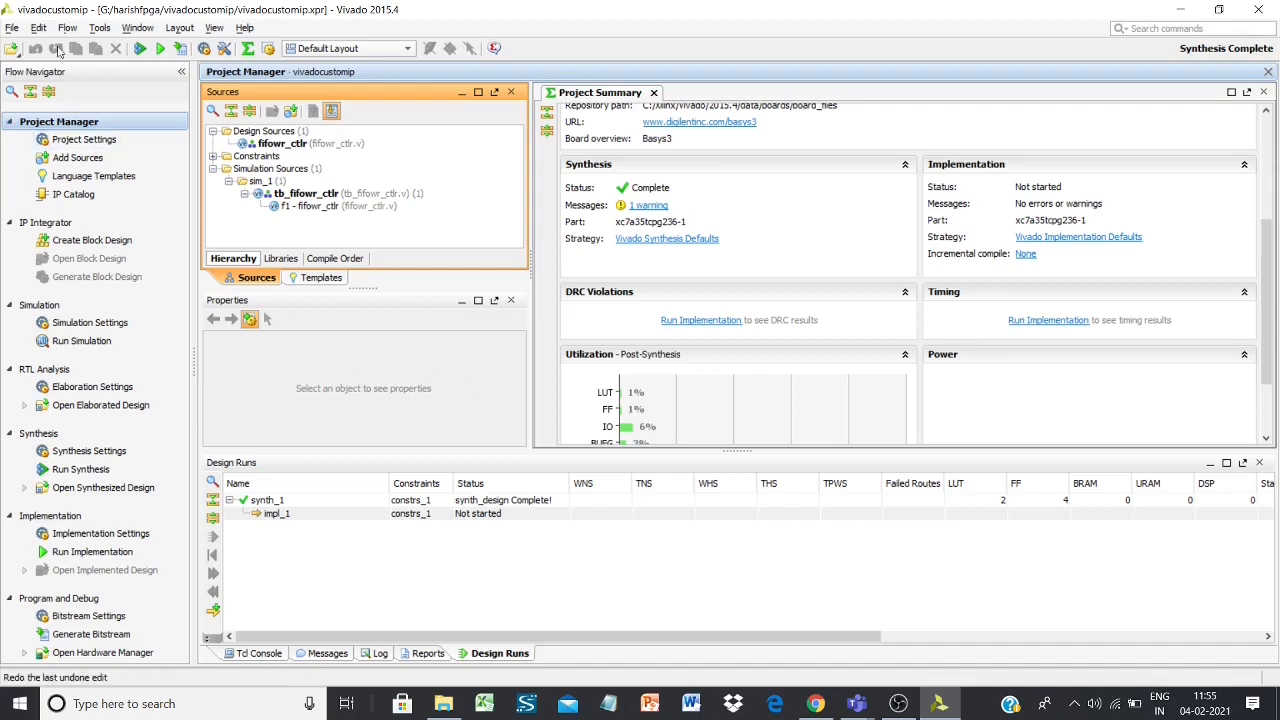
Step: Start packaging the current project as a new IP in the default IP location, including the .xci files
{"action": "left_click", "coordinate": [100, 28]}
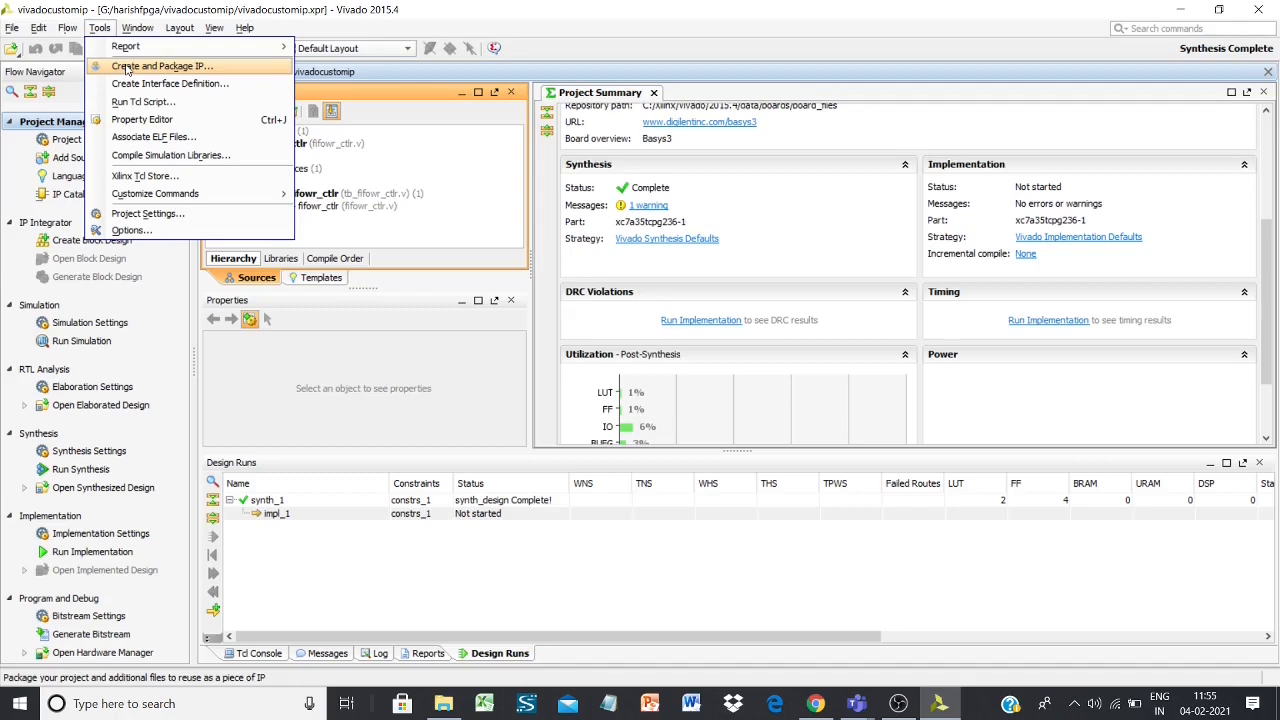
{"action": "left_click", "coordinate": [127, 67]}
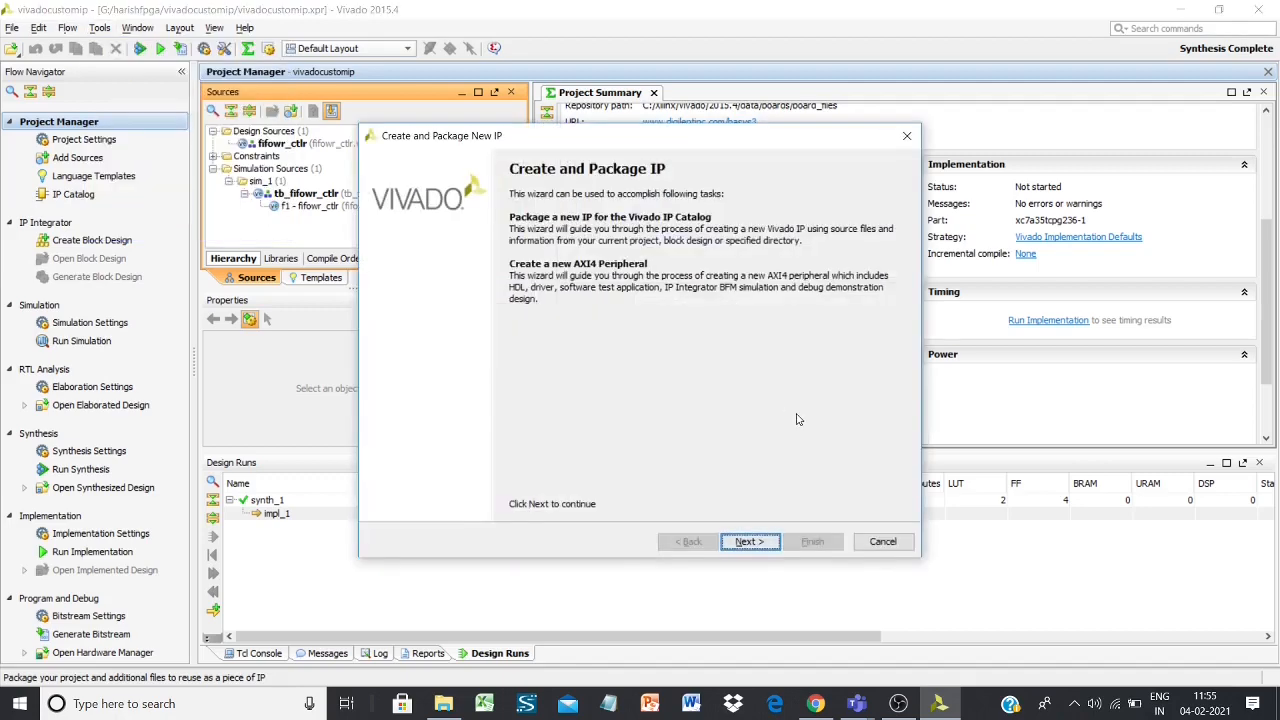
{"action": "left_click", "coordinate": [750, 542]}
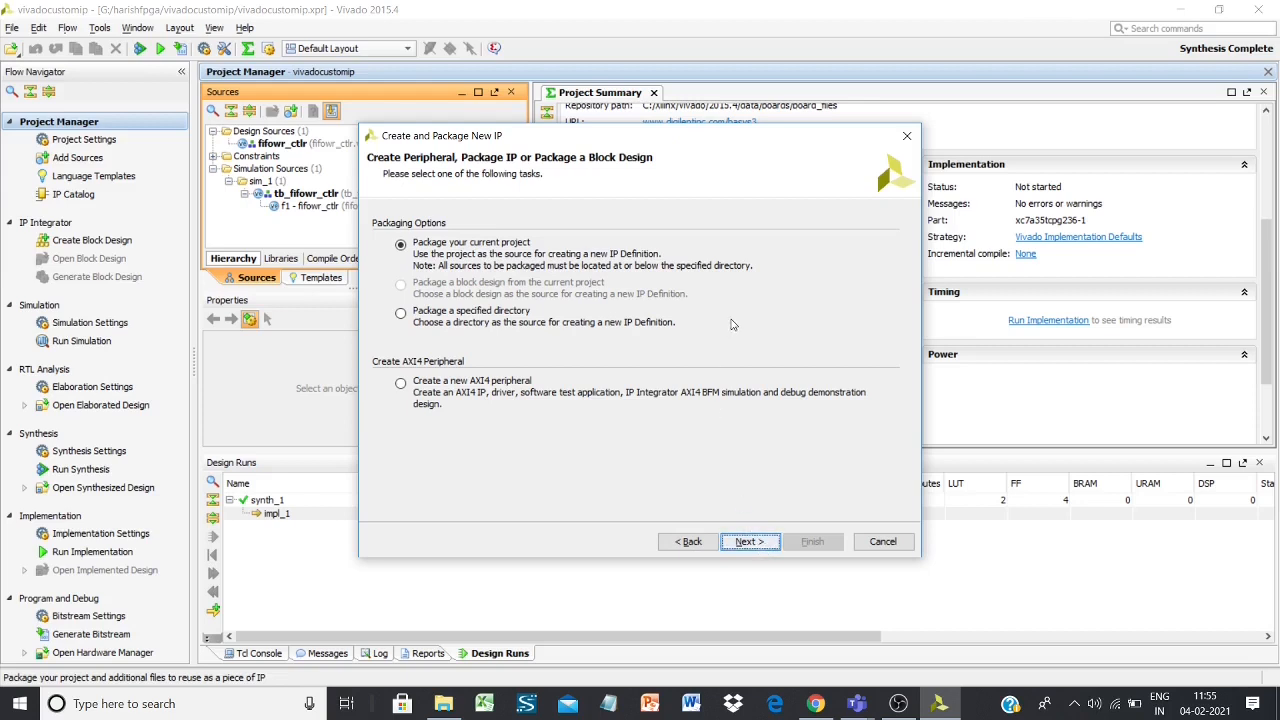
{"action": "left_click", "coordinate": [746, 543]}
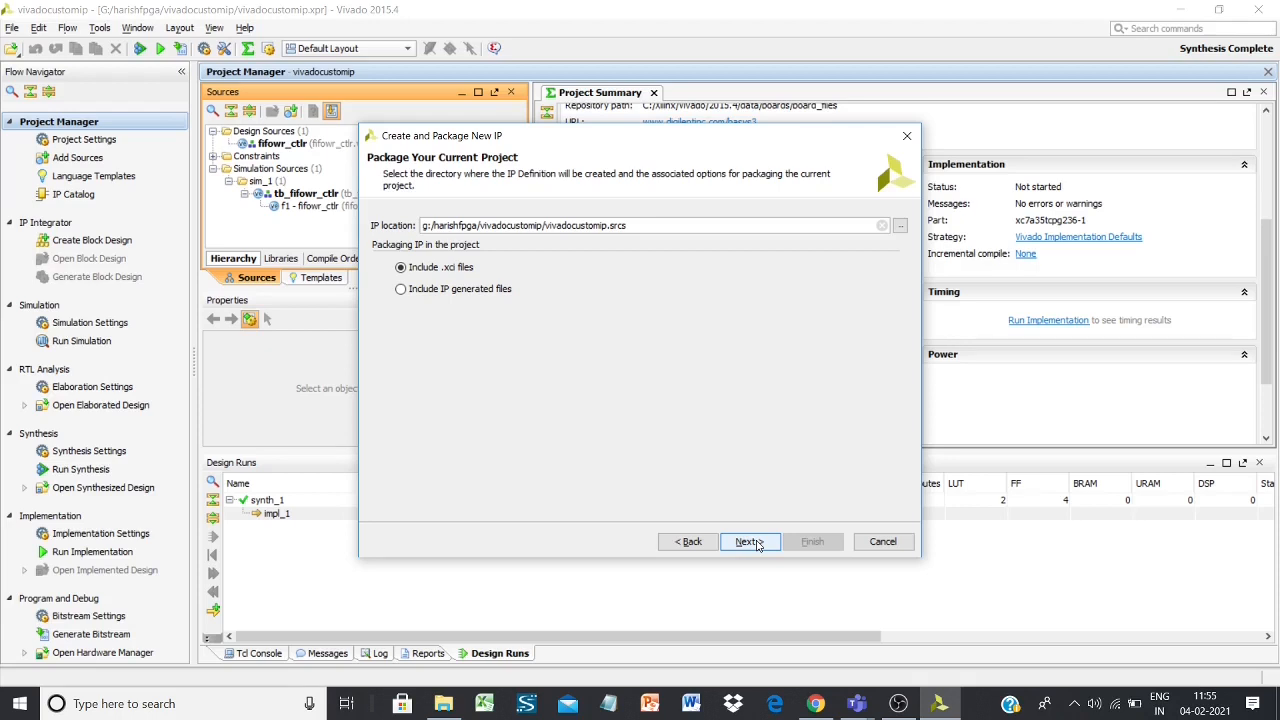
{"action": "left_click", "coordinate": [757, 543]}
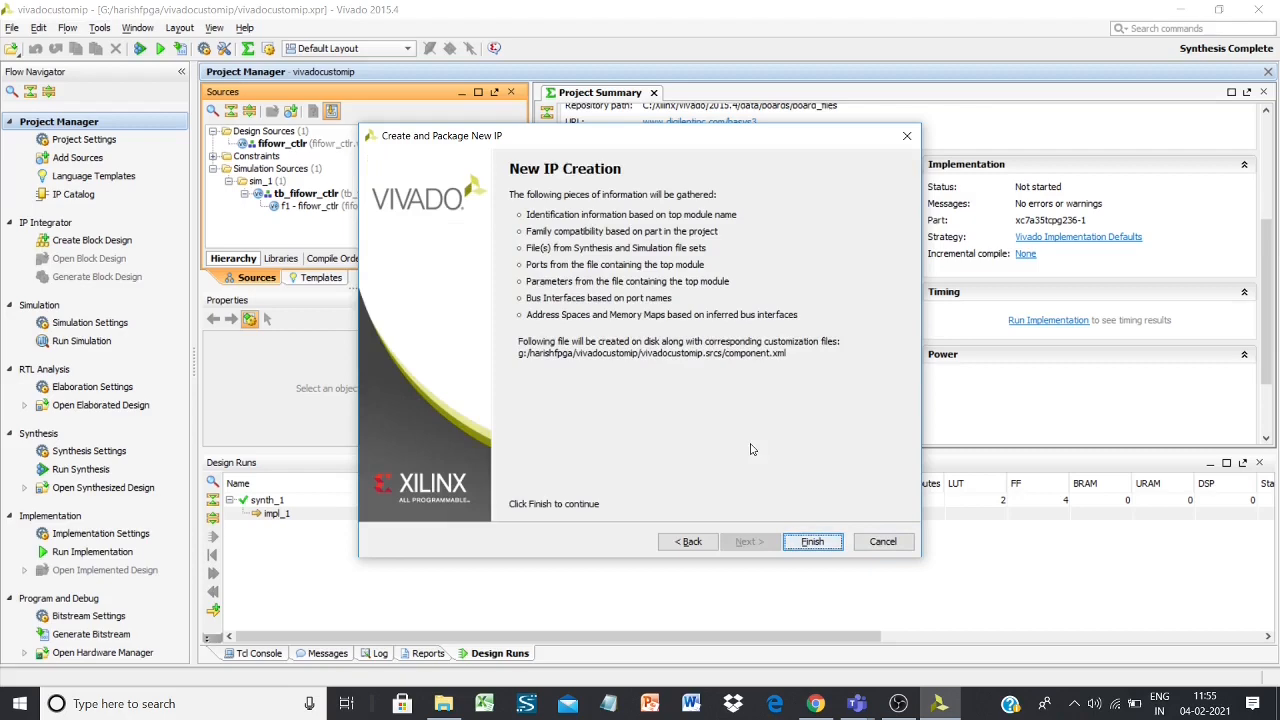
{"action": "left_click", "coordinate": [810, 548]}
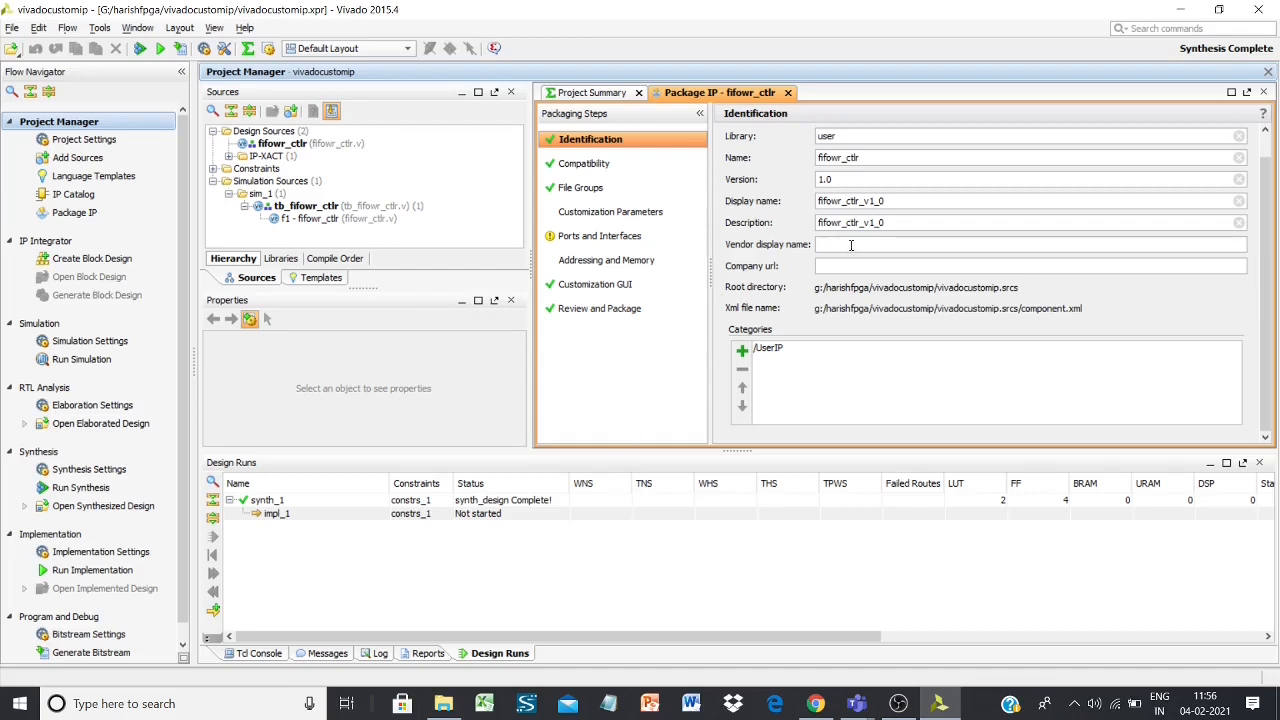
Step: Enter the vendor's full name as the vendor display name in the IP identification, leaving the display name and company URL as they are
{"action": "left_click", "coordinate": [851, 245]}
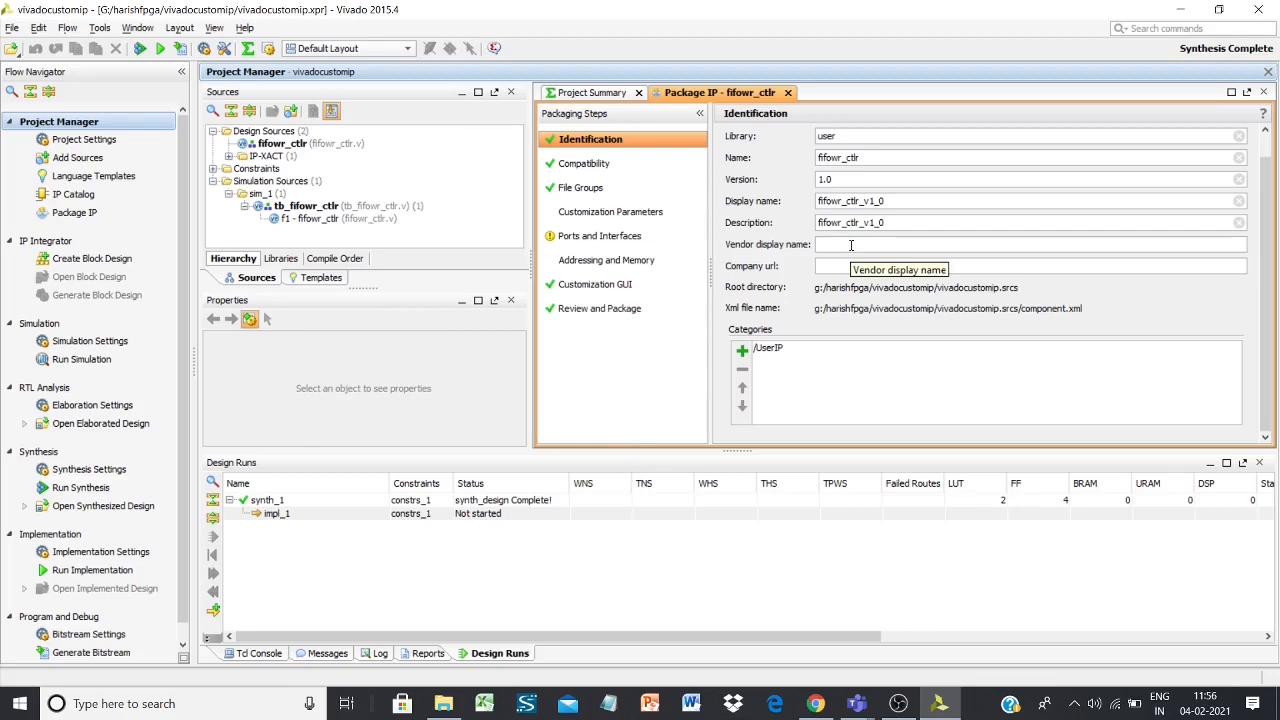
{"action": "type", "text": "D S Harish Ram"}
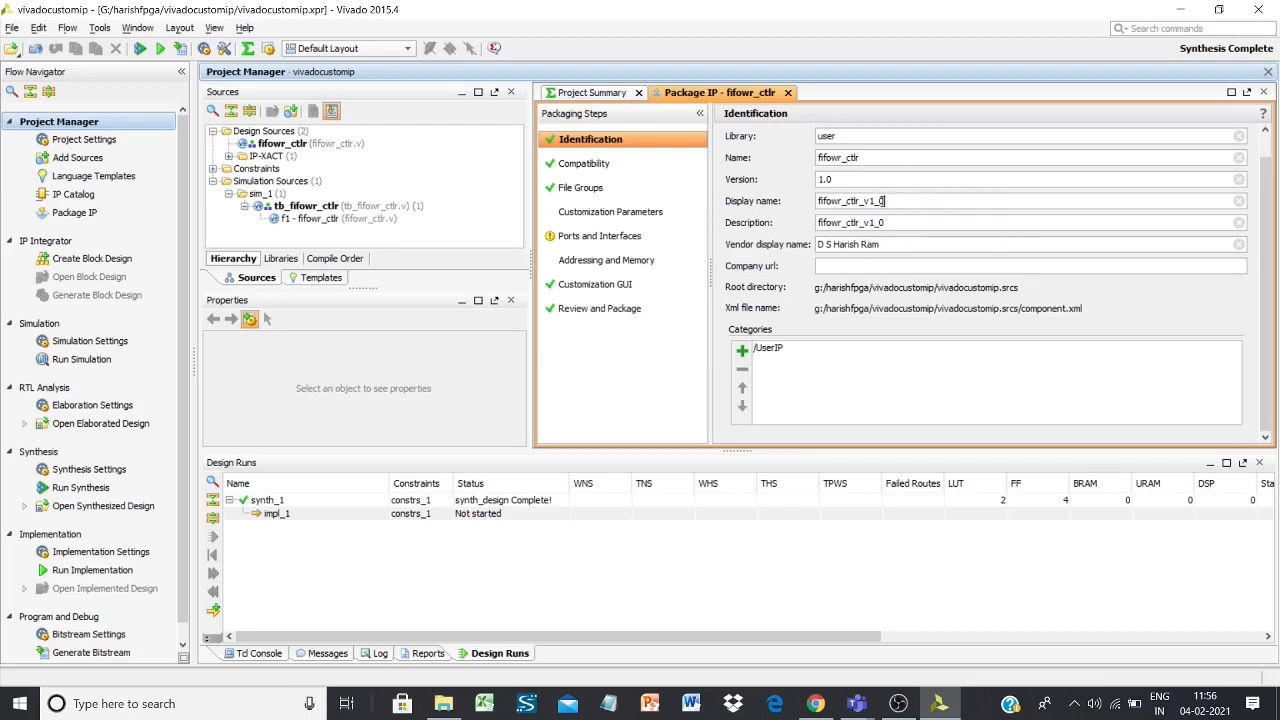
{"action": "left_click_drag", "start_coordinate": [898, 201], "coordinate": [804, 199]}
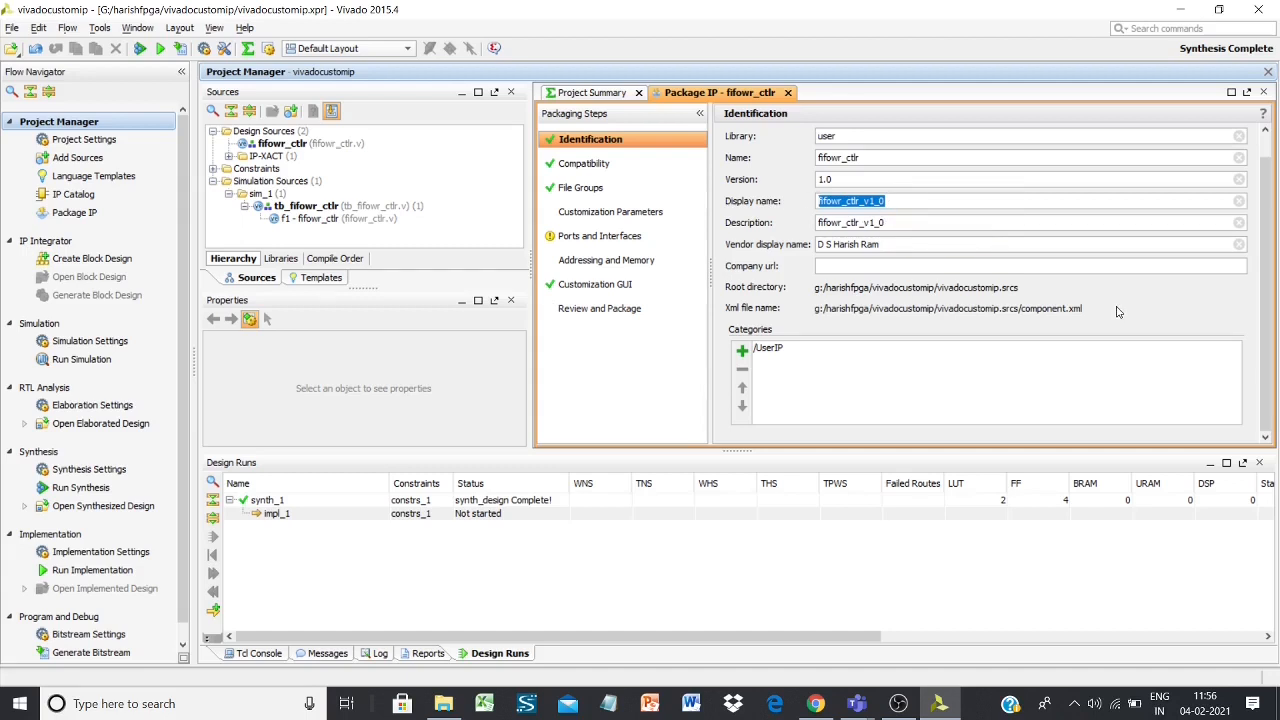
{"action": "left_click", "coordinate": [864, 267]}
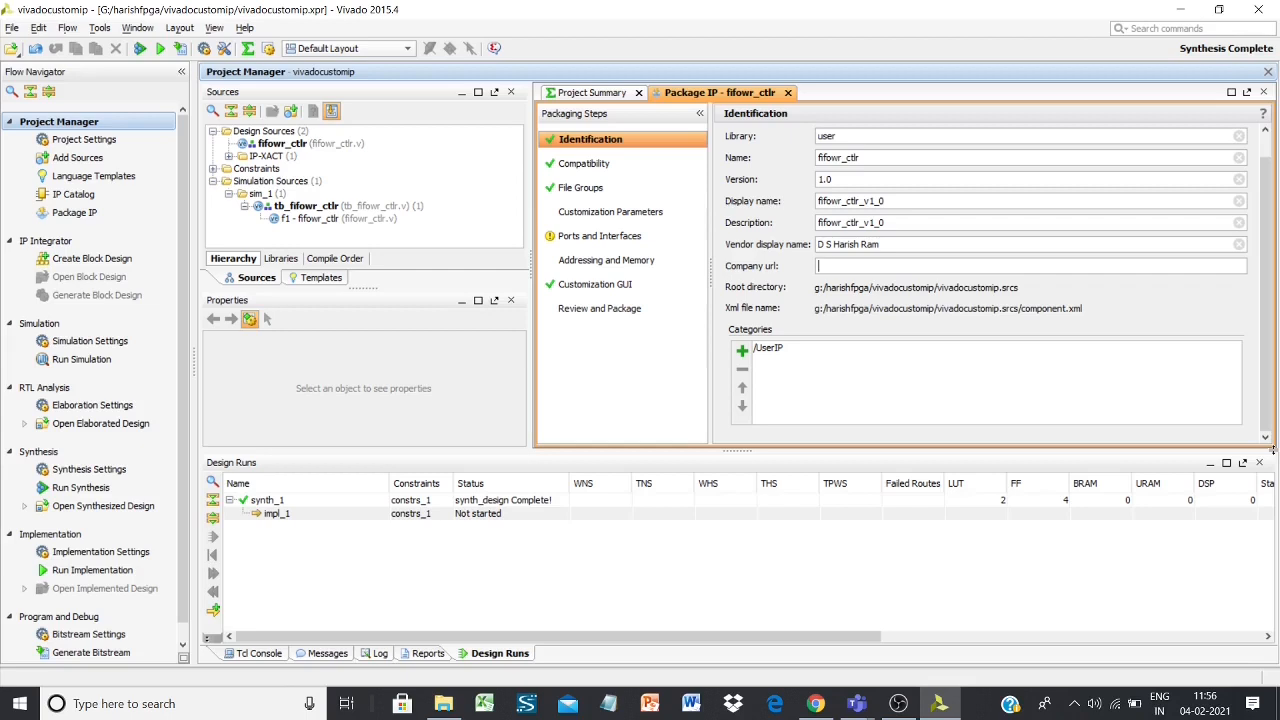
Step: Review the IP's compatibility, ports and interfaces, and customization GUI, and package the fifowr_ctlr IP
{"action": "left_click", "coordinate": [616, 166]}
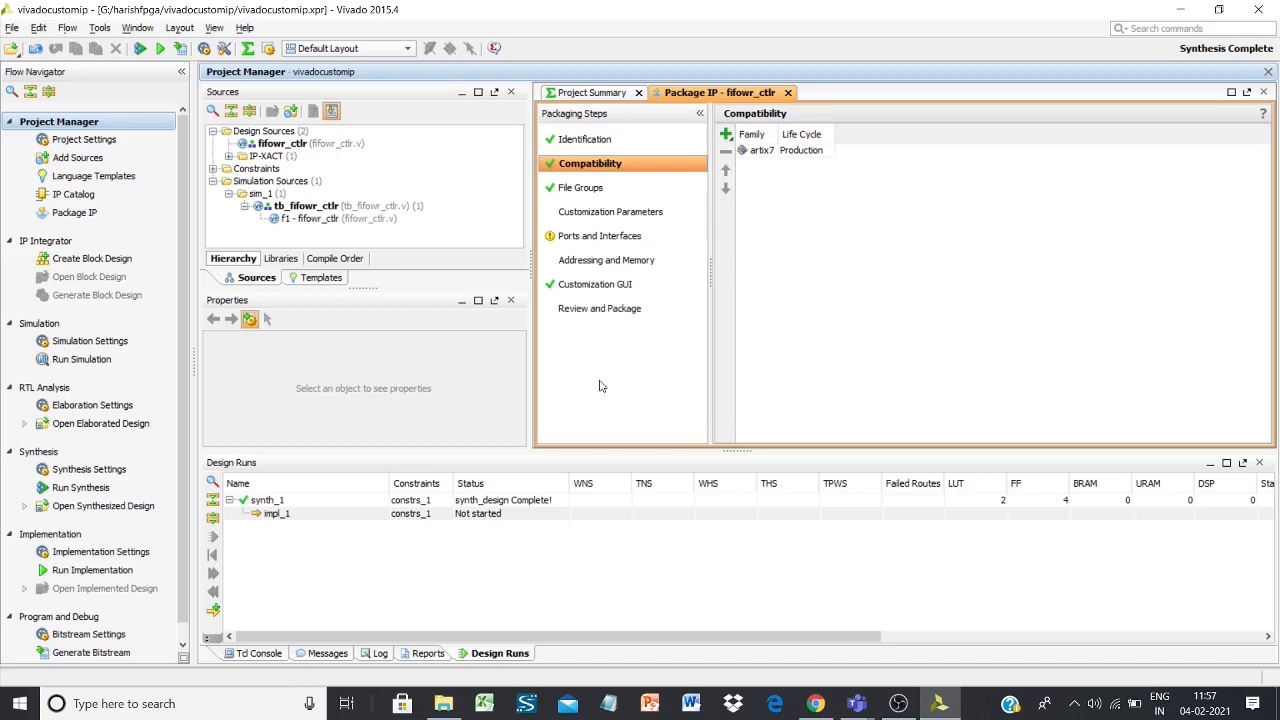
{"action": "left_click", "coordinate": [608, 241]}
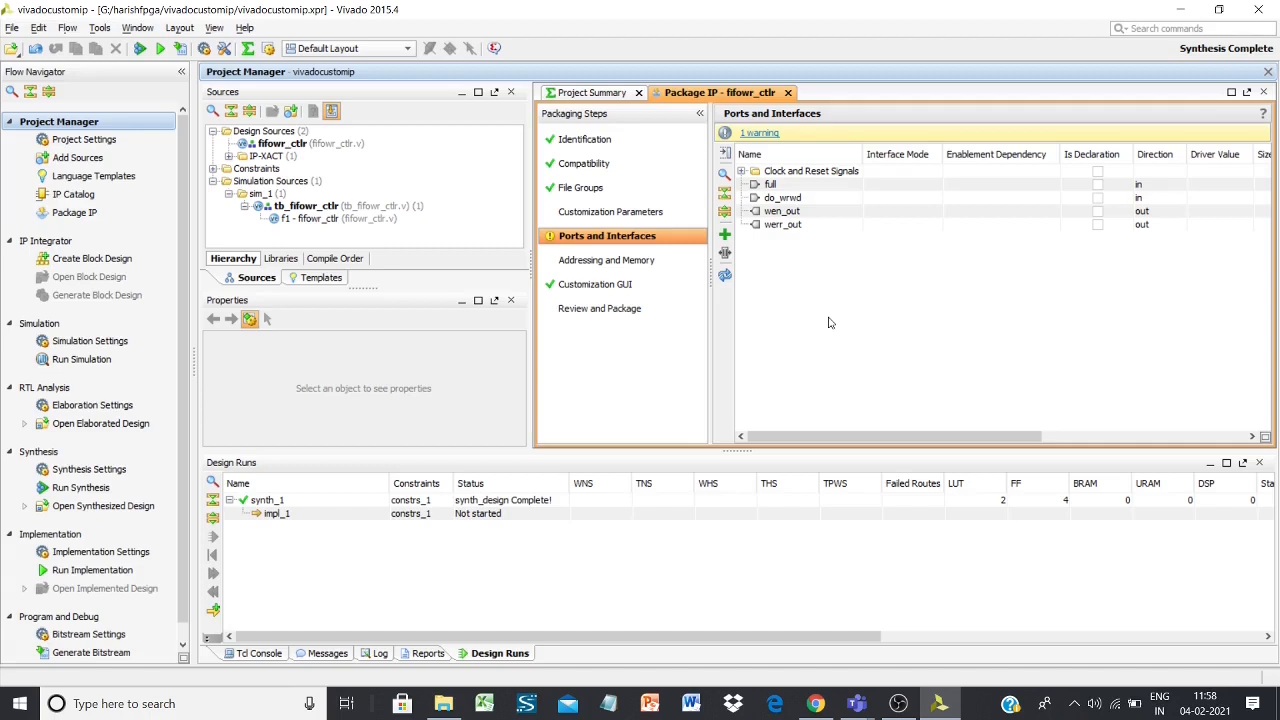
{"action": "left_click", "coordinate": [627, 287]}
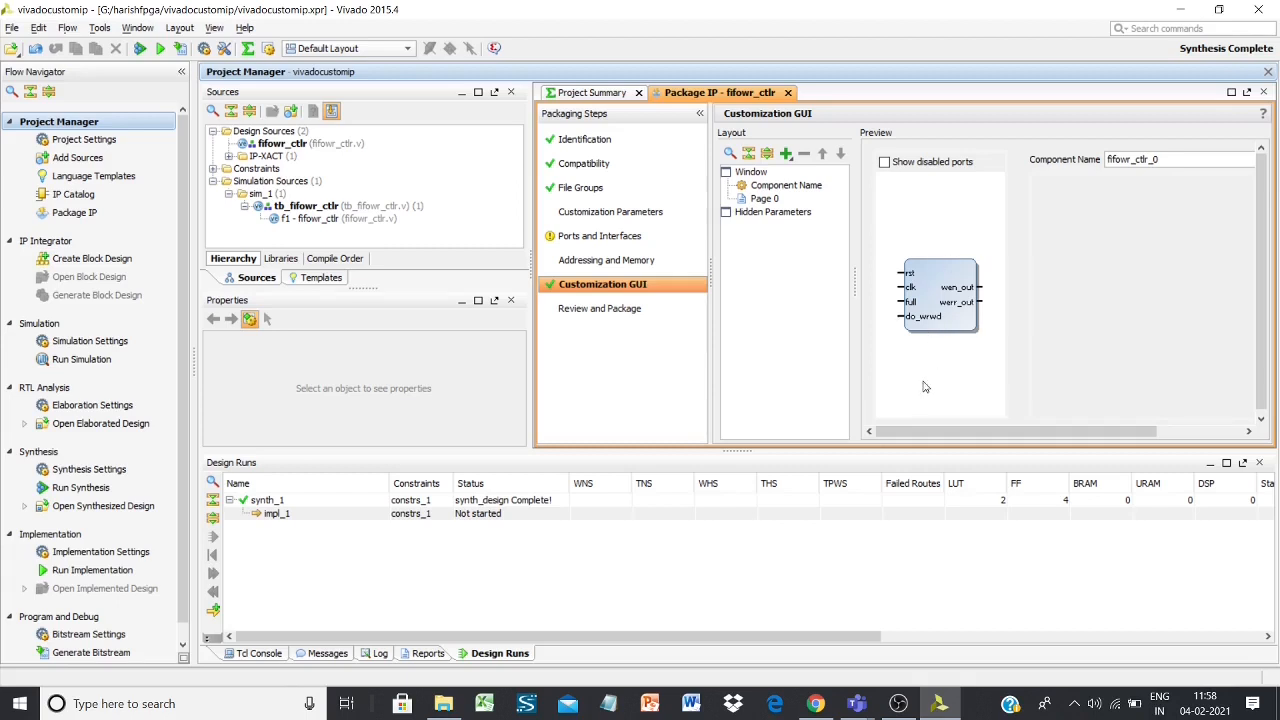
{"action": "left_click", "coordinate": [604, 310]}
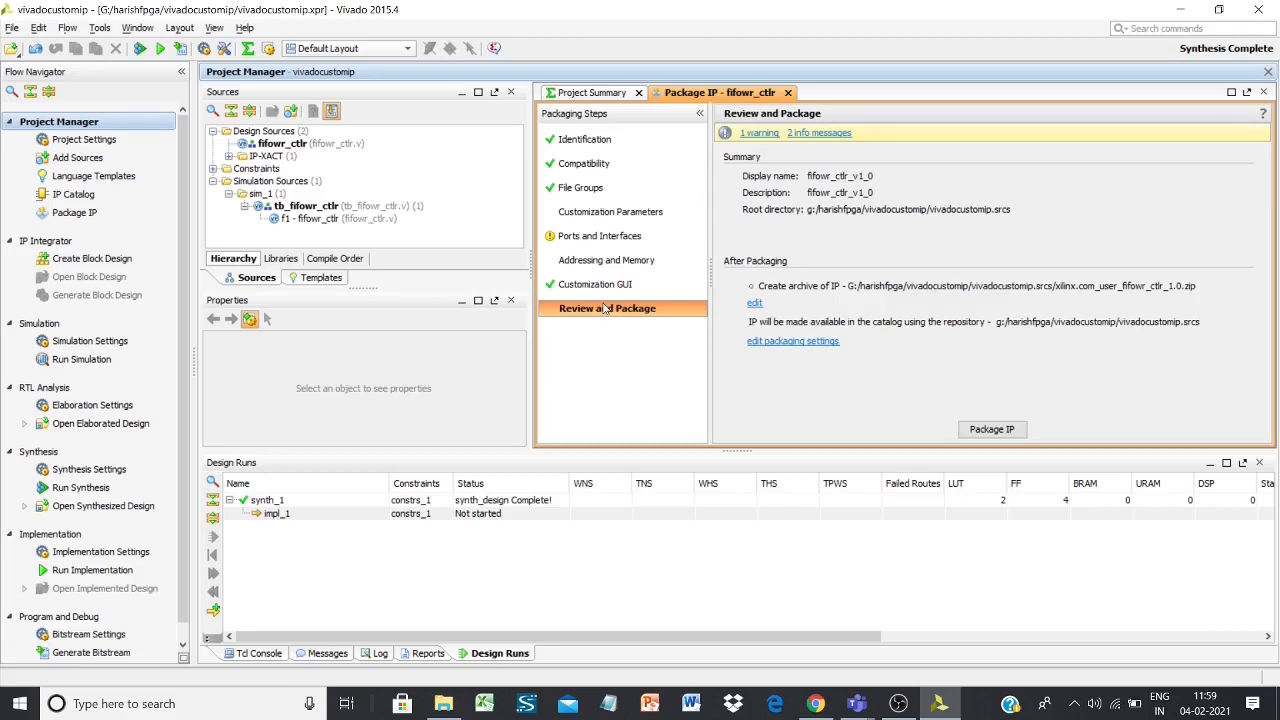
{"action": "left_click", "coordinate": [981, 430]}
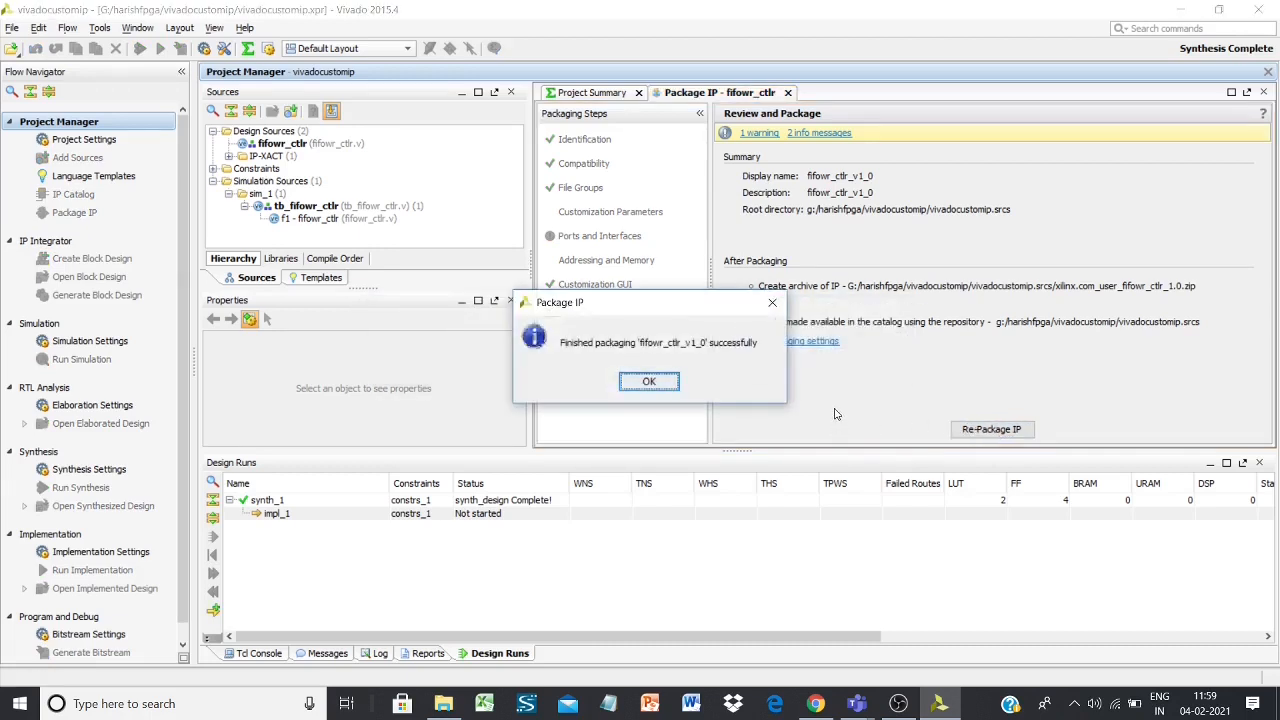
{"action": "left_click", "coordinate": [649, 383]}
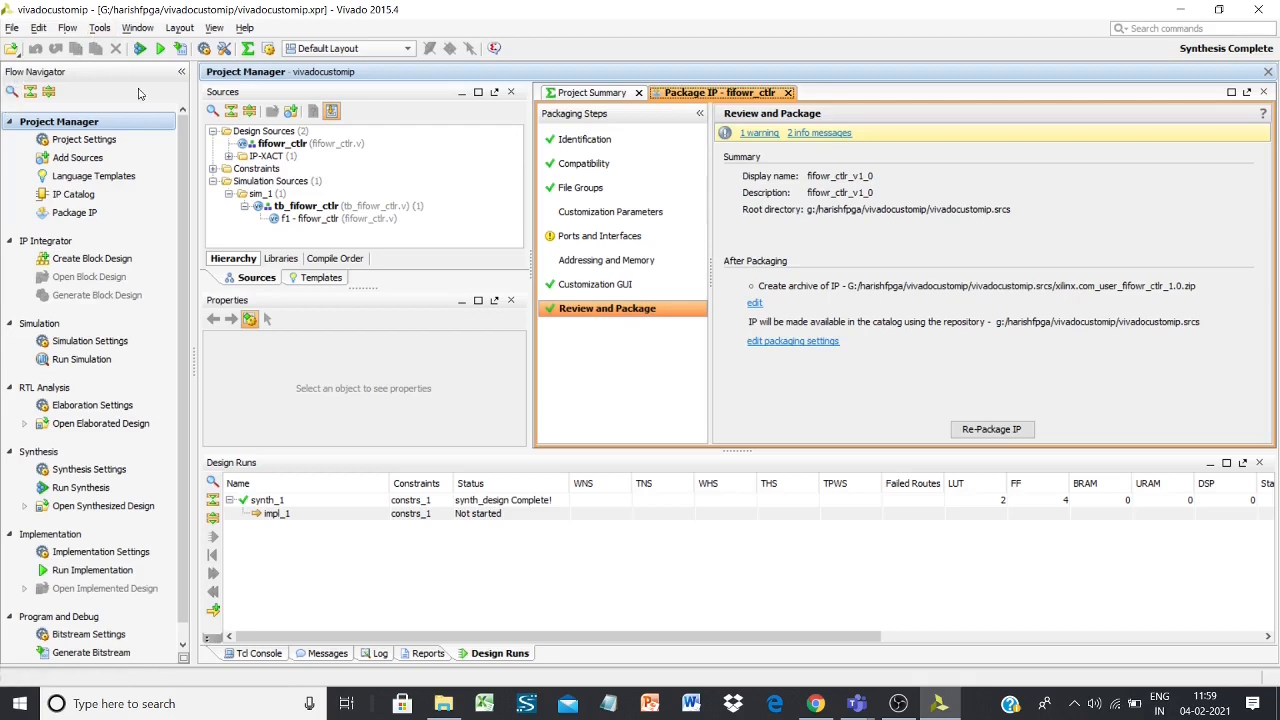
Step: Create a block design named design_1, local to the project and in the Design Sources set
{"action": "left_click", "coordinate": [102, 28]}
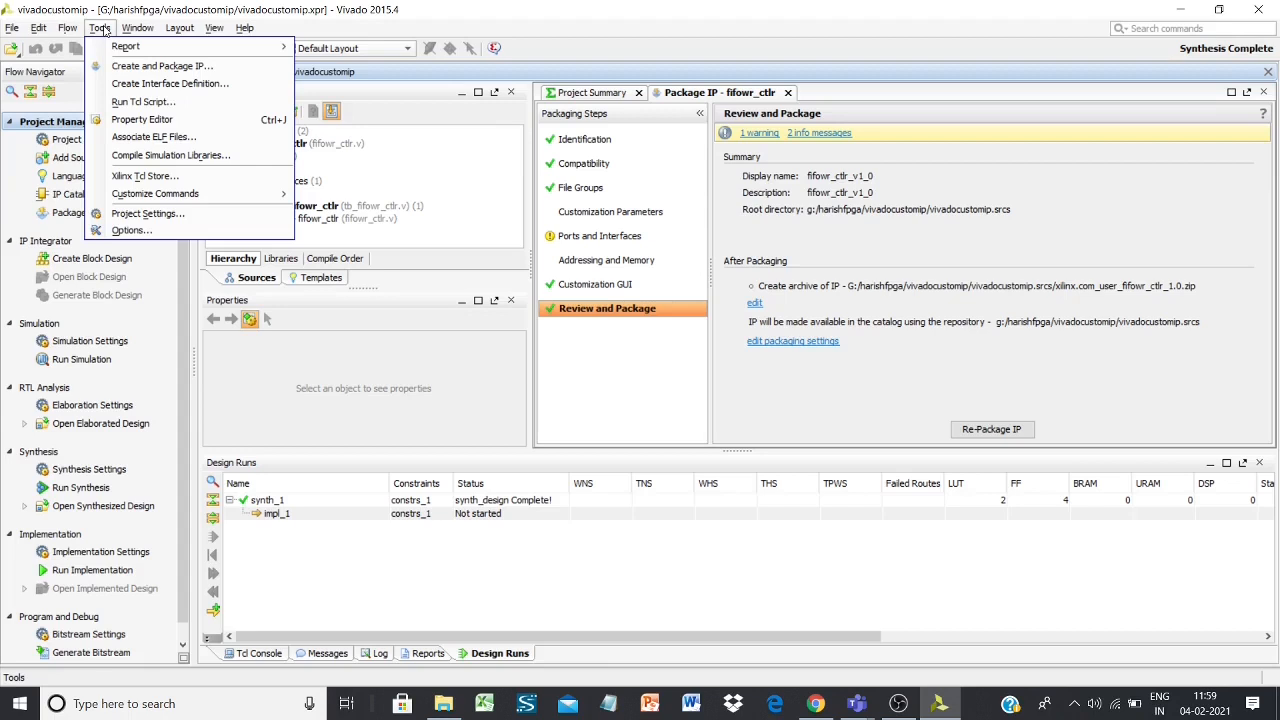
{"action": "mouse_move", "coordinate": [67, 28]}
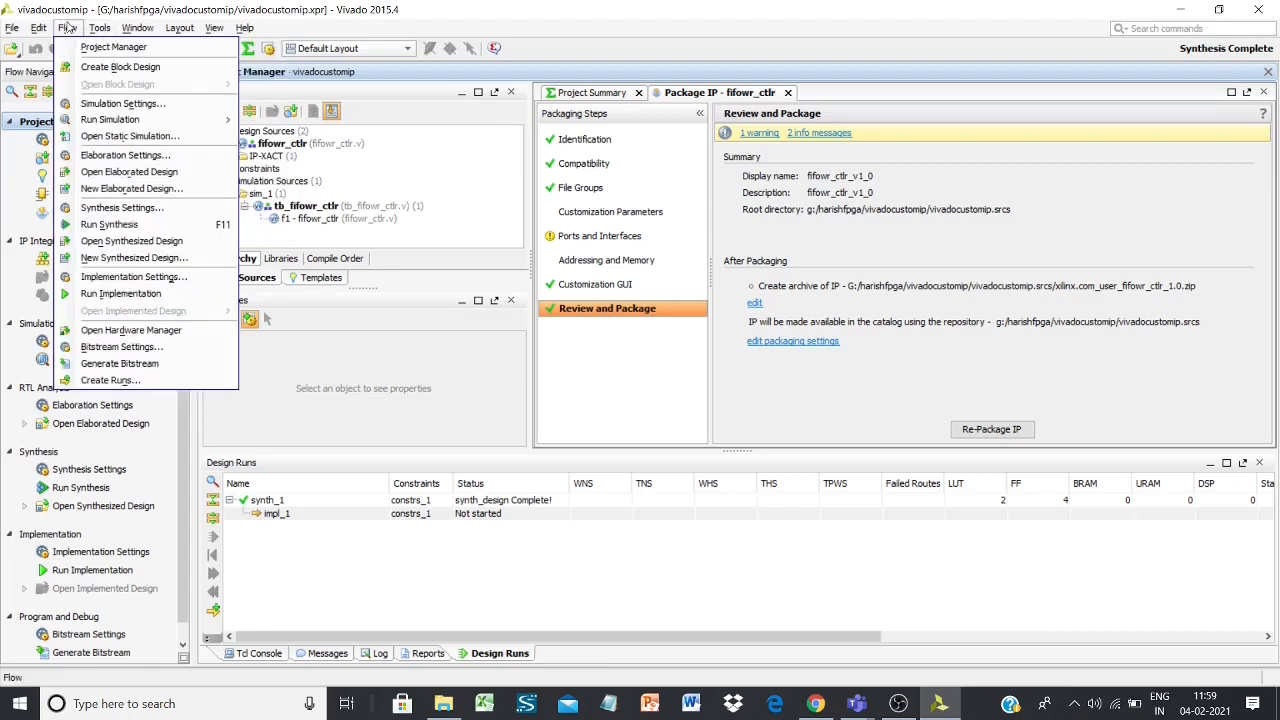
{"action": "left_click", "coordinate": [100, 70]}
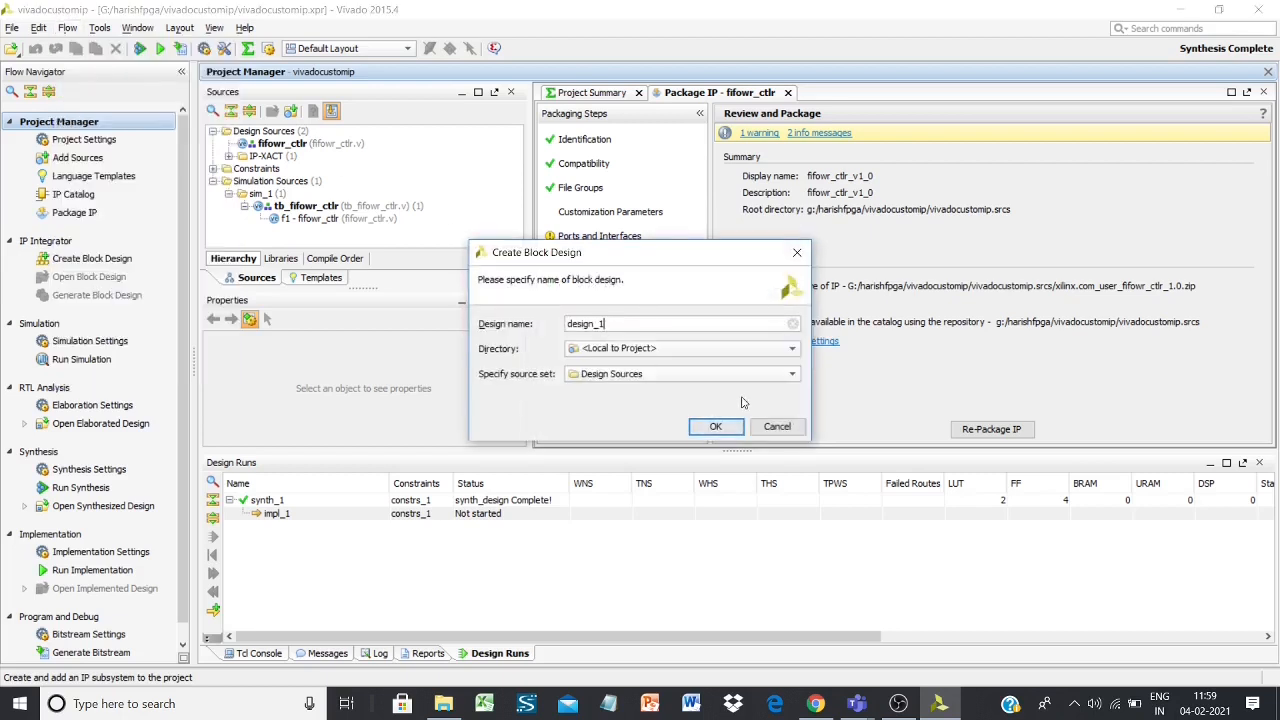
{"action": "left_click", "coordinate": [717, 435]}
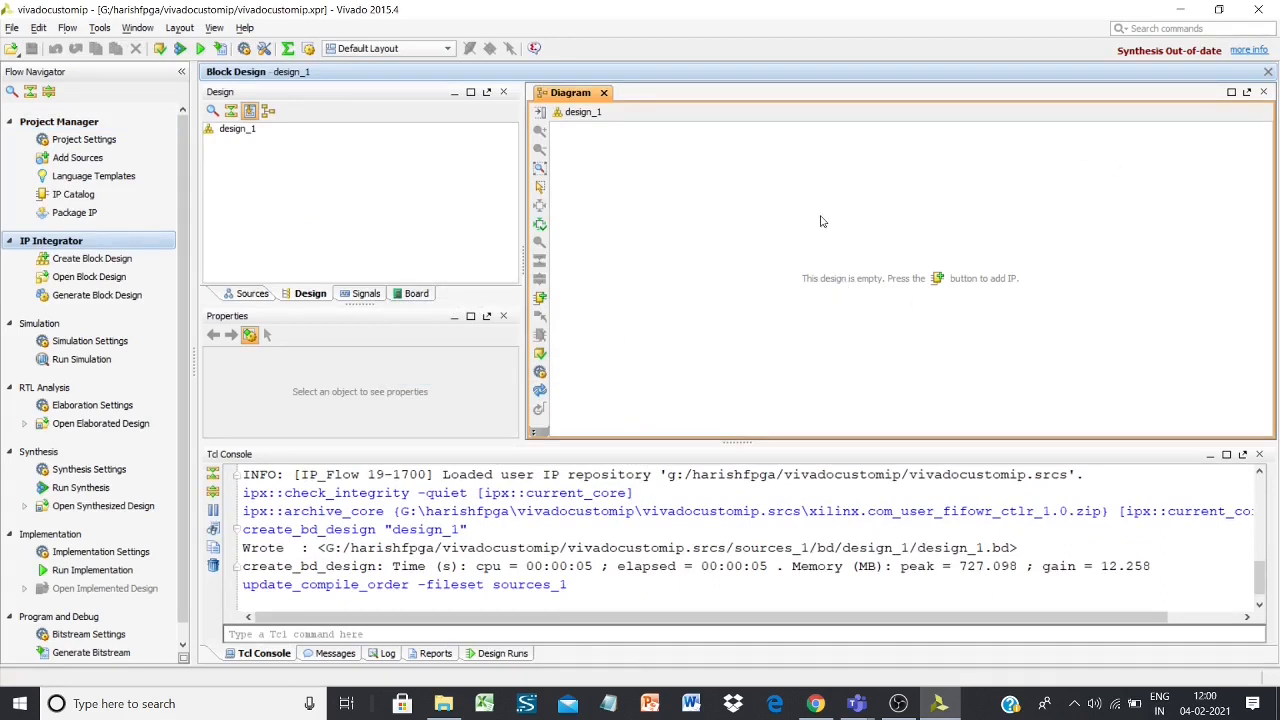
Step: Search the addable IPs for "fifo" and pick the custom fifowr_ctlr_v1_0 from the matches
{"action": "right_click", "coordinate": [754, 188]}
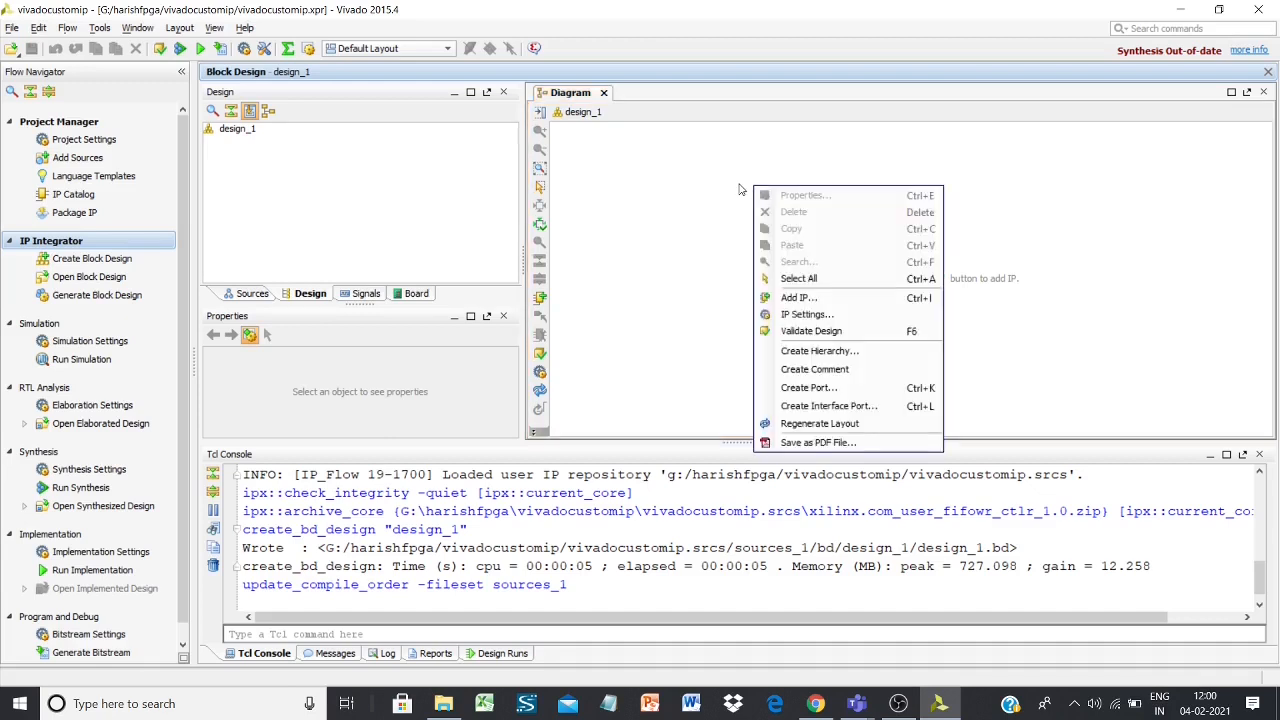
{"action": "left_click", "coordinate": [800, 300]}
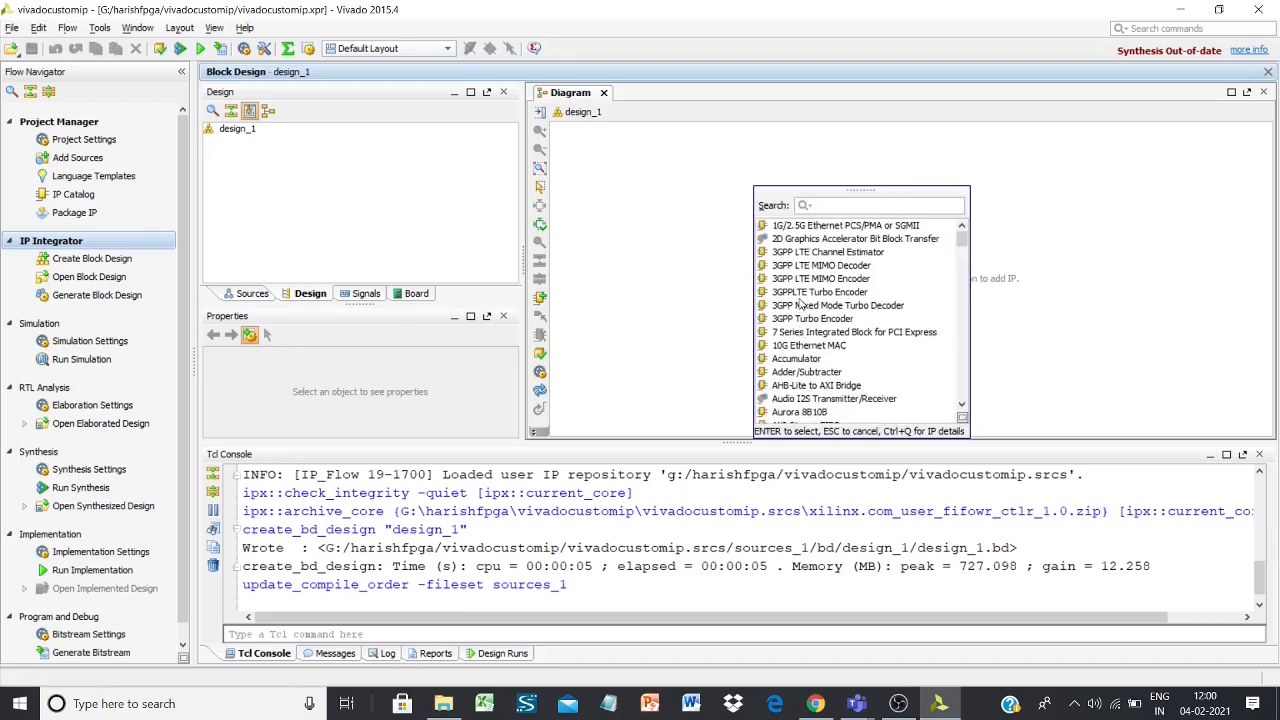
{"action": "type", "text": "fifo"}
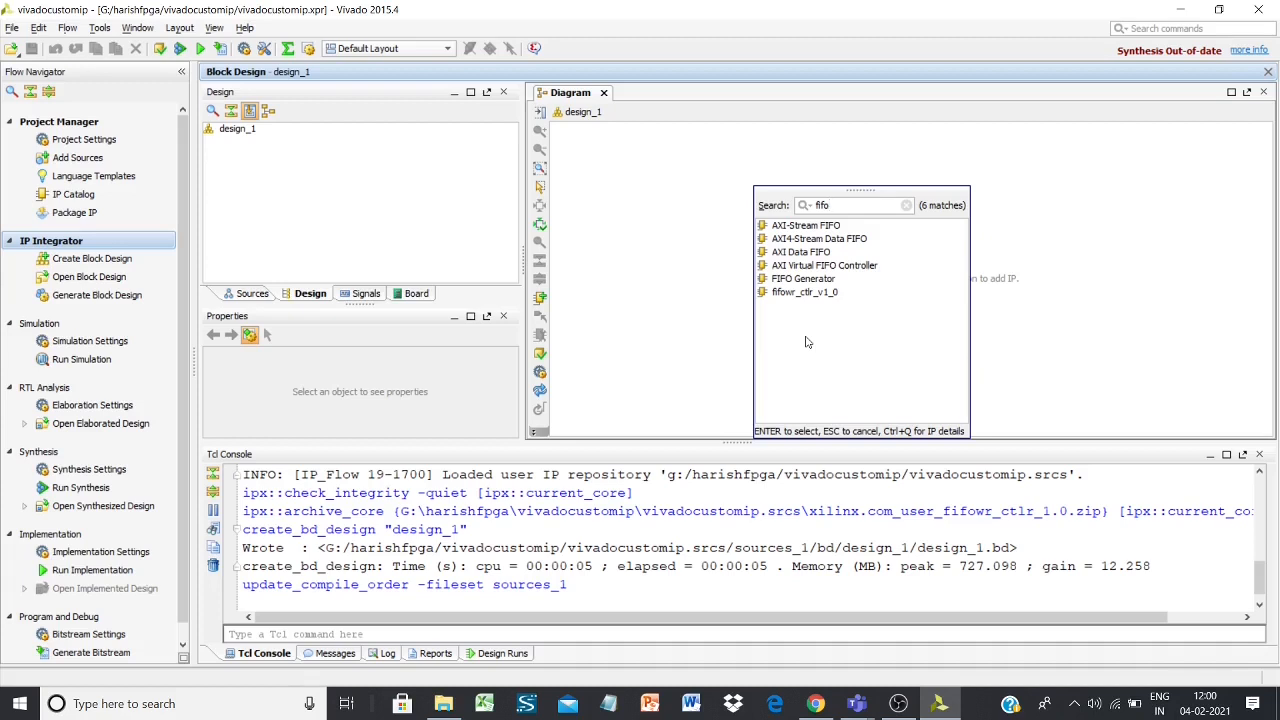
{"action": "left_click", "coordinate": [810, 266]}
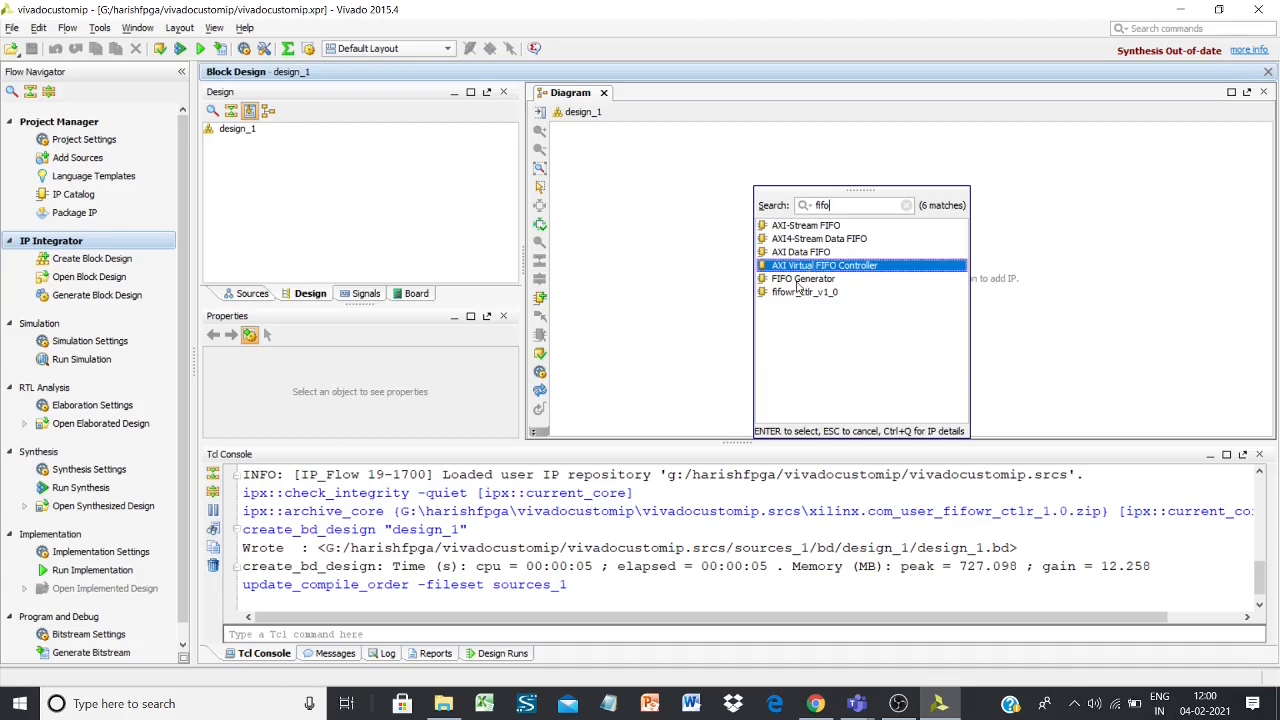
{"action": "left_click", "coordinate": [798, 284]}
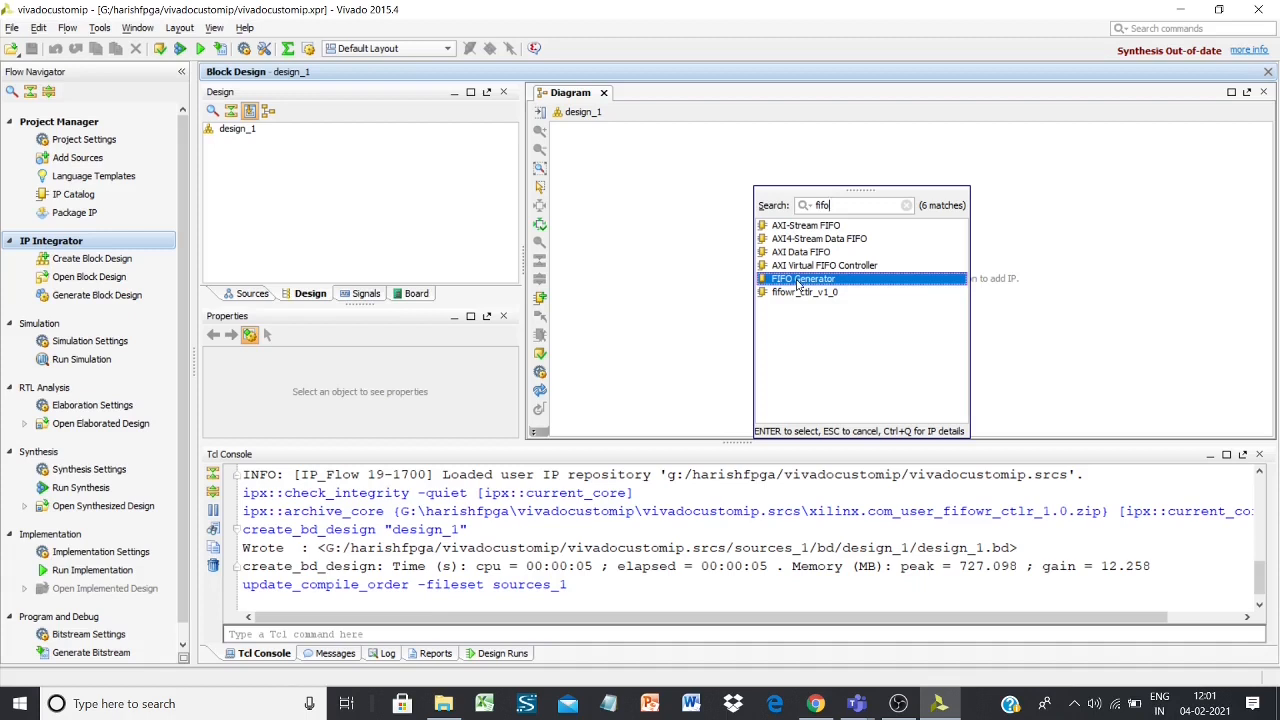
{"action": "left_click", "coordinate": [807, 296]}
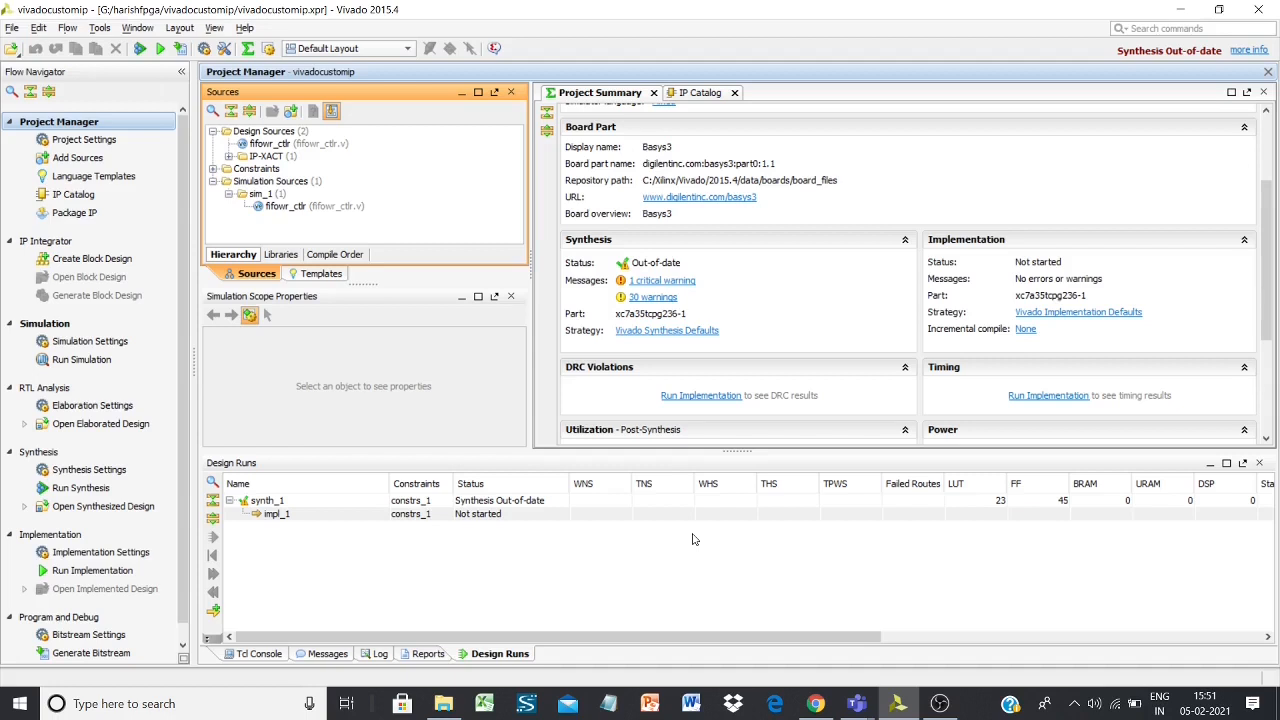
Step: Create the local block design design_1 in Design Sources and place the custom fifowr_ctlr_v1_0 IP slightly left of the diagram's centre
{"action": "left_click", "coordinate": [74, 28]}
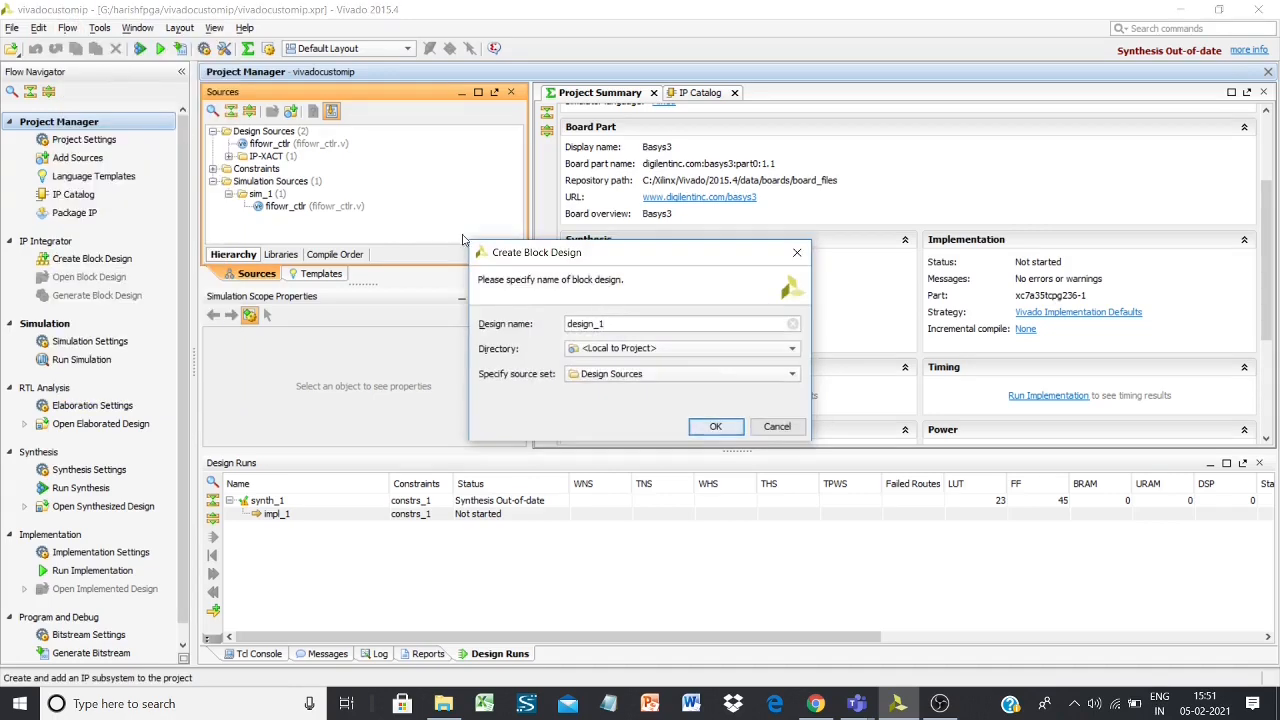
{"action": "left_click", "coordinate": [715, 426]}
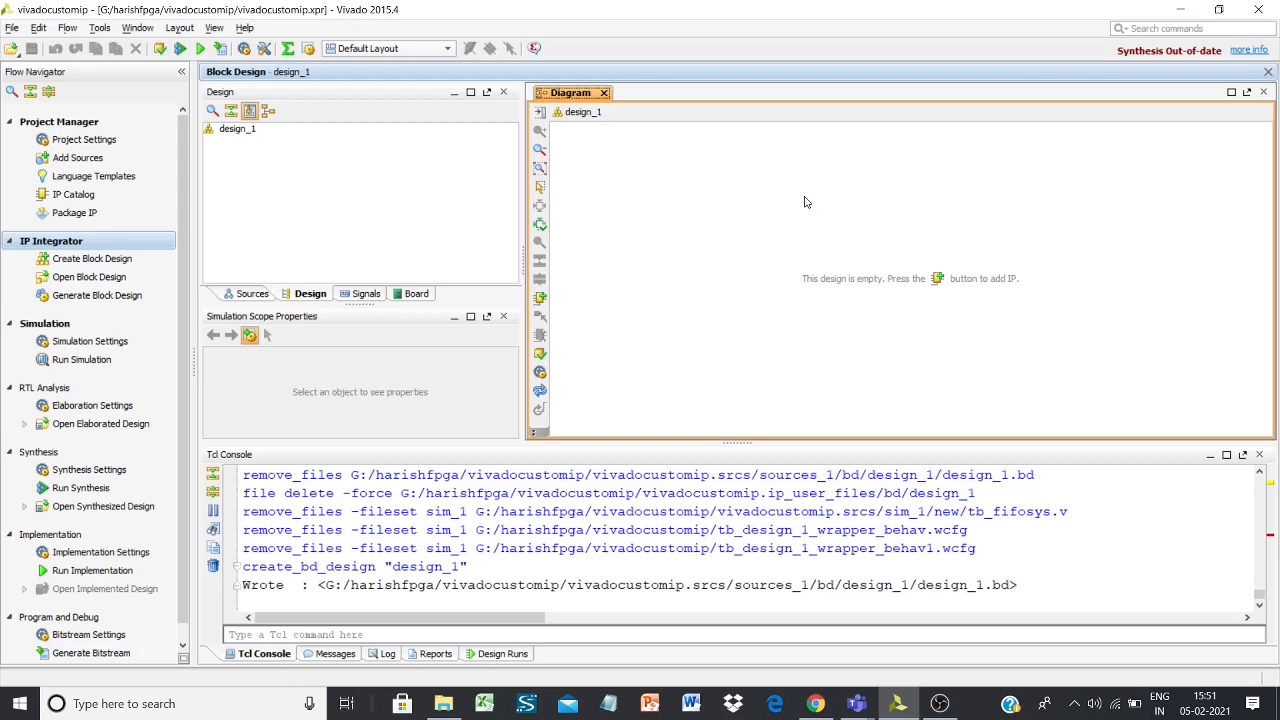
{"action": "right_click", "coordinate": [719, 202]}
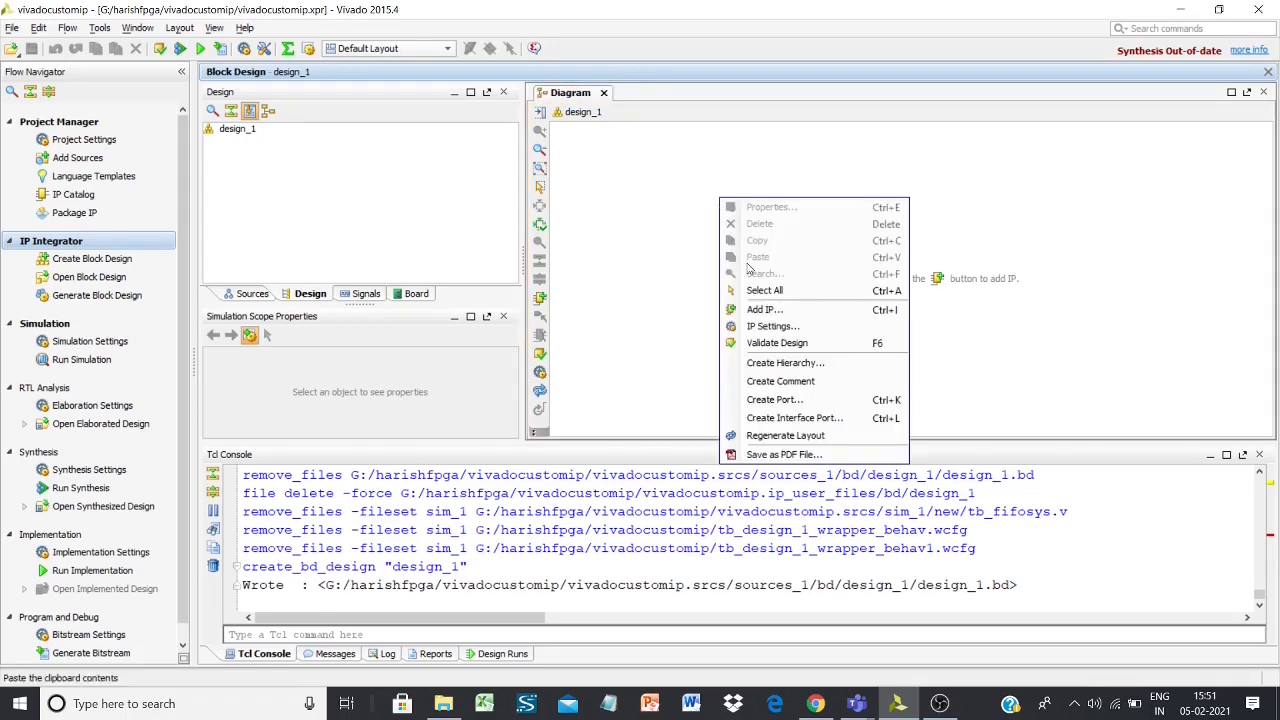
{"action": "left_click", "coordinate": [773, 313]}
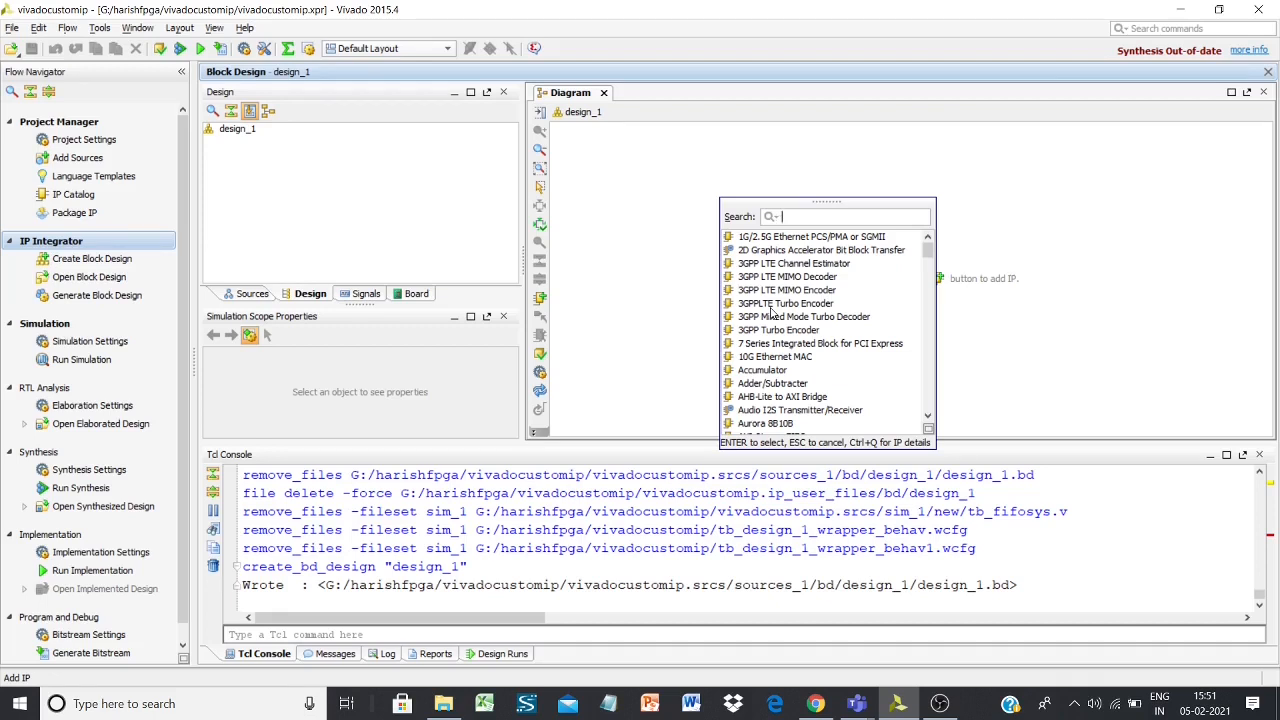
{"action": "type", "text": "fifo"}
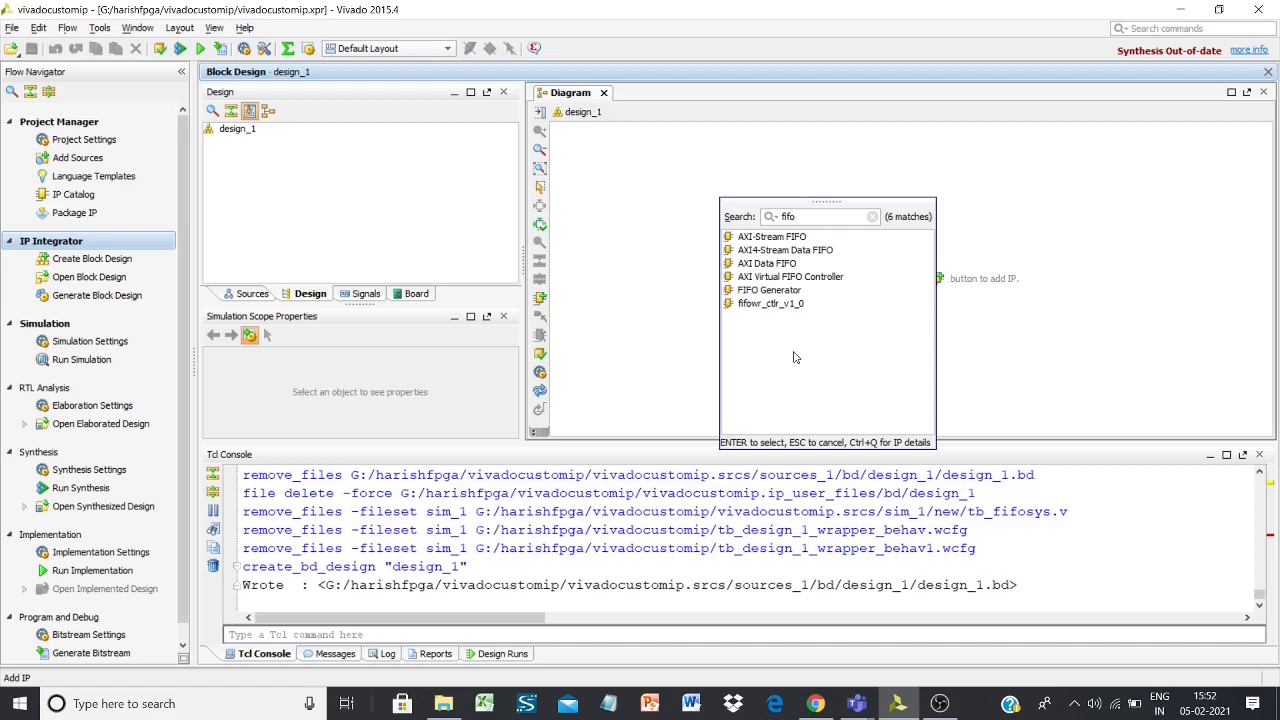
{"action": "left_click", "coordinate": [772, 306]}
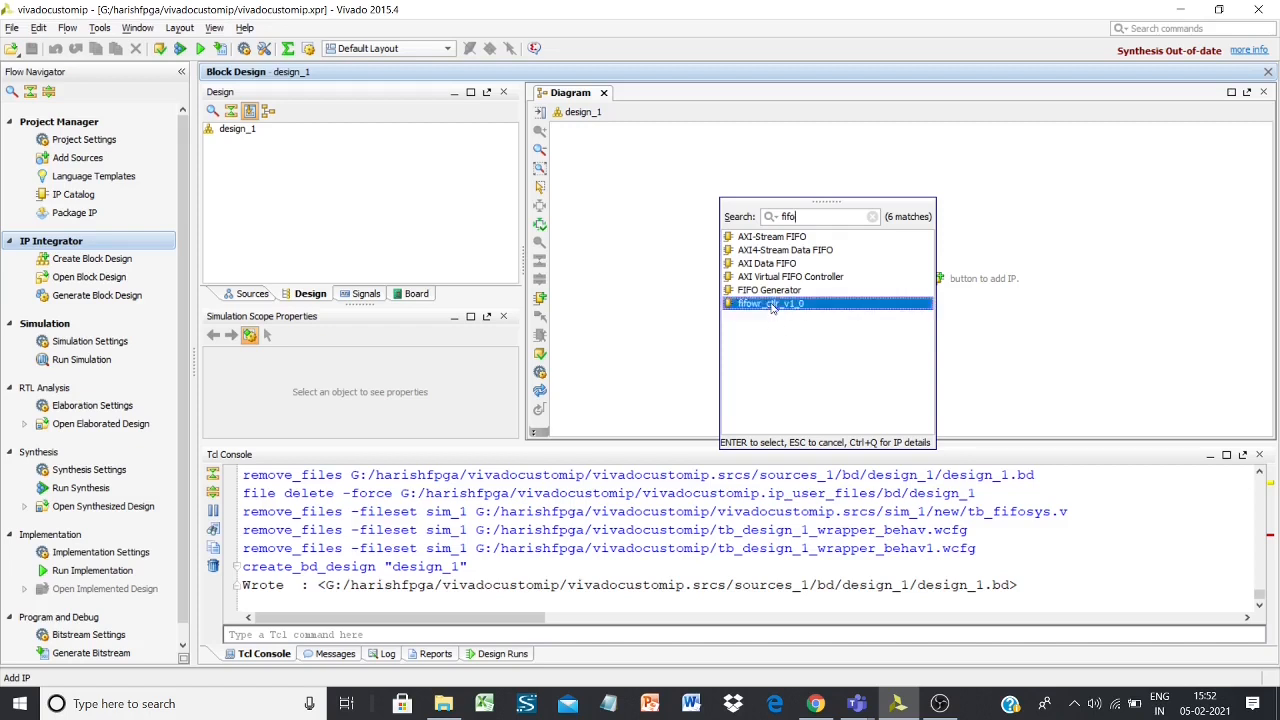
{"action": "double_click", "coordinate": [770, 305]}
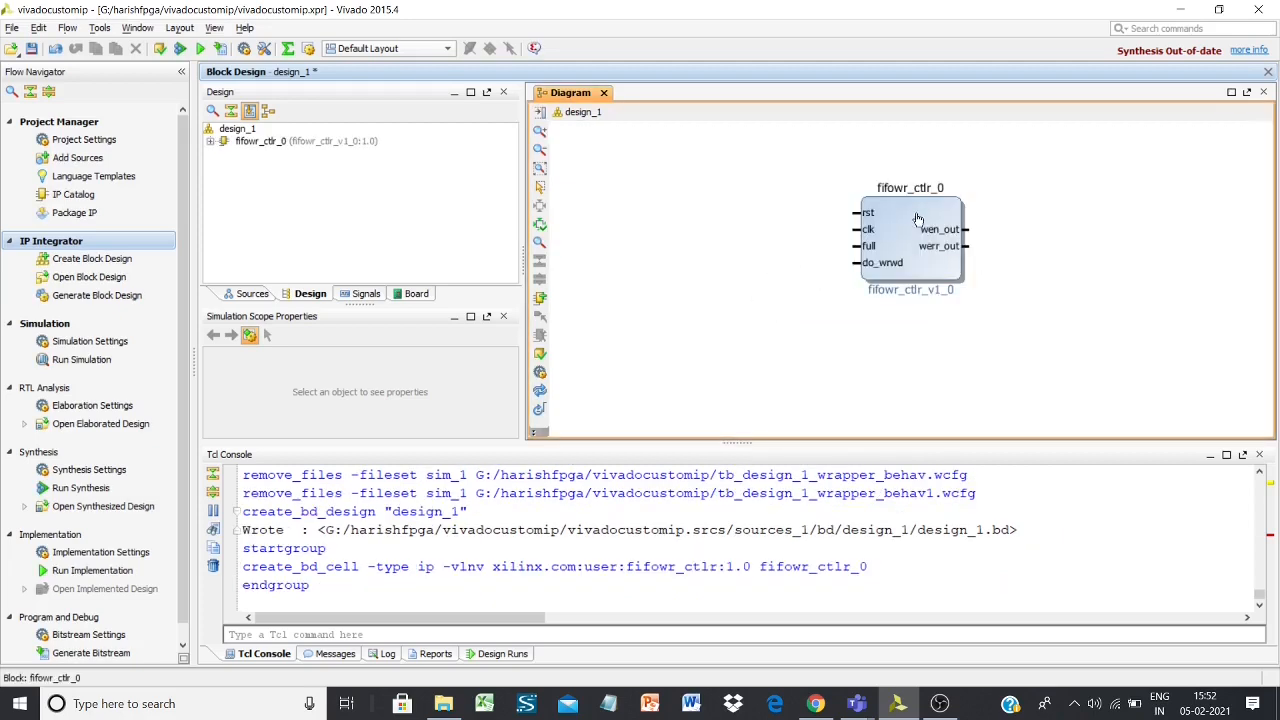
{"action": "left_click_drag", "start_coordinate": [911, 230], "coordinate": [771, 288]}
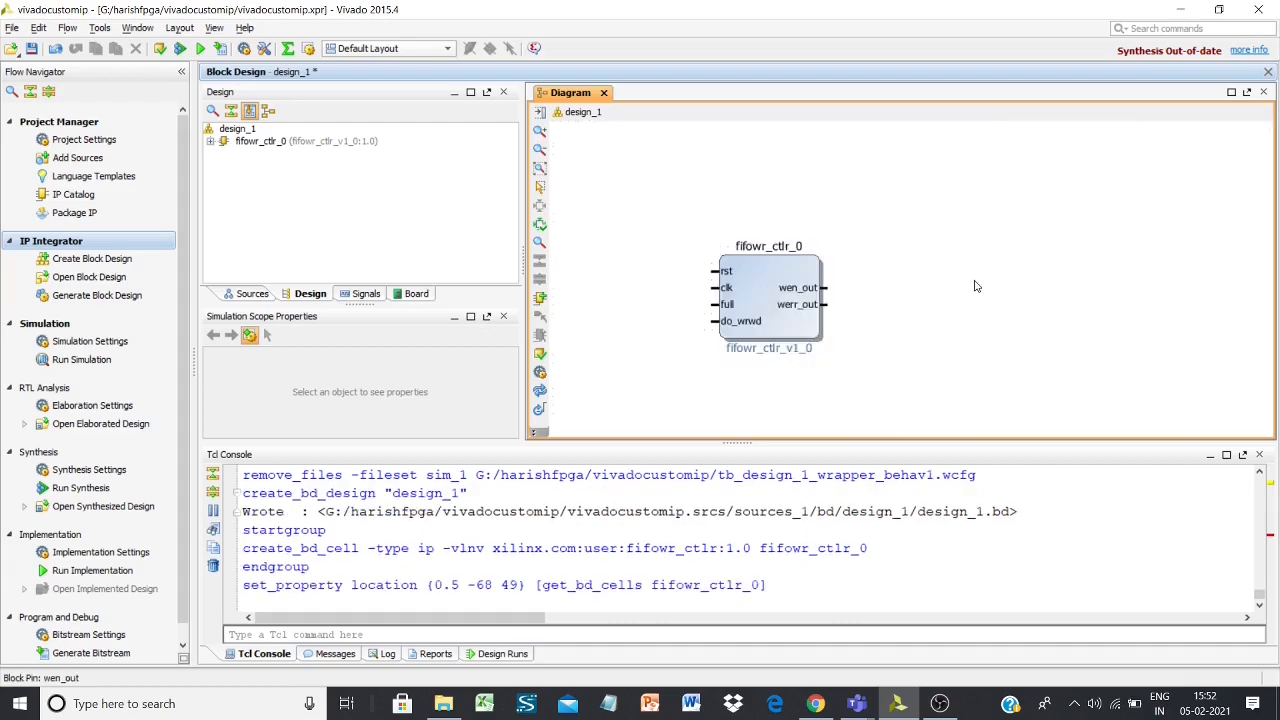
Step: Search the addable IPs for "fifo" and add the FIFO Generator to the block design
{"action": "right_click", "coordinate": [940, 191]}
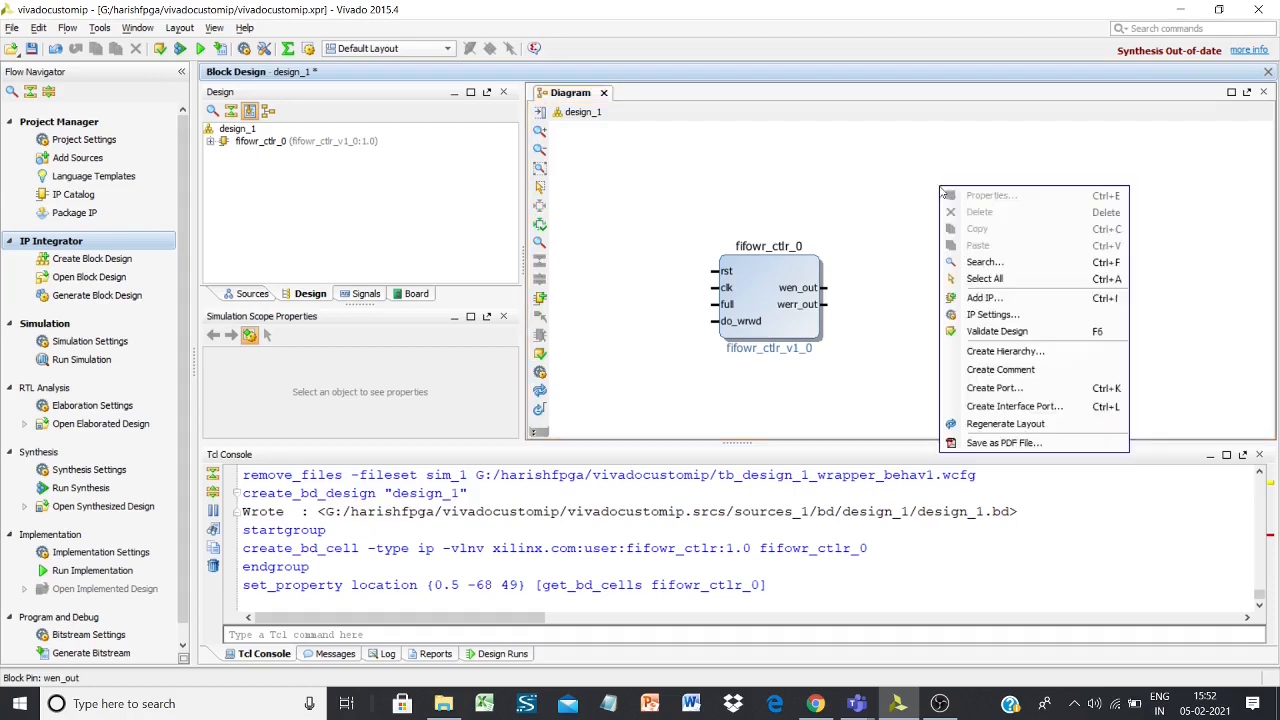
{"action": "left_click", "coordinate": [975, 298]}
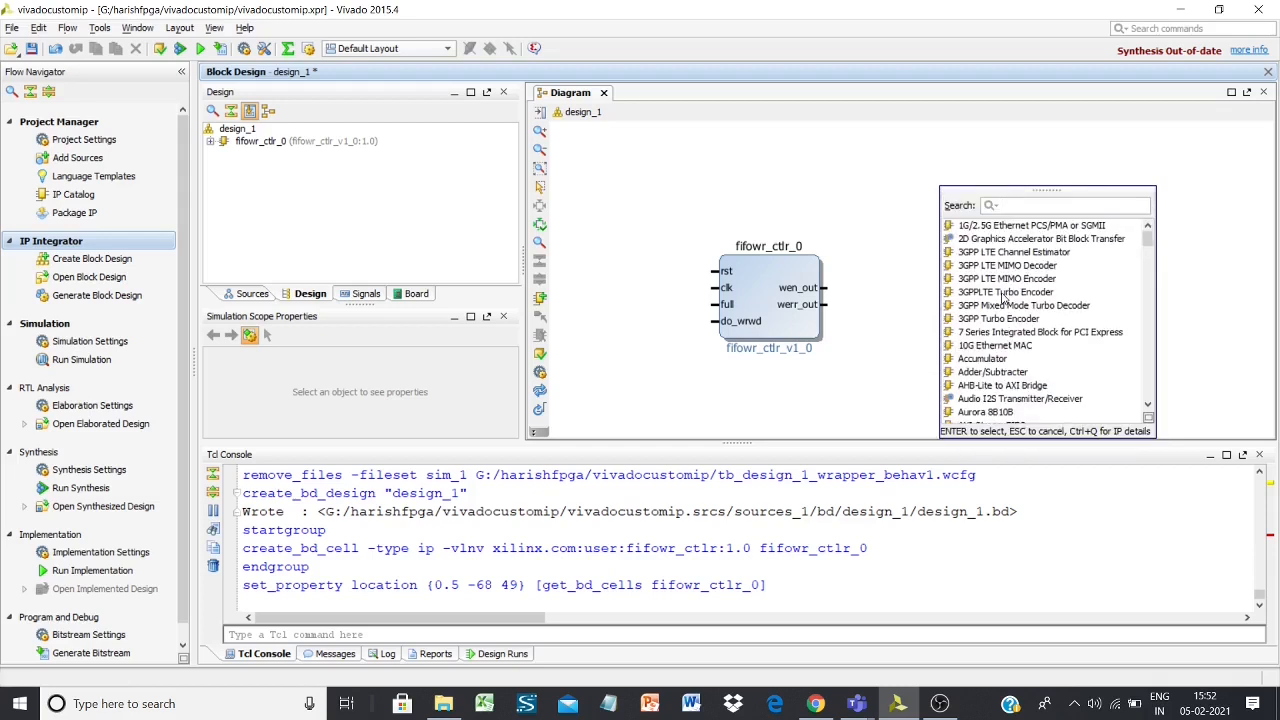
{"action": "type", "text": "fifo"}
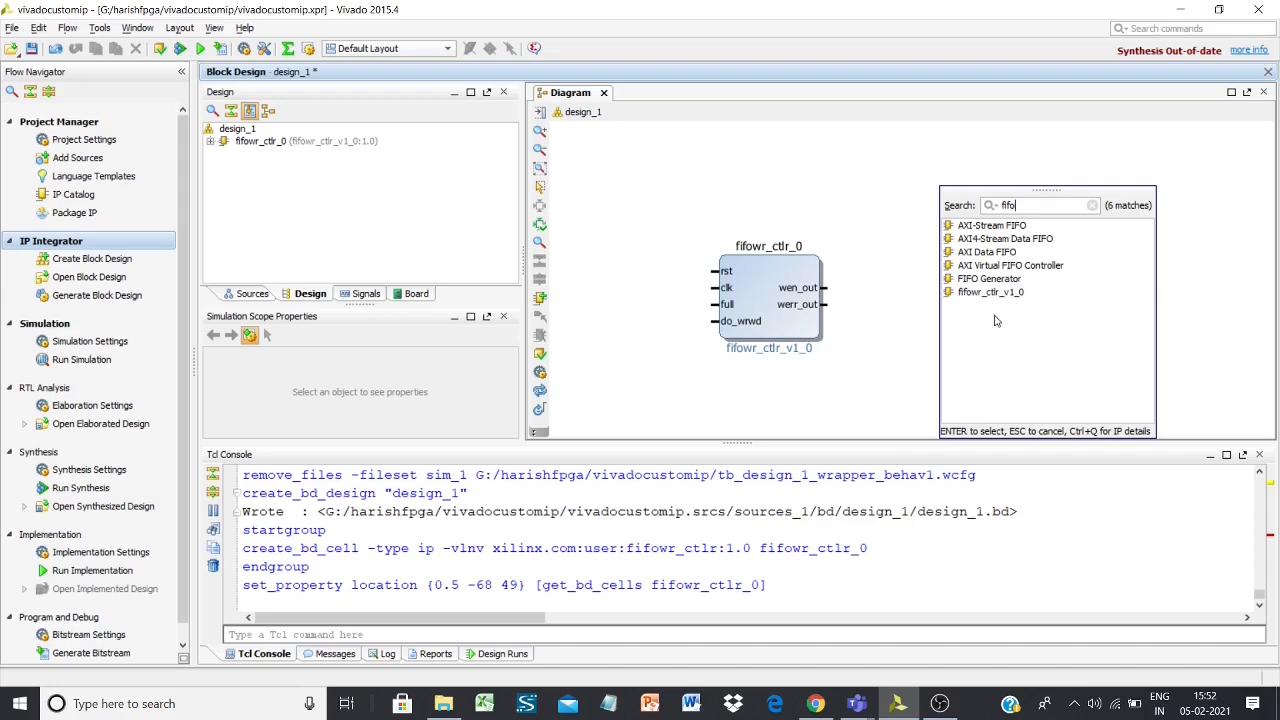
{"action": "left_click", "coordinate": [1003, 281]}
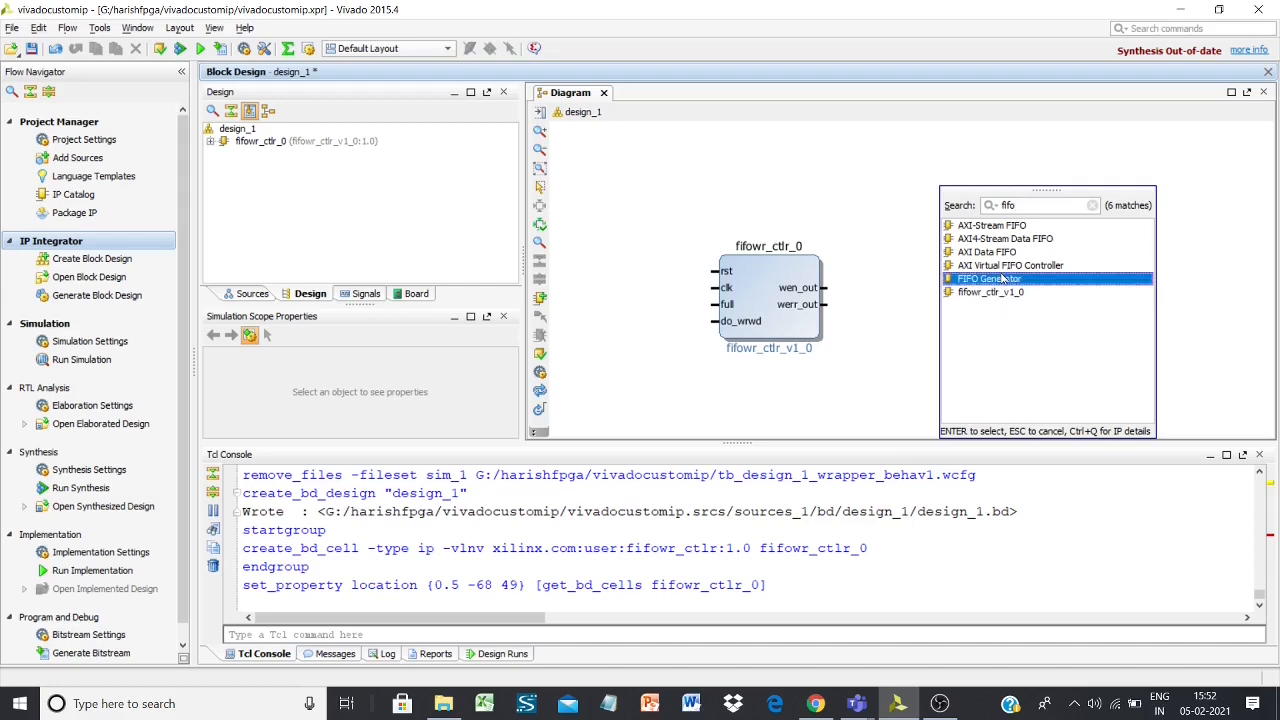
{"action": "double_click", "coordinate": [1003, 279]}
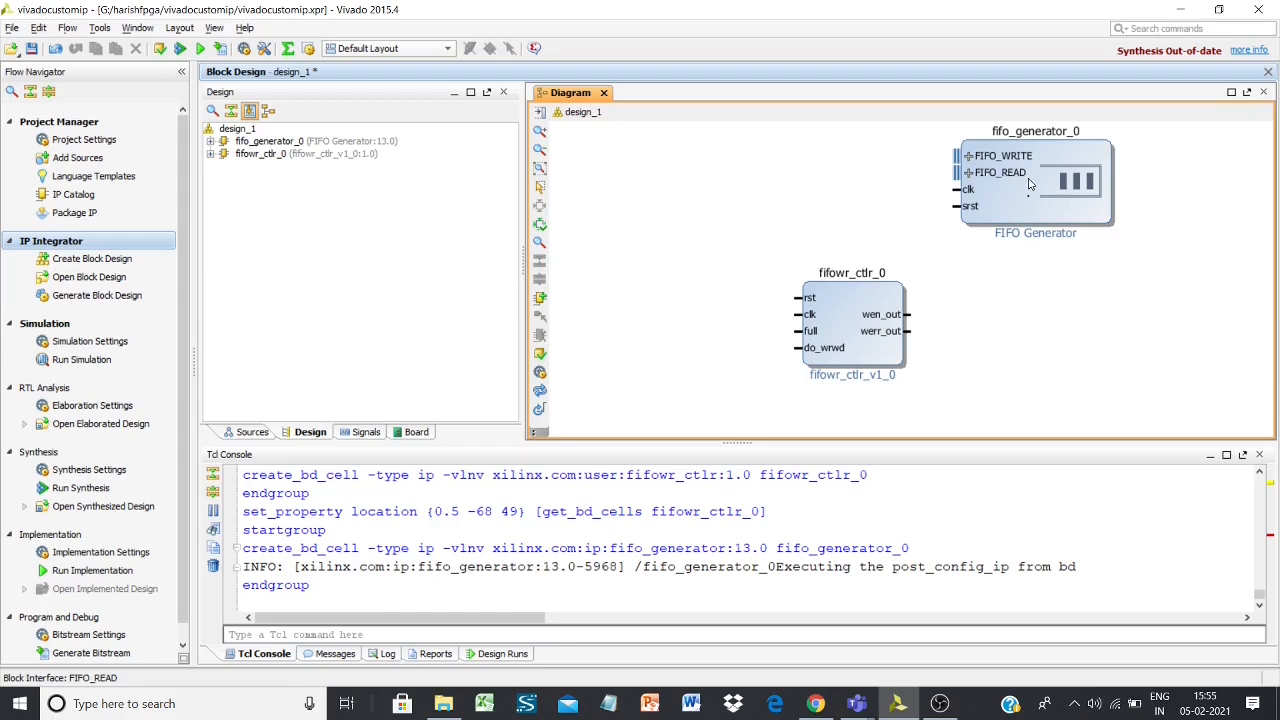
Step: Open the FIFO Generator's customization and set the native ports' write width to 8 and write depth to 16
{"action": "left_click", "coordinate": [1029, 183]}
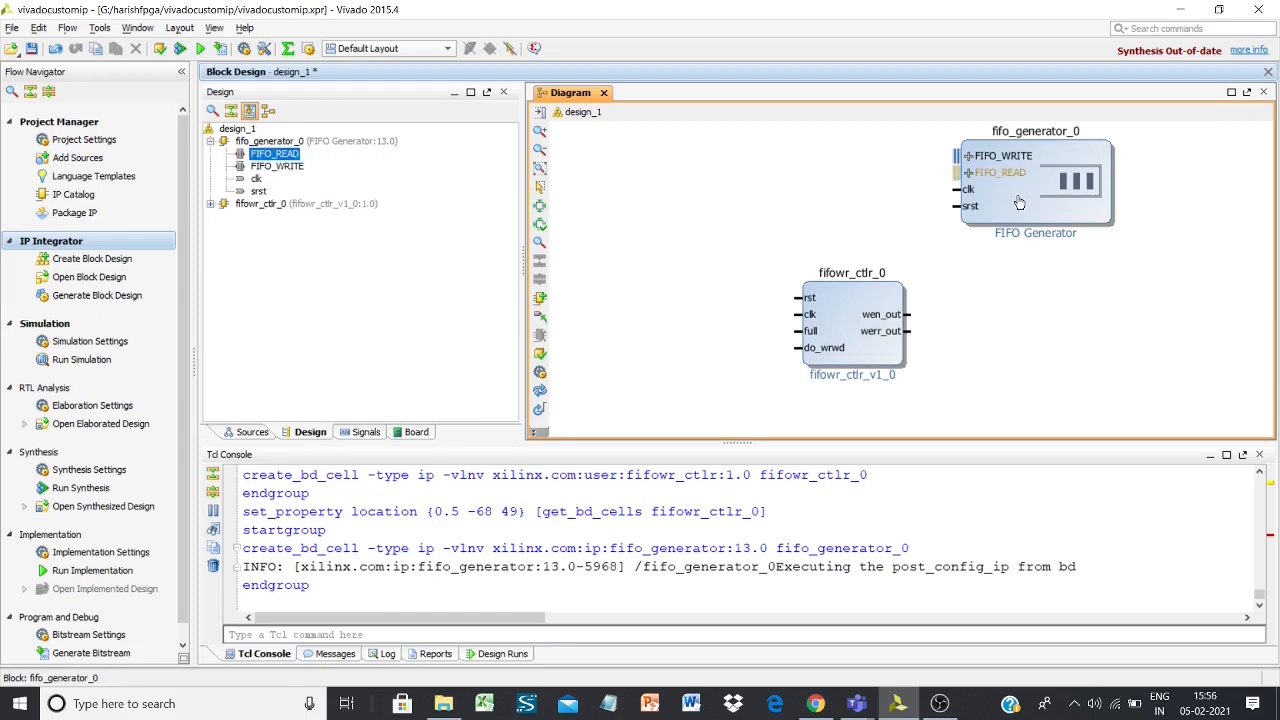
{"action": "left_click", "coordinate": [1019, 203]}
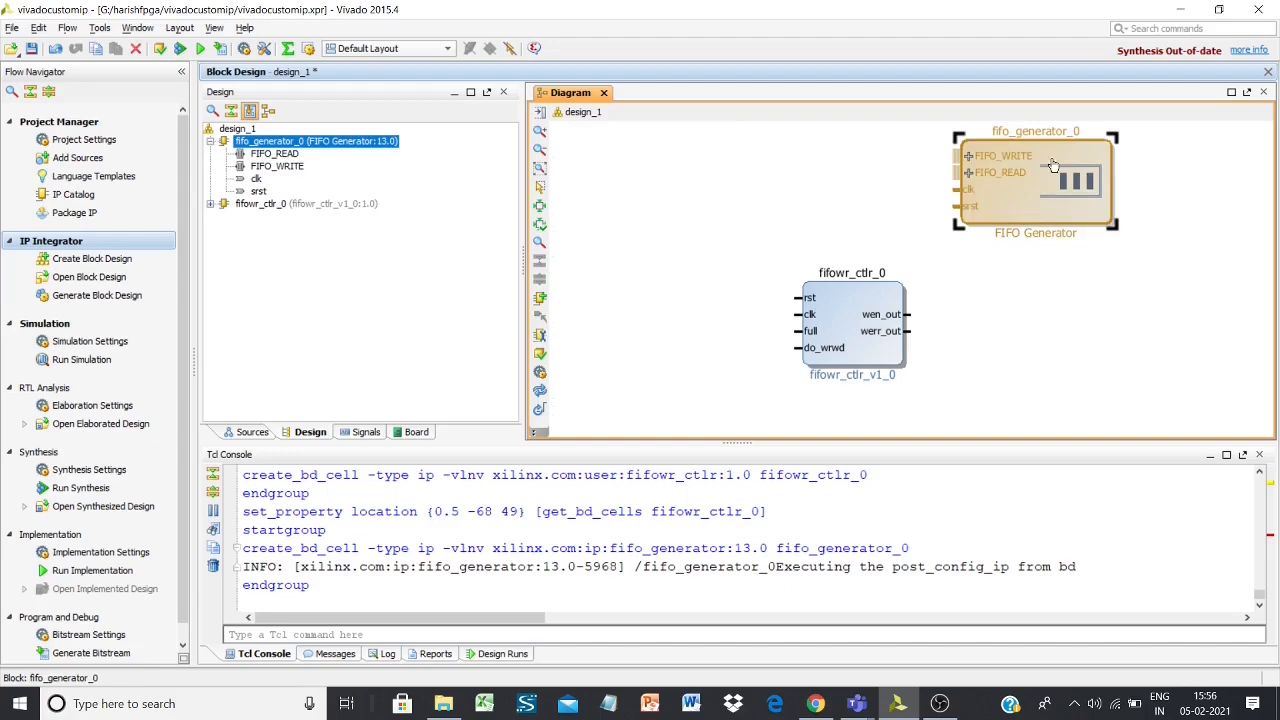
{"action": "double_click", "coordinate": [1055, 162]}
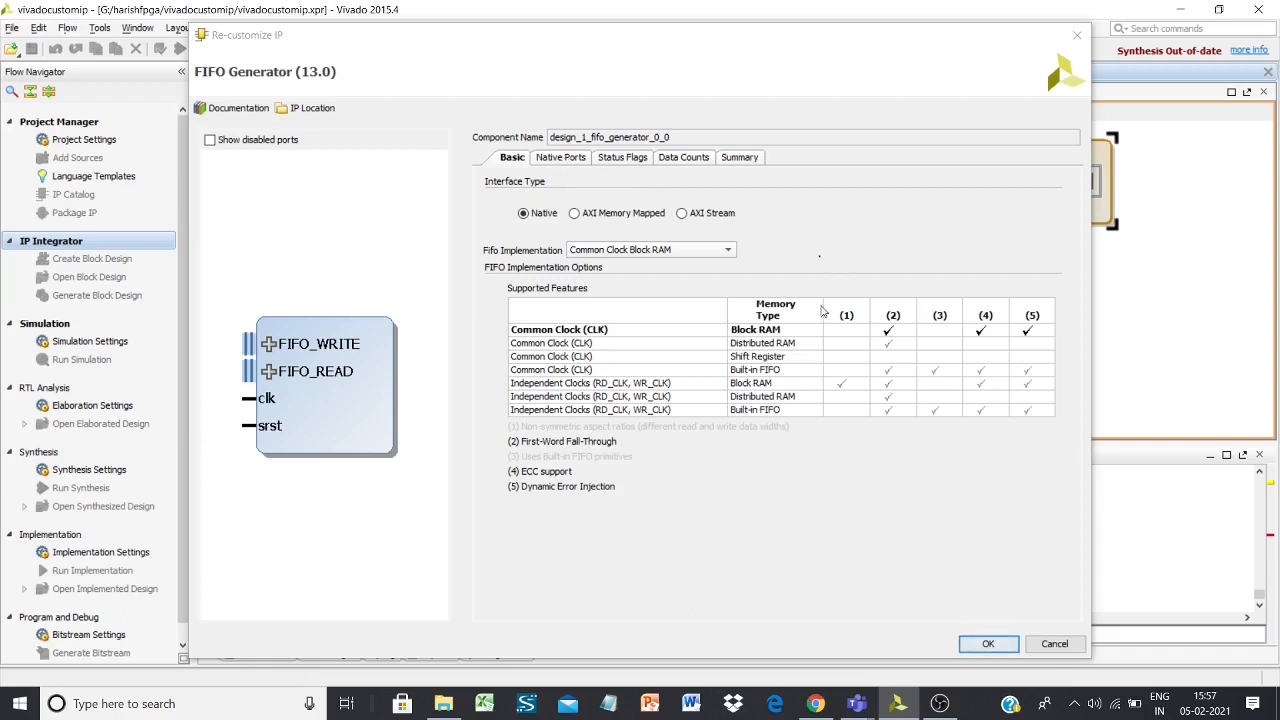
{"action": "left_click", "coordinate": [556, 160]}
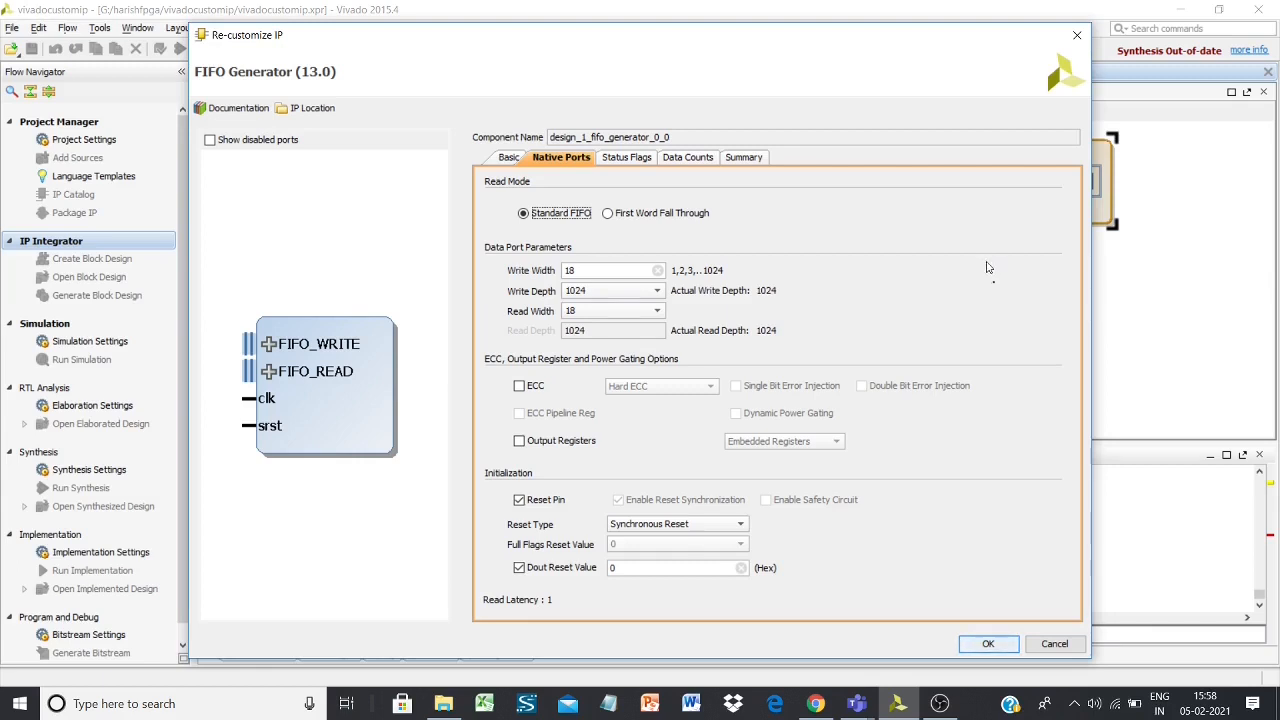
{"action": "double_click", "coordinate": [586, 270]}
{"action": "type", "text": "8"}
{"action": "left_click", "coordinate": [658, 291]}
{"action": "left_click", "coordinate": [658, 291]}
{"action": "left_click", "coordinate": [658, 291]}
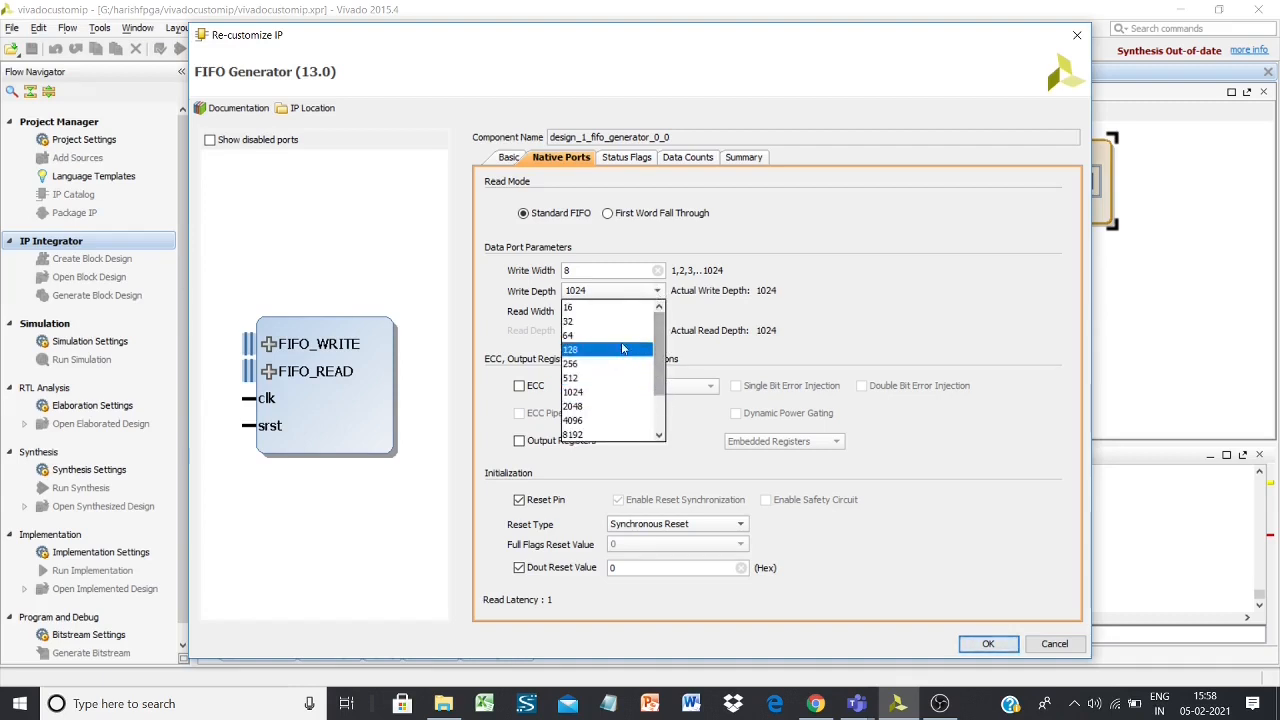
{"action": "left_click", "coordinate": [586, 308]}
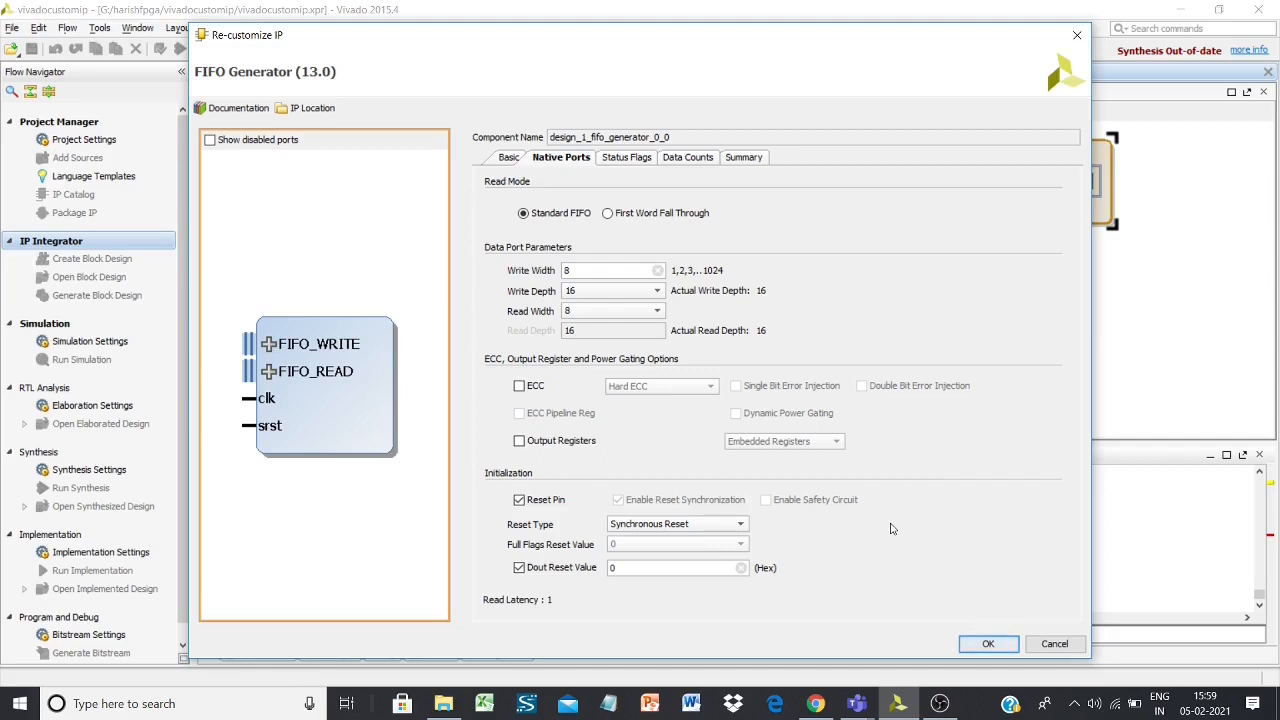
Step: Set the FIFO's reset type to Asynchronous Reset and full flags reset value to 0, and apply the customization
{"action": "left_click", "coordinate": [673, 524]}
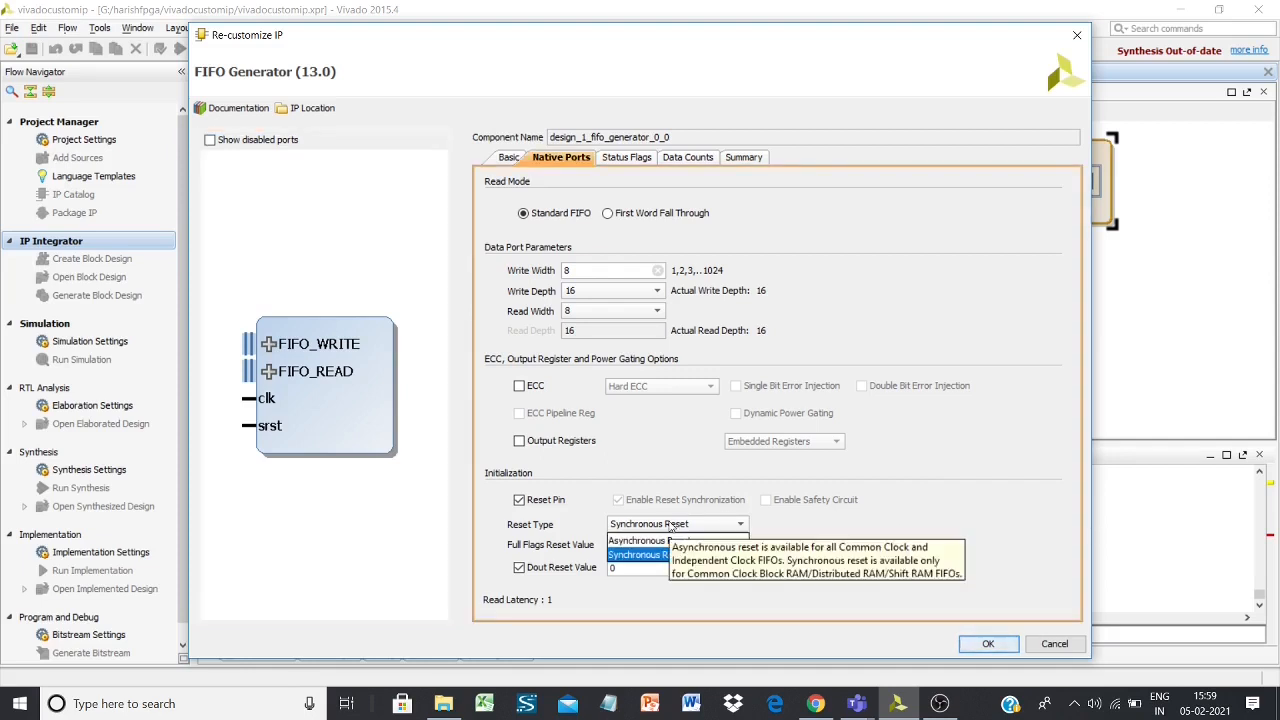
{"action": "left_click", "coordinate": [652, 541]}
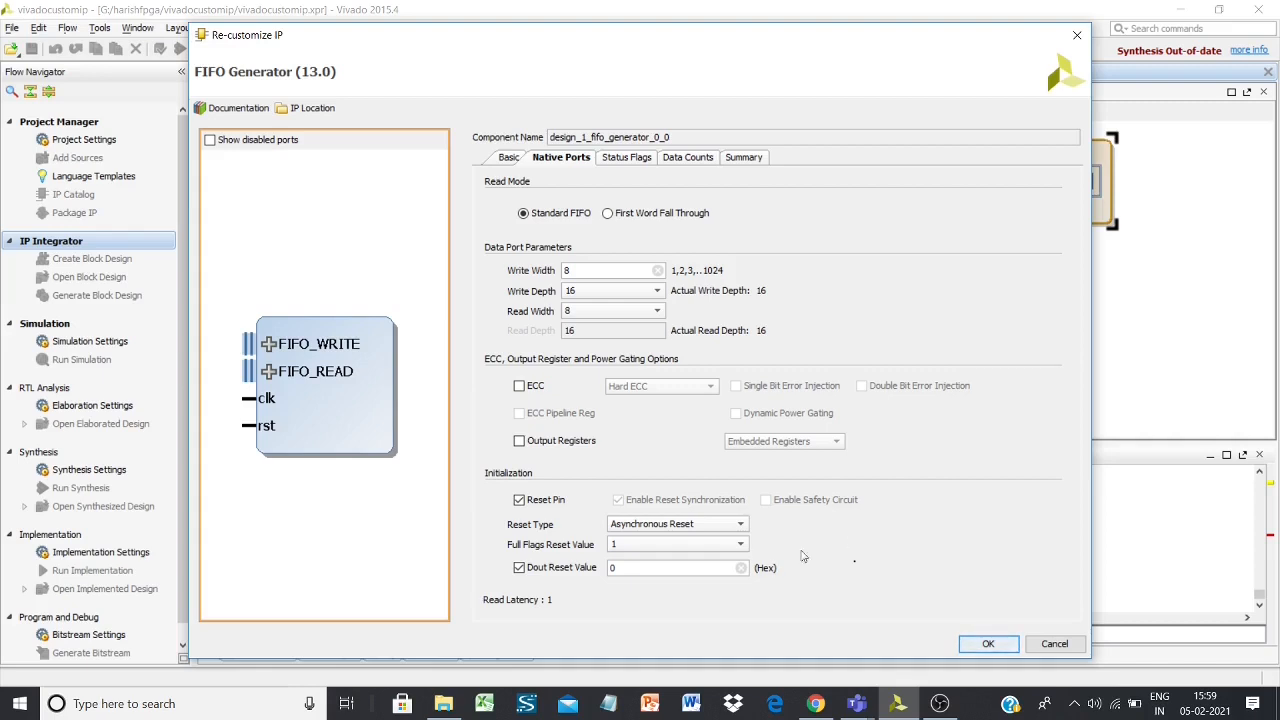
{"action": "left_click", "coordinate": [706, 546]}
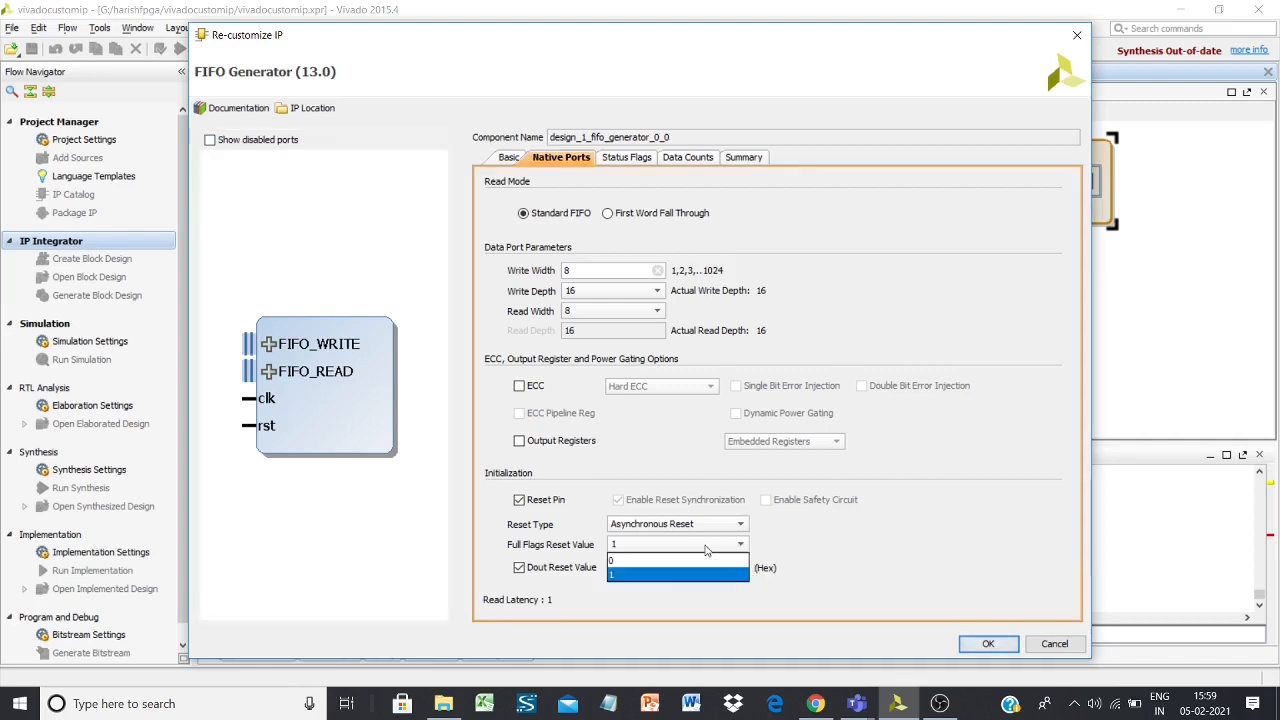
{"action": "left_click", "coordinate": [652, 561]}
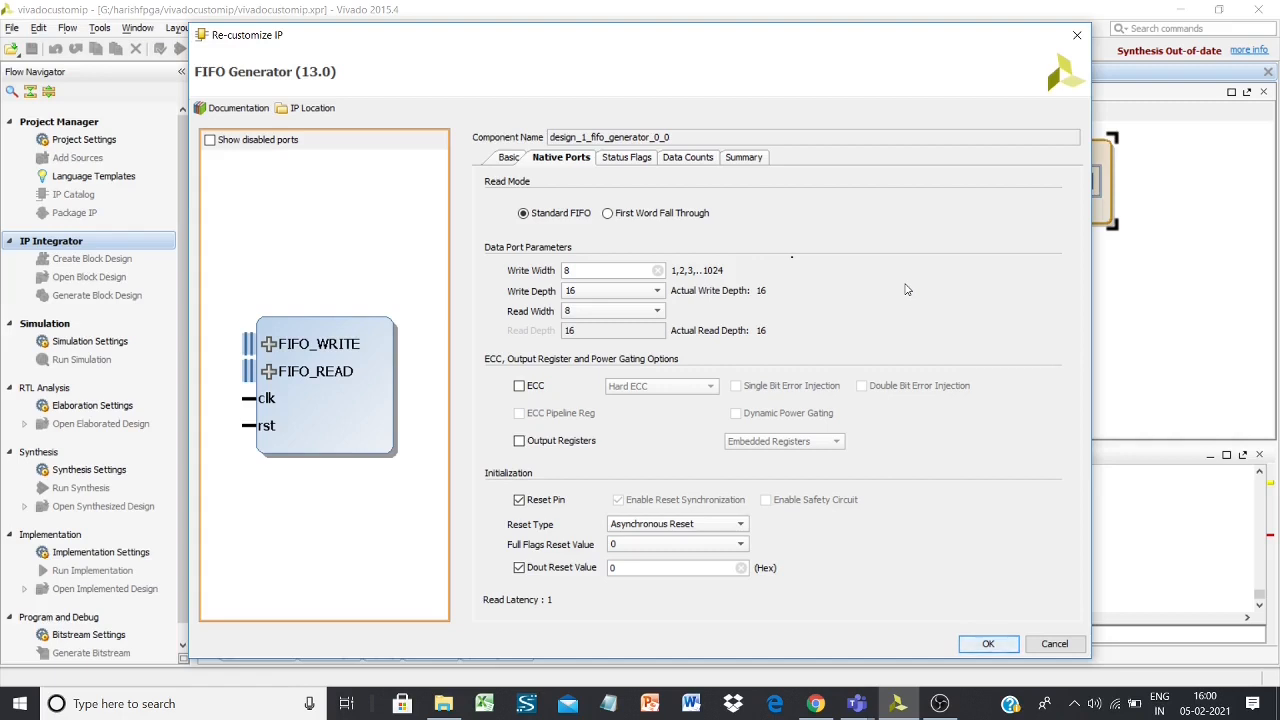
{"action": "left_click", "coordinate": [995, 647]}
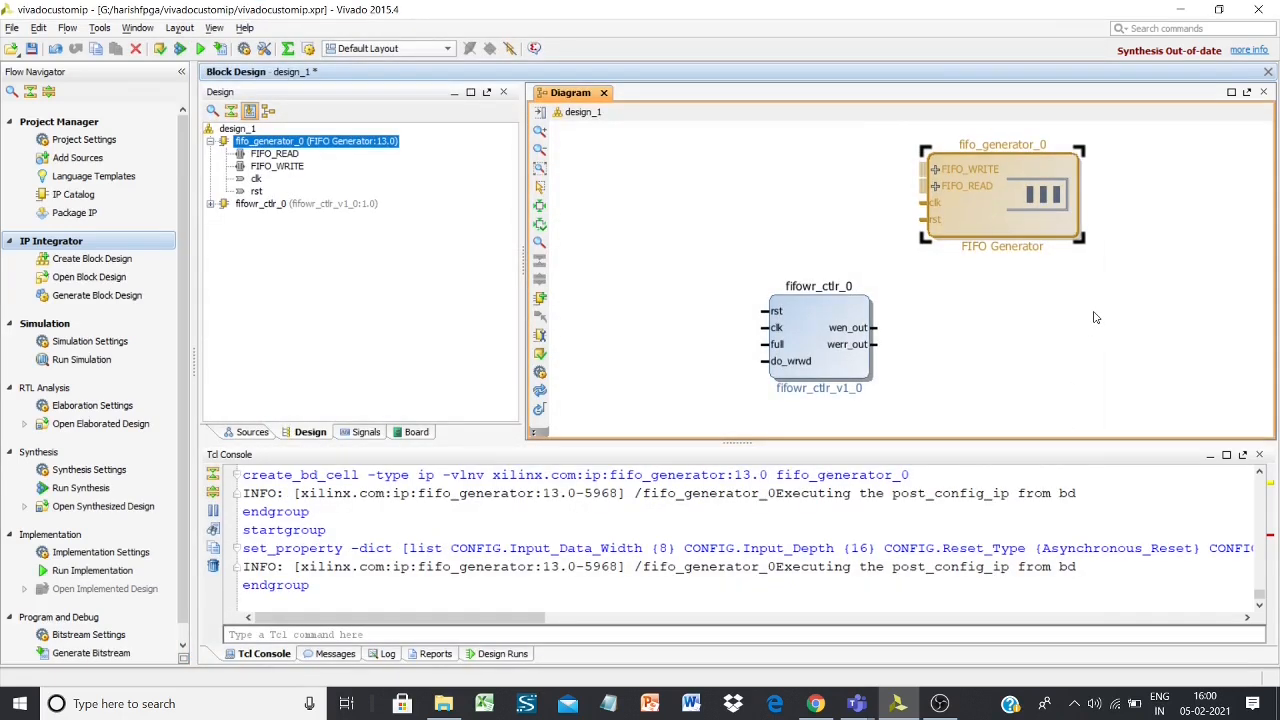
Step: Connect the FIFO Generator's clk pin to the fifowr_ctlr clk pin and create a 100 MHz clock input port clk on it
{"action": "left_click", "coordinate": [1057, 343]}
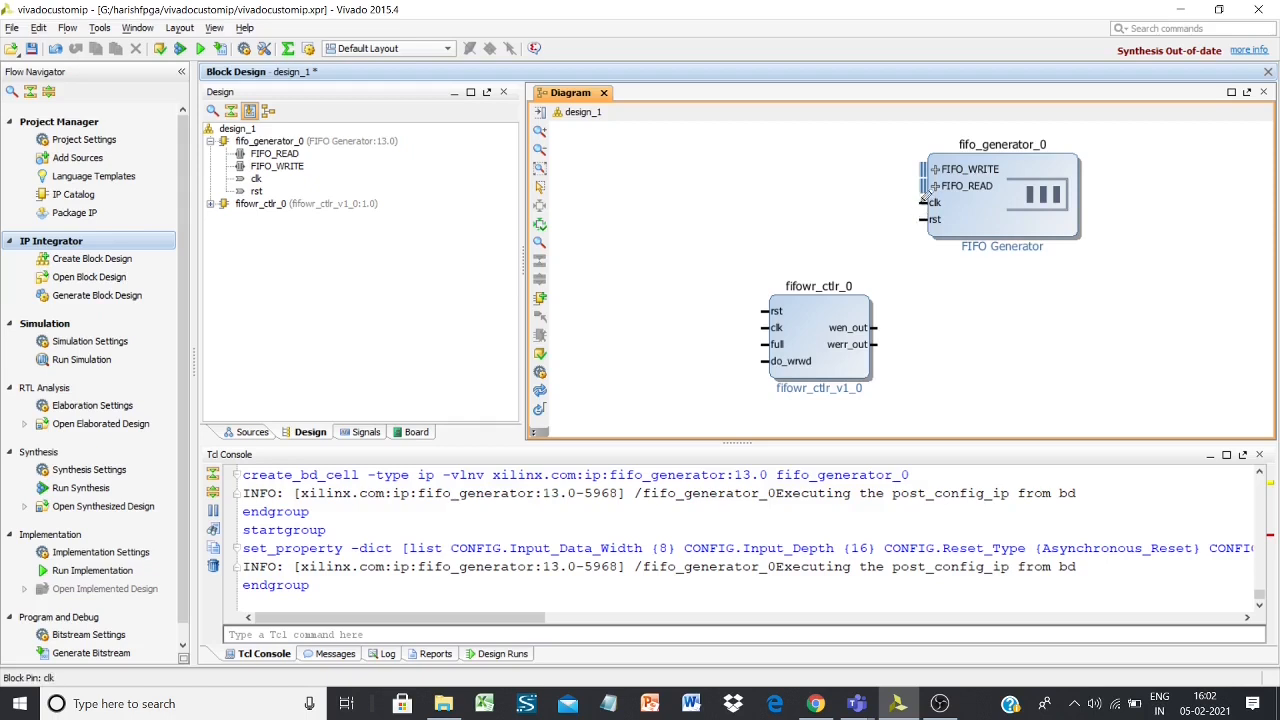
{"action": "left_click_drag", "start_coordinate": [924, 198], "coordinate": [770, 326]}
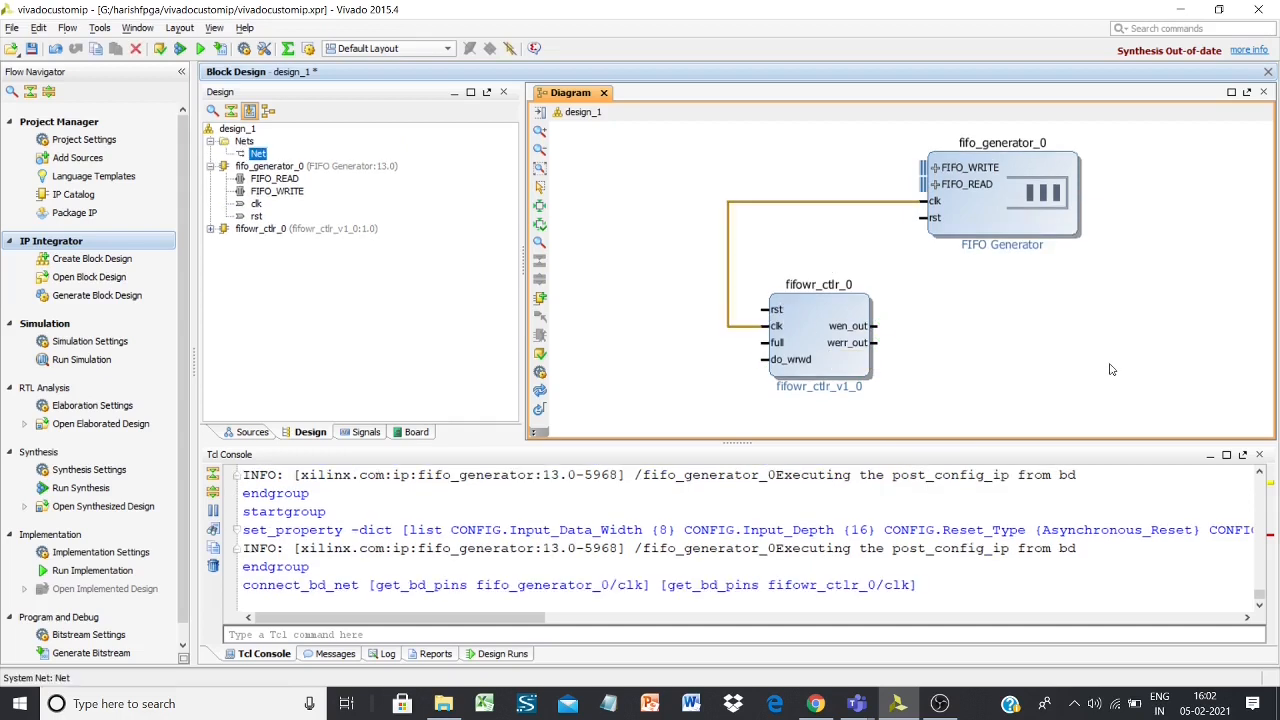
{"action": "left_click", "coordinate": [936, 203]}
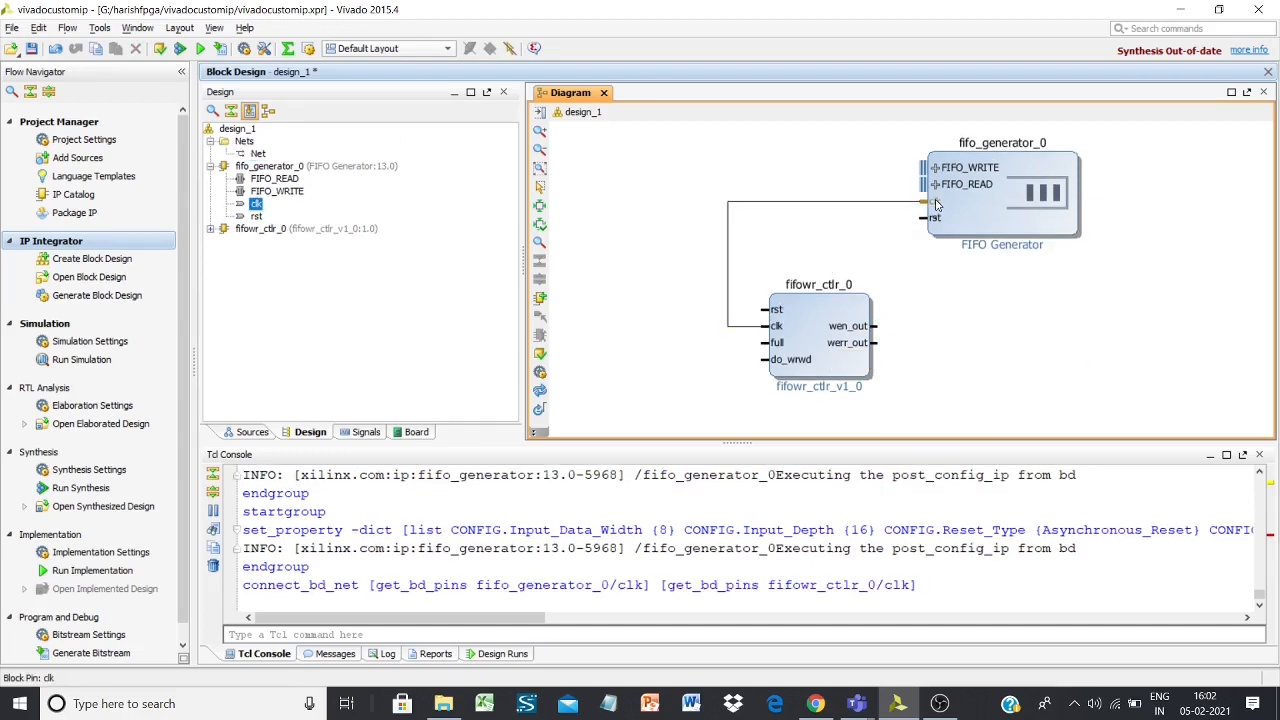
{"action": "right_click", "coordinate": [936, 203]}
{"action": "mouse_move", "coordinate": [955, 228]}
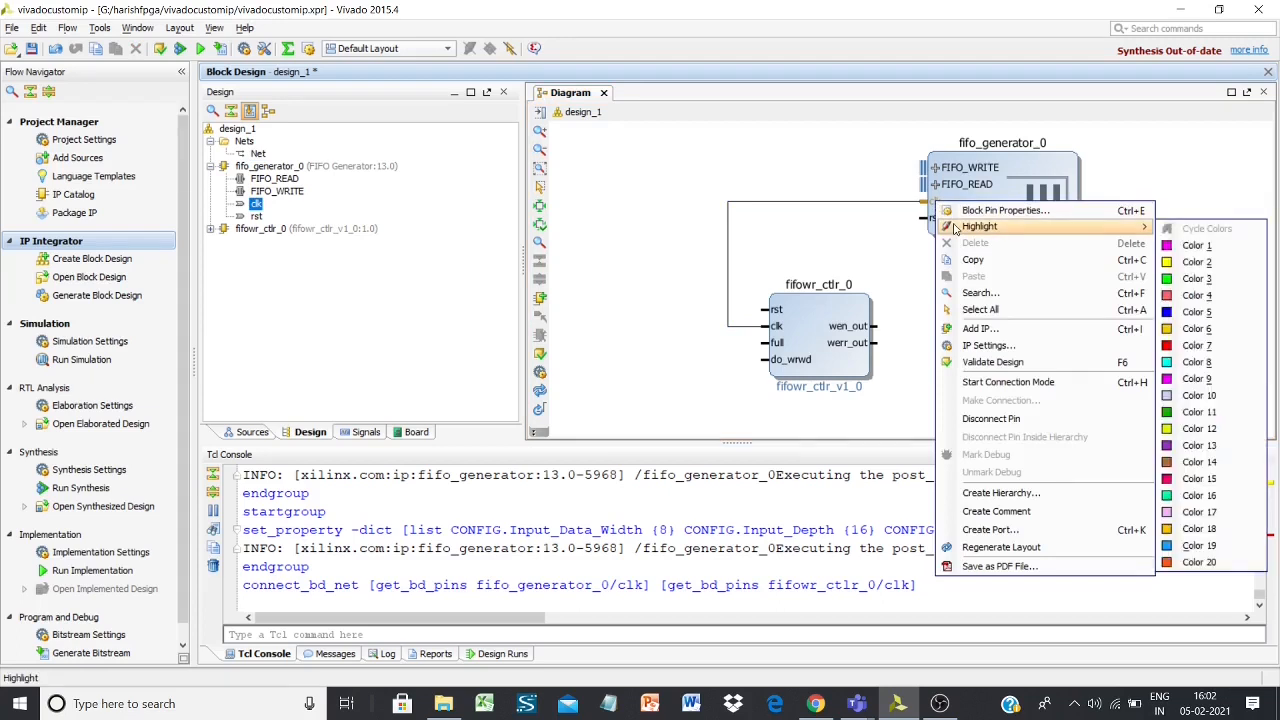
{"action": "left_click", "coordinate": [985, 531]}
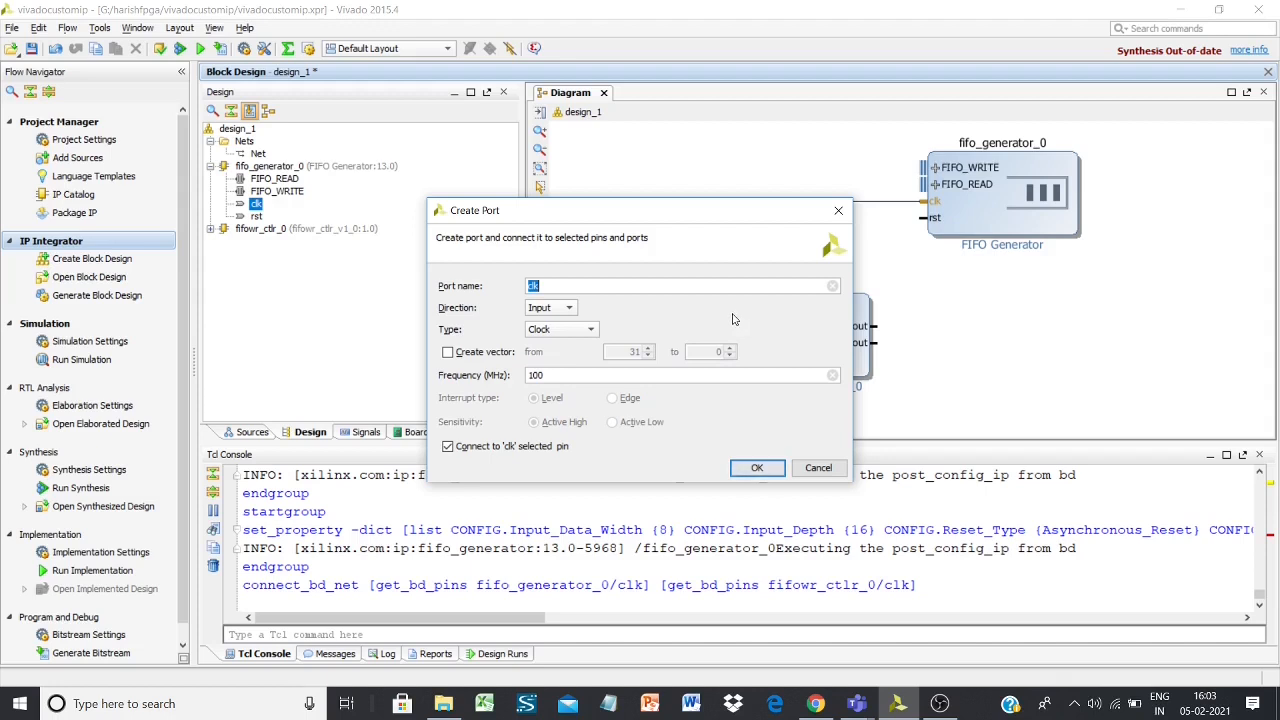
{"action": "left_click", "coordinate": [757, 469]}
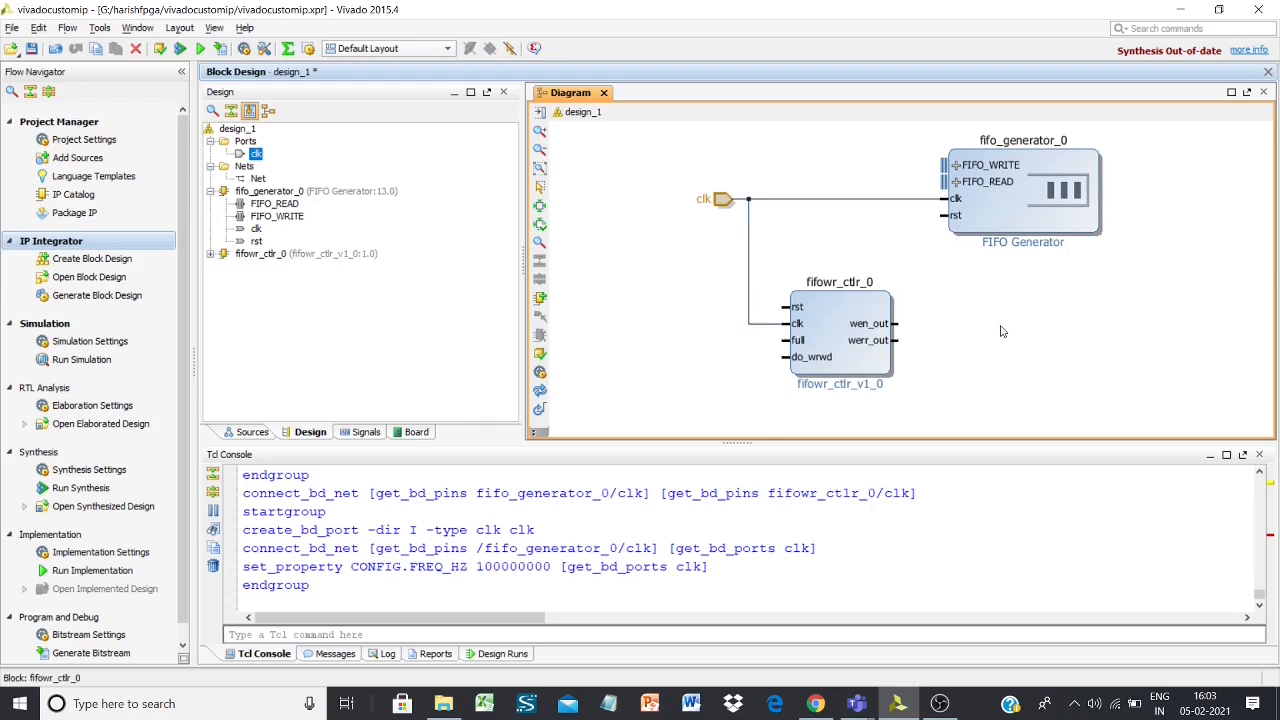
Step: Create an active-low reset input port named rst connected to the rst pin of fifowr_ctlr_0
{"action": "left_click", "coordinate": [800, 312]}
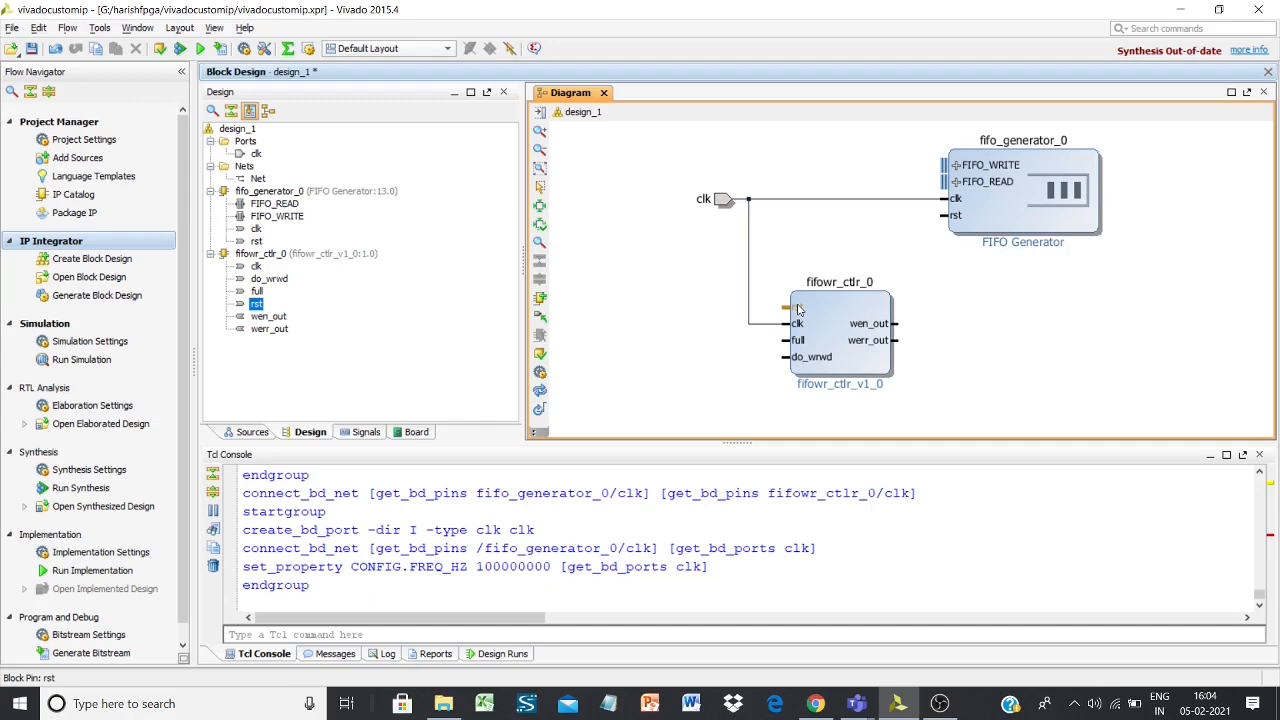
{"action": "right_click", "coordinate": [798, 310]}
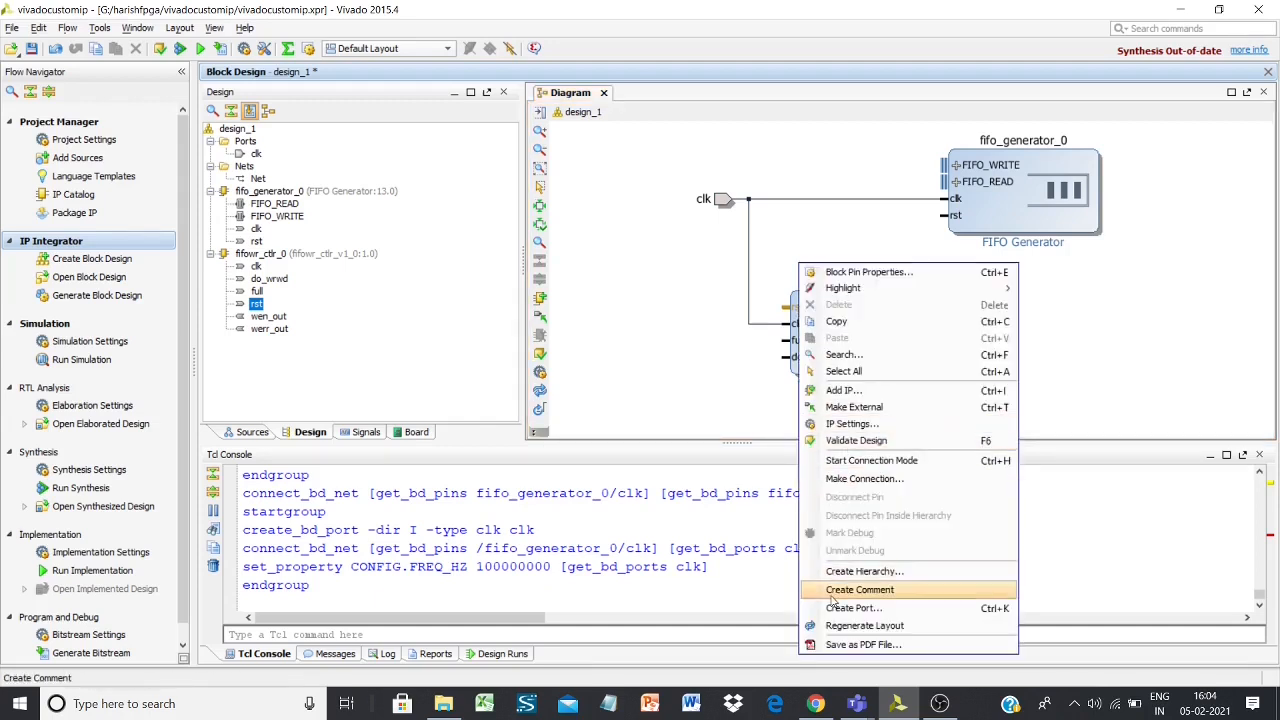
{"action": "left_click", "coordinate": [858, 609]}
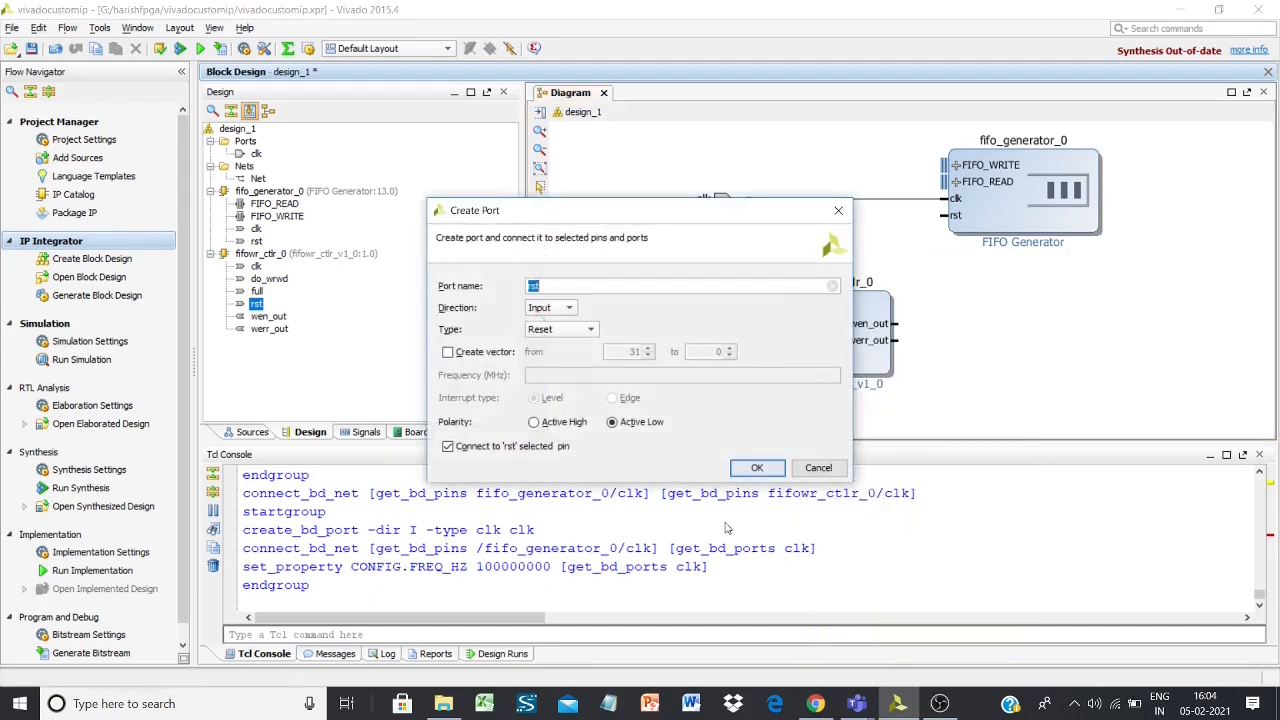
{"action": "left_click", "coordinate": [757, 468]}
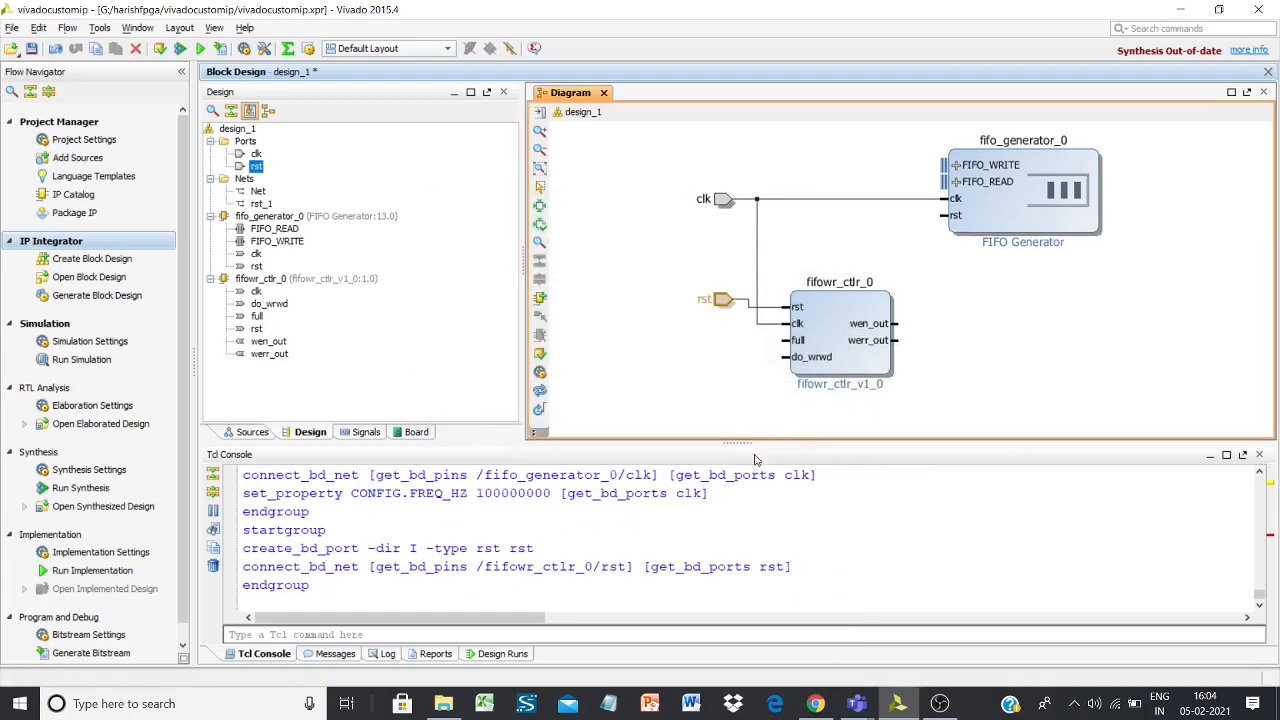
Step: Create an input port named rst_1 of type Other, connected to the FIFO Generator's rst pin
{"action": "left_click", "coordinate": [955, 217]}
{"action": "right_click", "coordinate": [956, 220]}
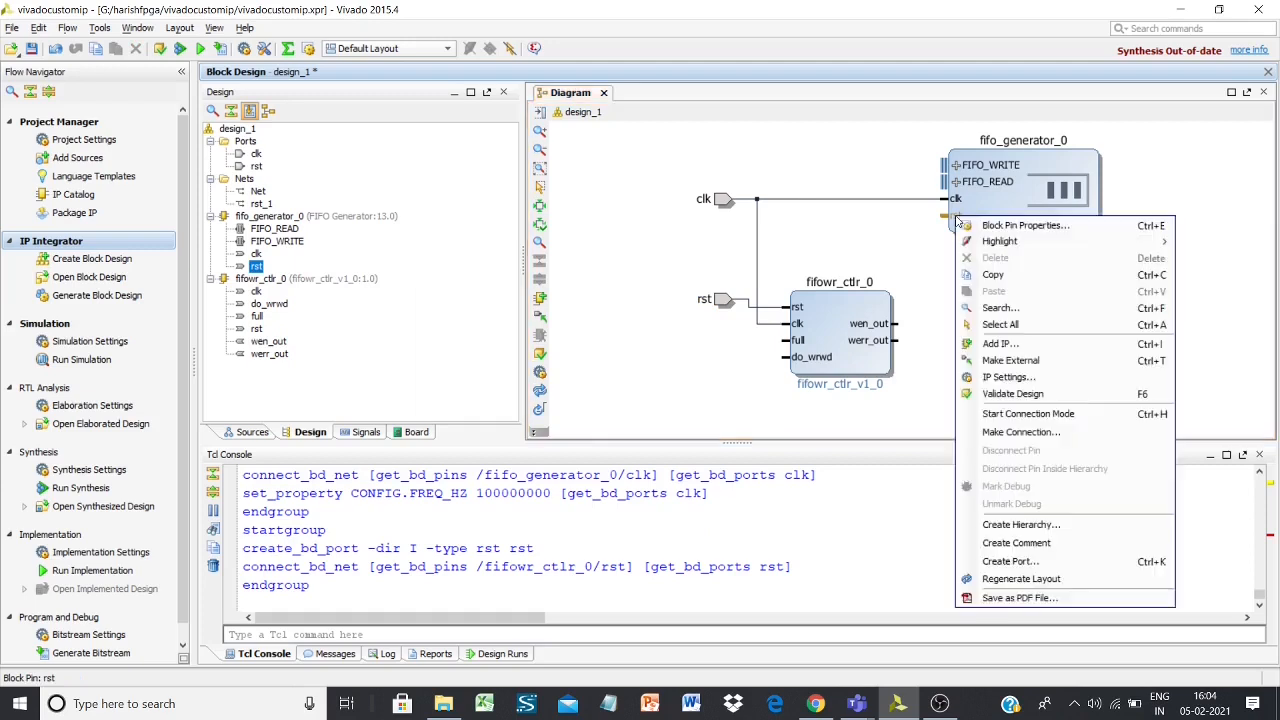
{"action": "left_click", "coordinate": [1011, 562]}
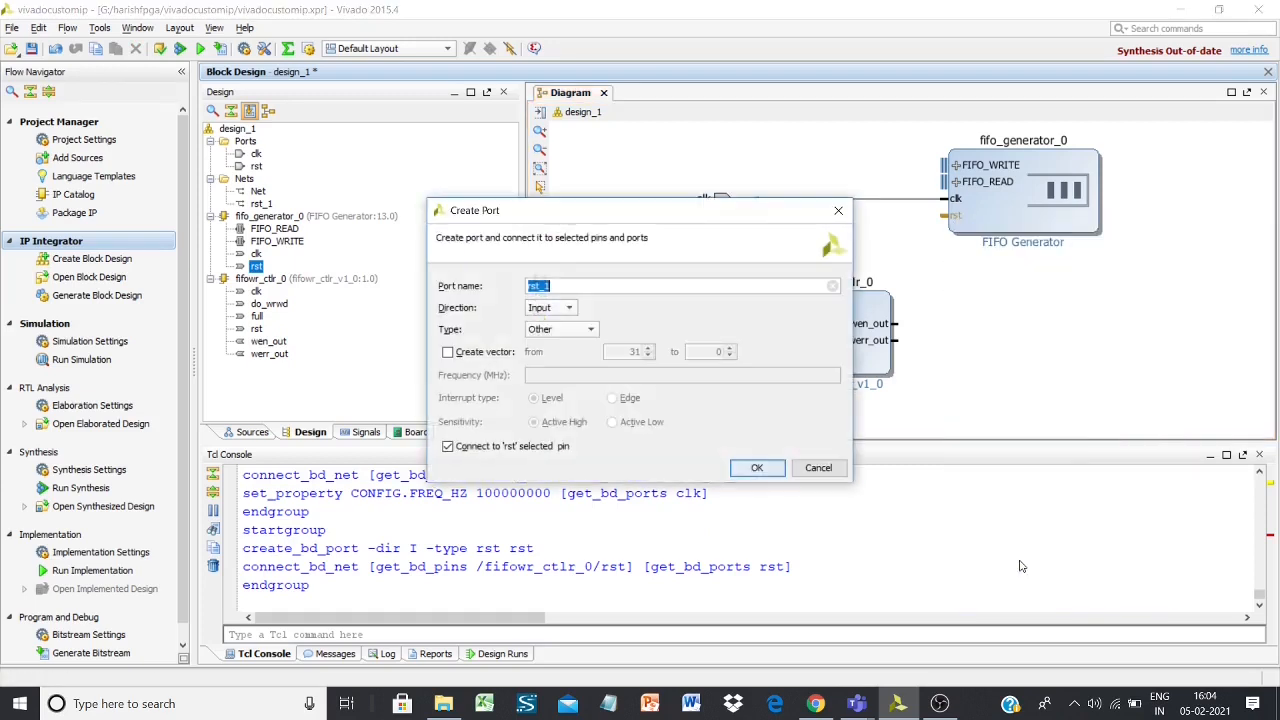
{"action": "left_click", "coordinate": [757, 468]}
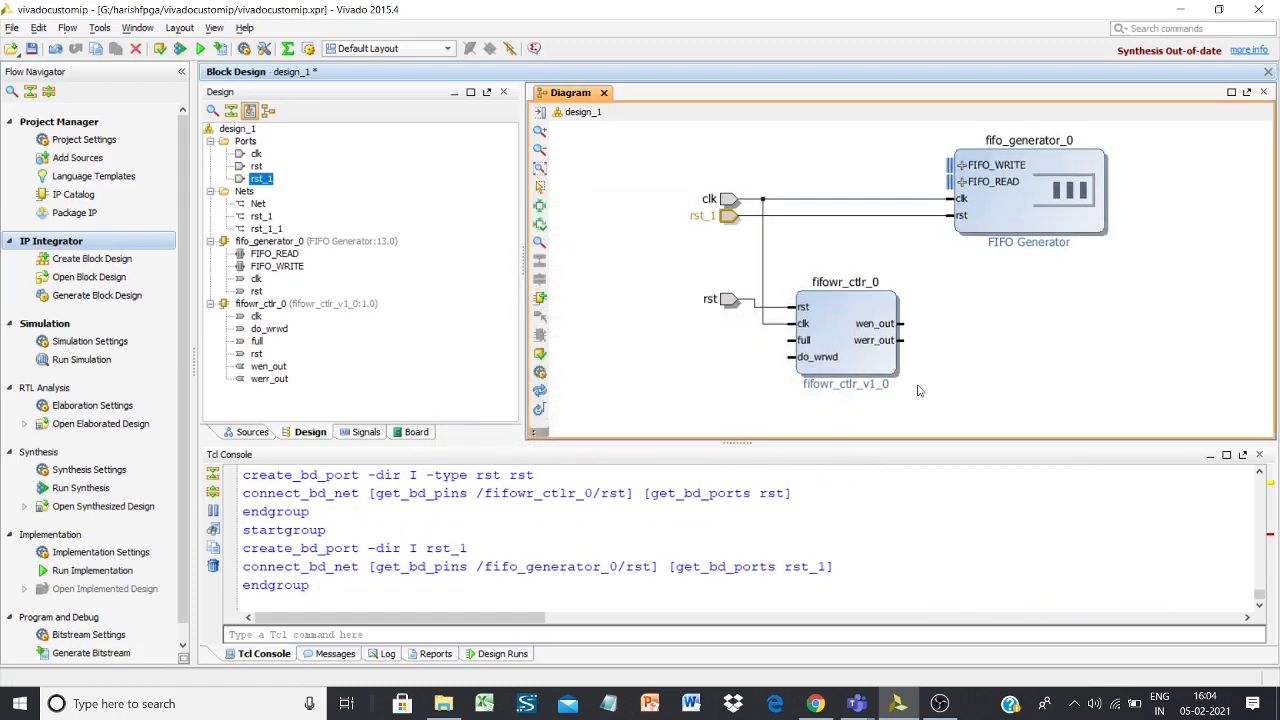
{"action": "left_click", "coordinate": [1005, 347]}
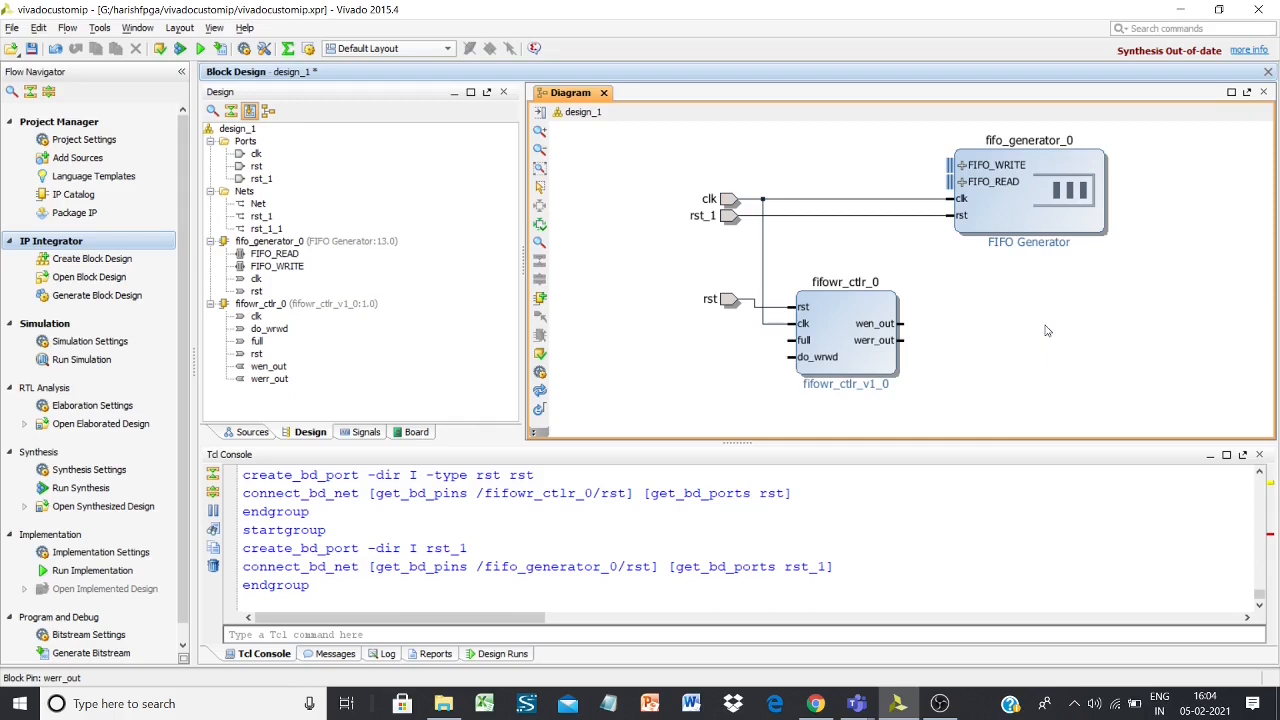
Step: Create an input port named do_wrwd of type Other, connected to the do_wrwd pin of fifowr_ctlr_0
{"action": "left_click", "coordinate": [813, 360]}
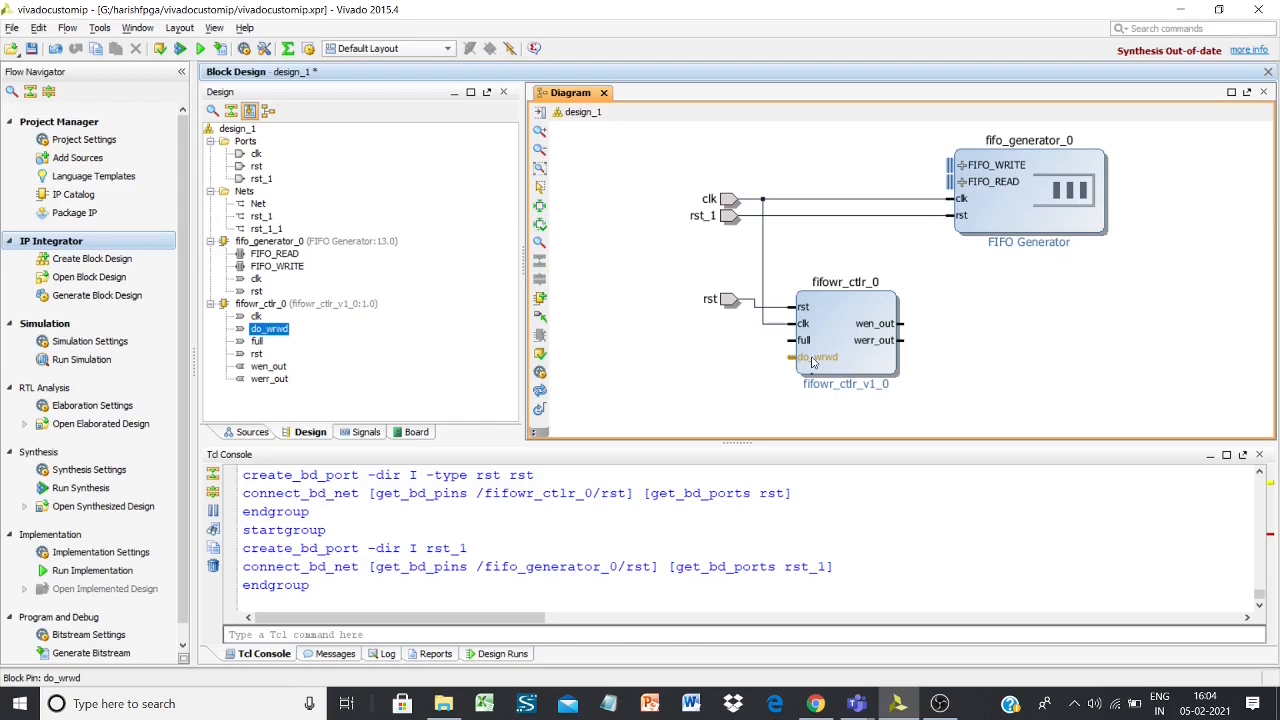
{"action": "right_click", "coordinate": [813, 362]}
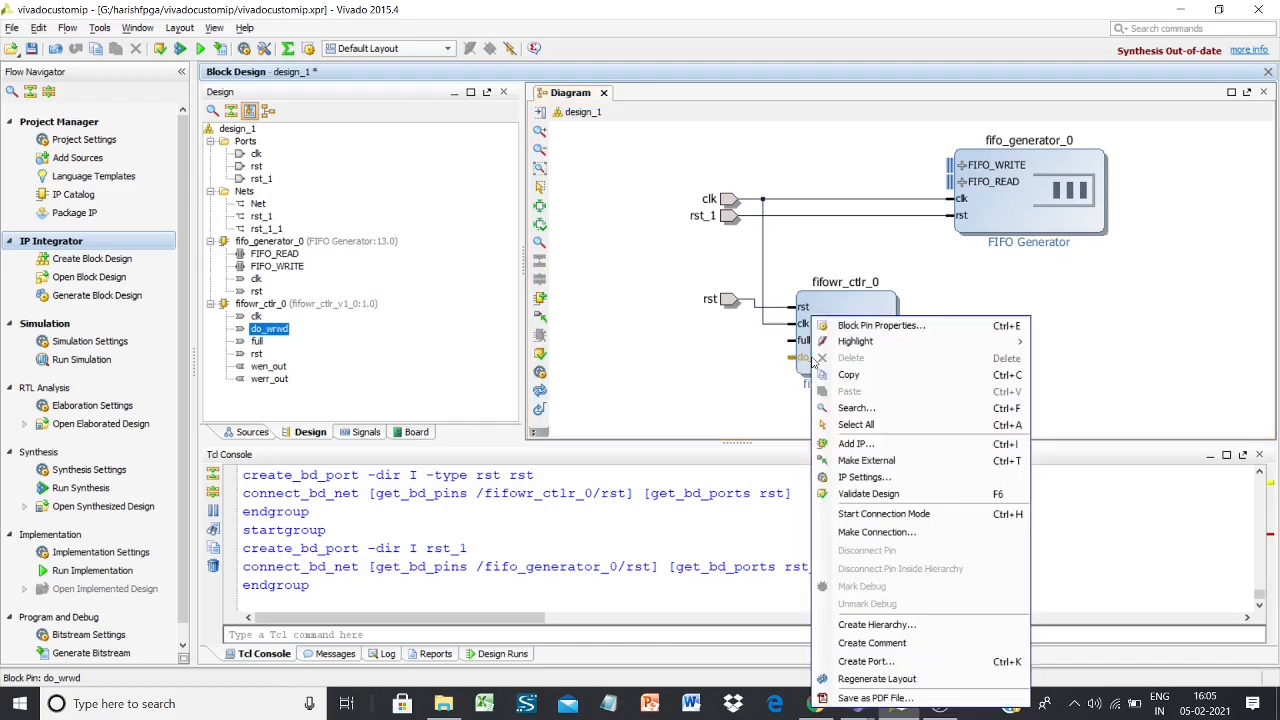
{"action": "left_click", "coordinate": [866, 662]}
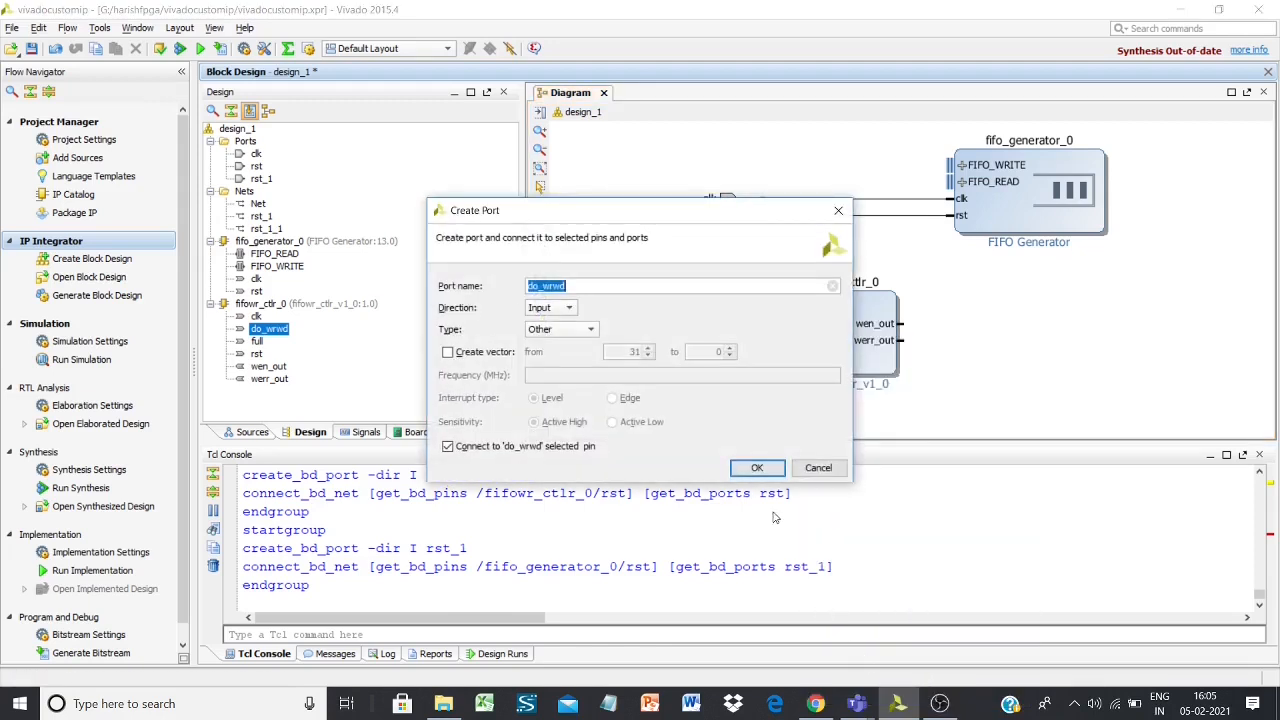
{"action": "left_click", "coordinate": [756, 474]}
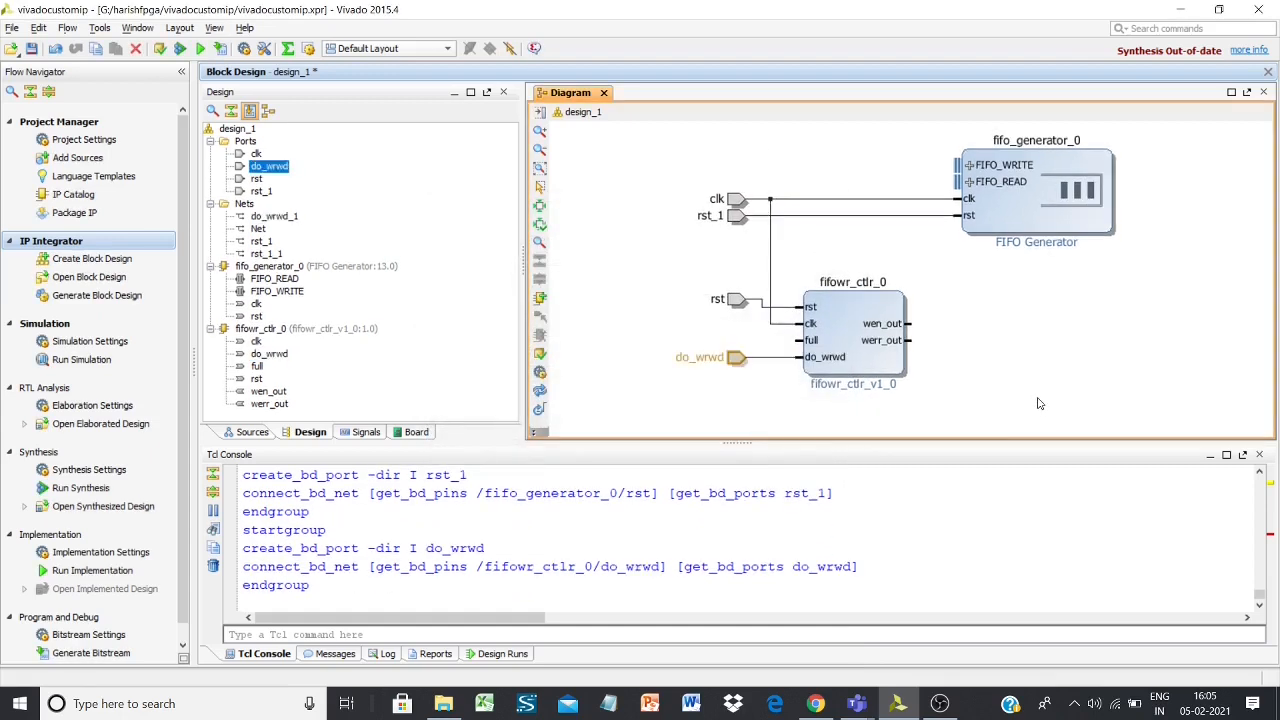
Step: Expand the FIFO Generator's FIFO_WRITE interface and connect its full pin to the full pin of fifowr_ctlr_0
{"action": "left_click", "coordinate": [811, 342]}
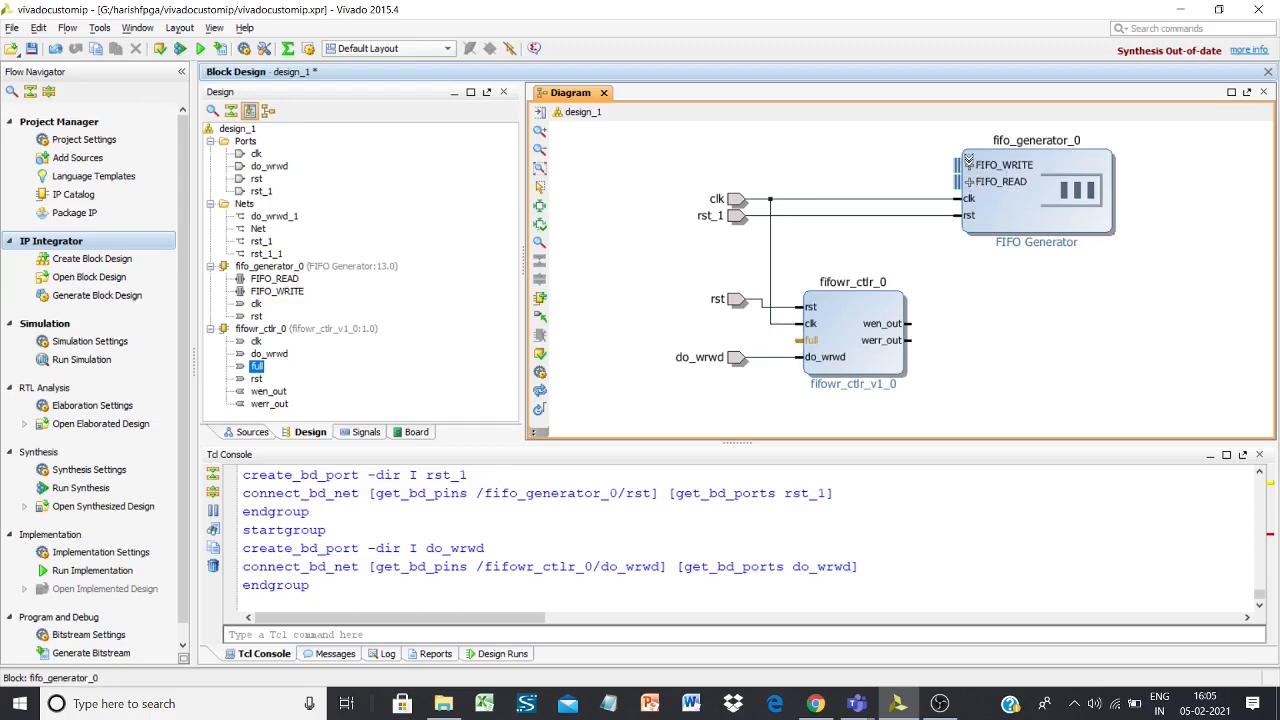
{"action": "left_click", "coordinate": [968, 163]}
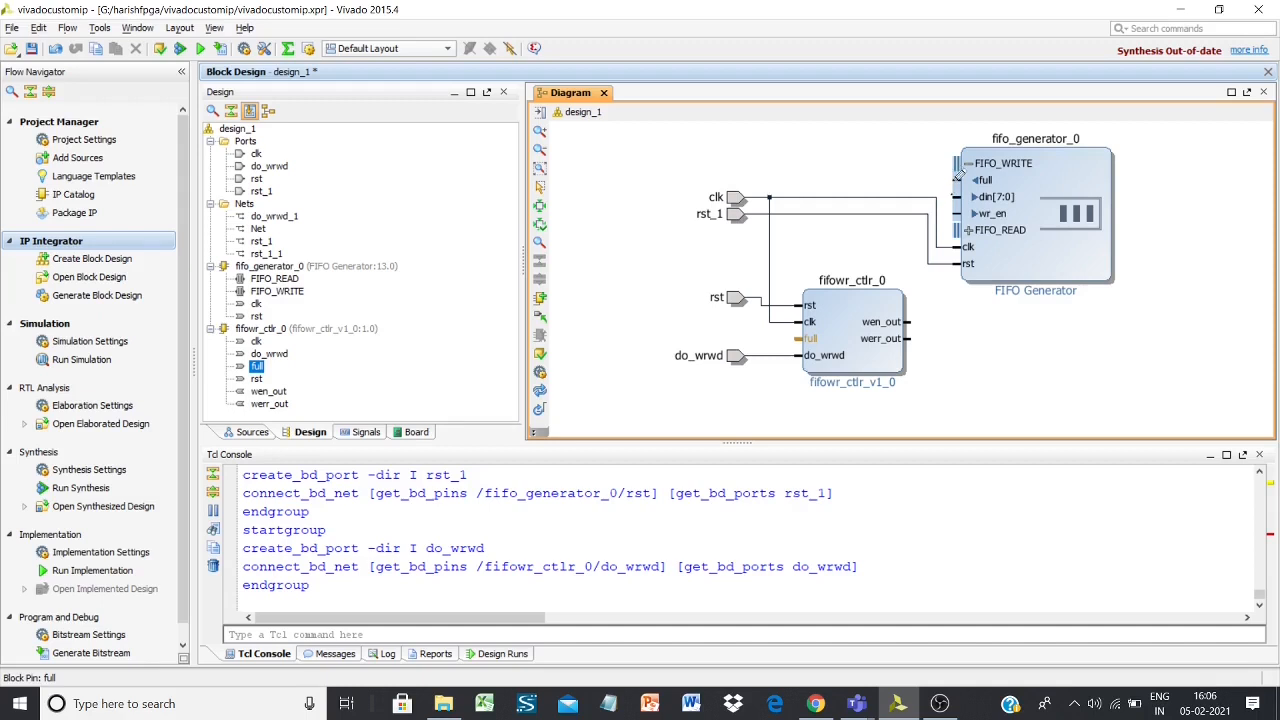
{"action": "left_click_drag", "start_coordinate": [957, 175], "coordinate": [793, 340]}
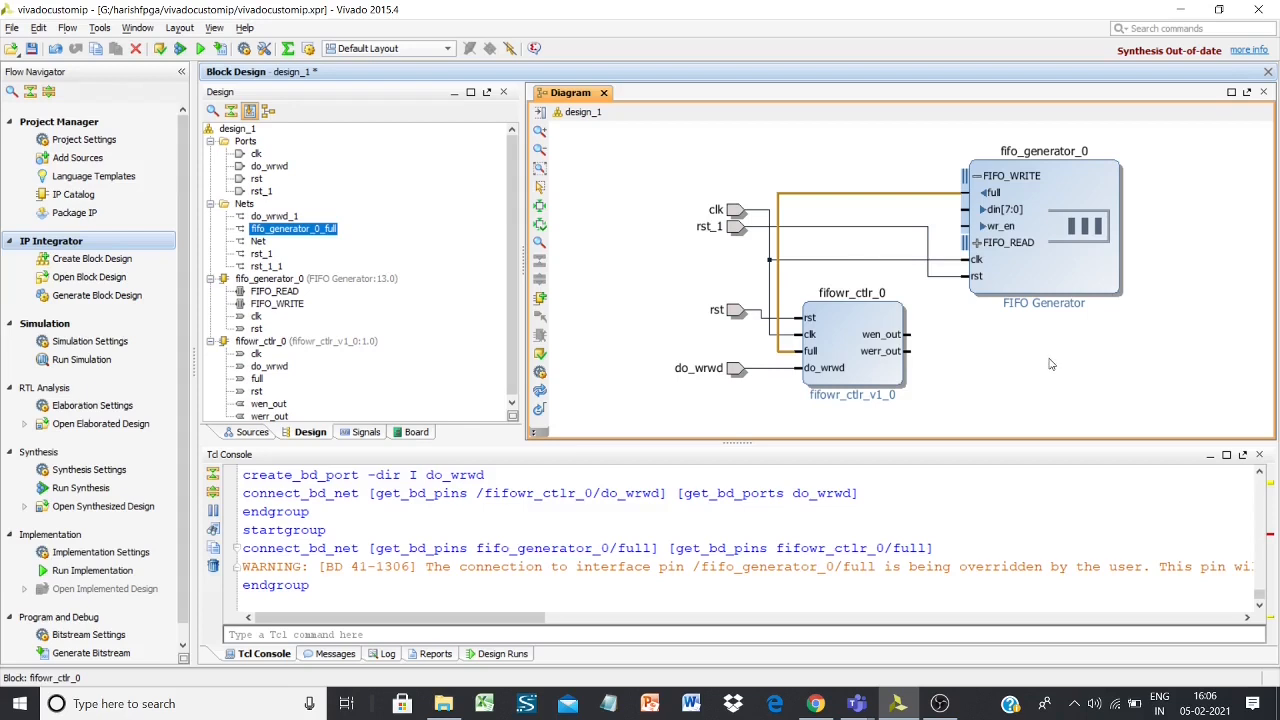
Step: Create an input vector port named din, 7 to 0, of type Other, connected to the FIFO Generator's din pin
{"action": "left_click", "coordinate": [990, 212]}
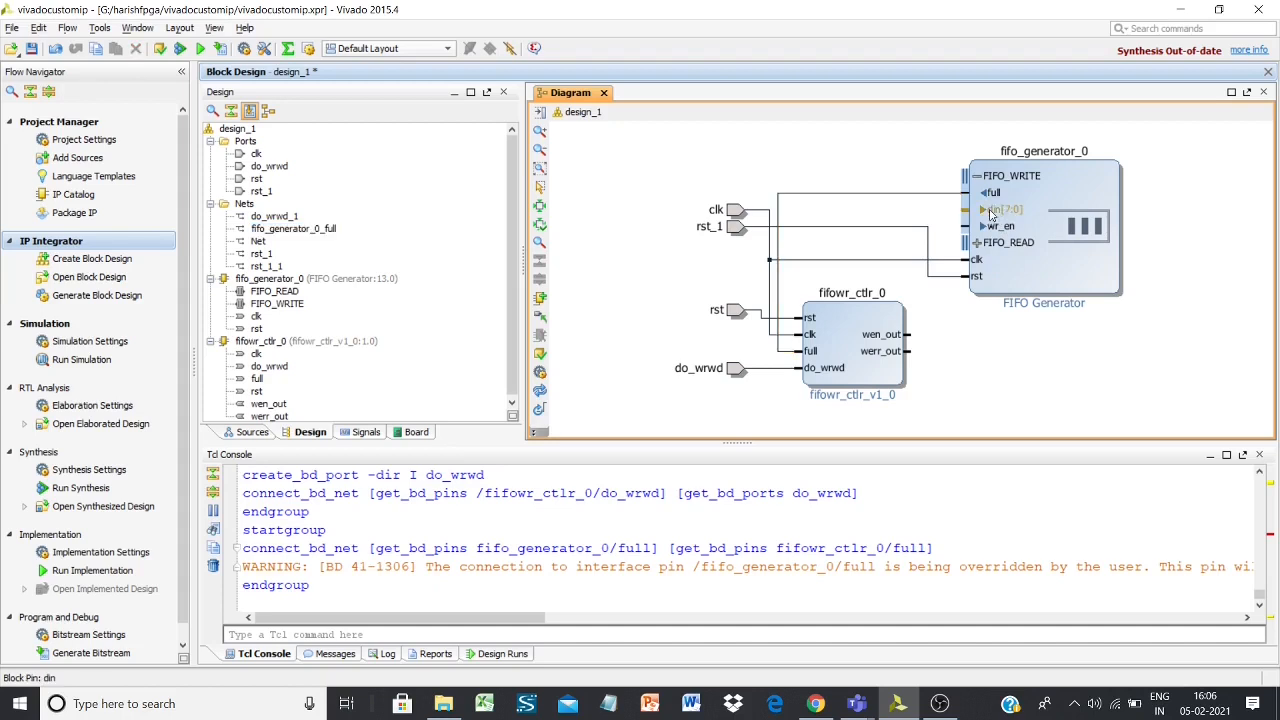
{"action": "right_click", "coordinate": [990, 213]}
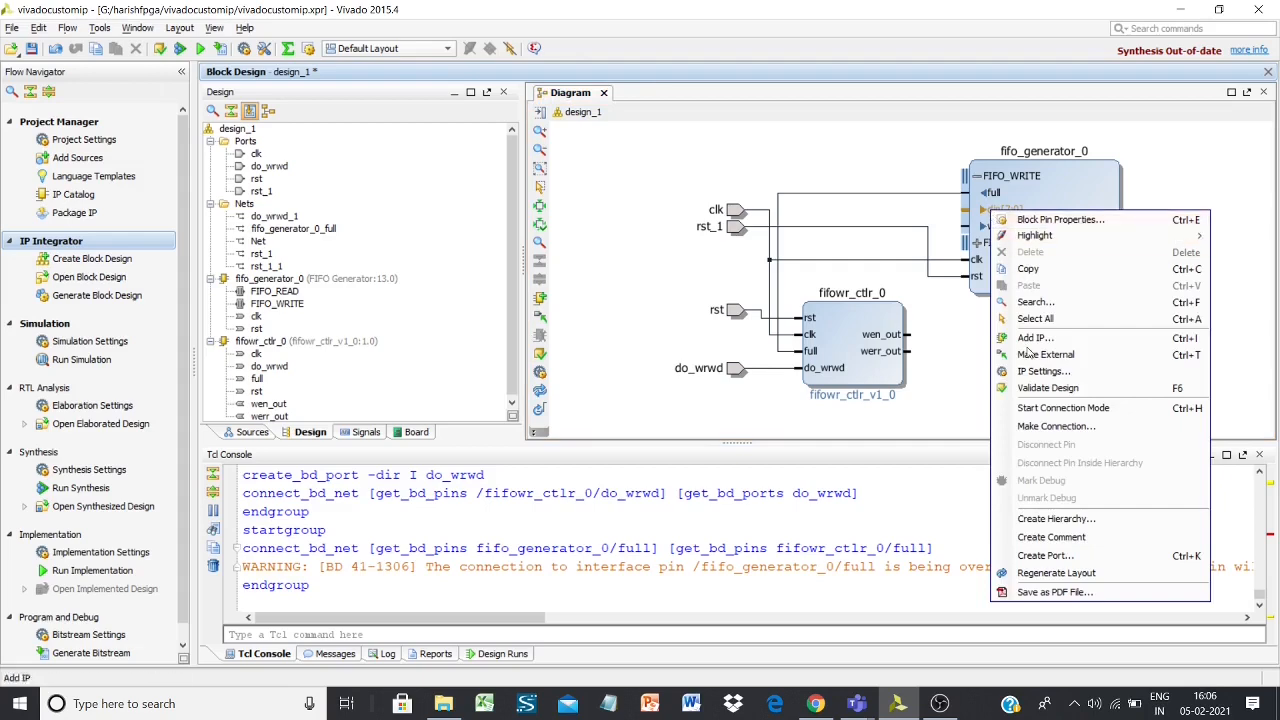
{"action": "left_click", "coordinate": [1045, 555]}
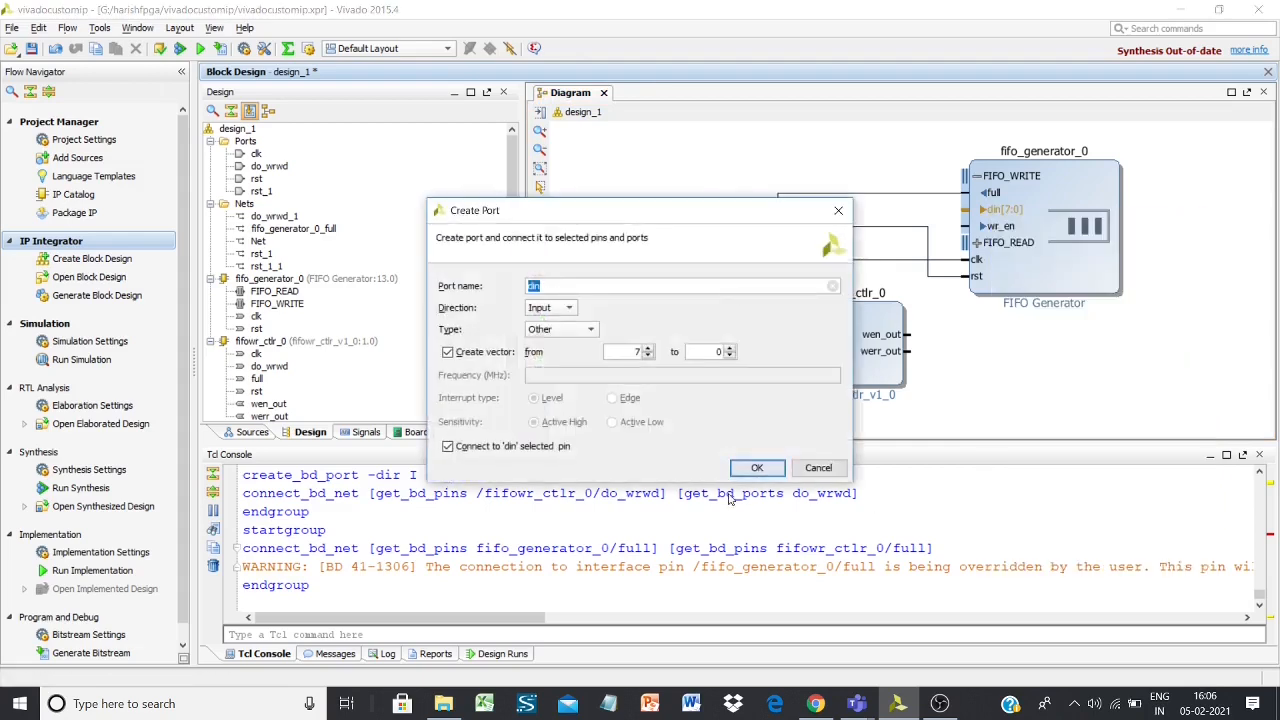
{"action": "left_click", "coordinate": [757, 468]}
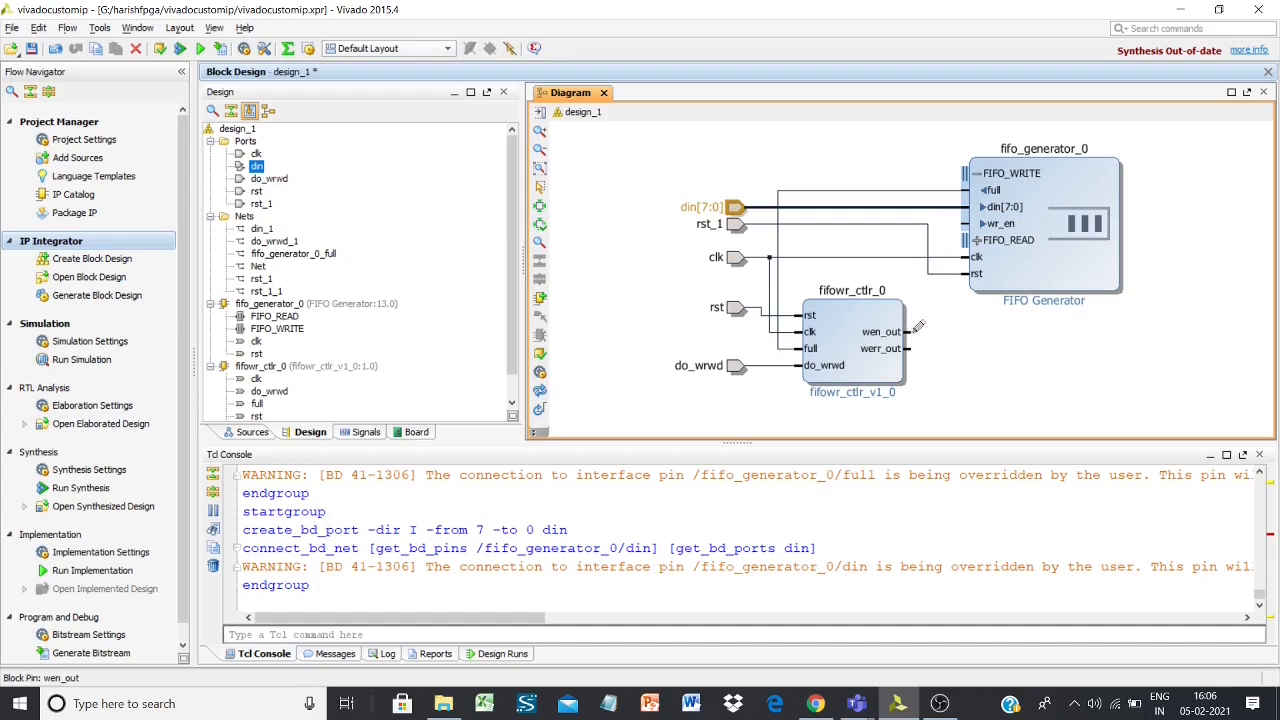
Step: Connect wen_out of fifowr_ctlr_0 to the FIFO Generator's wr_en, and create an output port werr_out of type Other on the controller's werr_out pin
{"action": "left_click_drag", "start_coordinate": [915, 327], "coordinate": [962, 226]}
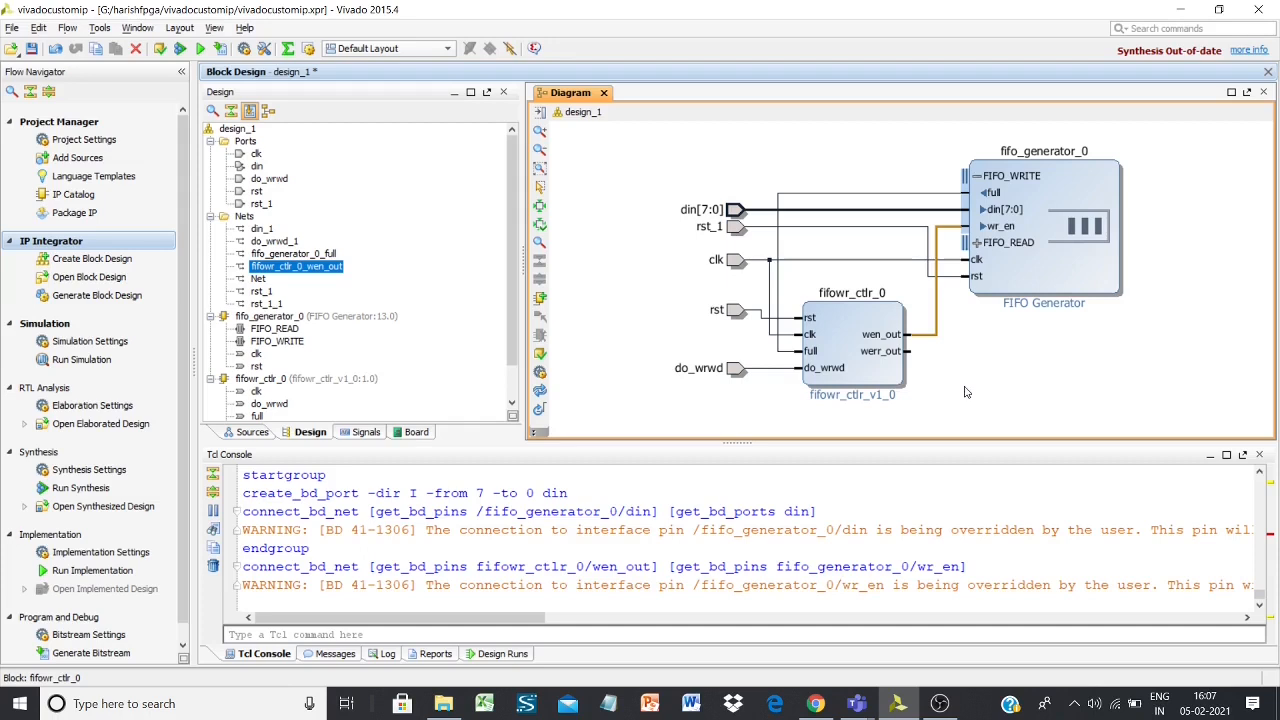
{"action": "left_click", "coordinate": [908, 352]}
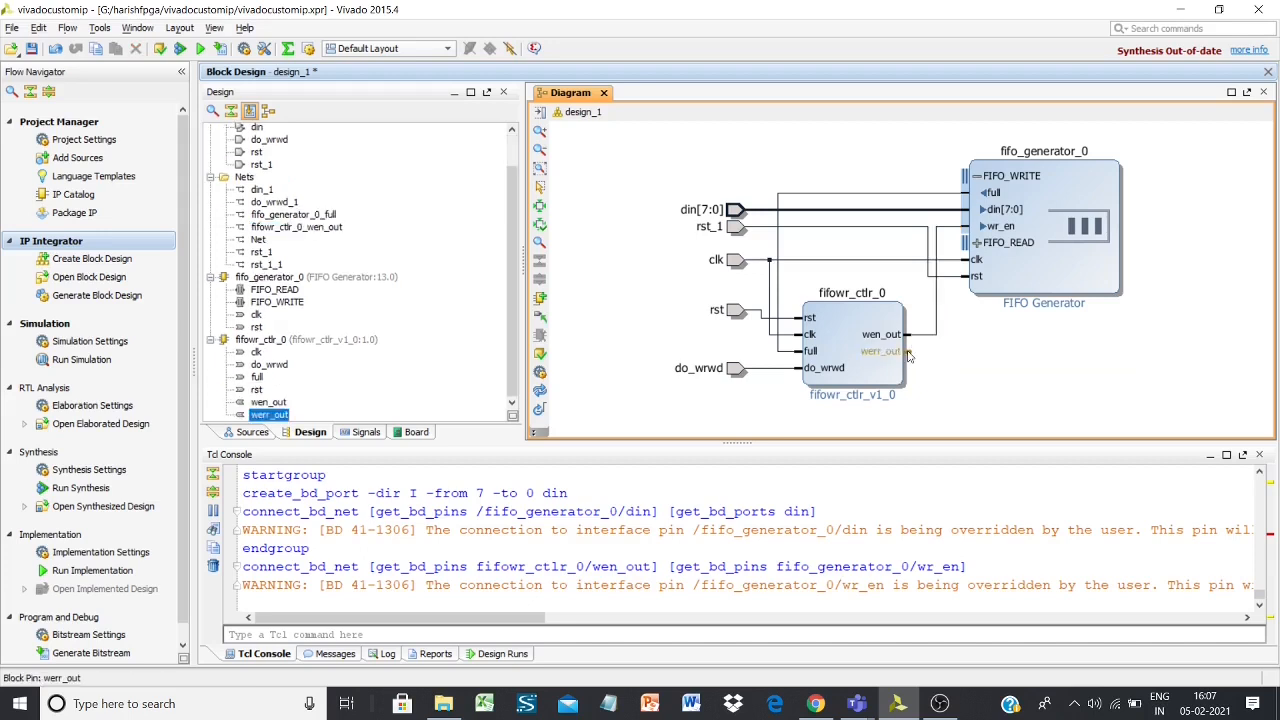
{"action": "right_click", "coordinate": [908, 354]}
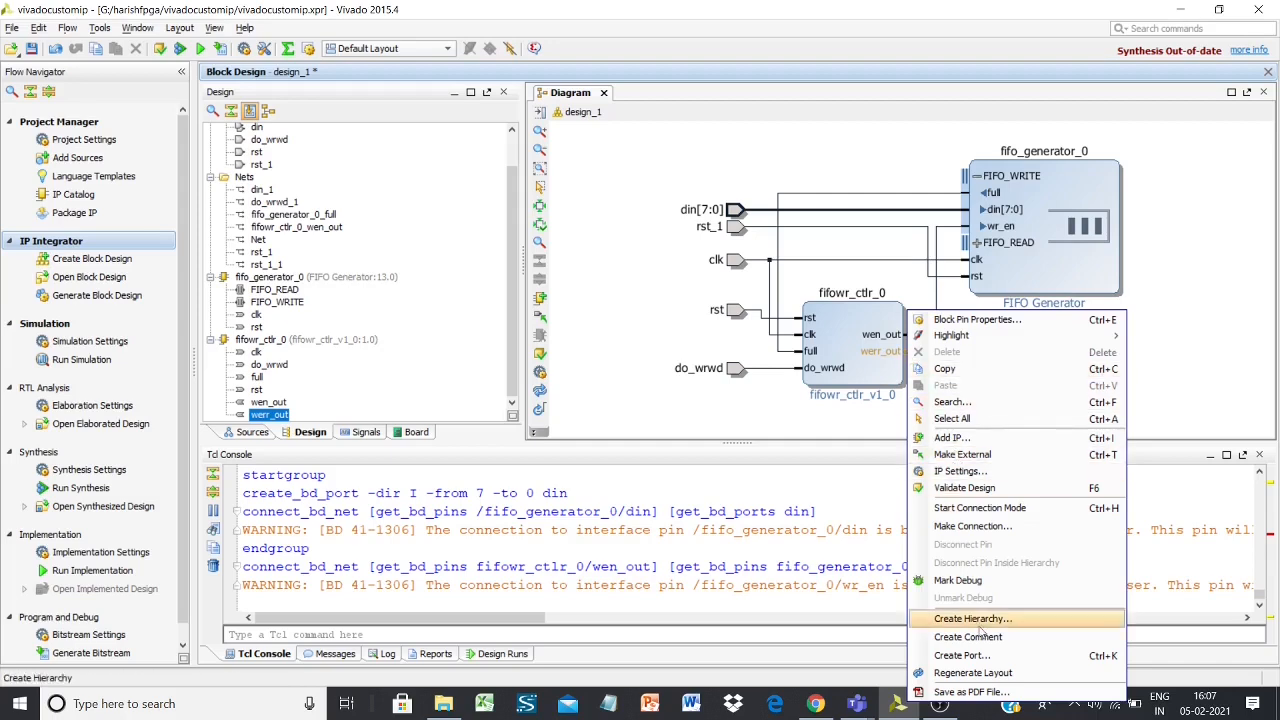
{"action": "left_click", "coordinate": [962, 655]}
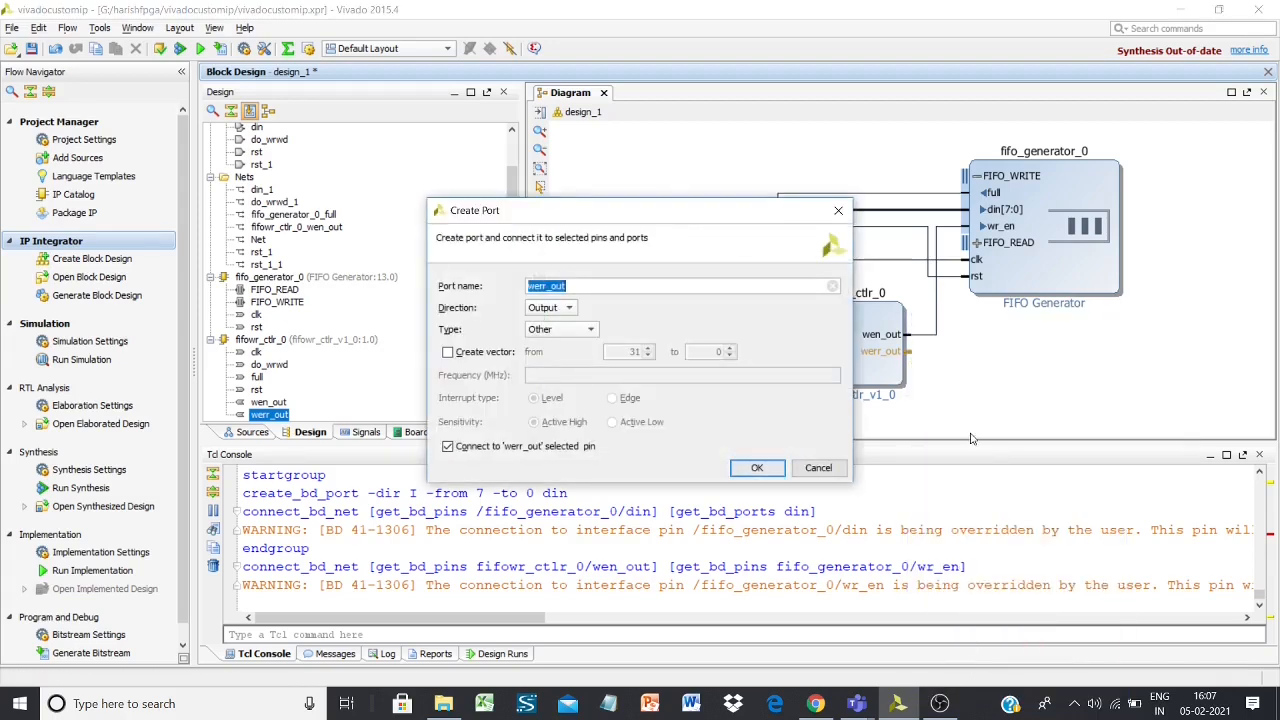
{"action": "left_click", "coordinate": [756, 467]}
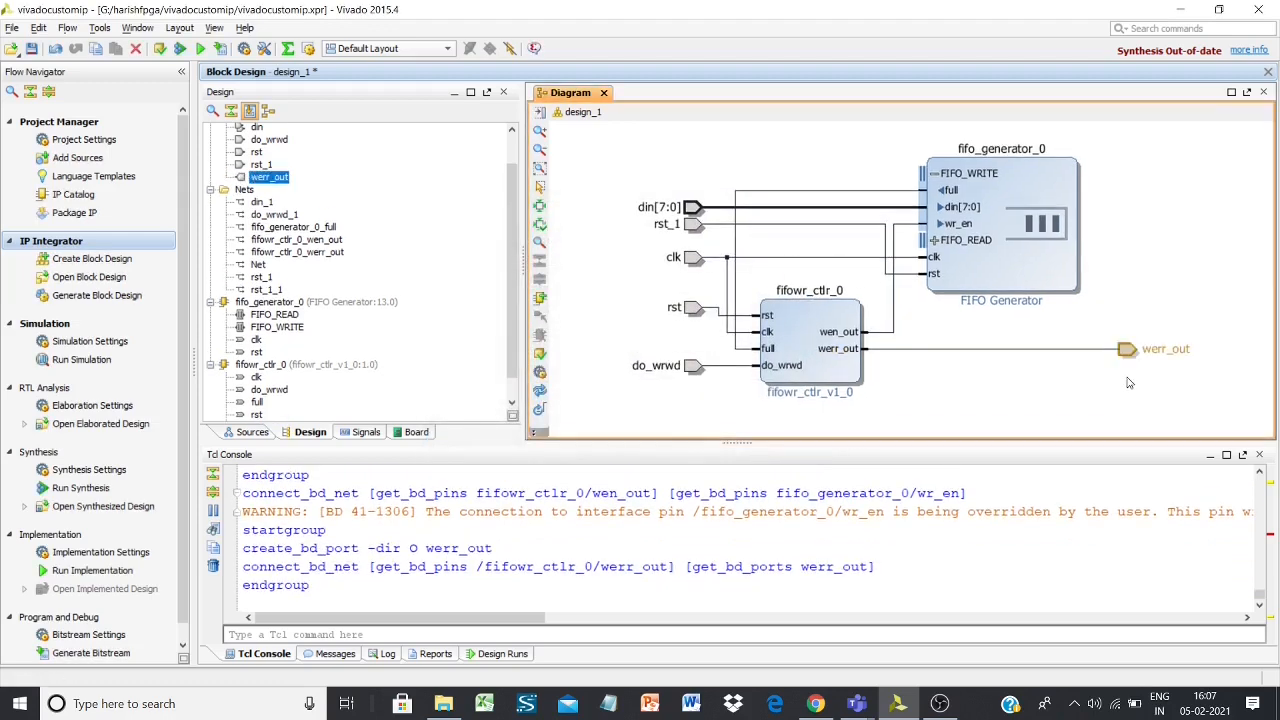
{"action": "left_click", "coordinate": [1004, 403]}
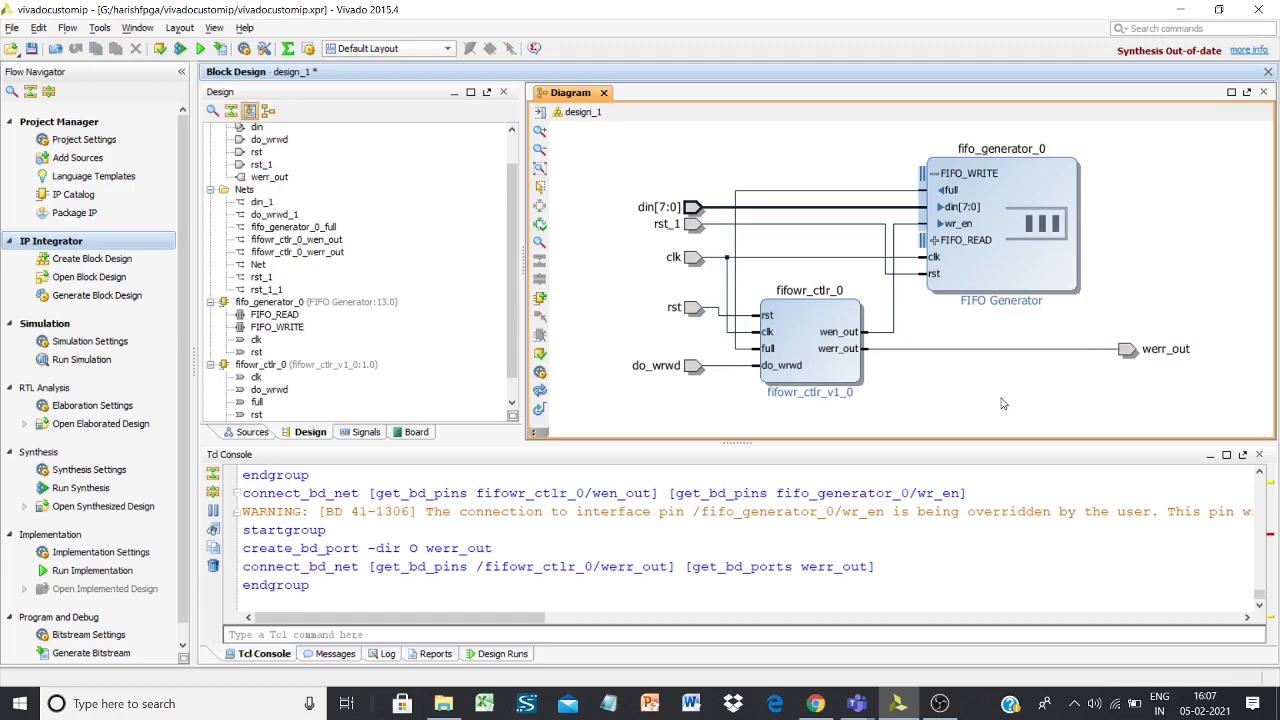
Step: Expand the FIFO Generator's FIFO_READ interface and create an output port named empty, type Other, connected to its empty pin
{"action": "left_click", "coordinate": [933, 239]}
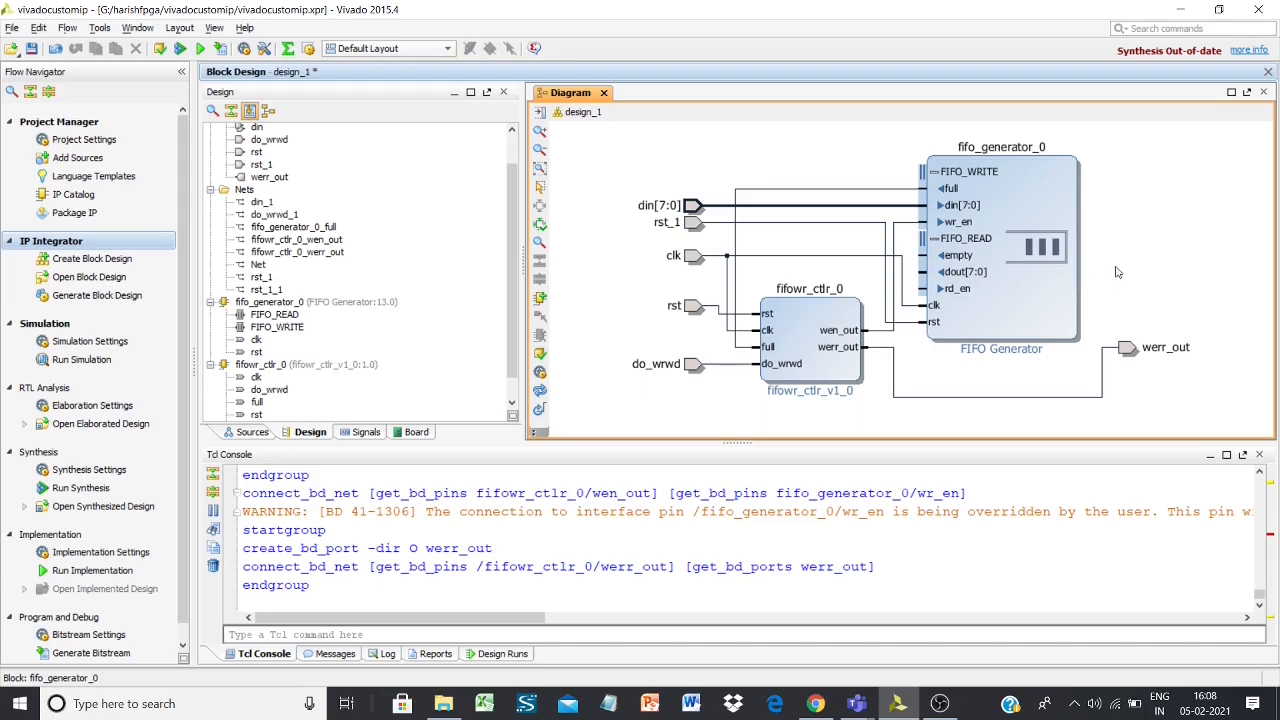
{"action": "right_click", "coordinate": [953, 259]}
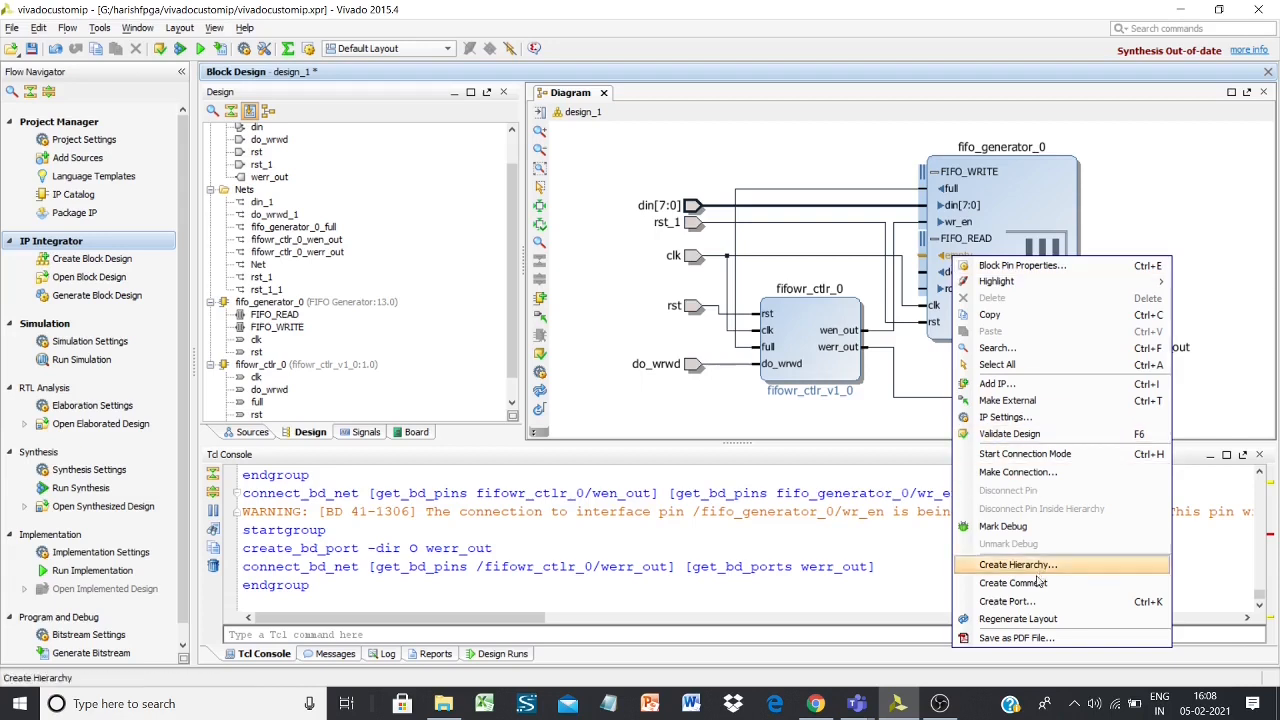
{"action": "left_click", "coordinate": [1010, 601]}
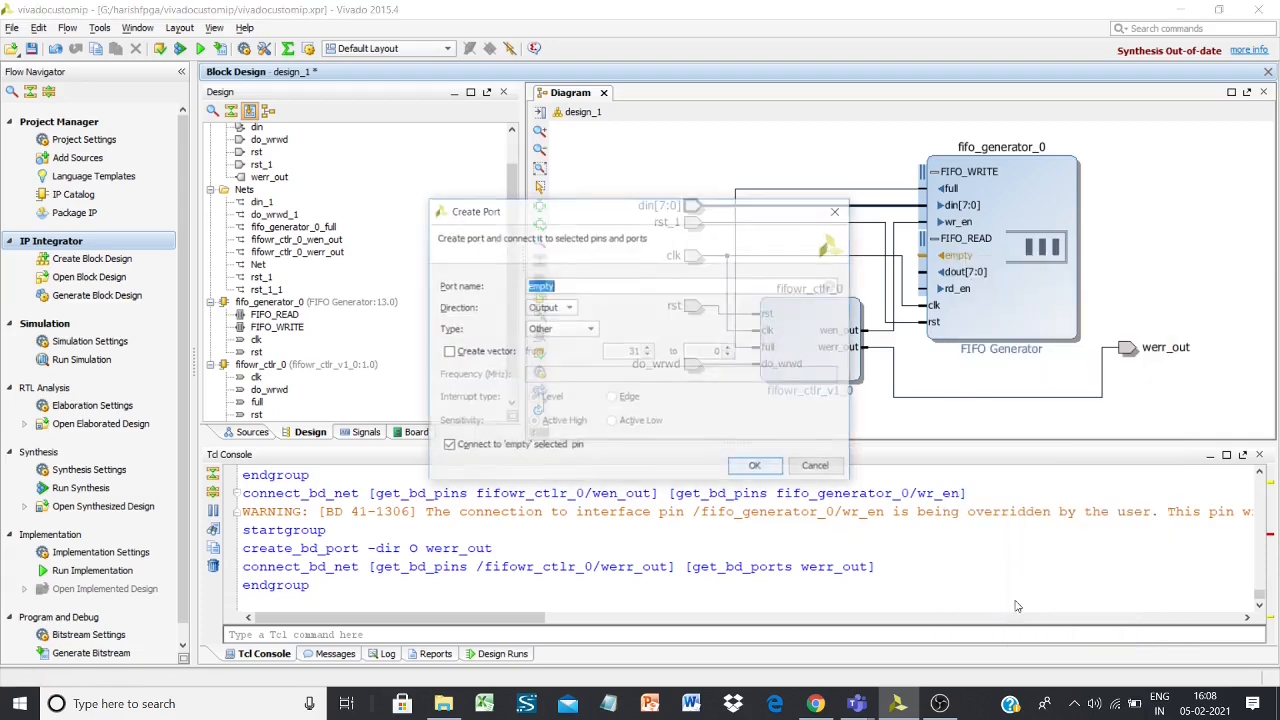
{"action": "left_click", "coordinate": [764, 470]}
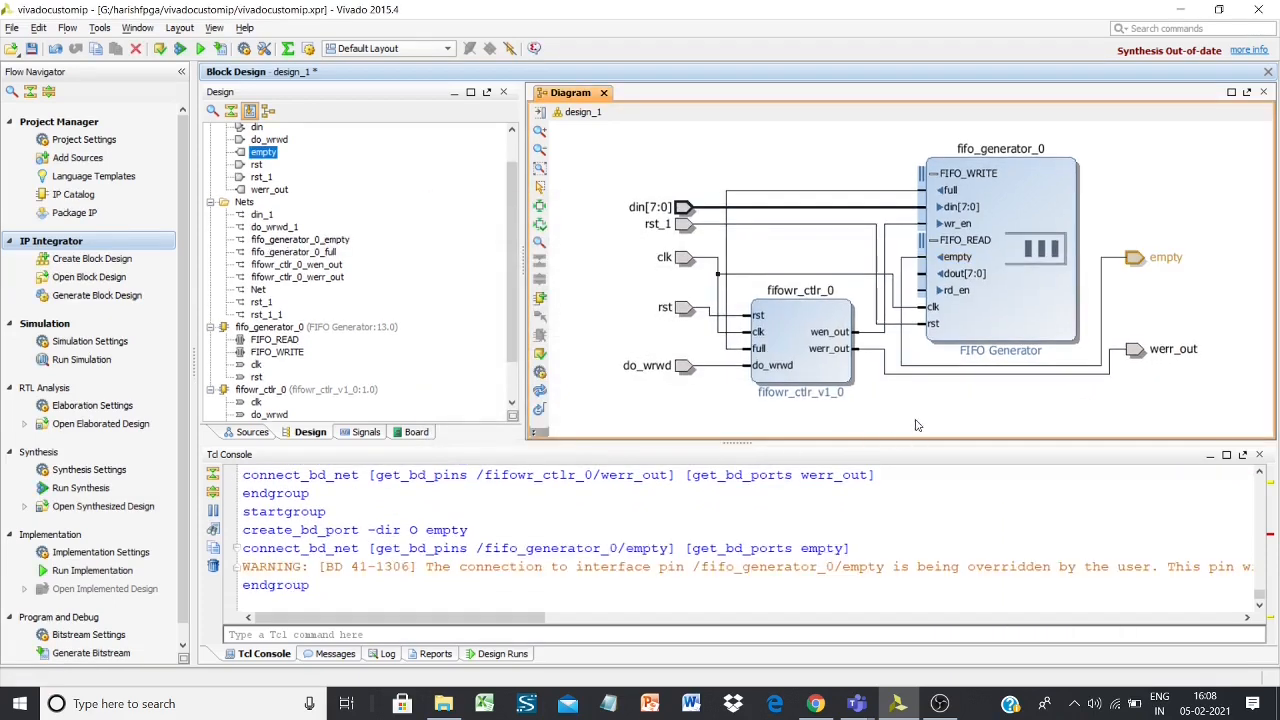
Step: Create an output vector port named dout, 7 to 0, of type Other, connected to the FIFO Generator's dout pin
{"action": "left_click", "coordinate": [955, 276]}
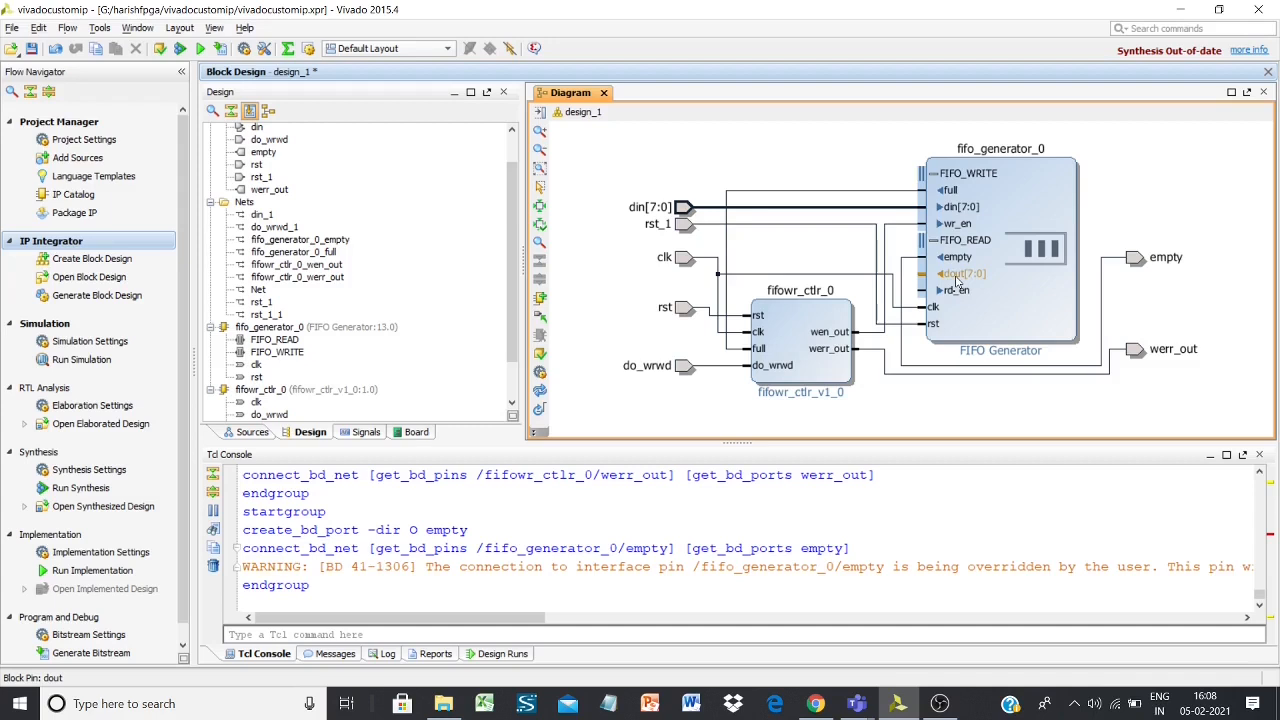
{"action": "right_click", "coordinate": [957, 281]}
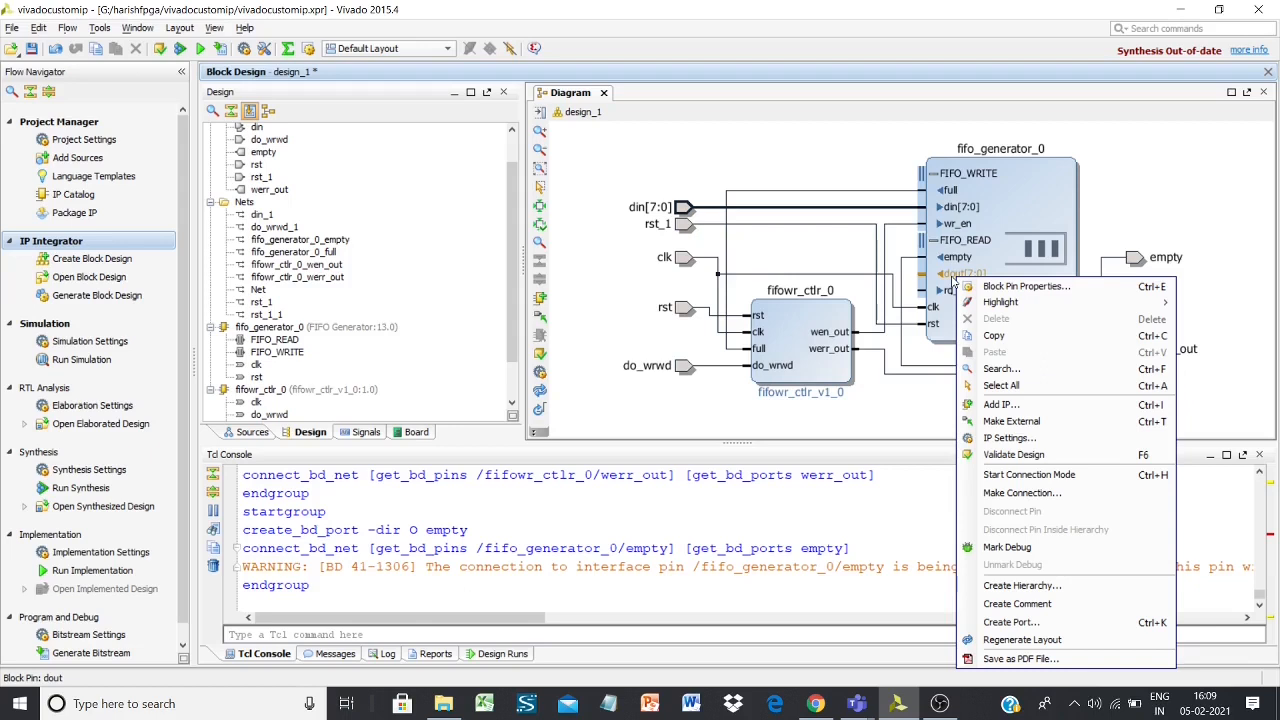
{"action": "left_click", "coordinate": [1011, 623]}
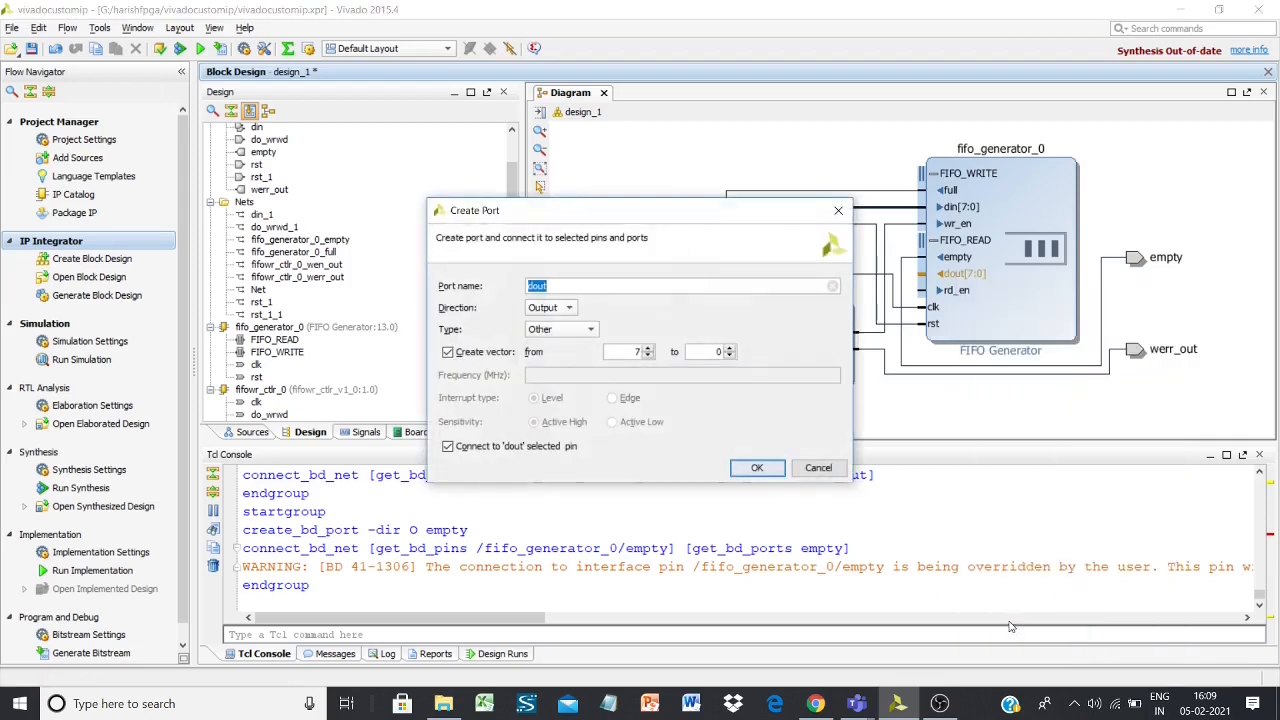
{"action": "left_click", "coordinate": [757, 468]}
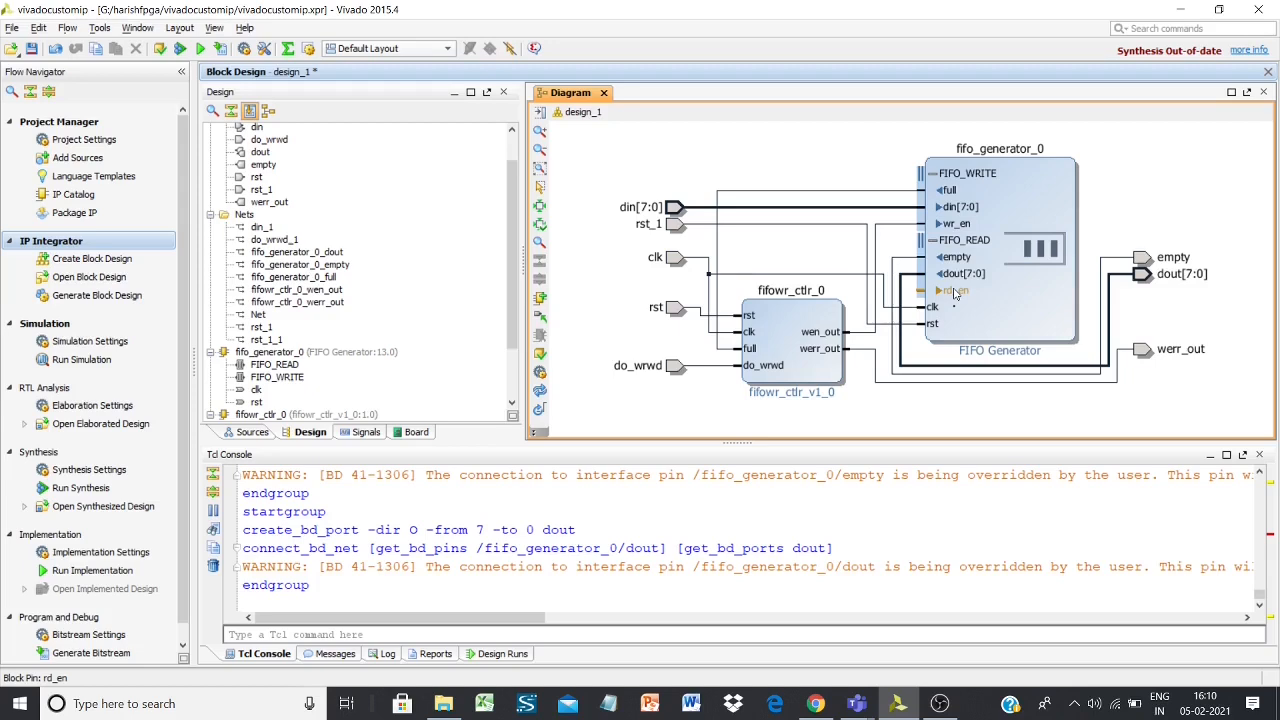
Step: Create an input port named rd_en of type Other, connected to the FIFO Generator's rd_en pin
{"action": "right_click", "coordinate": [955, 293]}
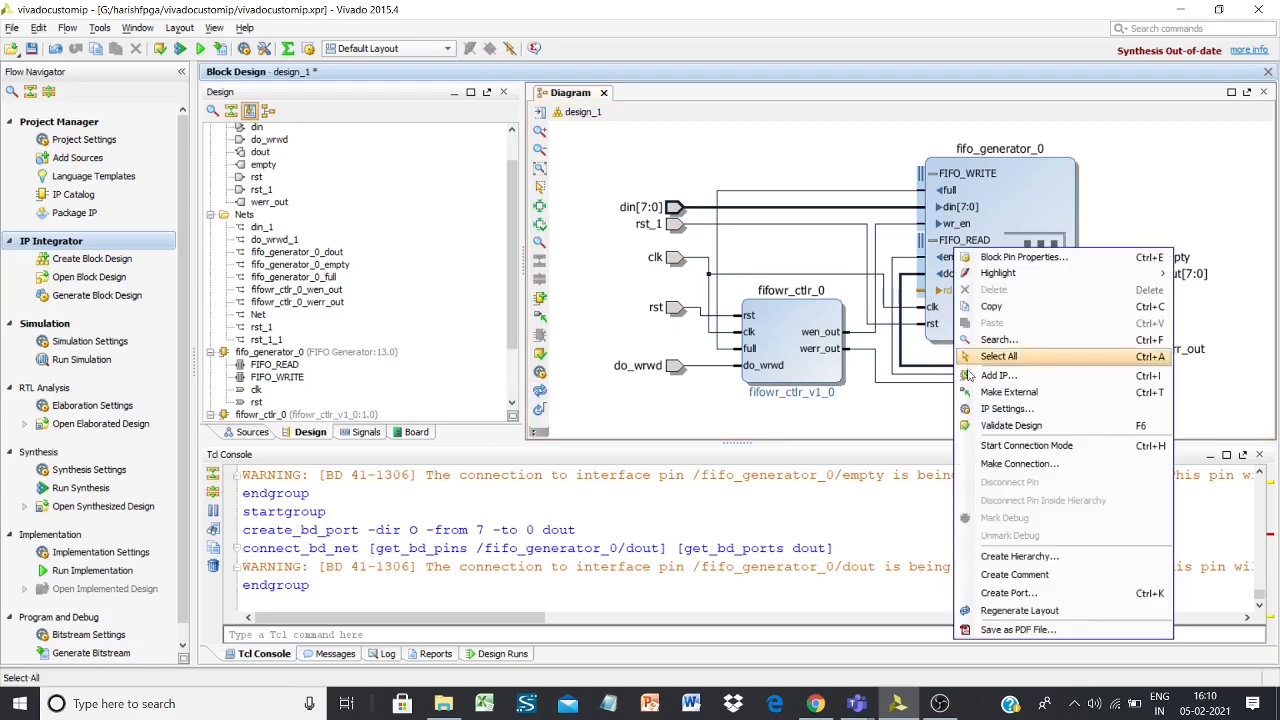
{"action": "left_click", "coordinate": [997, 596]}
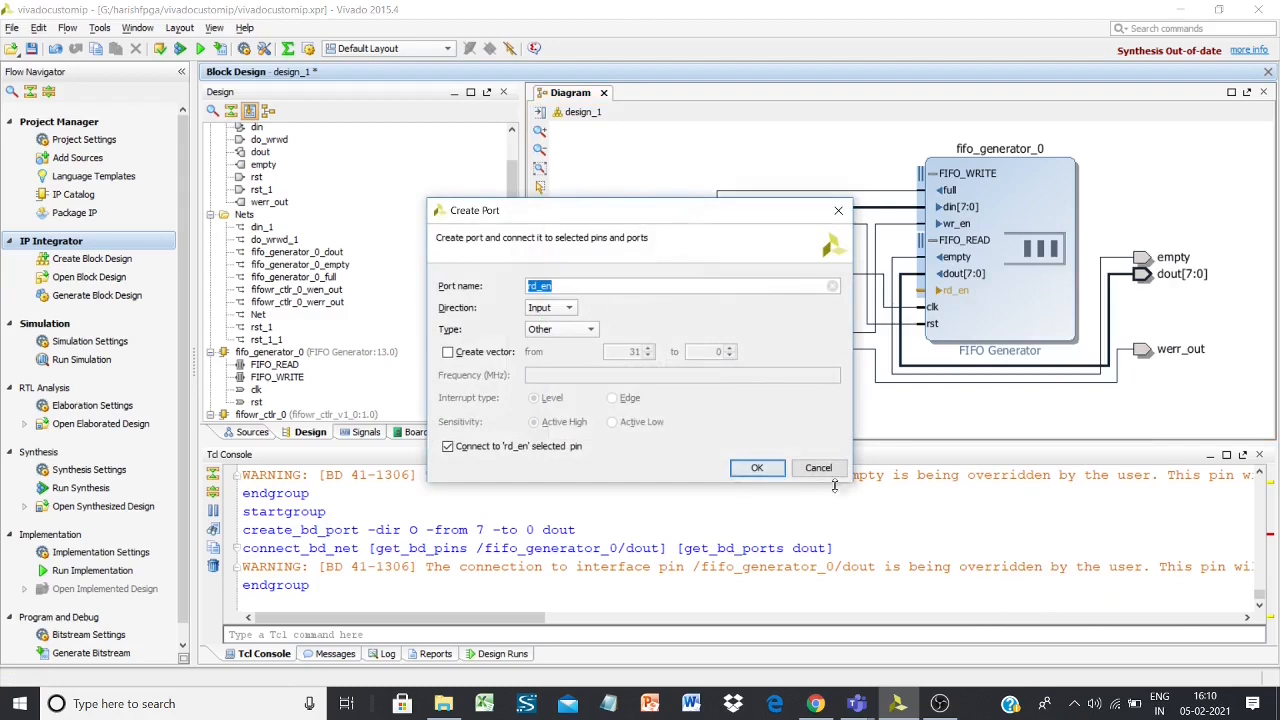
{"action": "left_click", "coordinate": [757, 470]}
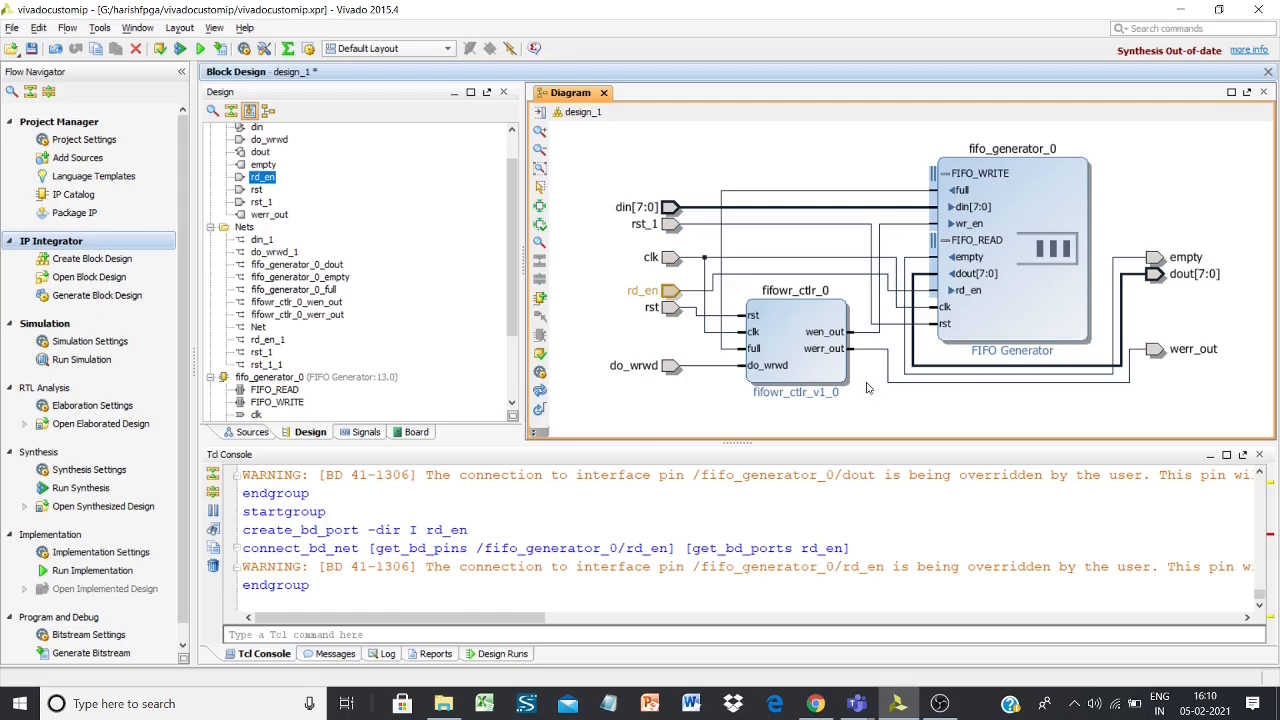
Step: Validate the design_1 block design and regenerate the diagram layout
{"action": "left_click", "coordinate": [757, 158]}
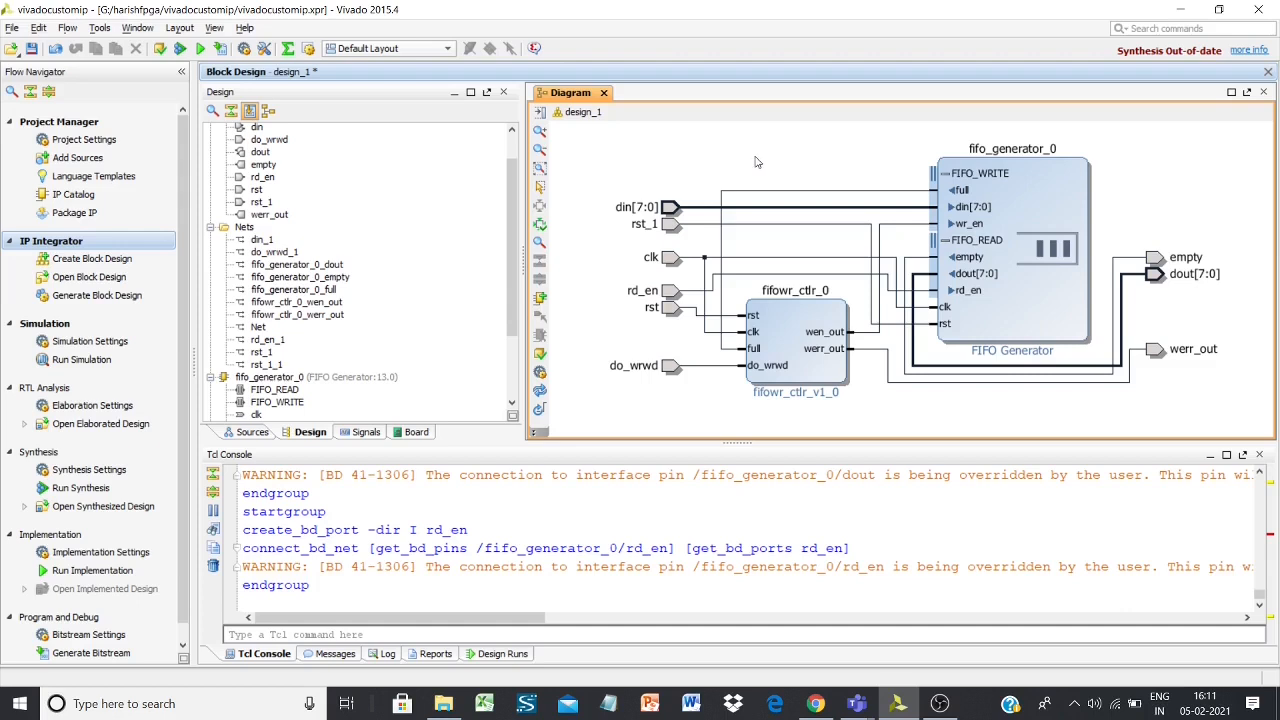
{"action": "right_click", "coordinate": [757, 161]}
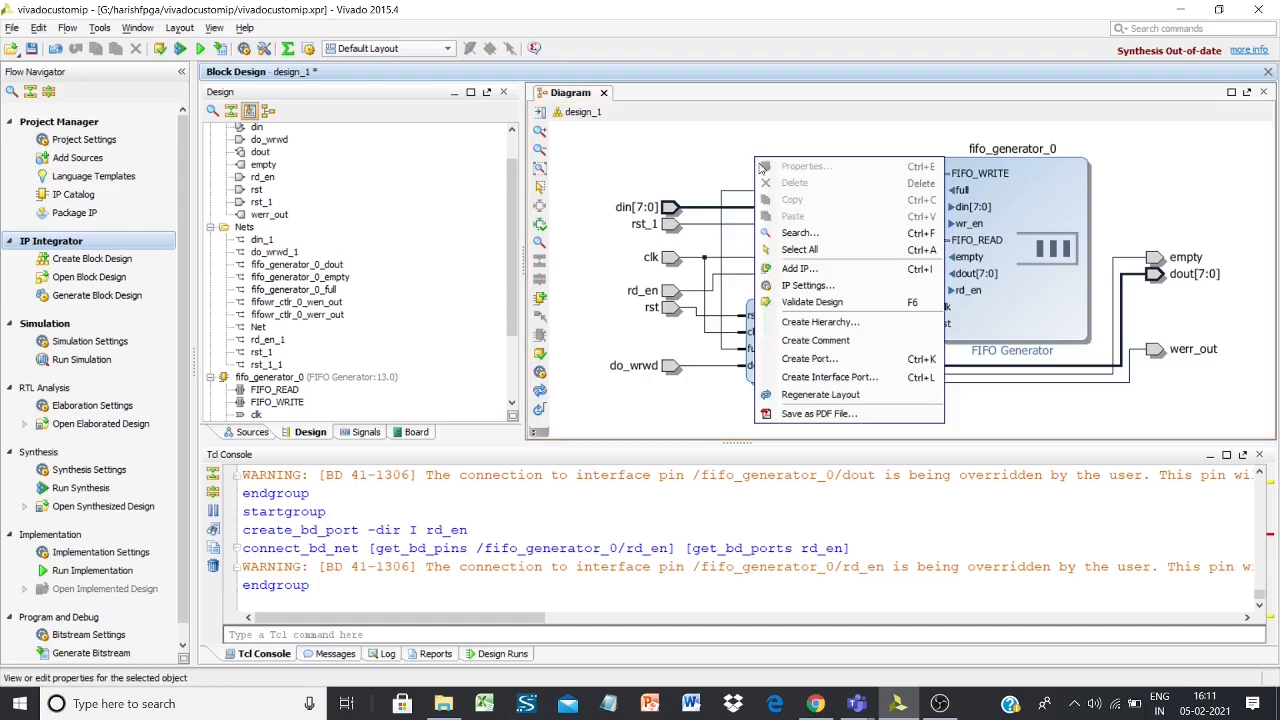
{"action": "left_click", "coordinate": [810, 302]}
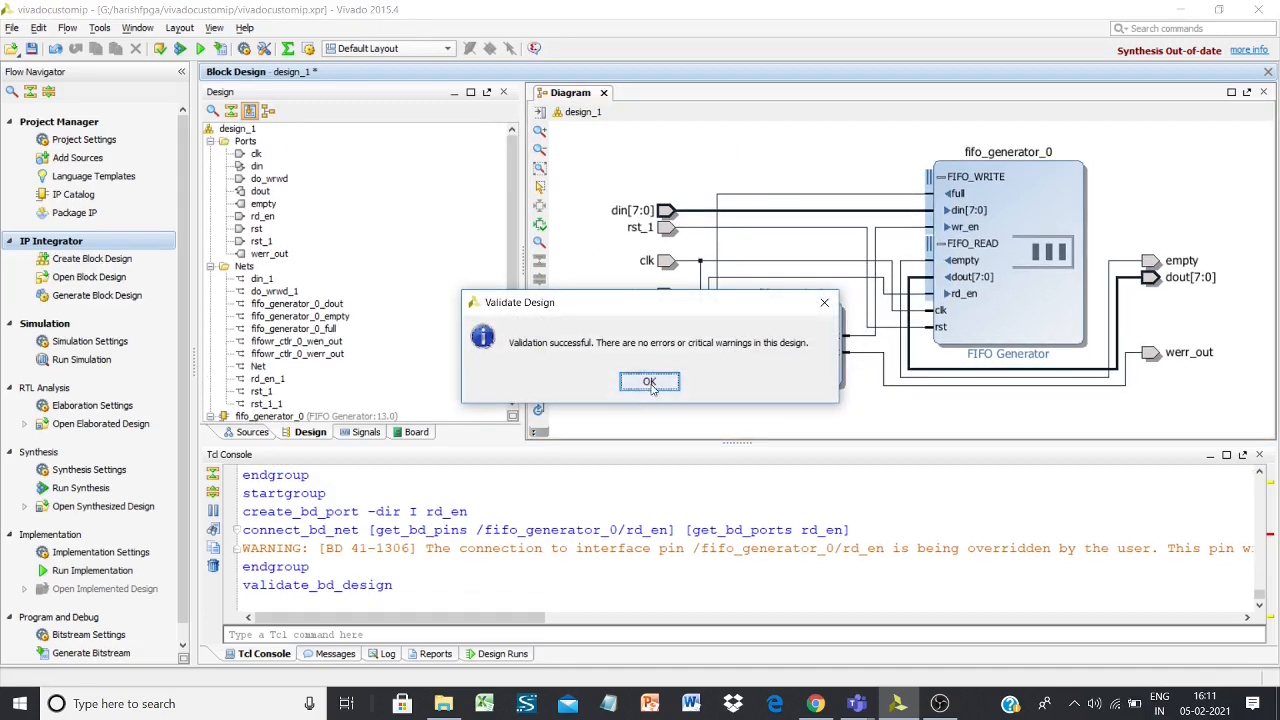
{"action": "left_click", "coordinate": [653, 382]}
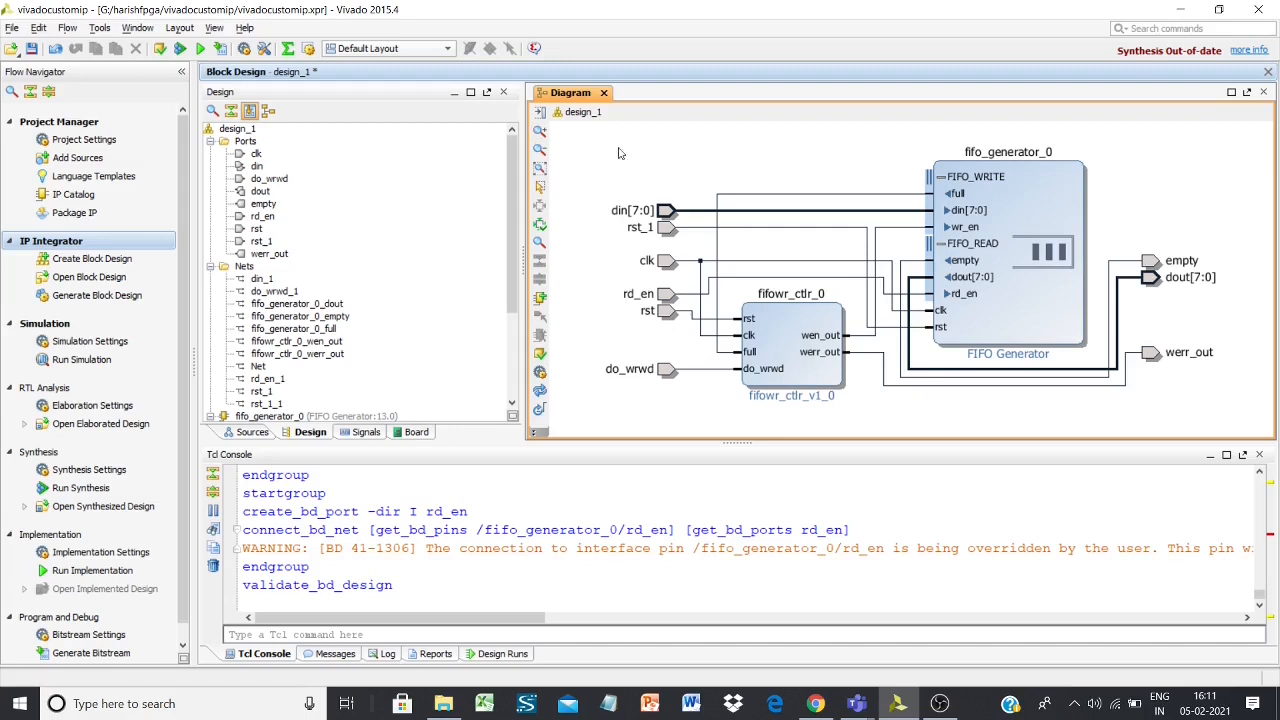
{"action": "right_click", "coordinate": [658, 167]}
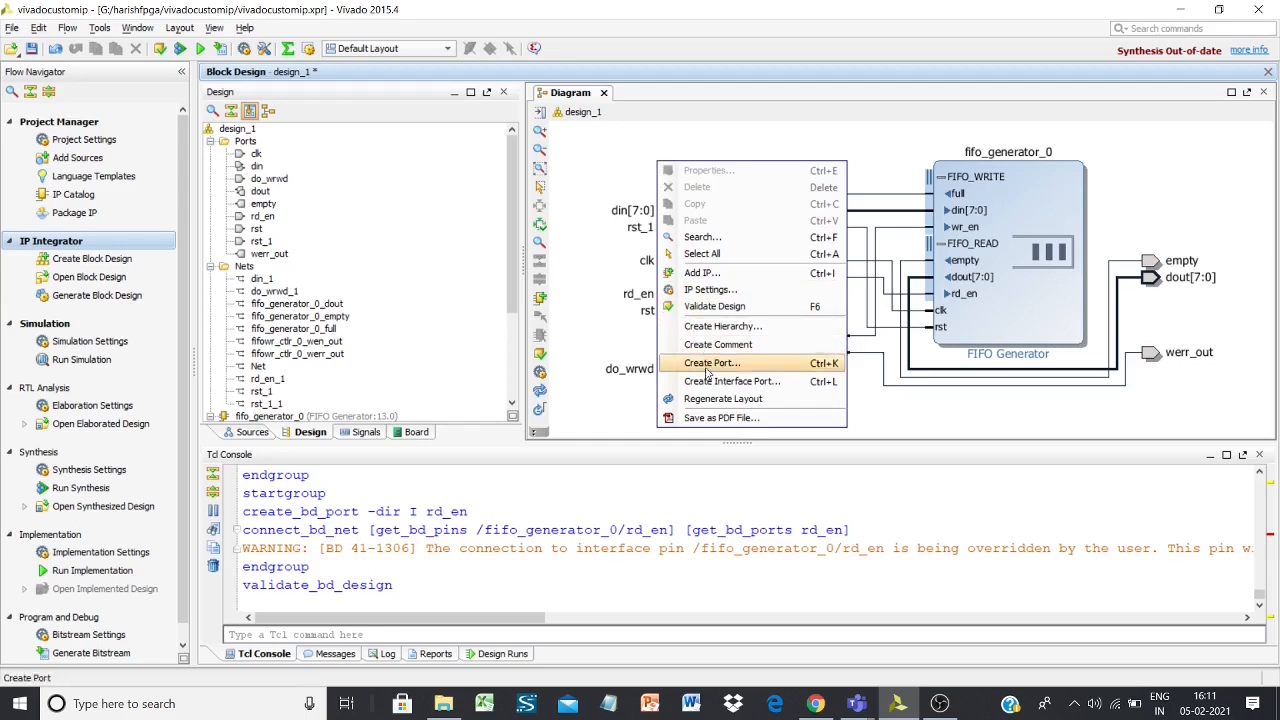
{"action": "left_click", "coordinate": [710, 399]}
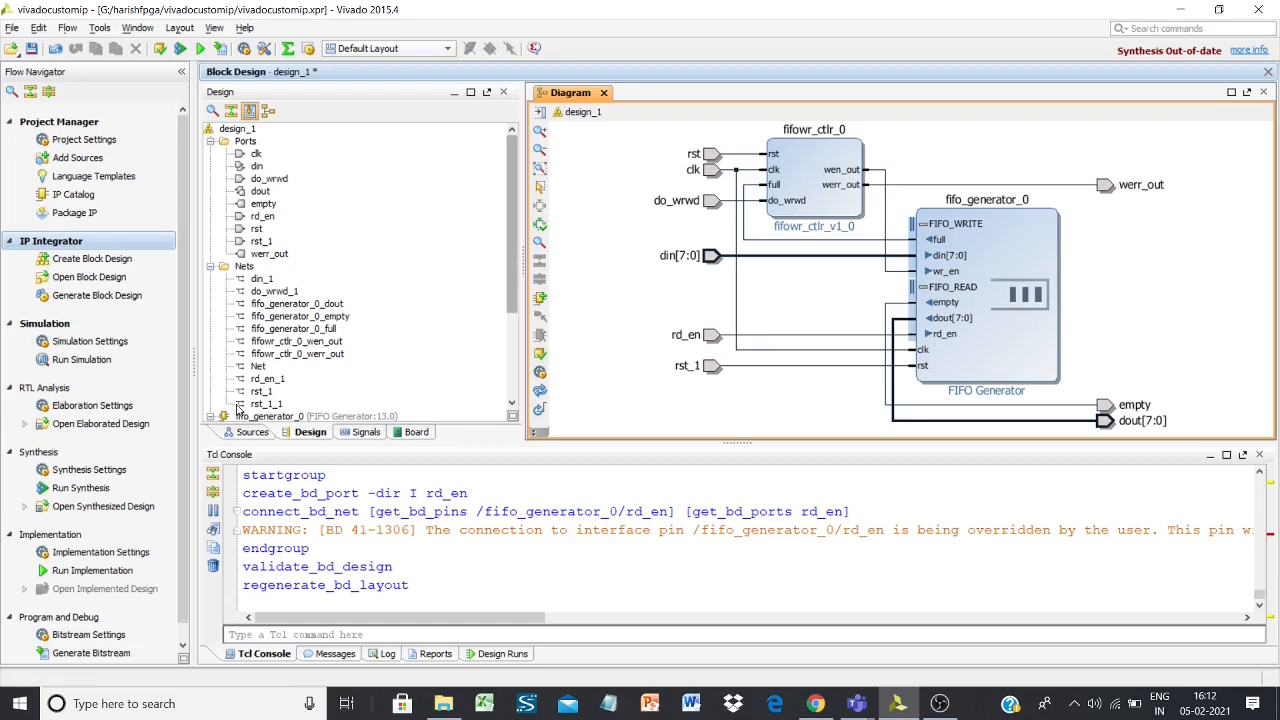
Step: Create an HDL wrapper for the design_1 block design, letting Vivado manage the wrapper and auto-update it
{"action": "left_click", "coordinate": [252, 431]}
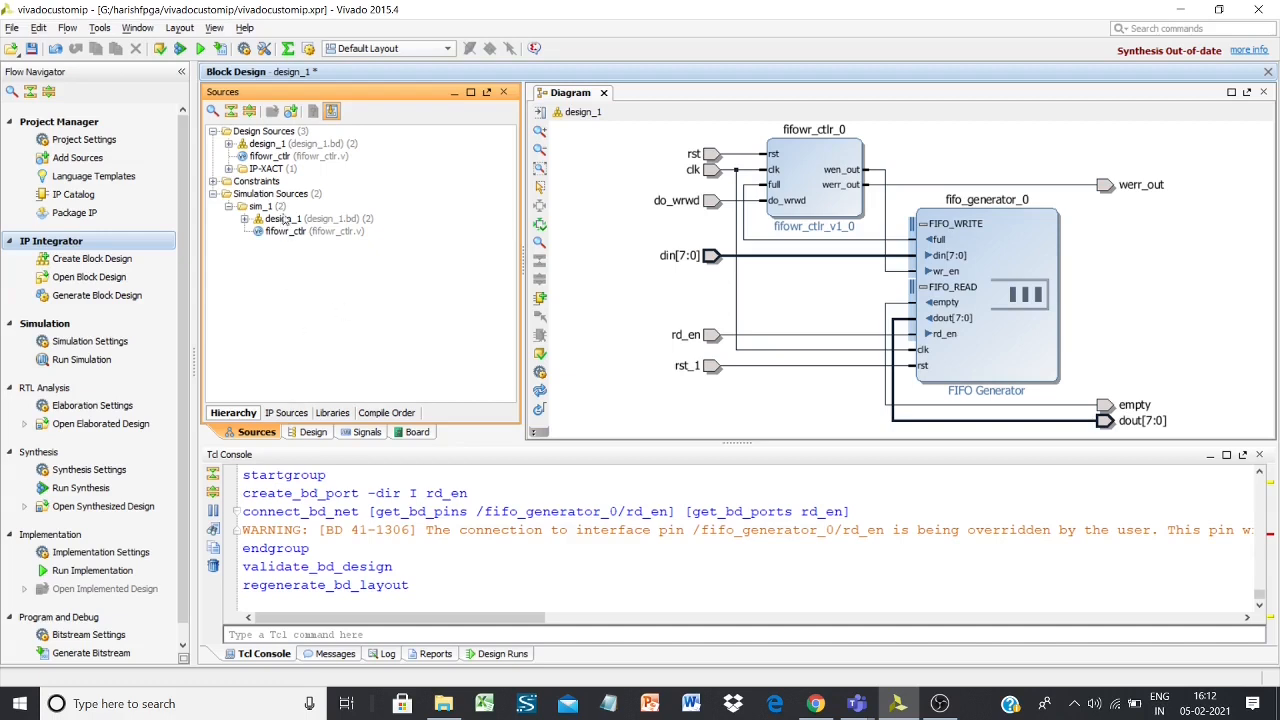
{"action": "left_click", "coordinate": [260, 137]}
{"action": "right_click", "coordinate": [261, 139]}
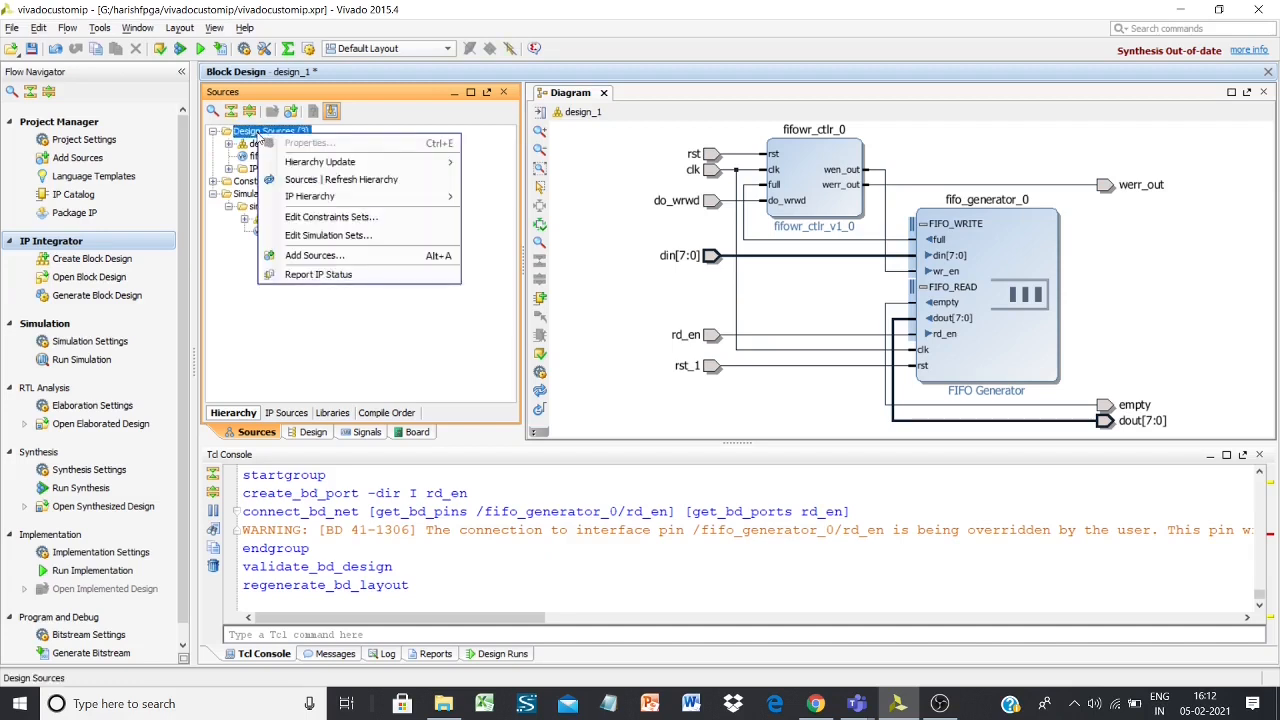
{"action": "key", "text": "Escape"}
{"action": "left_click", "coordinate": [267, 144]}
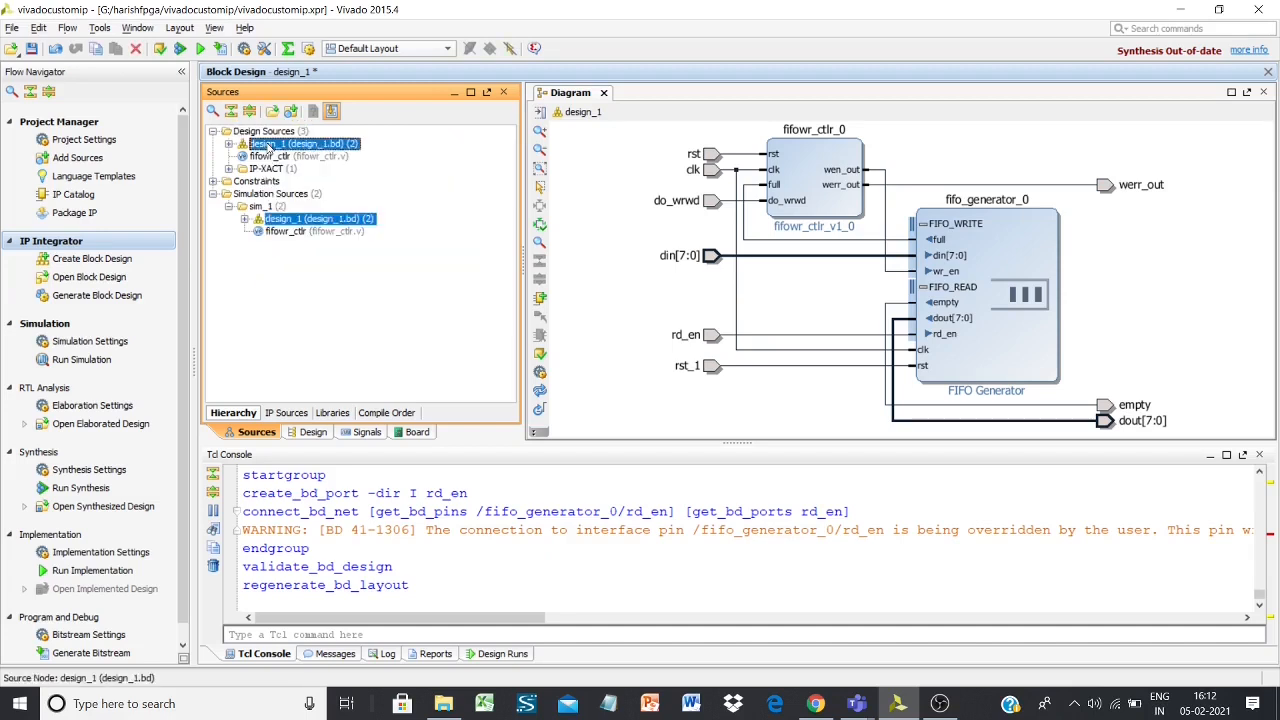
{"action": "right_click", "coordinate": [267, 146]}
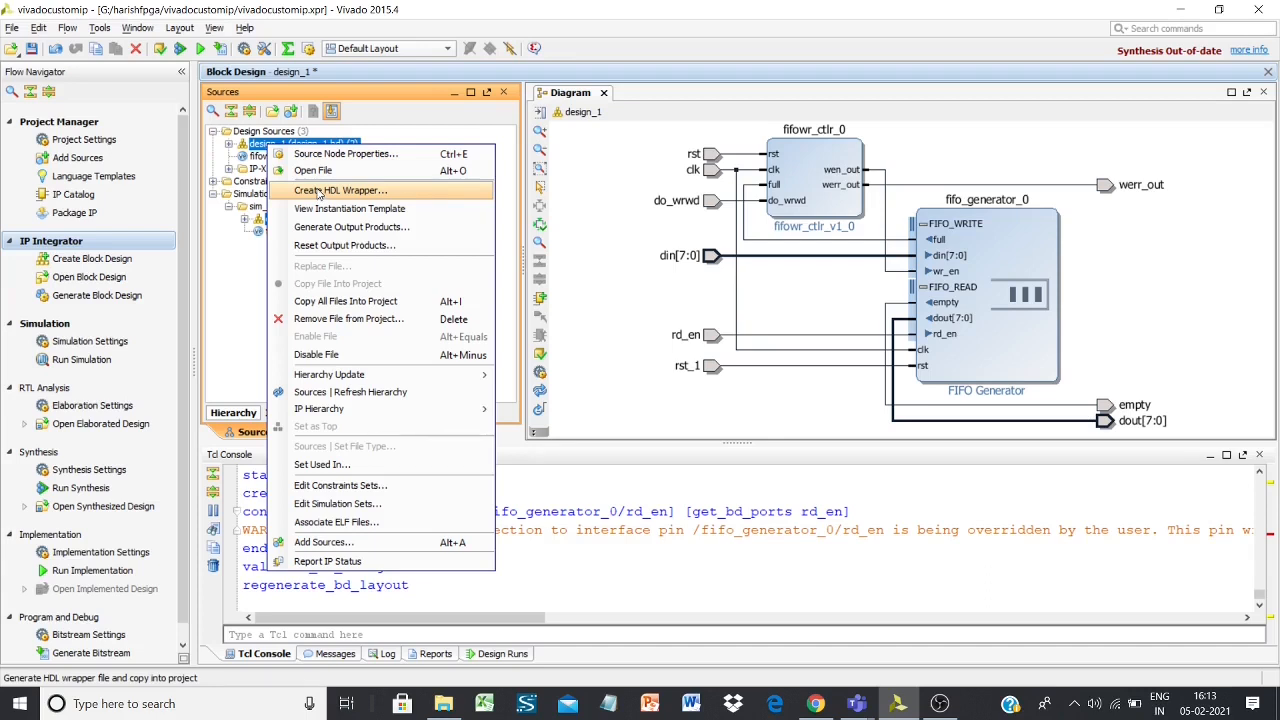
{"action": "left_click", "coordinate": [318, 192]}
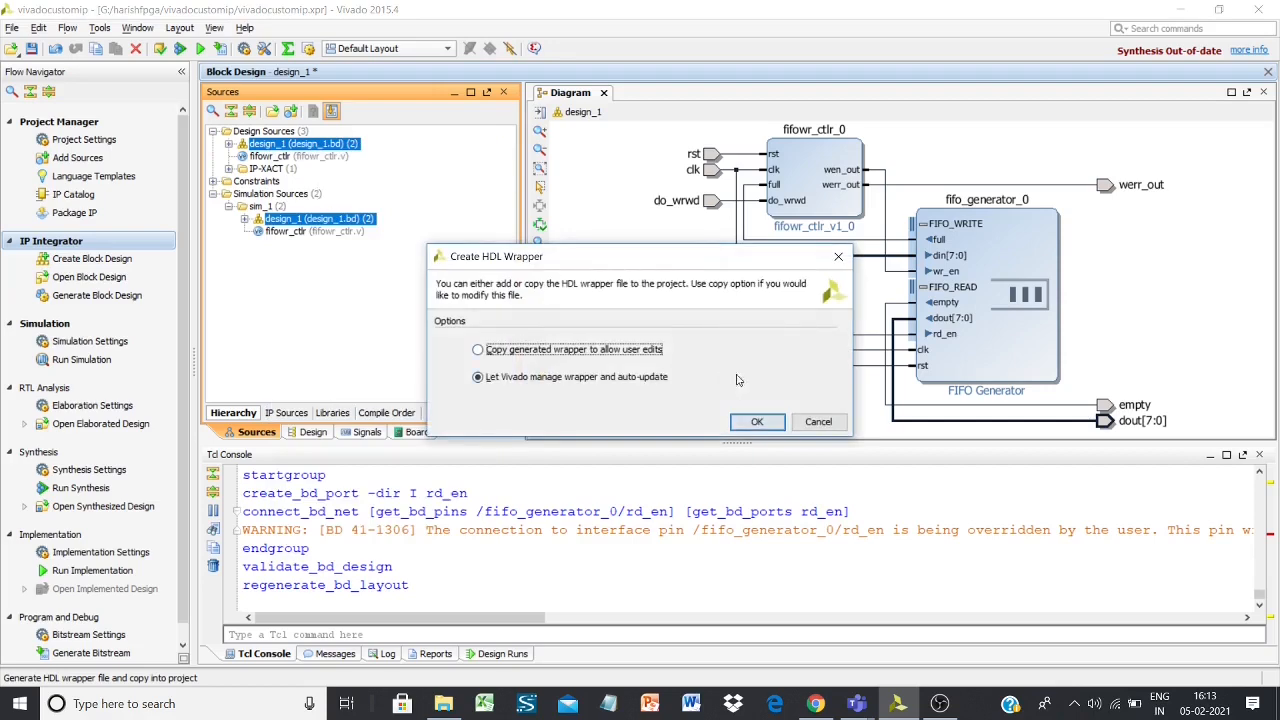
{"action": "left_click", "coordinate": [757, 421]}
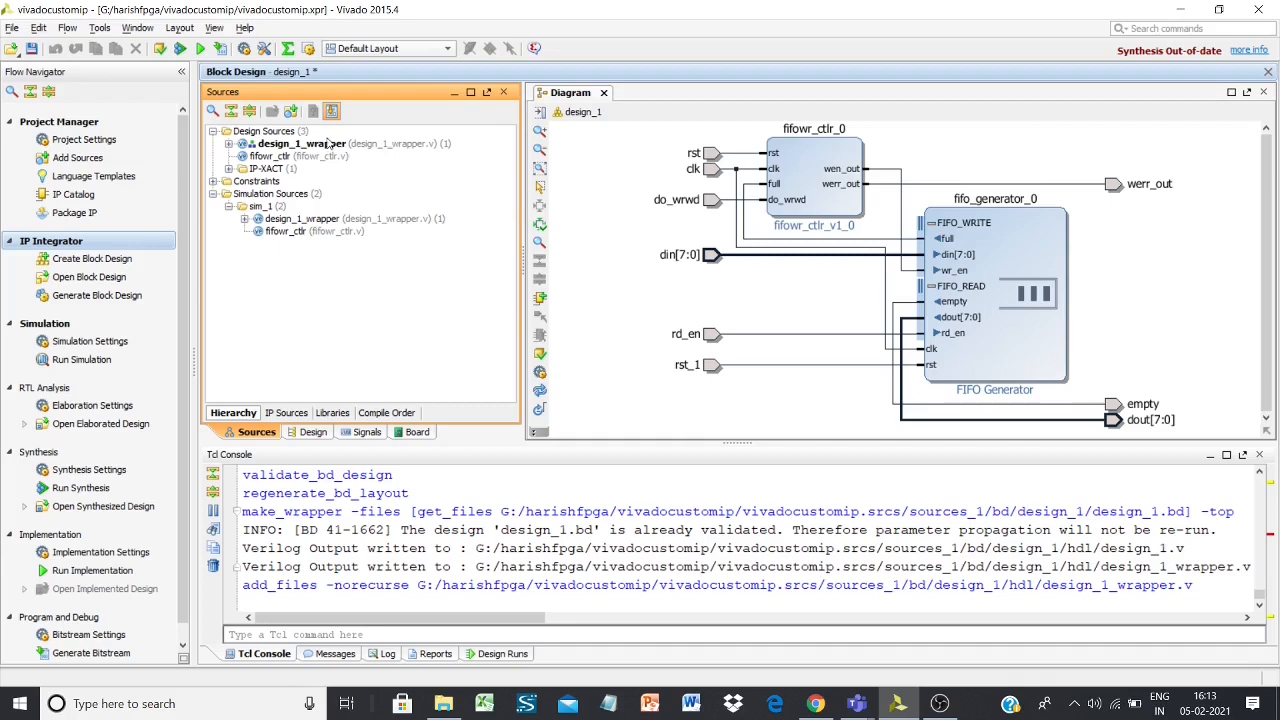
Step: Open design_1_wrapper.v from the design sources and examine the wrapper module's port list
{"action": "left_click", "coordinate": [340, 148]}
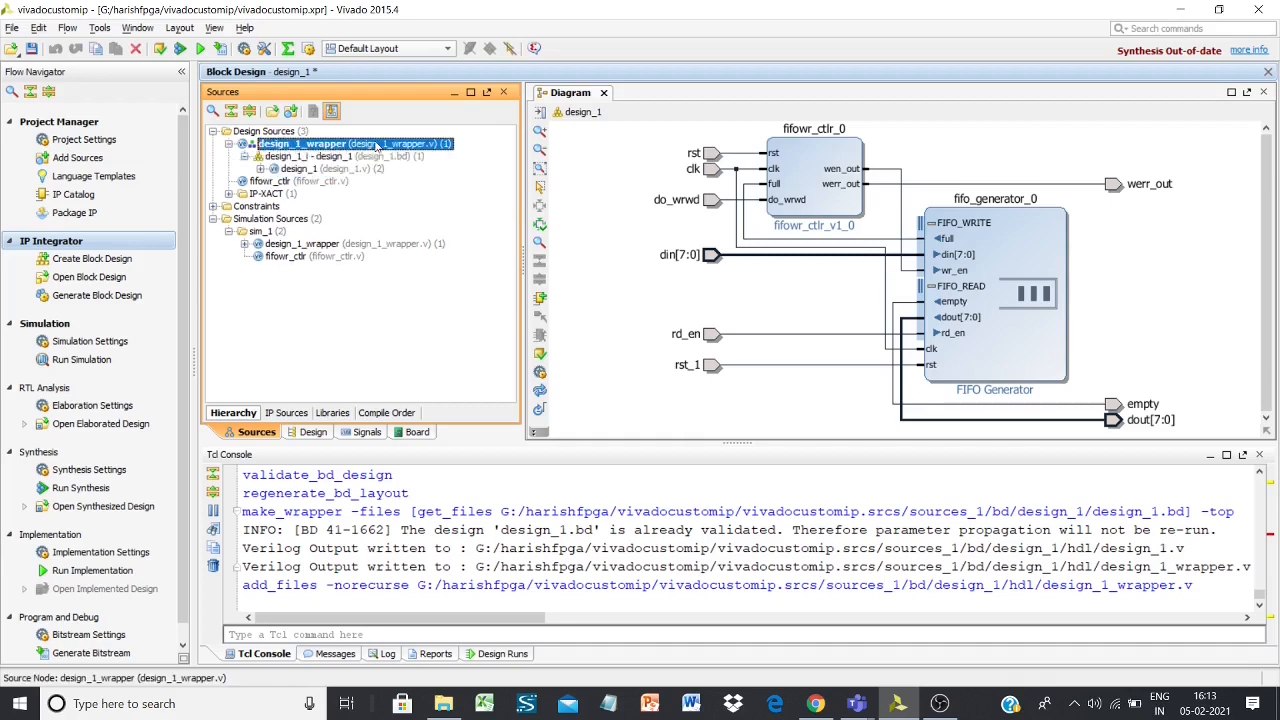
{"action": "right_click", "coordinate": [334, 149]}
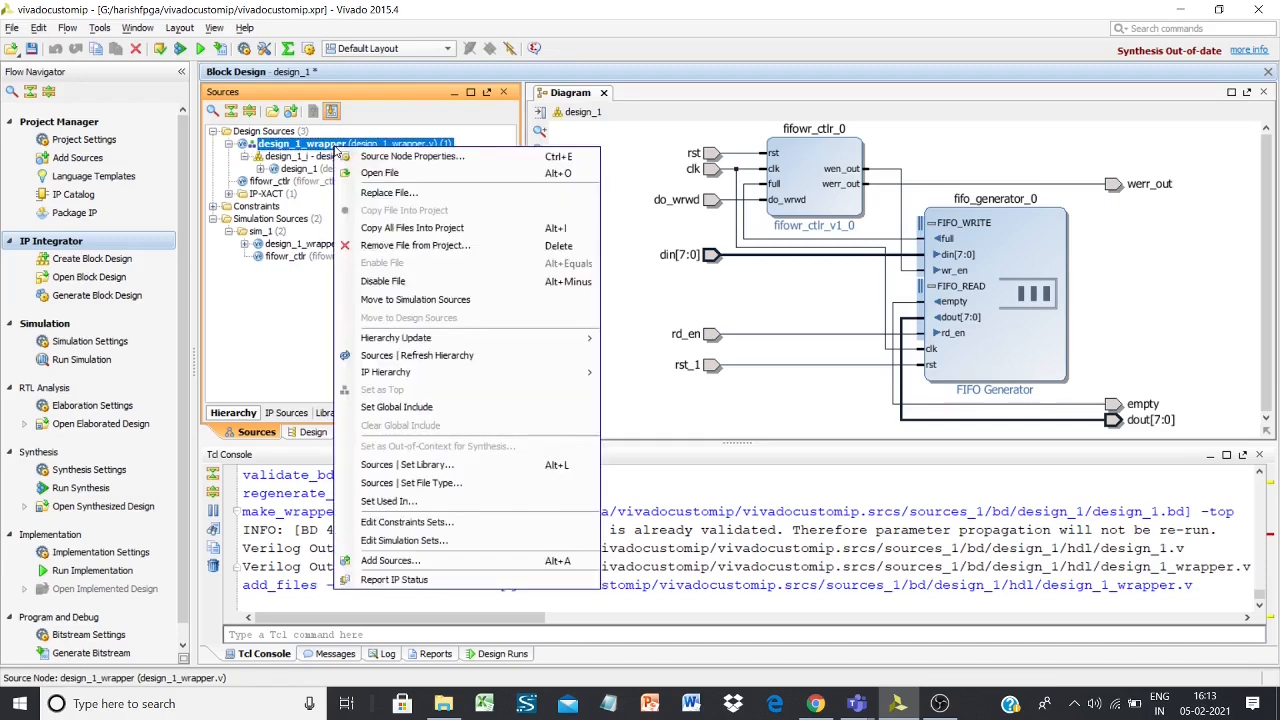
{"action": "left_click", "coordinate": [401, 176]}
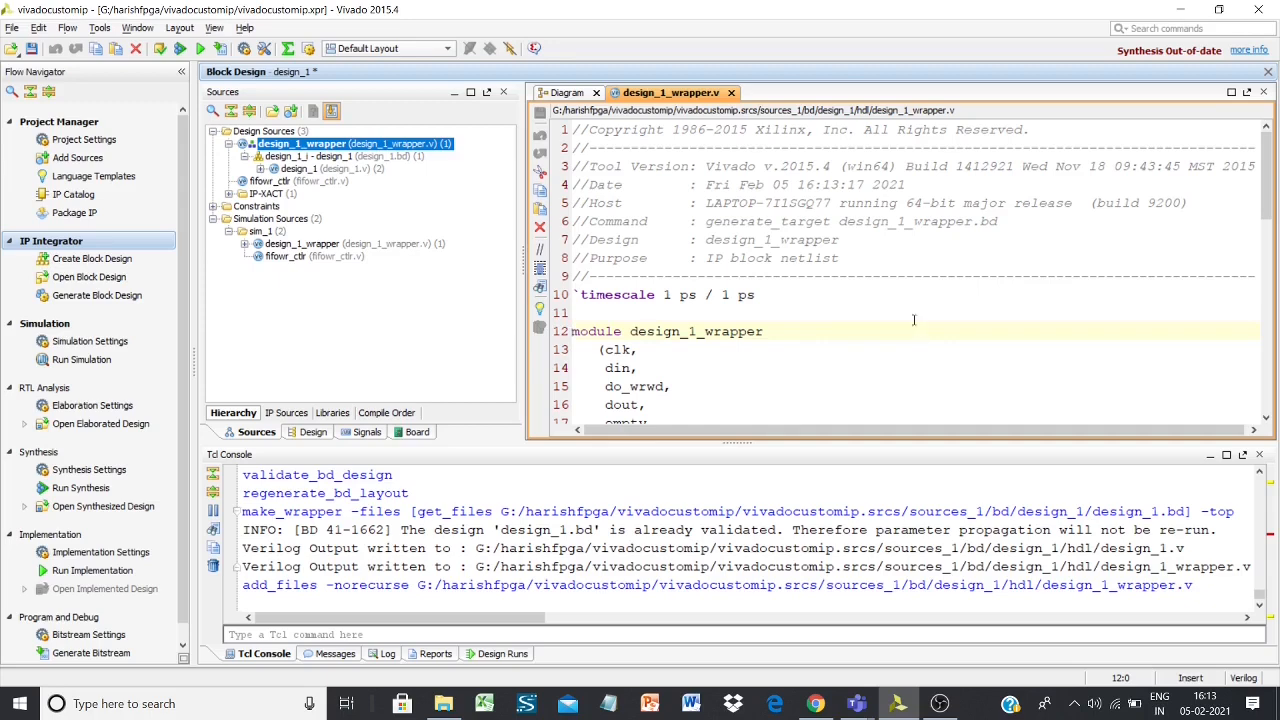
{"action": "scroll", "coordinate": [915, 283], "scroll_direction": "down", "scroll_amount": 2}
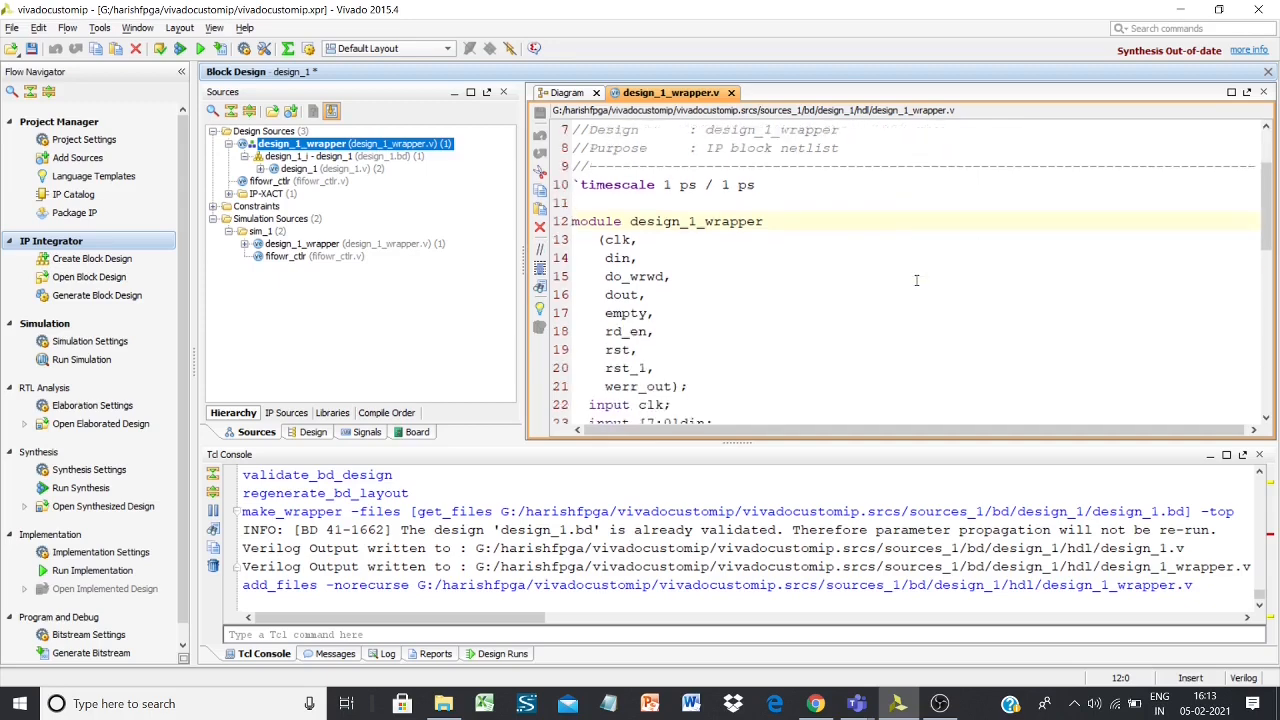
{"action": "scroll", "coordinate": [916, 280], "scroll_direction": "down", "scroll_amount": 1}
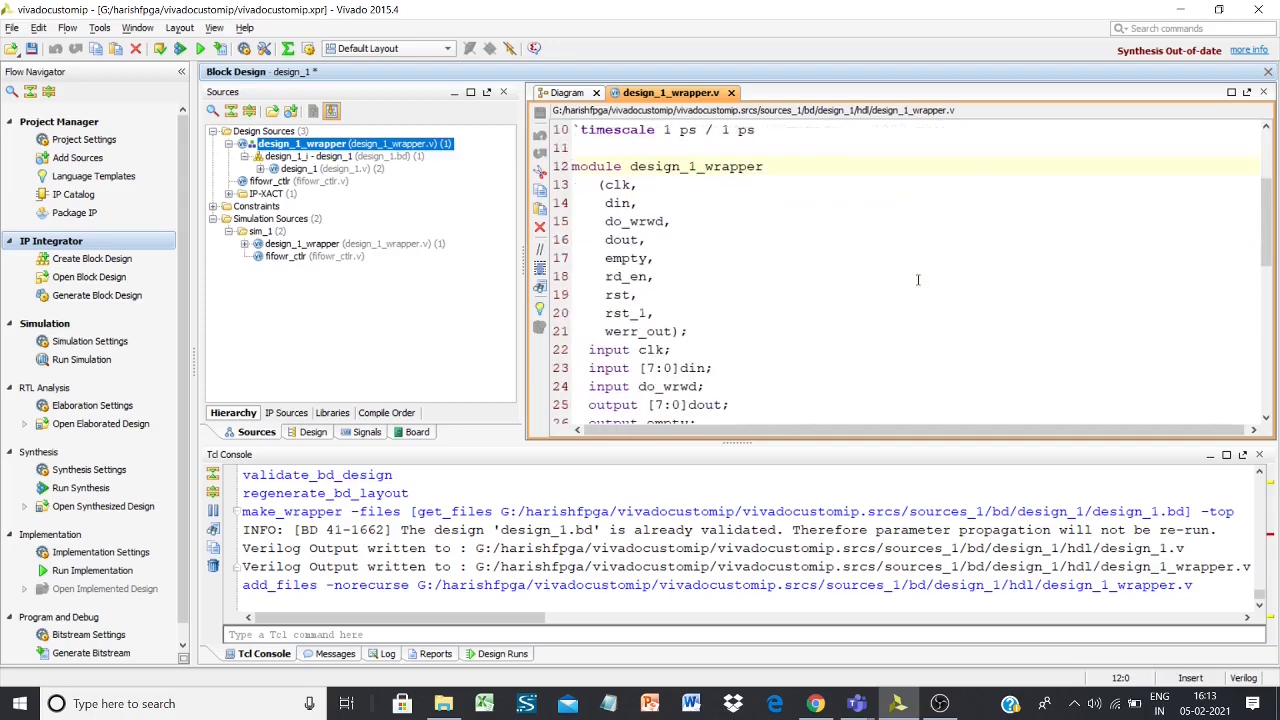
{"action": "scroll", "coordinate": [914, 255], "scroll_direction": "up", "scroll_amount": 3}
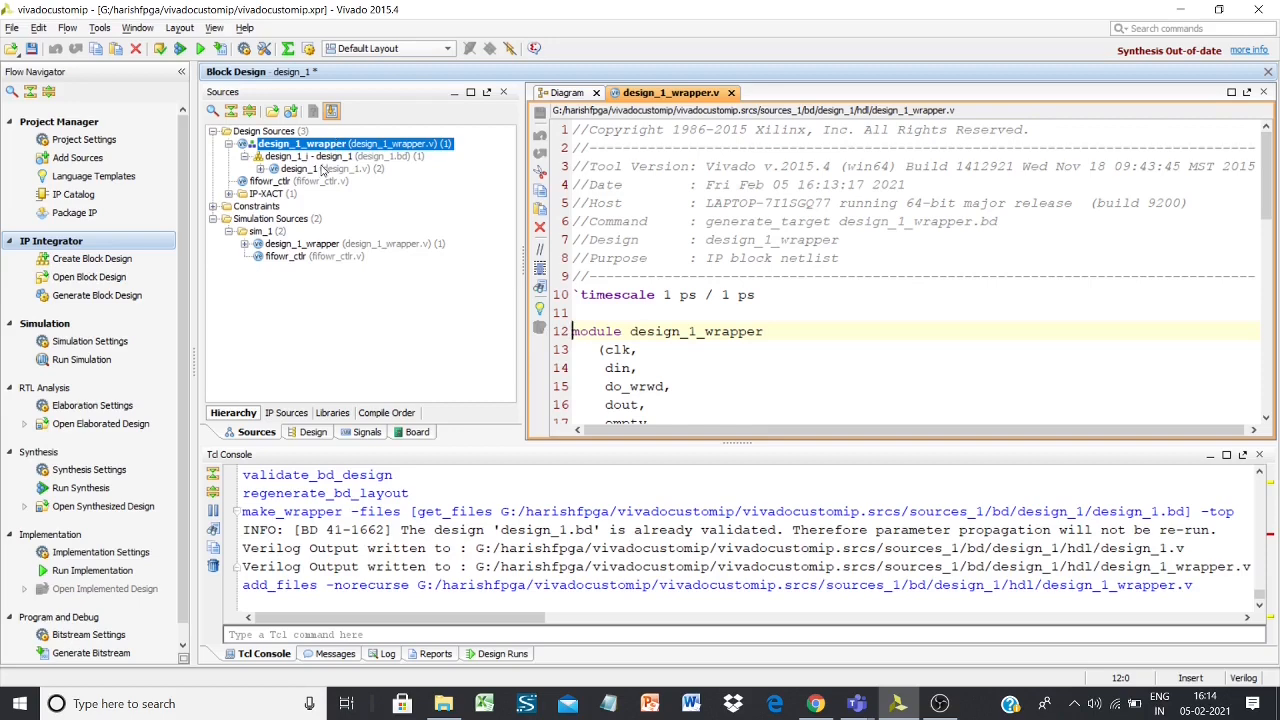
Step: Run synthesis, saving the design_1 block design first, and dismiss the completion dialog without starting implementation
{"action": "left_click", "coordinate": [80, 488]}
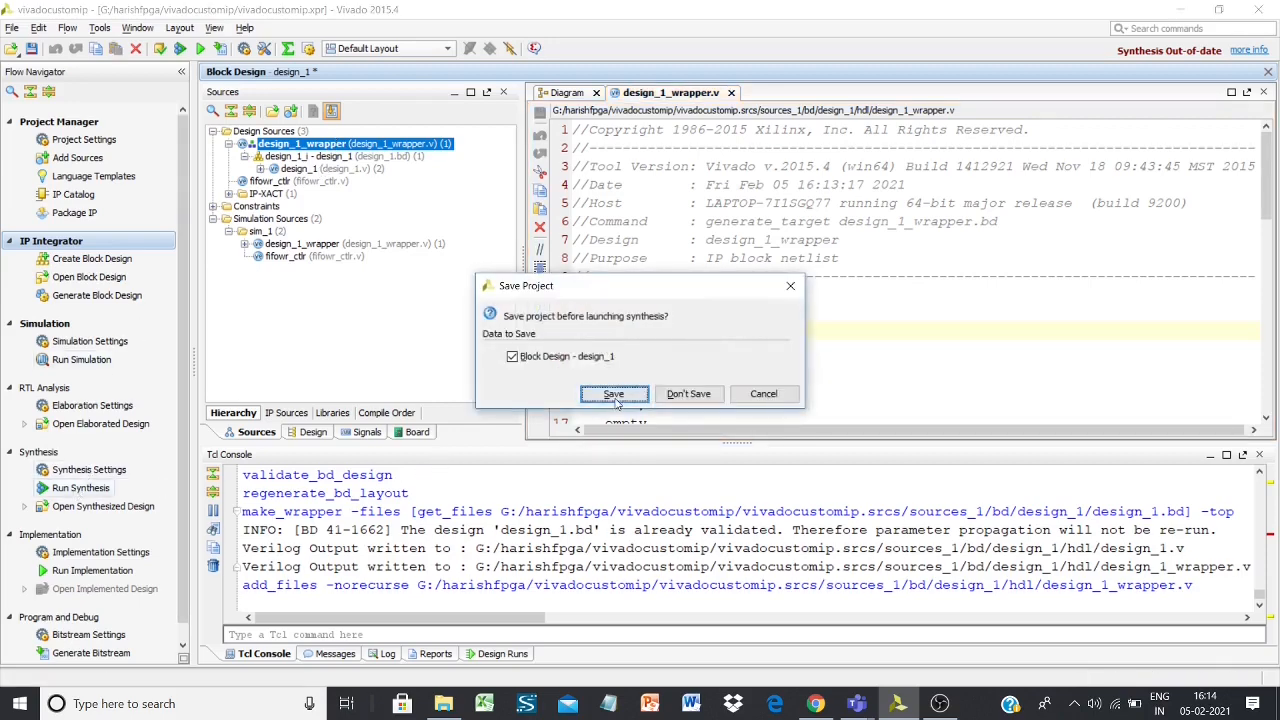
{"action": "left_click", "coordinate": [613, 393]}
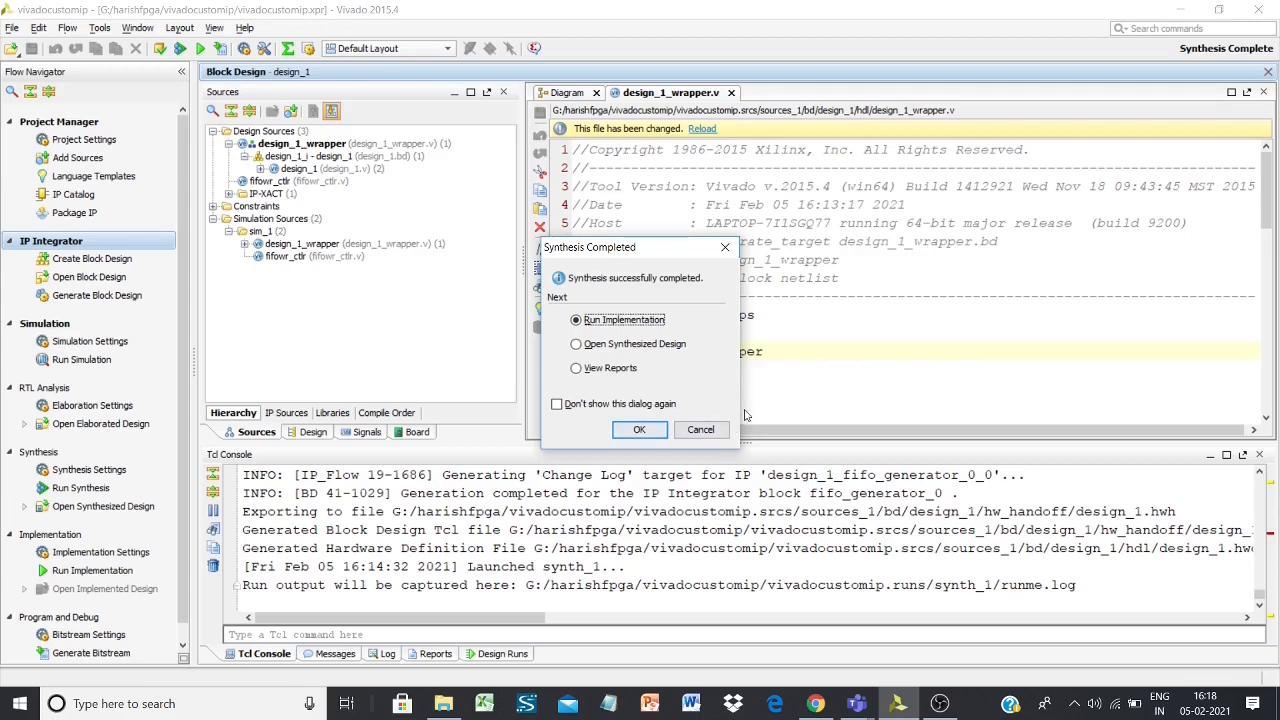
{"action": "left_click", "coordinate": [712, 430]}
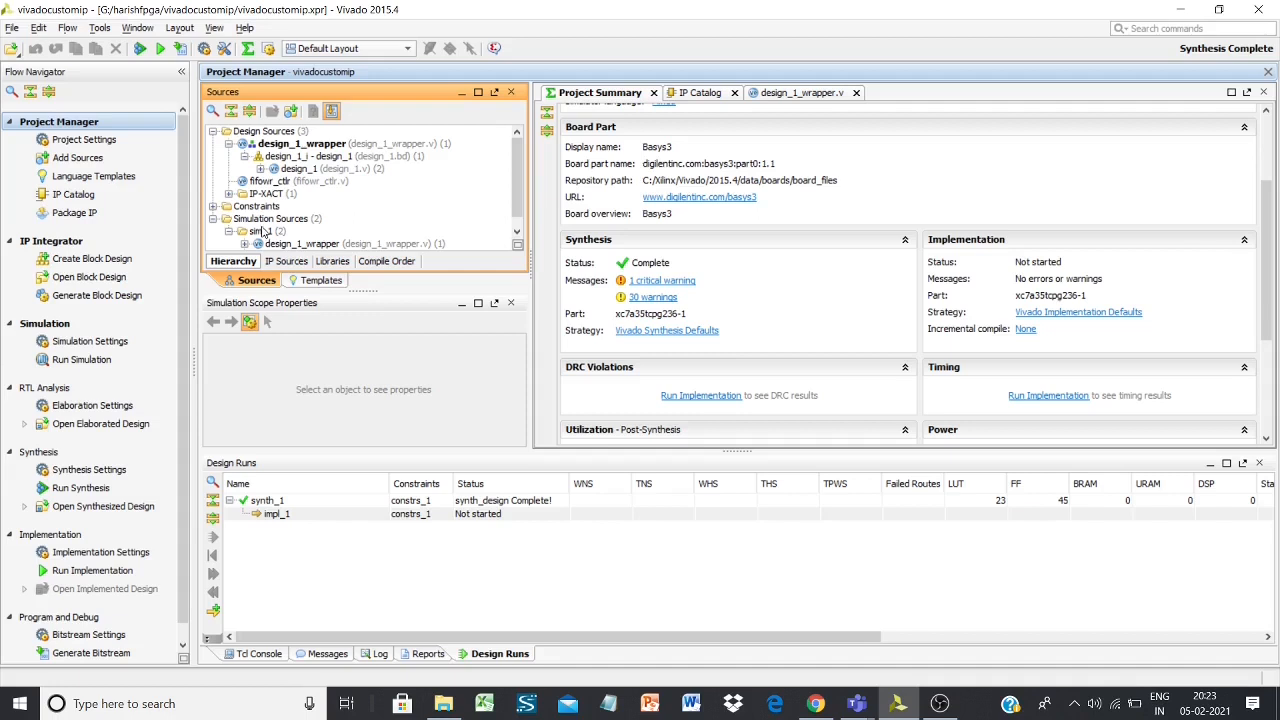
Step: Add the existing testbench file tb_fifosys.v from the vivadocustomip.srcs/sim_1 folder as a simulation source in set sim_1
{"action": "right_click", "coordinate": [414, 186]}
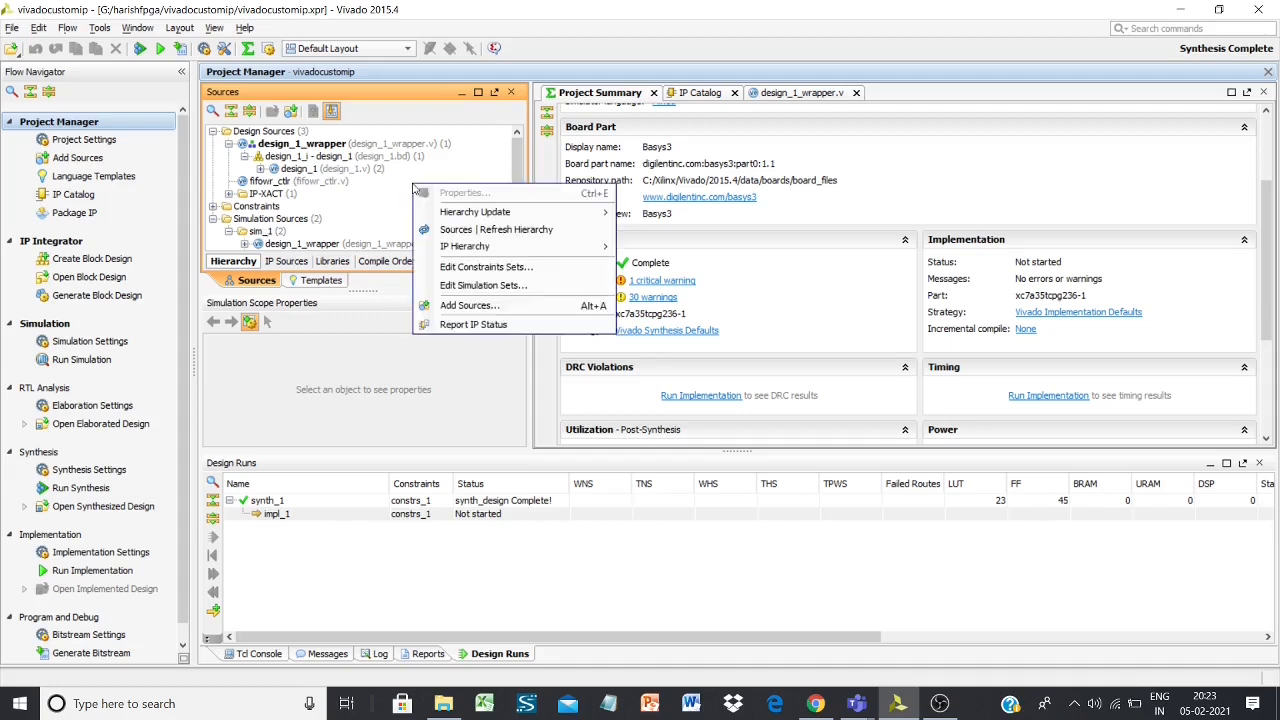
{"action": "left_click", "coordinate": [474, 305]}
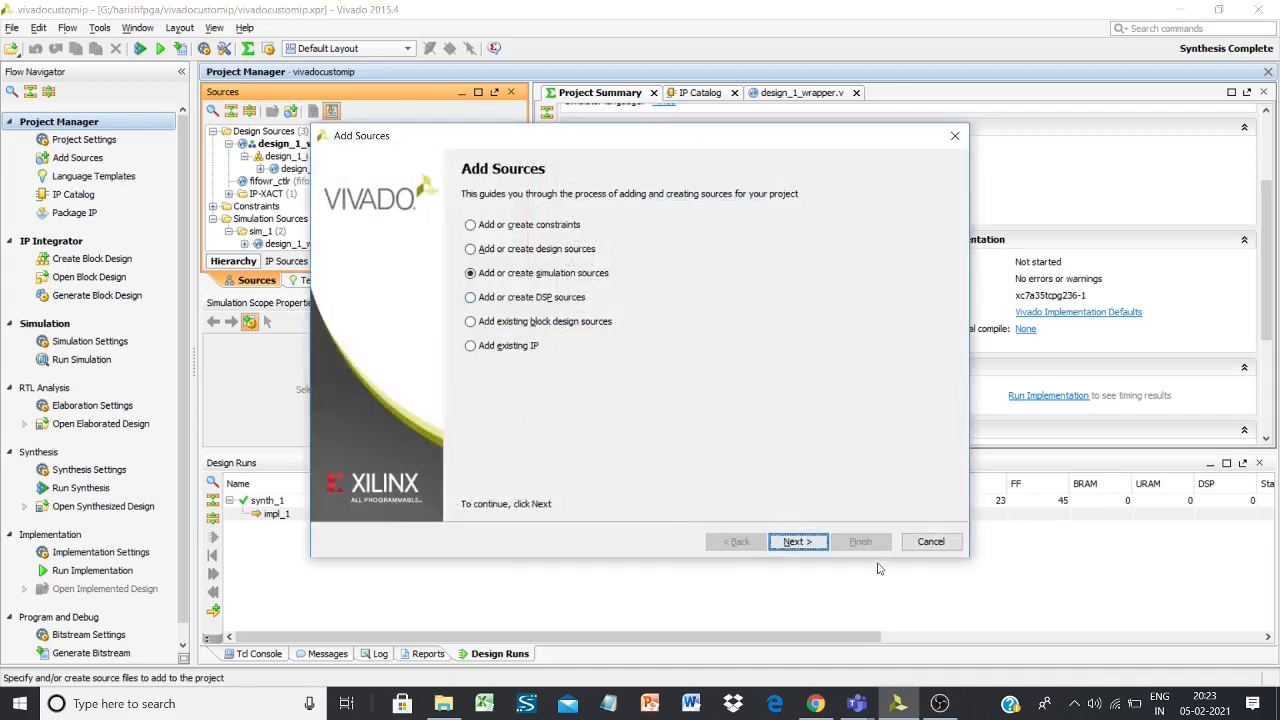
{"action": "left_click", "coordinate": [810, 541]}
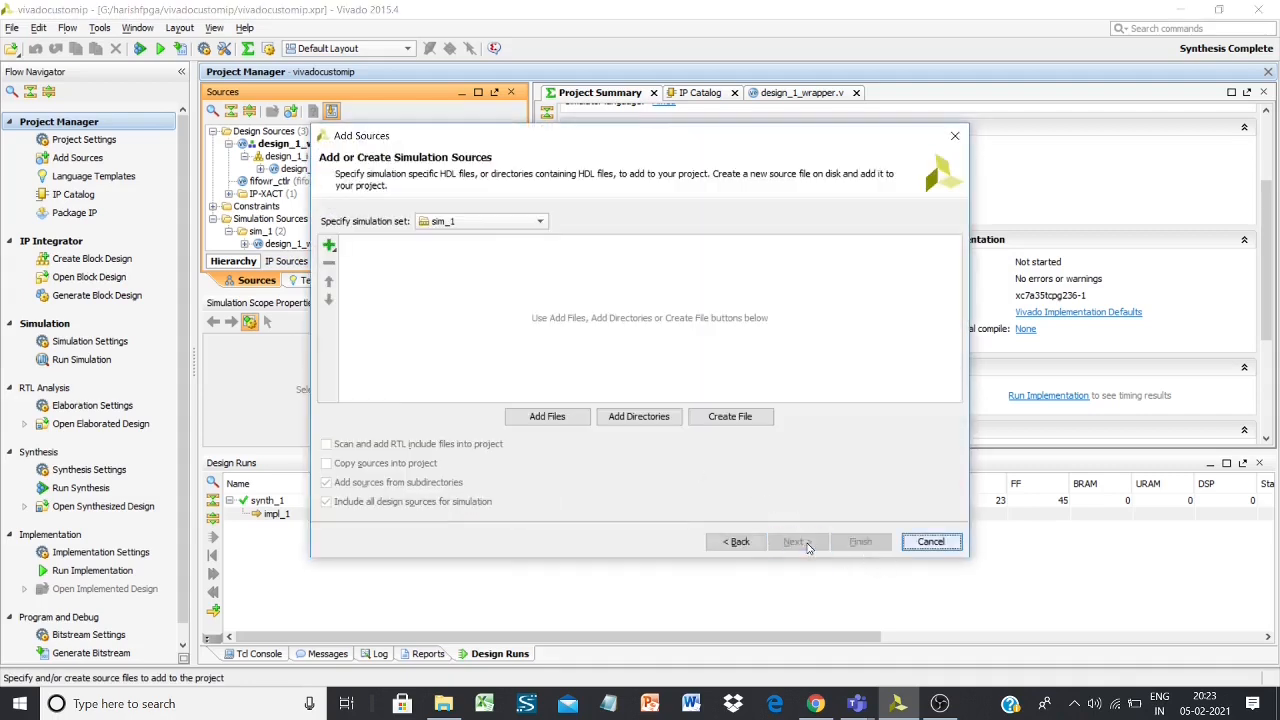
{"action": "left_click", "coordinate": [570, 420]}
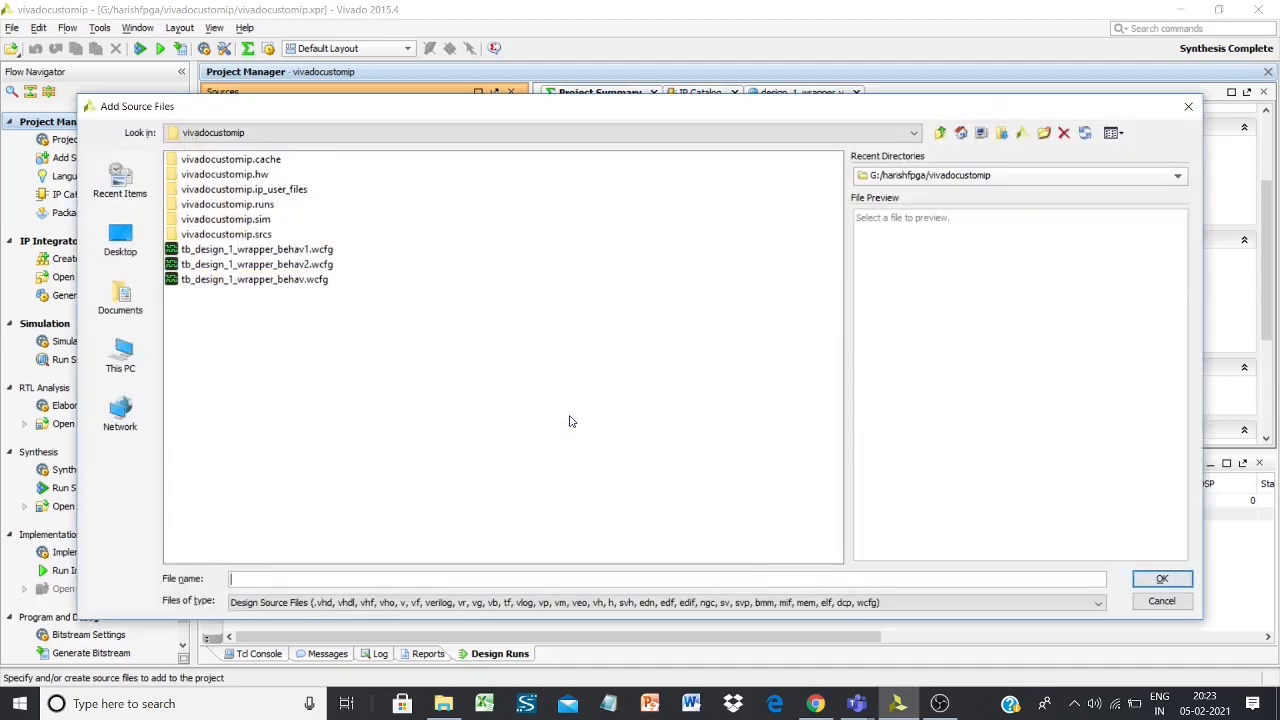
{"action": "left_click", "coordinate": [236, 235]}
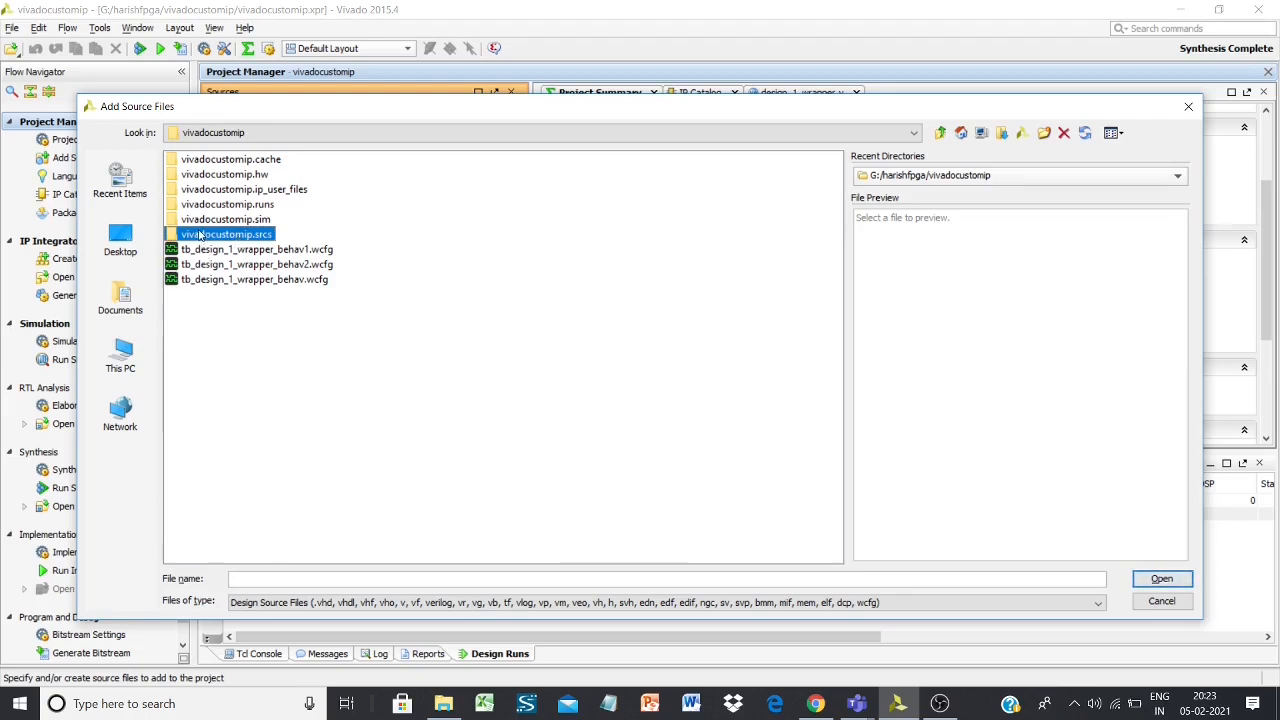
{"action": "double_click", "coordinate": [200, 236]}
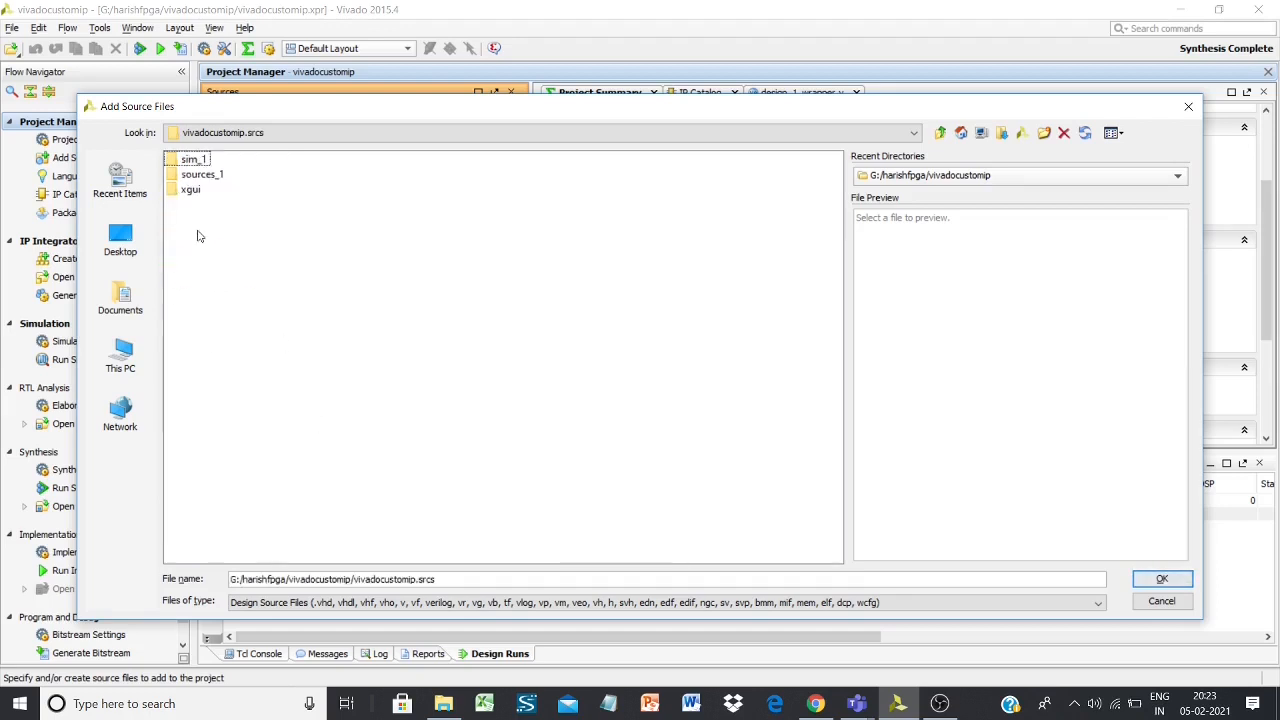
{"action": "left_click", "coordinate": [194, 161]}
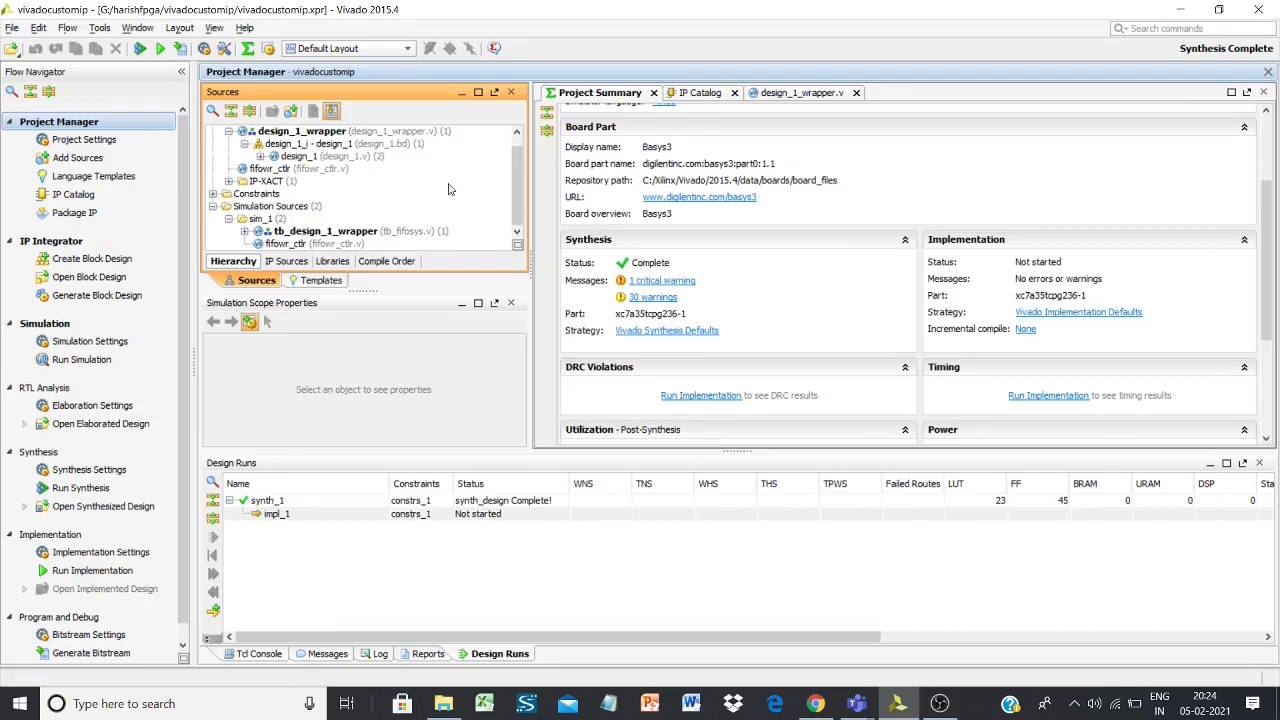
Step: Open the testbench tb_fifosys.v from the simulation sources in its own maximized floating window
{"action": "double_click", "coordinate": [354, 234]}
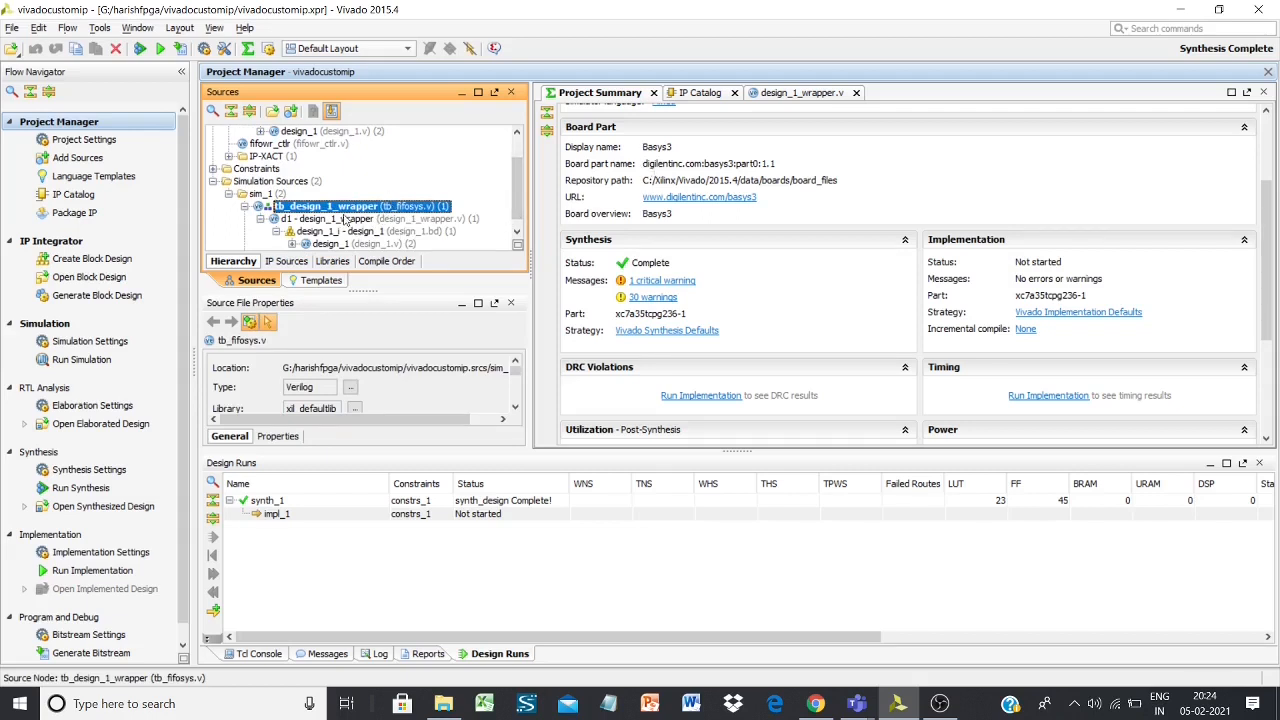
{"action": "right_click", "coordinate": [398, 206]}
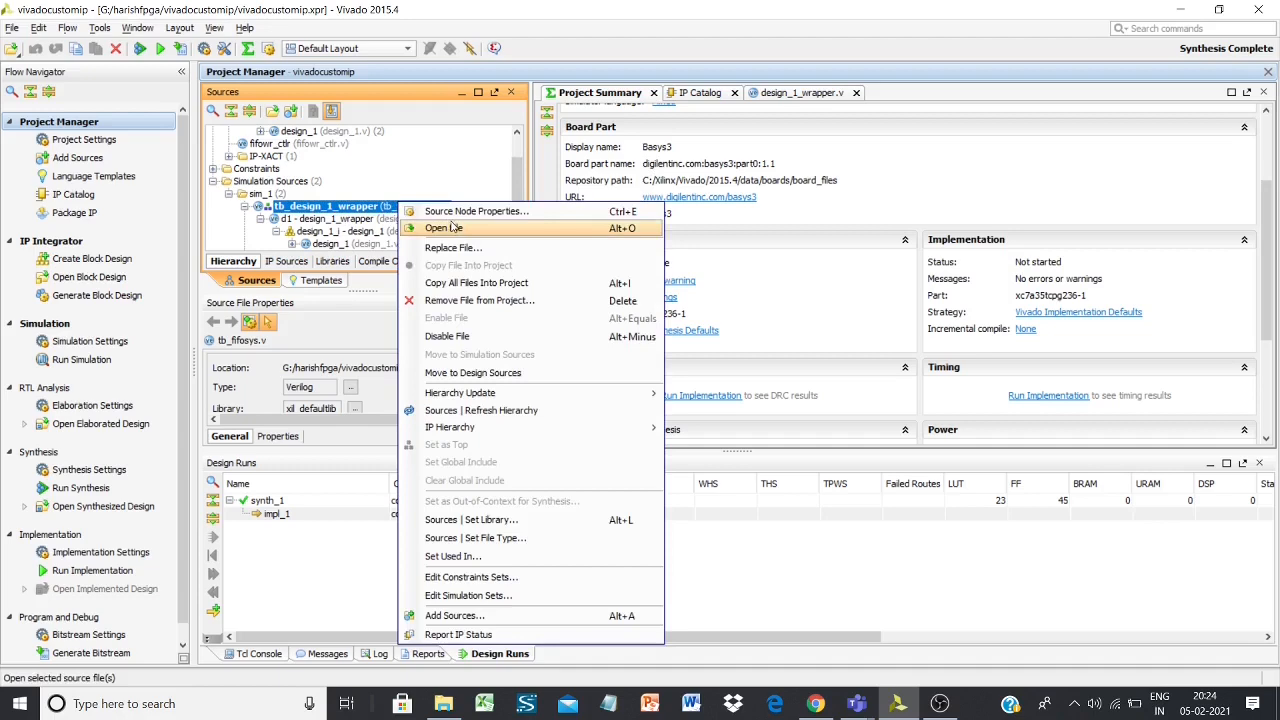
{"action": "left_click", "coordinate": [450, 228]}
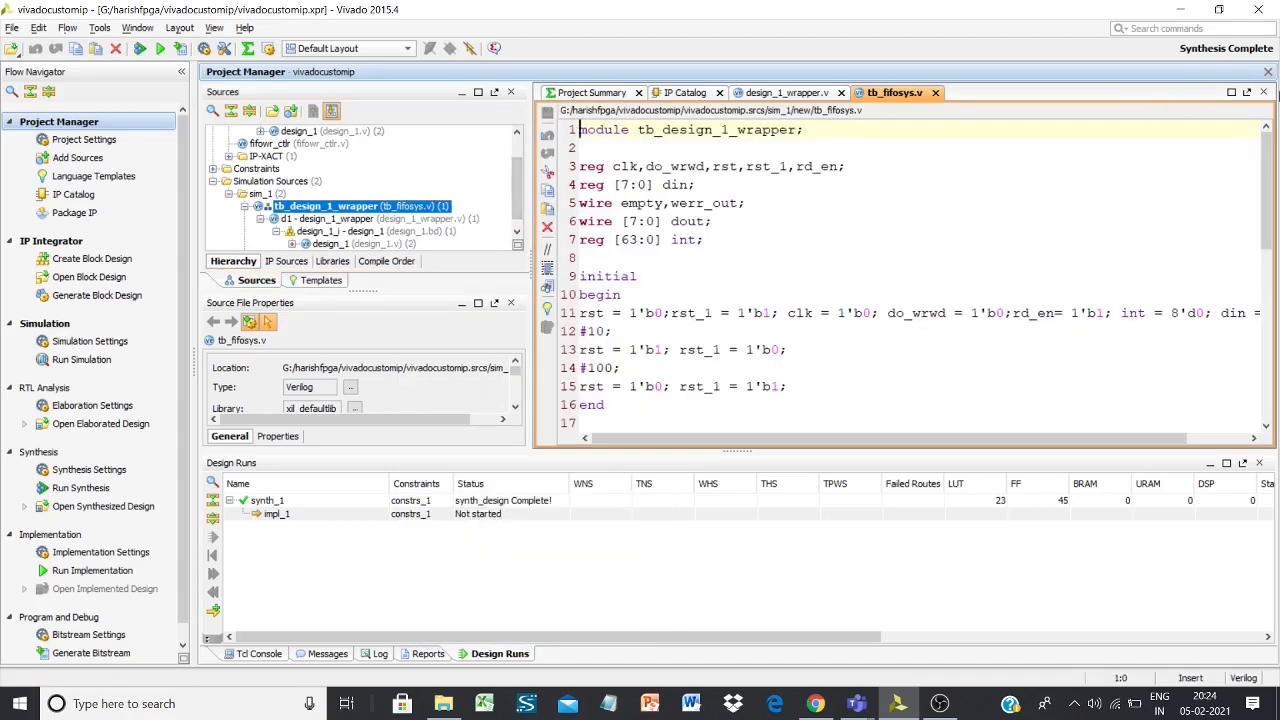
{"action": "left_click", "coordinate": [1249, 93]}
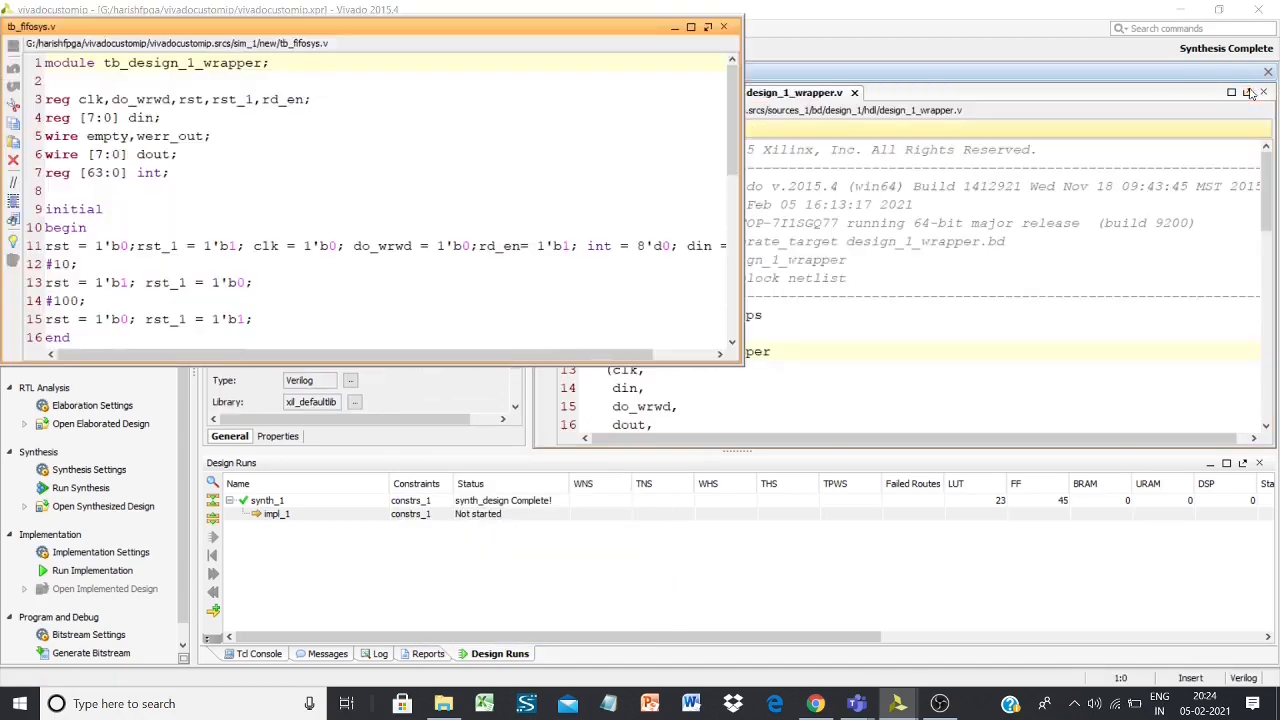
{"action": "left_click", "coordinate": [691, 28]}
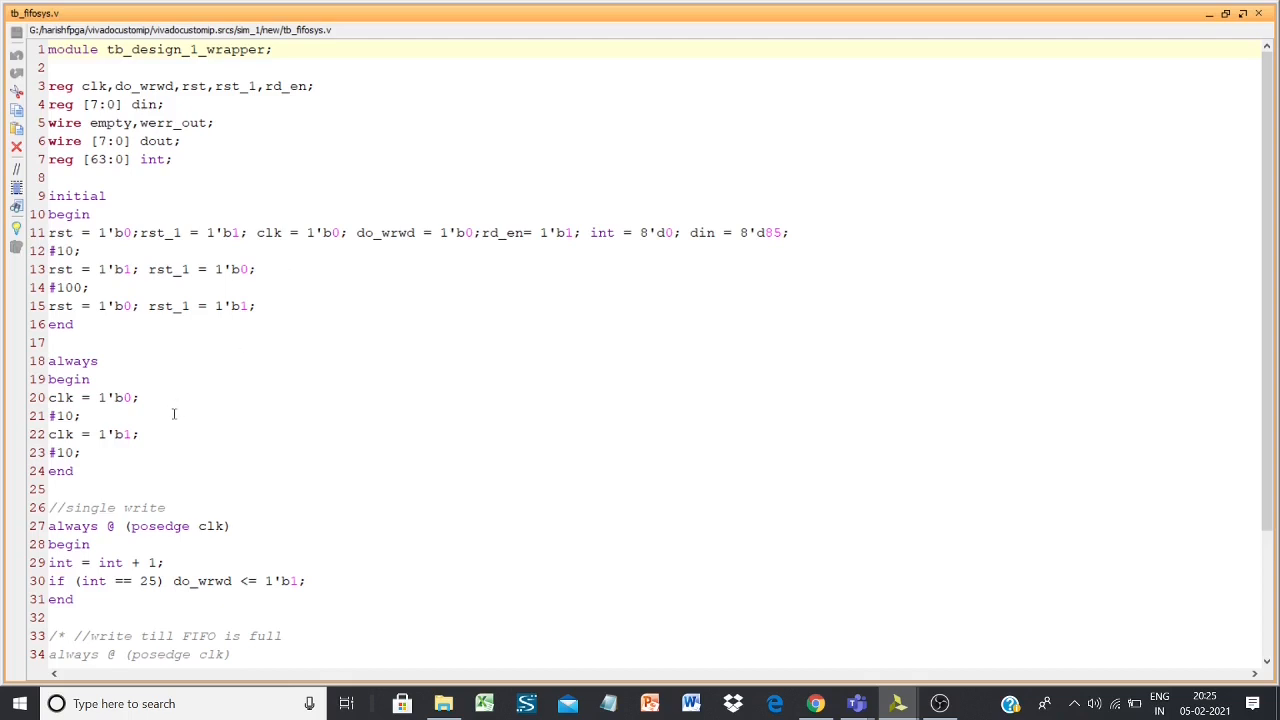
Step: Examine the testbench's clock, single-write and FIFO-full blocks, highlighting the do_wrwd assignment in the single-write block
{"action": "scroll", "coordinate": [176, 400], "scroll_direction": "down", "scroll_amount": 2}
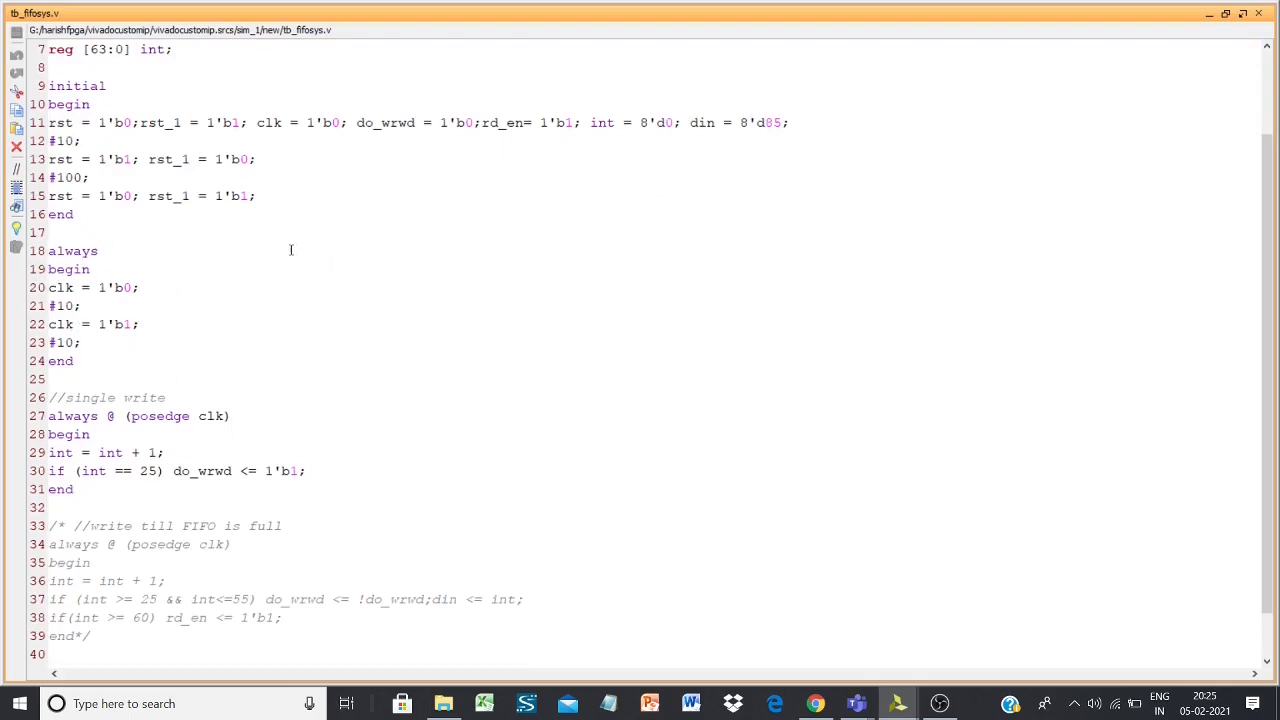
{"action": "scroll", "coordinate": [407, 284], "scroll_direction": "down", "scroll_amount": 1}
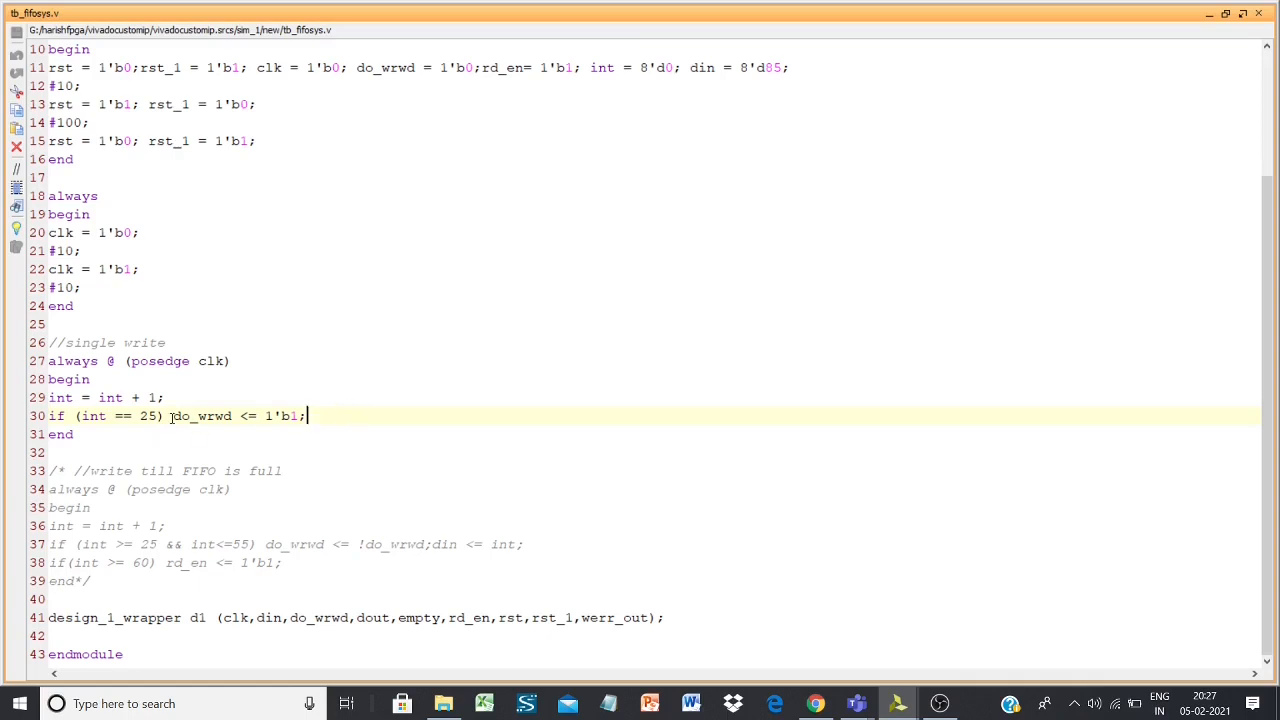
{"action": "left_click_drag", "start_coordinate": [174, 416], "coordinate": [311, 417]}
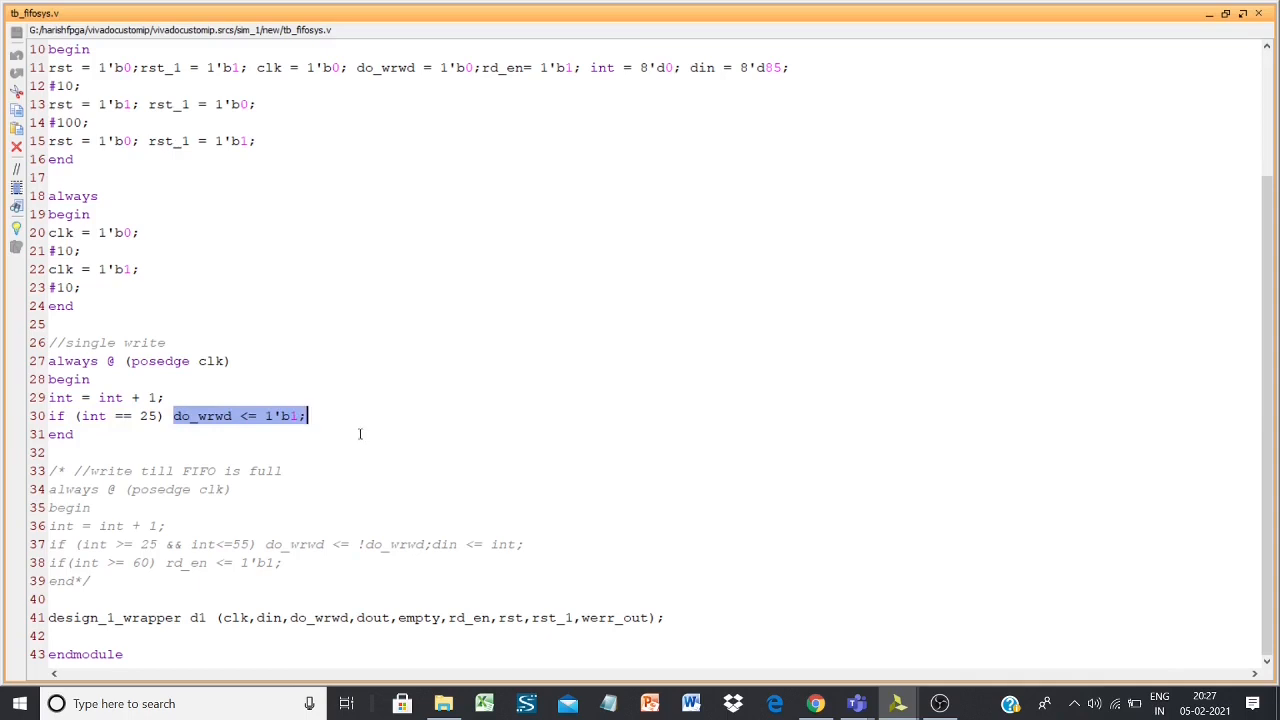
{"action": "left_click", "coordinate": [359, 416]}
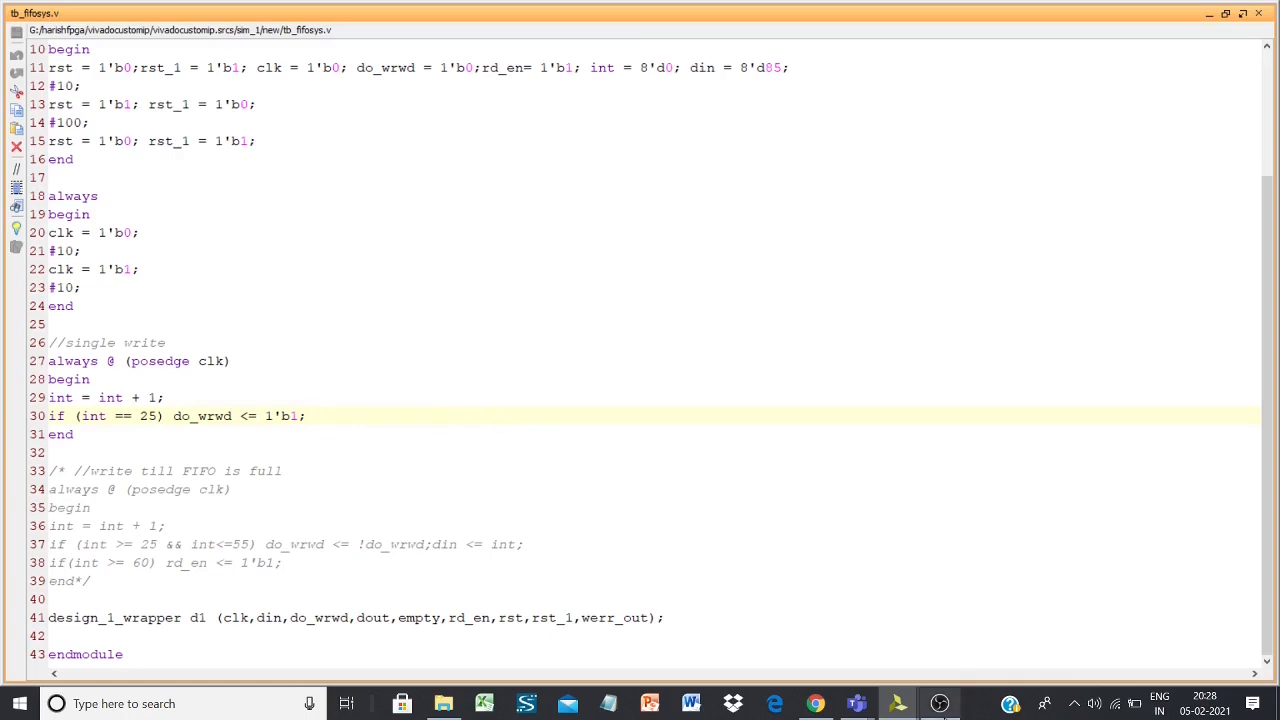
Step: Return to the main vivadocustomip project window and relaunch the behavioral simulation, agreeing to close the one already running
{"action": "mouse_move", "coordinate": [898, 703]}
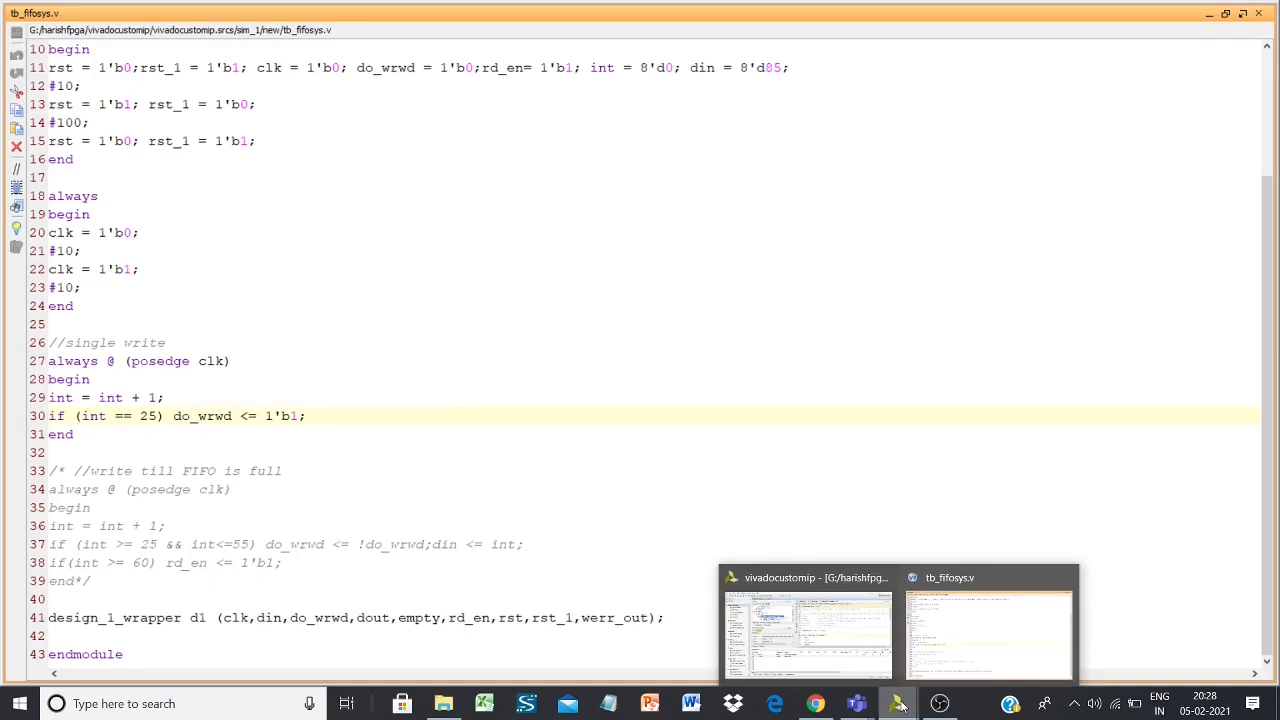
{"action": "left_click", "coordinate": [817, 628]}
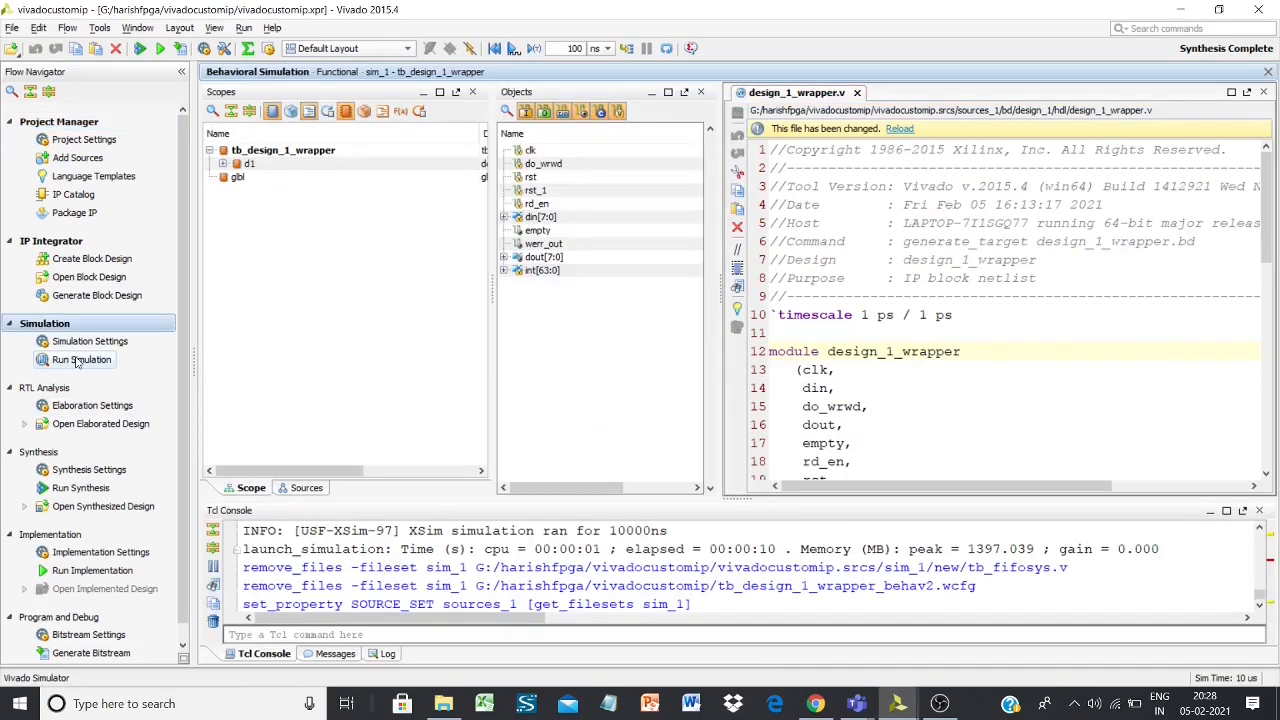
{"action": "left_click", "coordinate": [78, 362]}
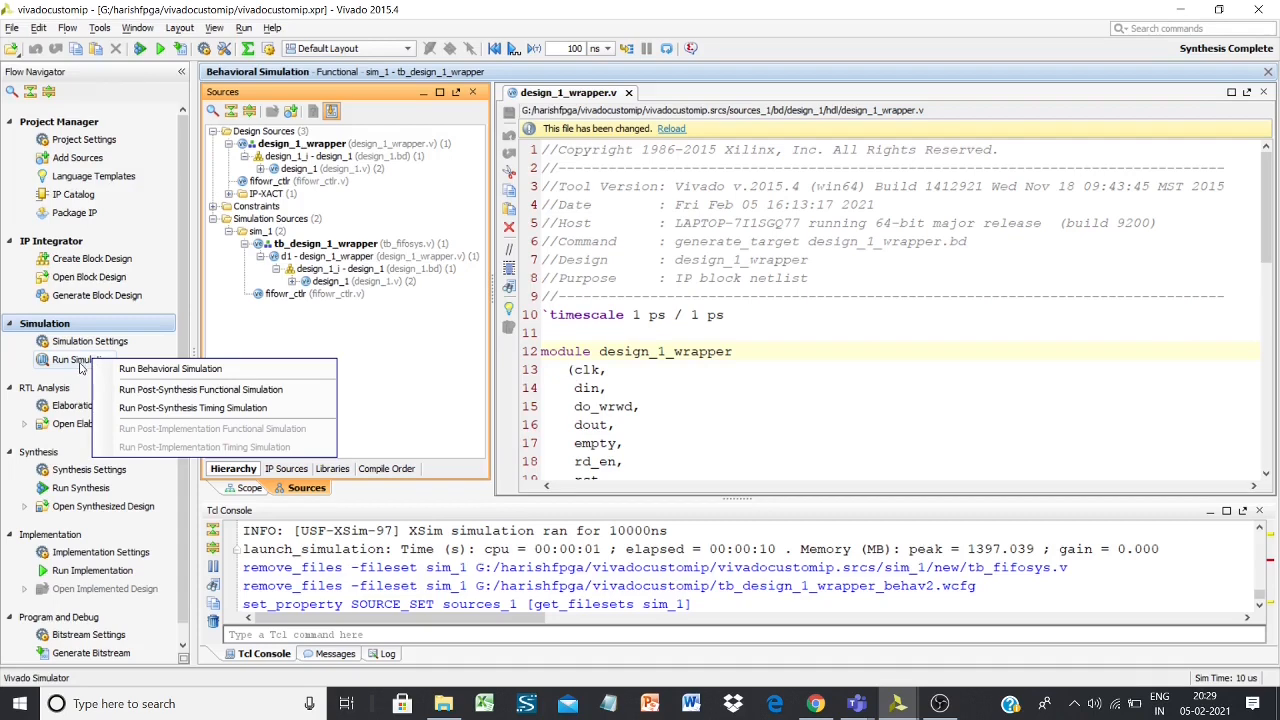
{"action": "left_click", "coordinate": [172, 370]}
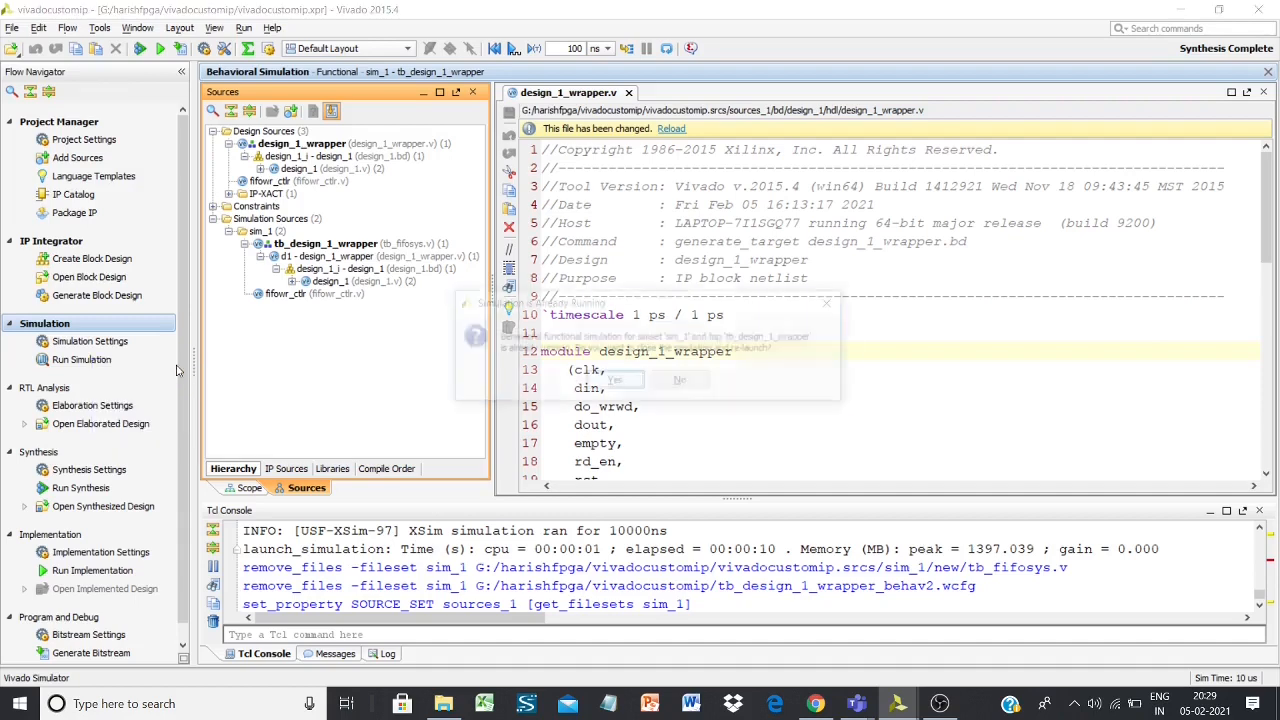
{"action": "left_click", "coordinate": [612, 384]}
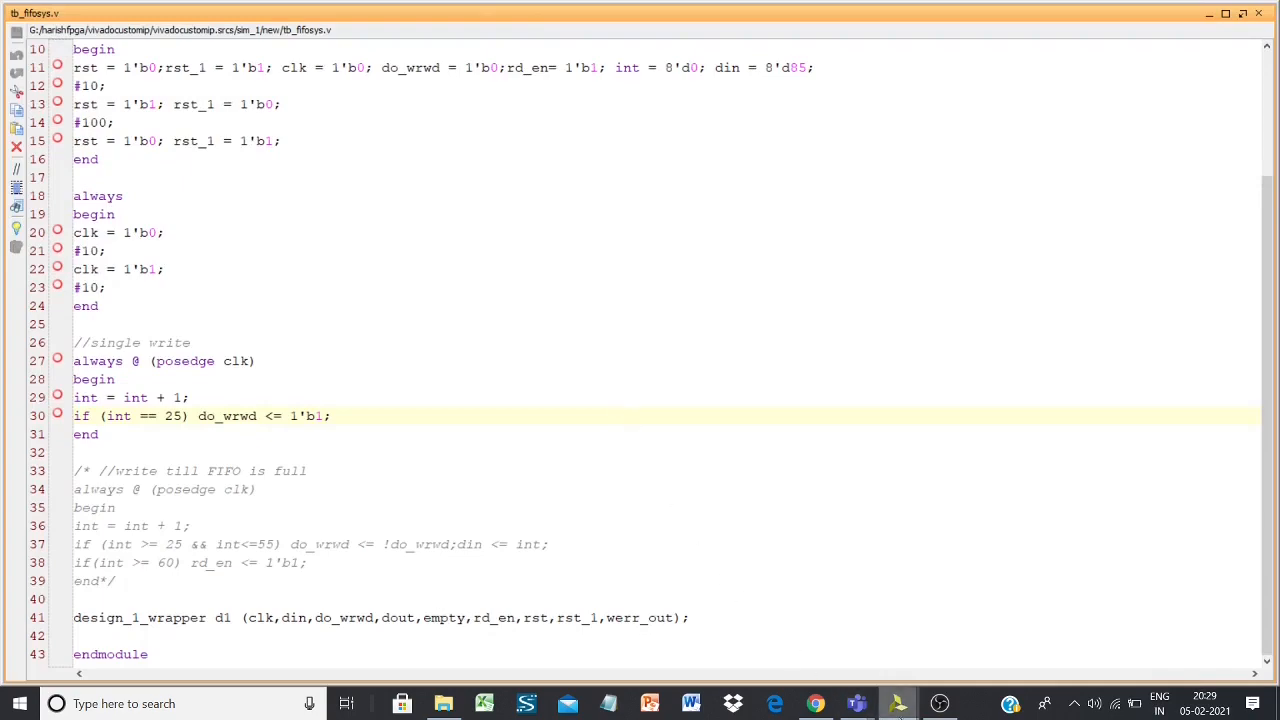
Step: Bring the main project window forward and open the simulation waveform in its own maximized floating window
{"action": "mouse_move", "coordinate": [900, 709]}
{"action": "left_click", "coordinate": [808, 630]}
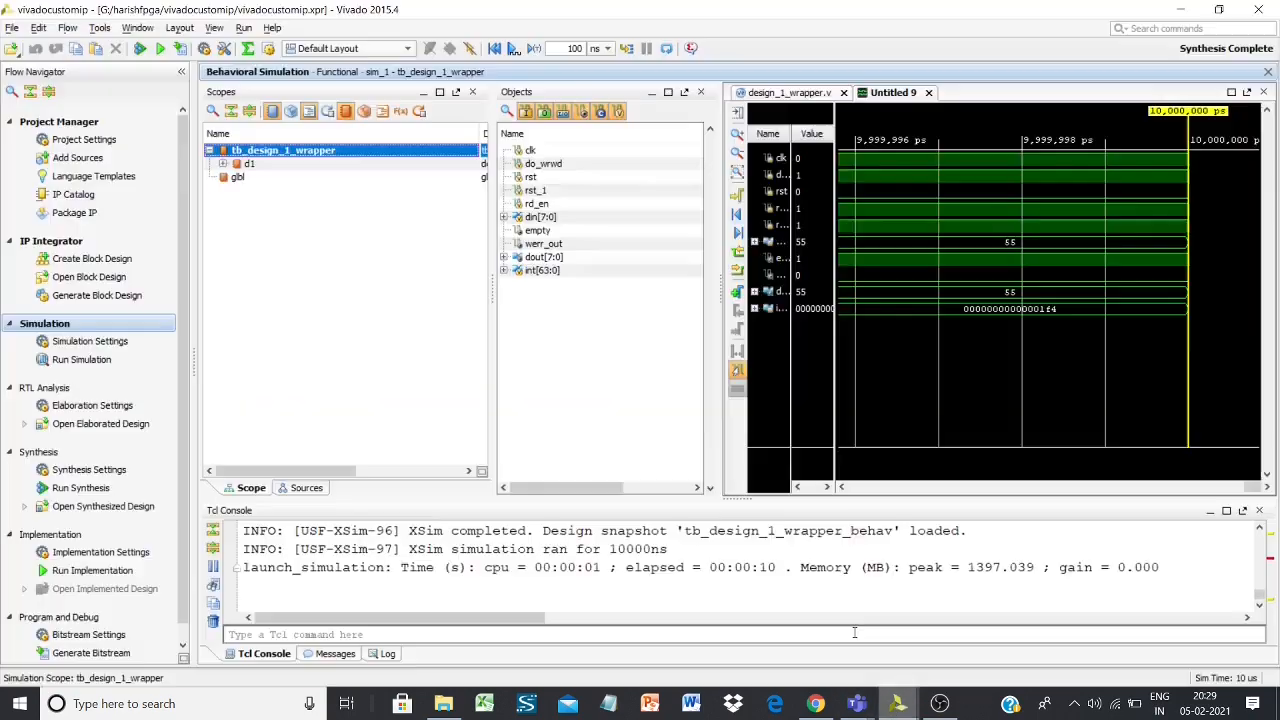
{"action": "left_click", "coordinate": [1233, 93]}
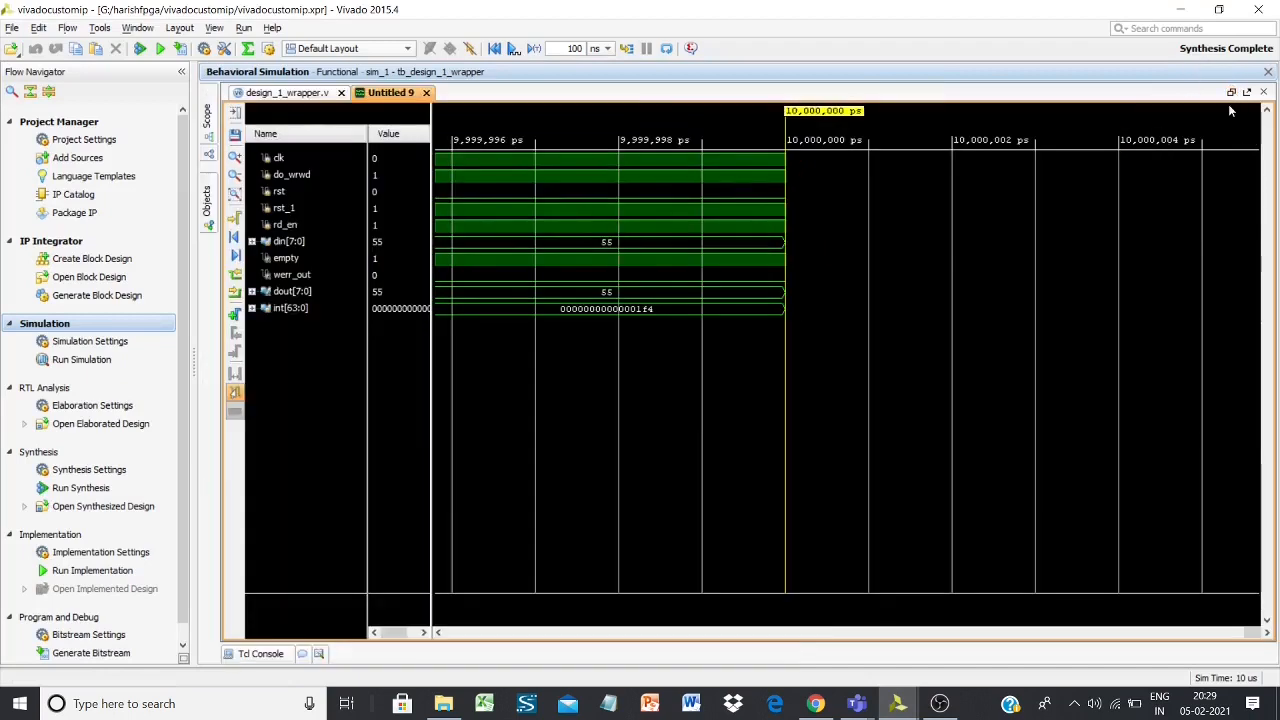
{"action": "left_click", "coordinate": [1247, 92]}
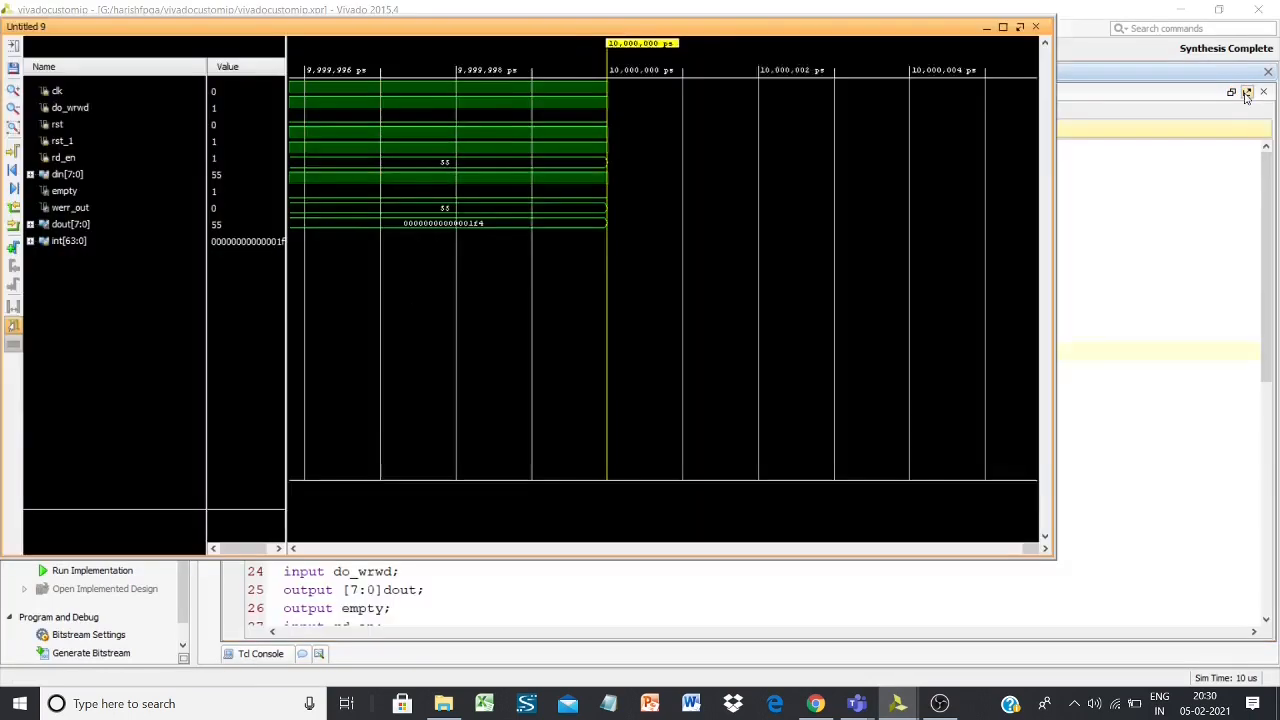
{"action": "left_click", "coordinate": [1003, 26]}
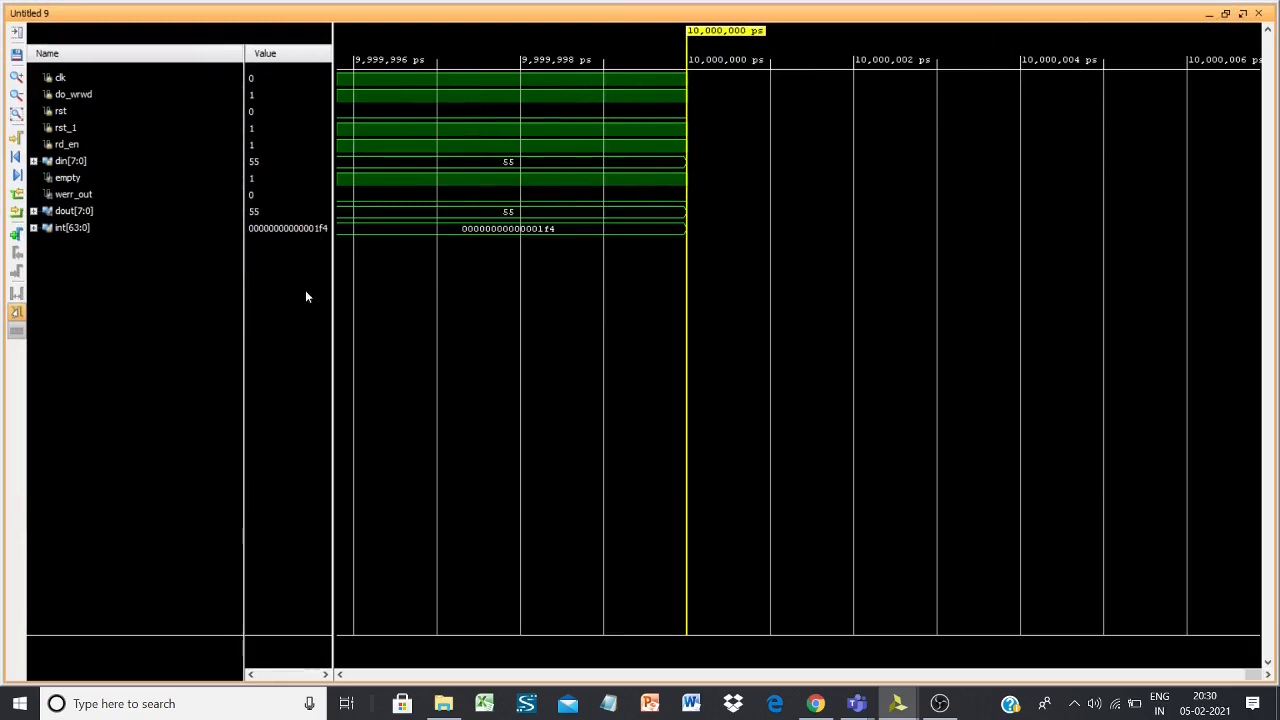
Step: Zoom the waveform out until individual clock cycles are distinguishable and show it from its start at 0 ns
{"action": "left_click", "coordinate": [363, 677]}
{"action": "left_click", "coordinate": [363, 678]}
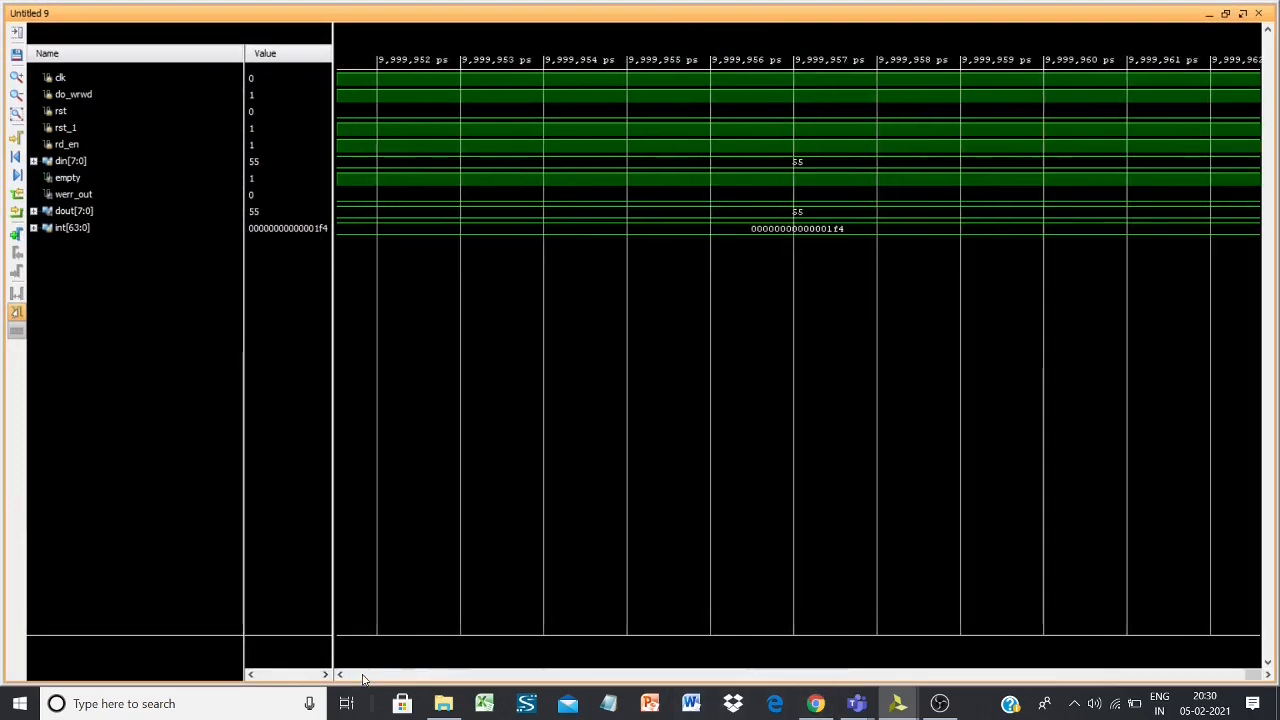
{"action": "left_click", "coordinate": [17, 94]}
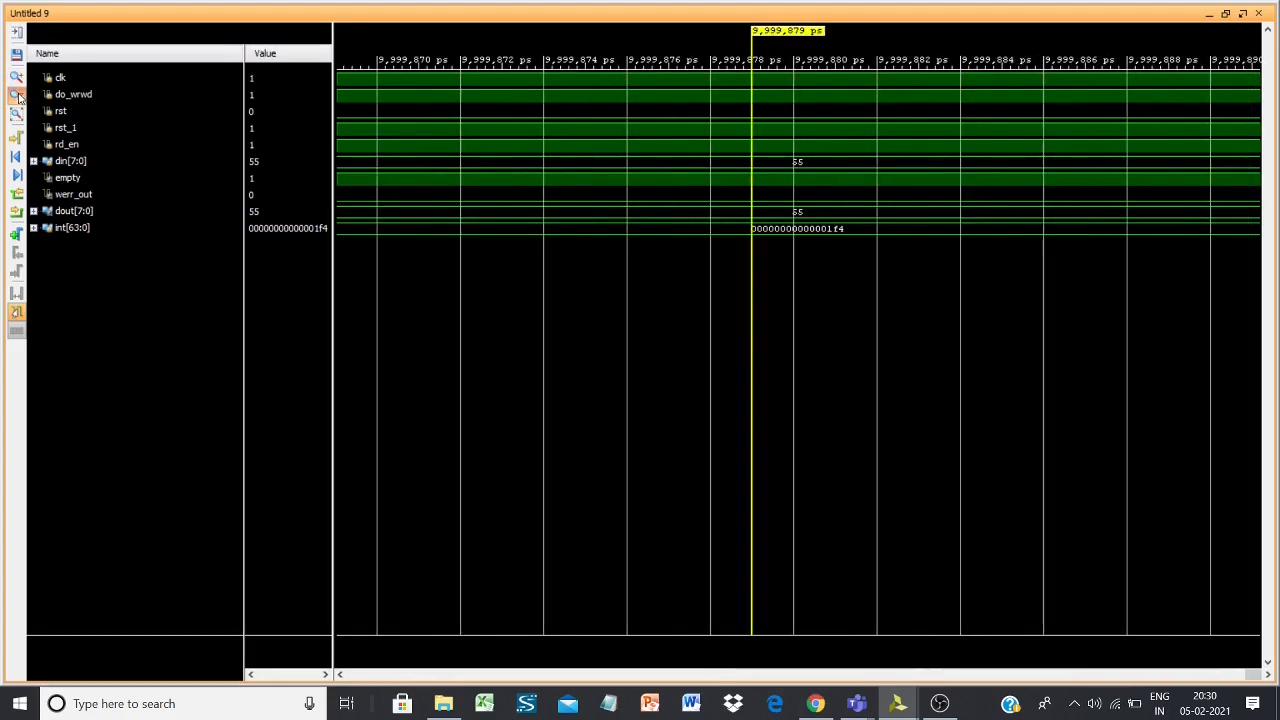
{"action": "left_click", "coordinate": [17, 94]}
{"action": "left_click", "coordinate": [17, 94]}
{"action": "left_click", "coordinate": [17, 94]}
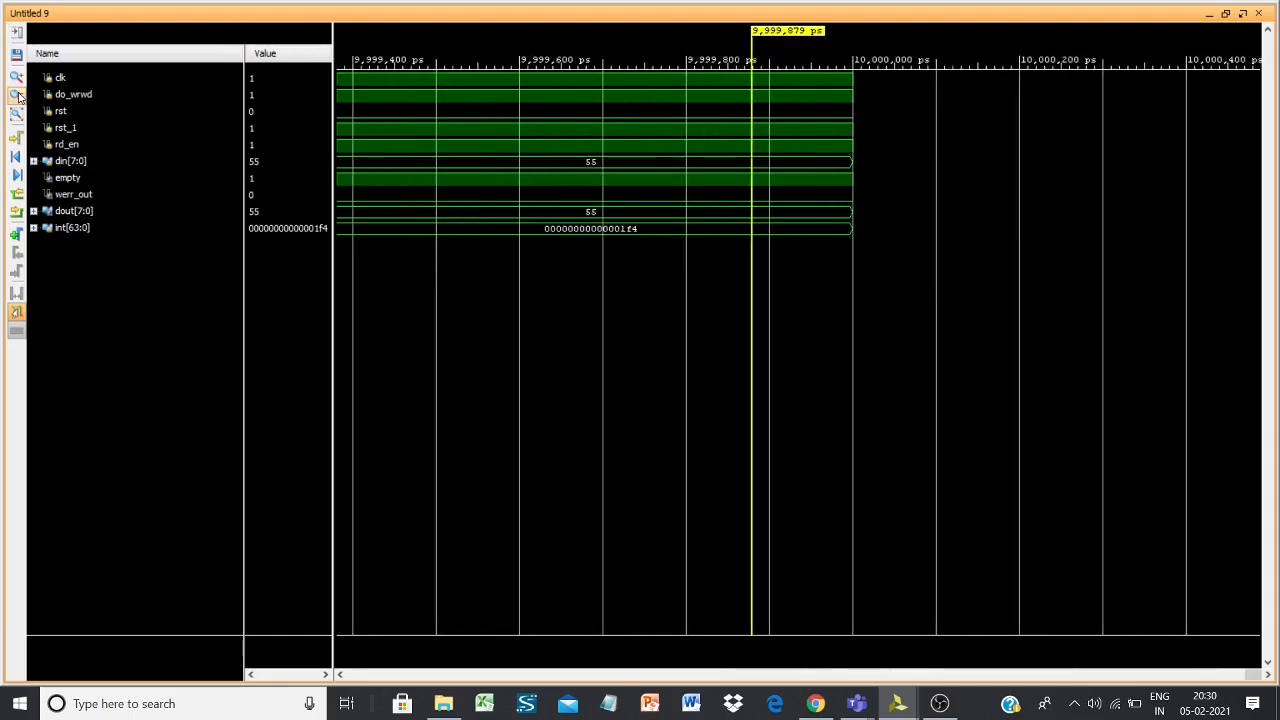
{"action": "left_click", "coordinate": [17, 94]}
{"action": "left_click", "coordinate": [17, 94]}
{"action": "left_click", "coordinate": [17, 94]}
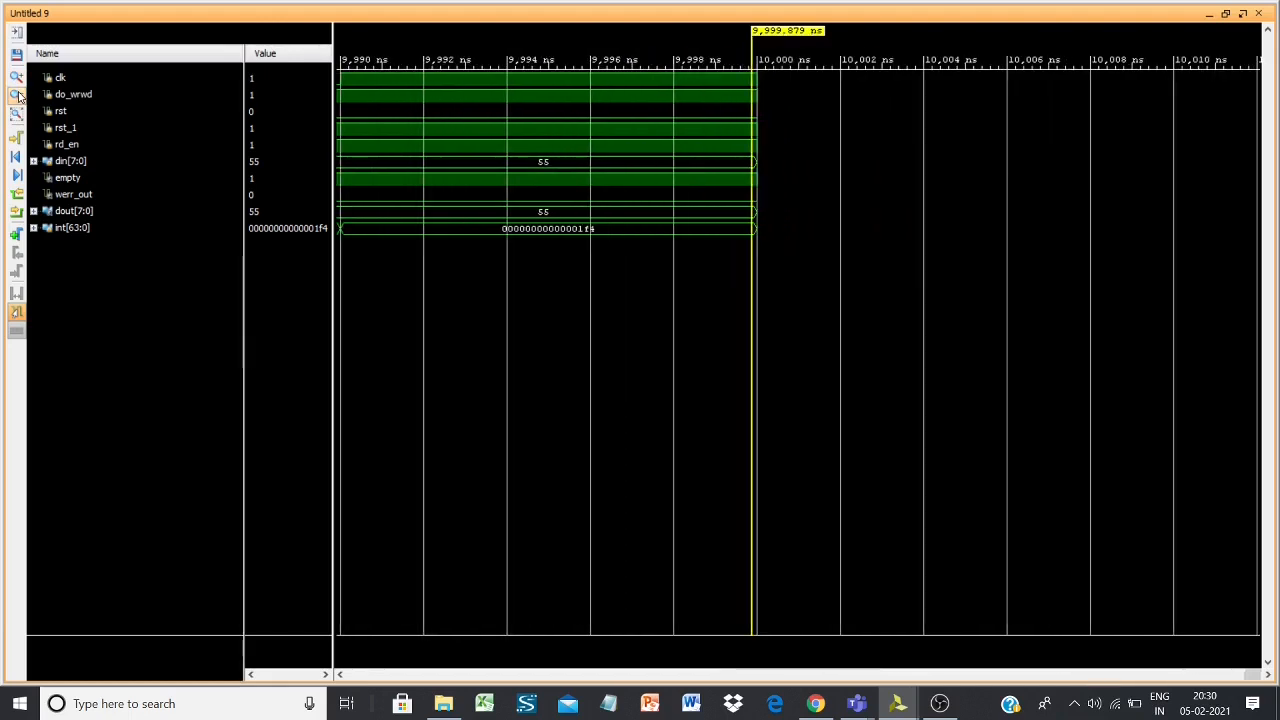
{"action": "left_click", "coordinate": [17, 94]}
{"action": "left_click", "coordinate": [17, 94]}
{"action": "left_click", "coordinate": [17, 94]}
{"action": "left_click", "coordinate": [17, 94]}
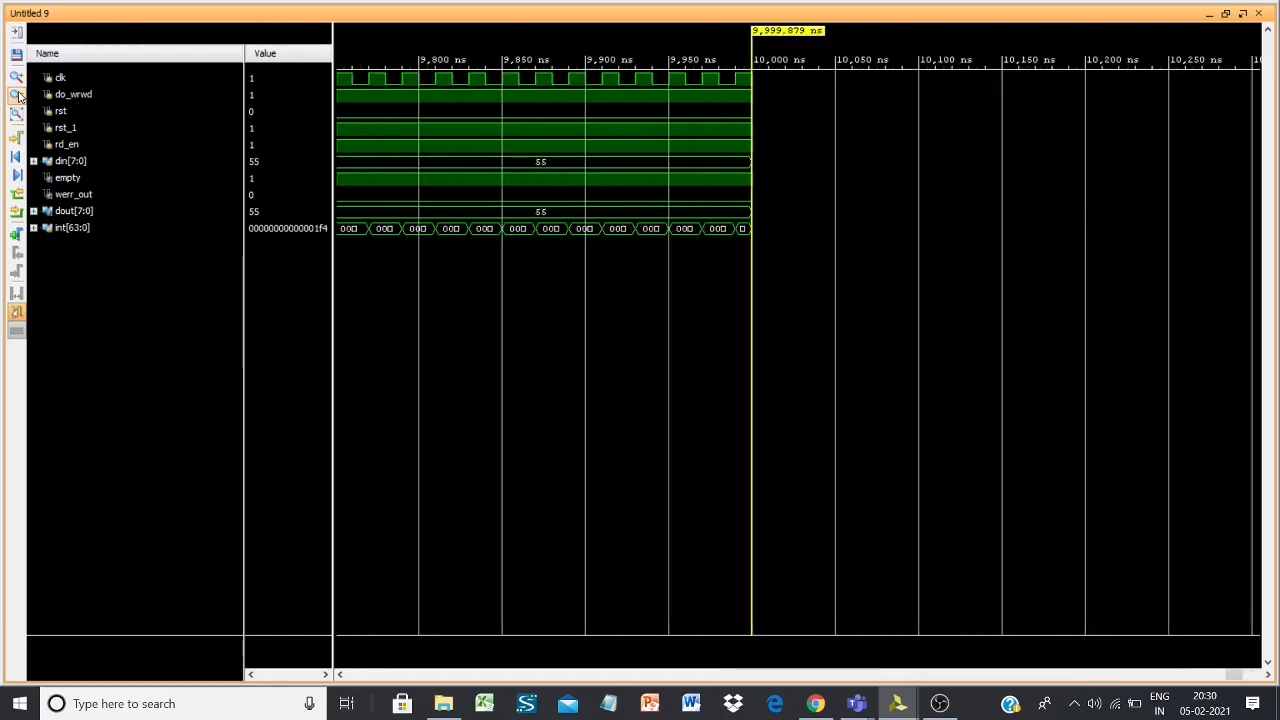
{"action": "left_click", "coordinate": [17, 94]}
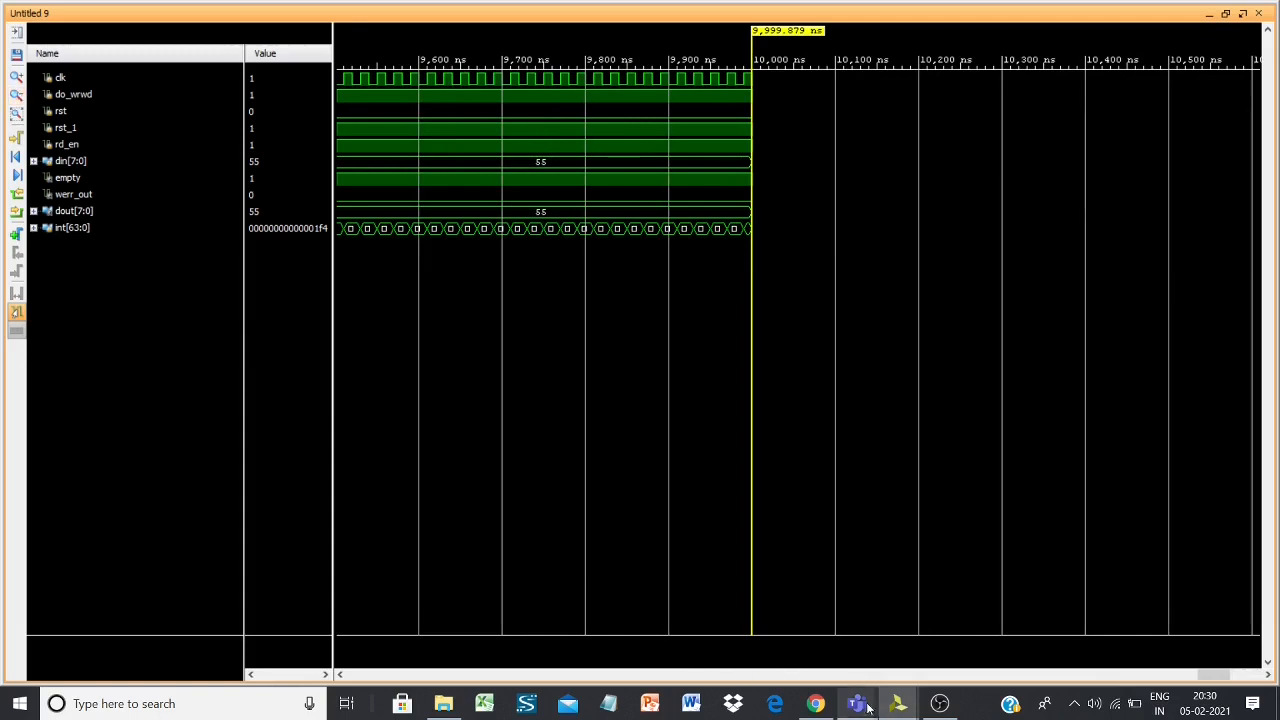
{"action": "left_click", "coordinate": [355, 677]}
{"action": "left_click", "coordinate": [355, 678]}
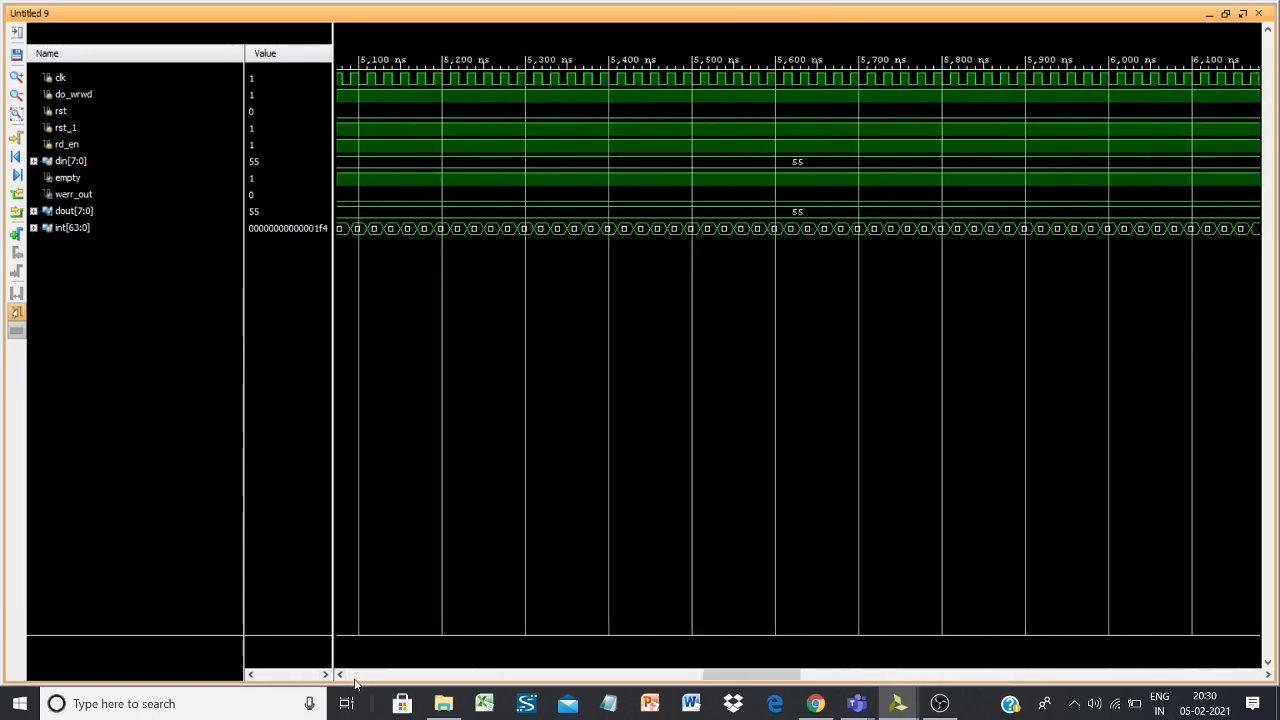
{"action": "left_click_drag", "start_coordinate": [455, 679], "coordinate": [323, 666]}
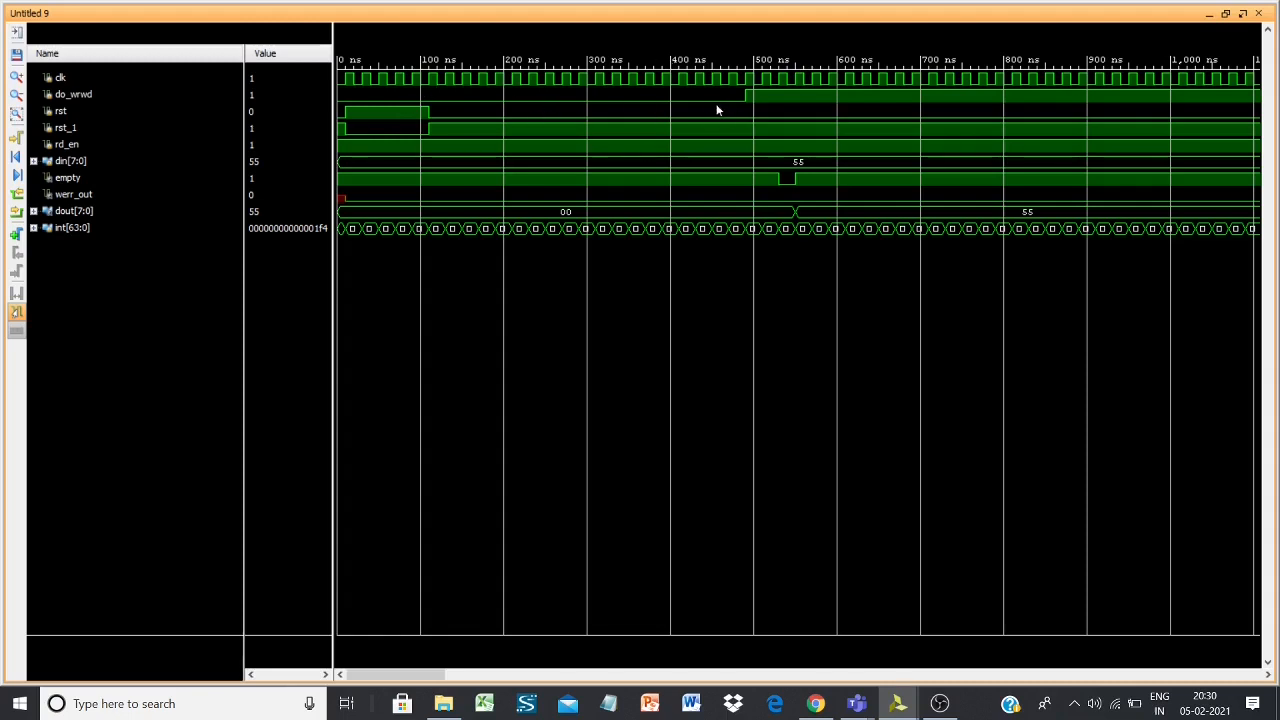
Step: Examine the do_wrwd rising edge by placing the time cursor at 491 ns, and highlight the empty signal for comparison
{"action": "left_click", "coordinate": [16, 77]}
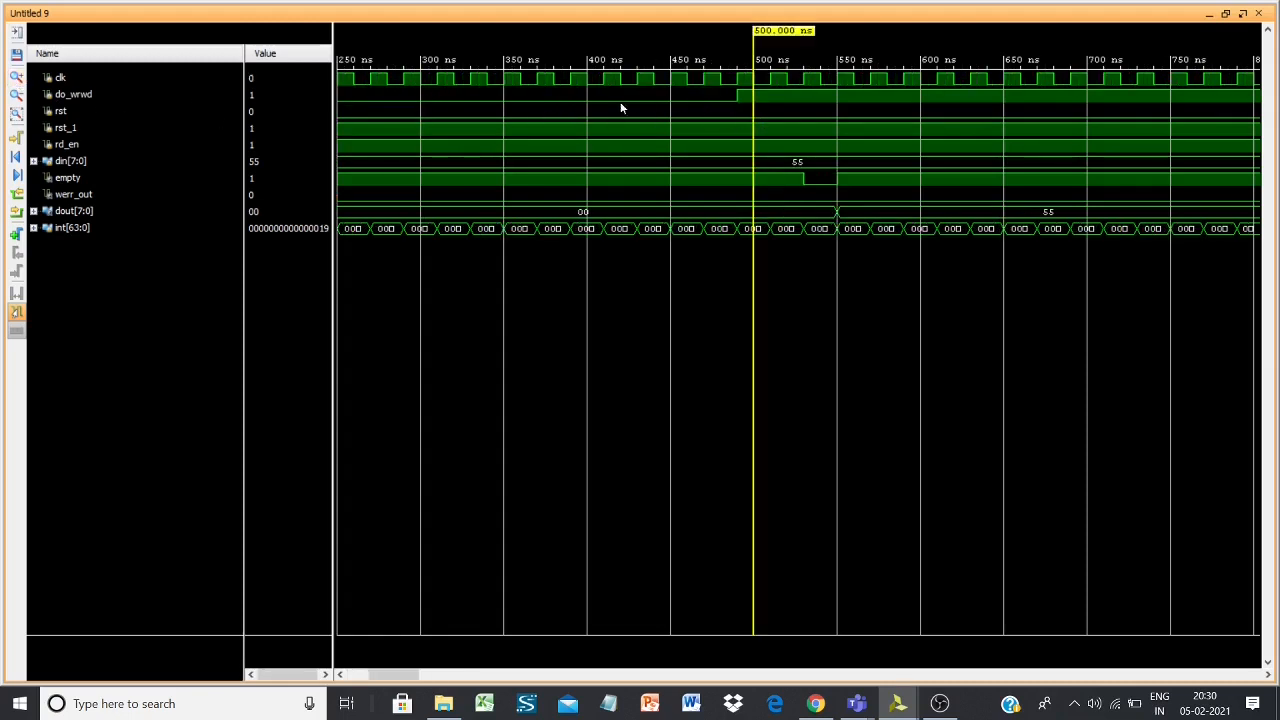
{"action": "left_click", "coordinate": [80, 96]}
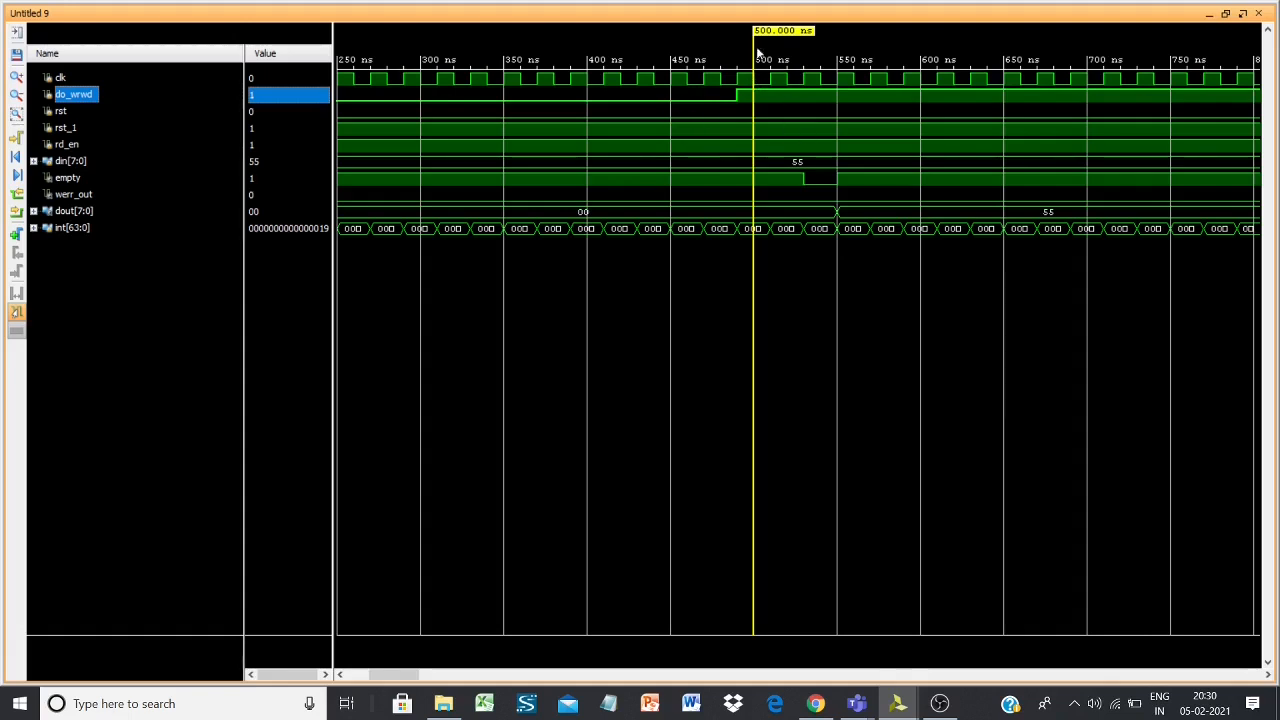
{"action": "left_click", "coordinate": [738, 104]}
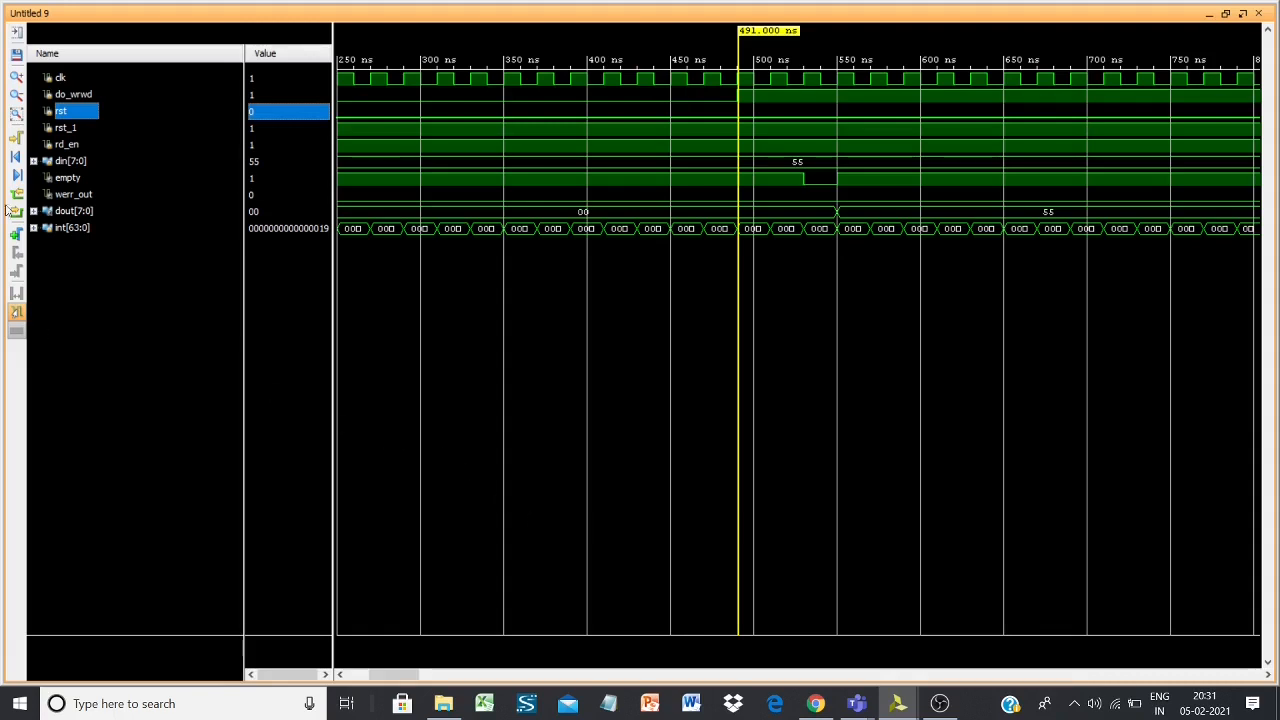
{"action": "left_click", "coordinate": [63, 178]}
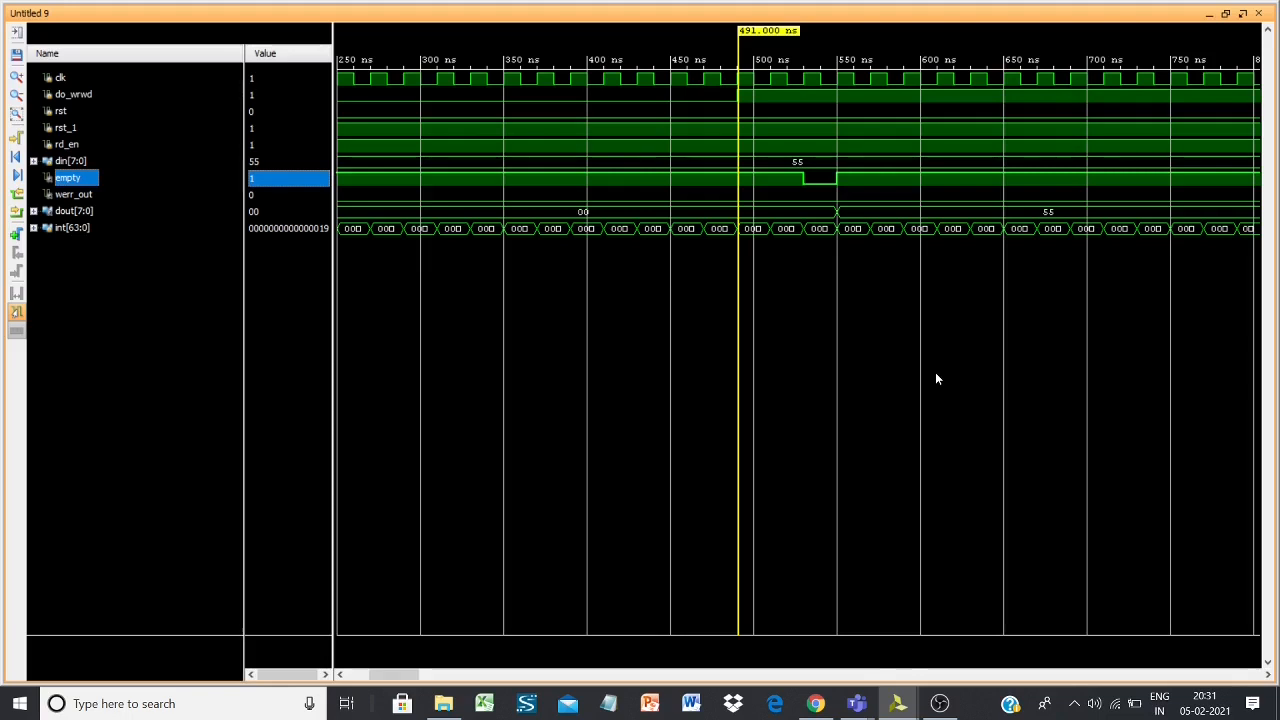
Step: Examine dout[7:0] against the empty pulse with the time cursor at about 550 ns, highlighting rd_en and din[7:0] as well
{"action": "left_click", "coordinate": [16, 96]}
{"action": "left_click", "coordinate": [16, 97]}
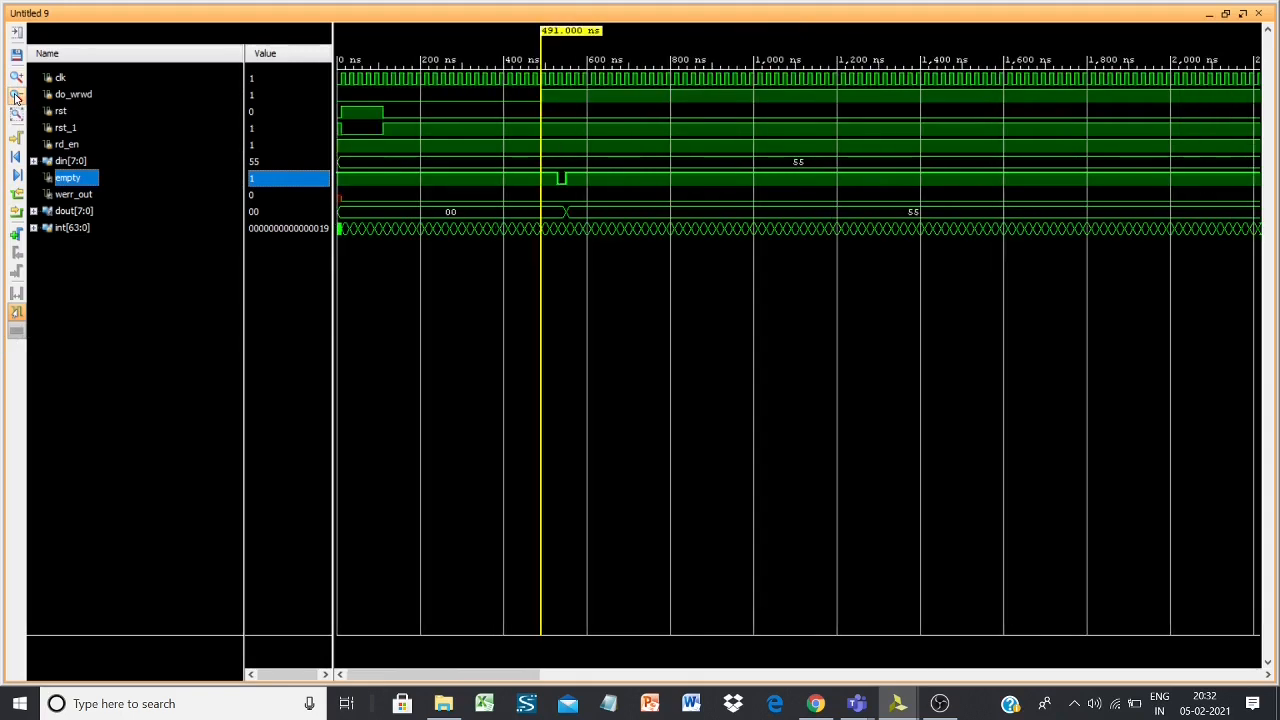
{"action": "left_click", "coordinate": [68, 211]}
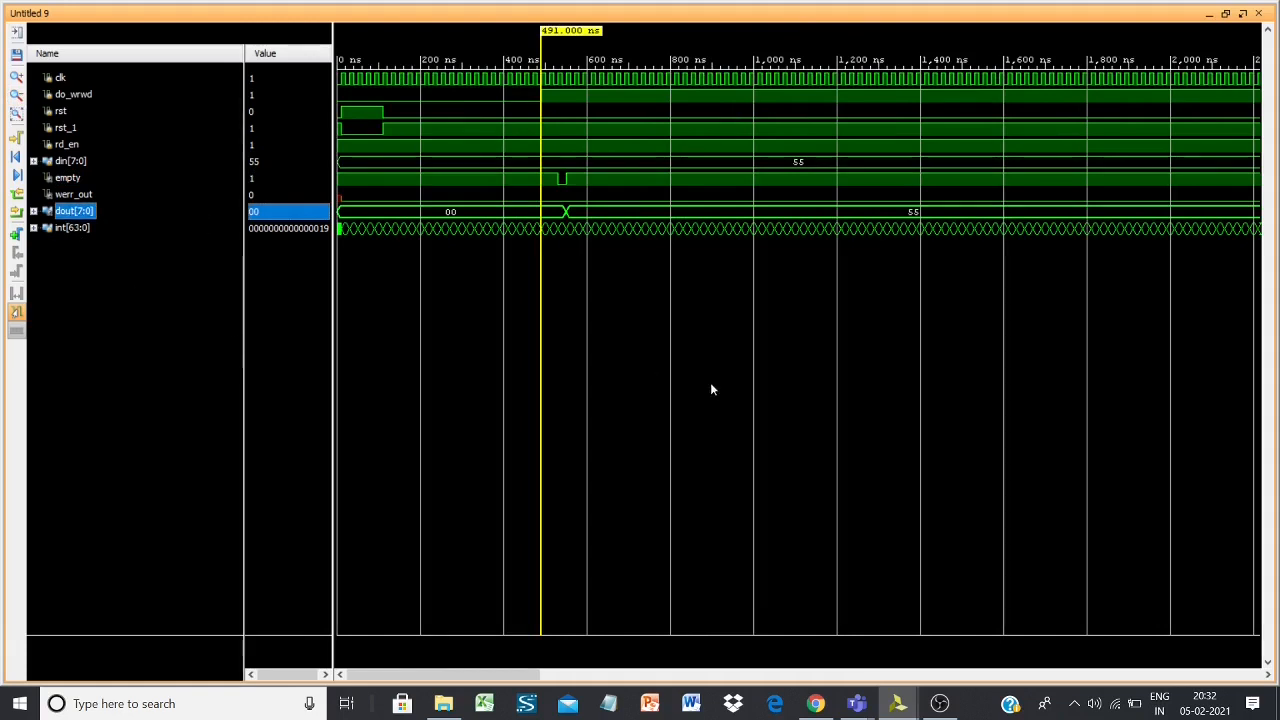
{"action": "left_click", "coordinate": [16, 79]}
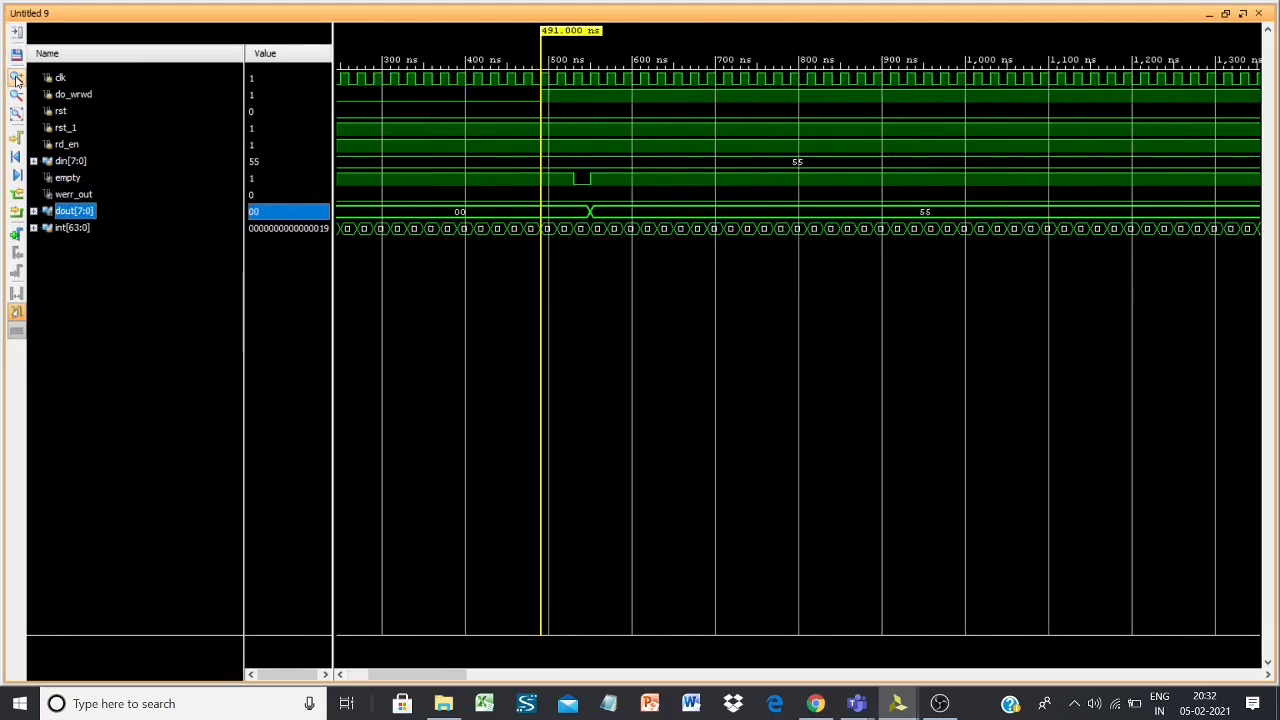
{"action": "left_click", "coordinate": [16, 79]}
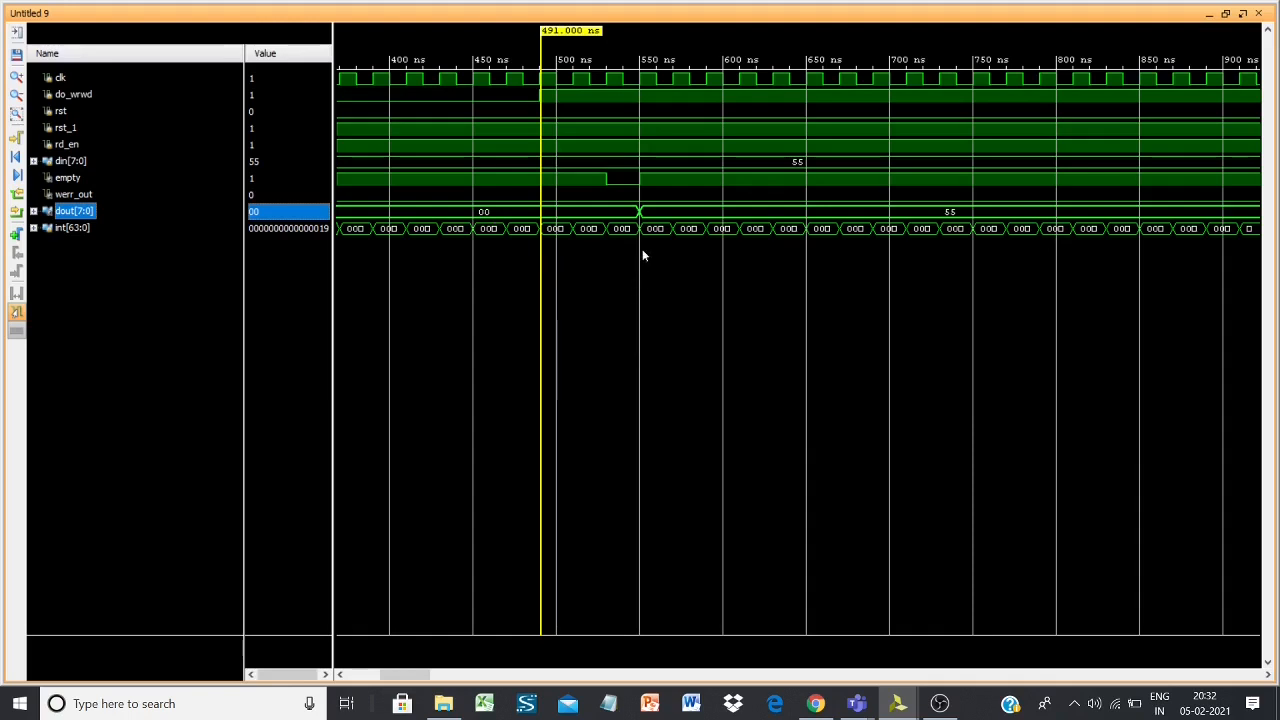
{"action": "left_click", "coordinate": [640, 184]}
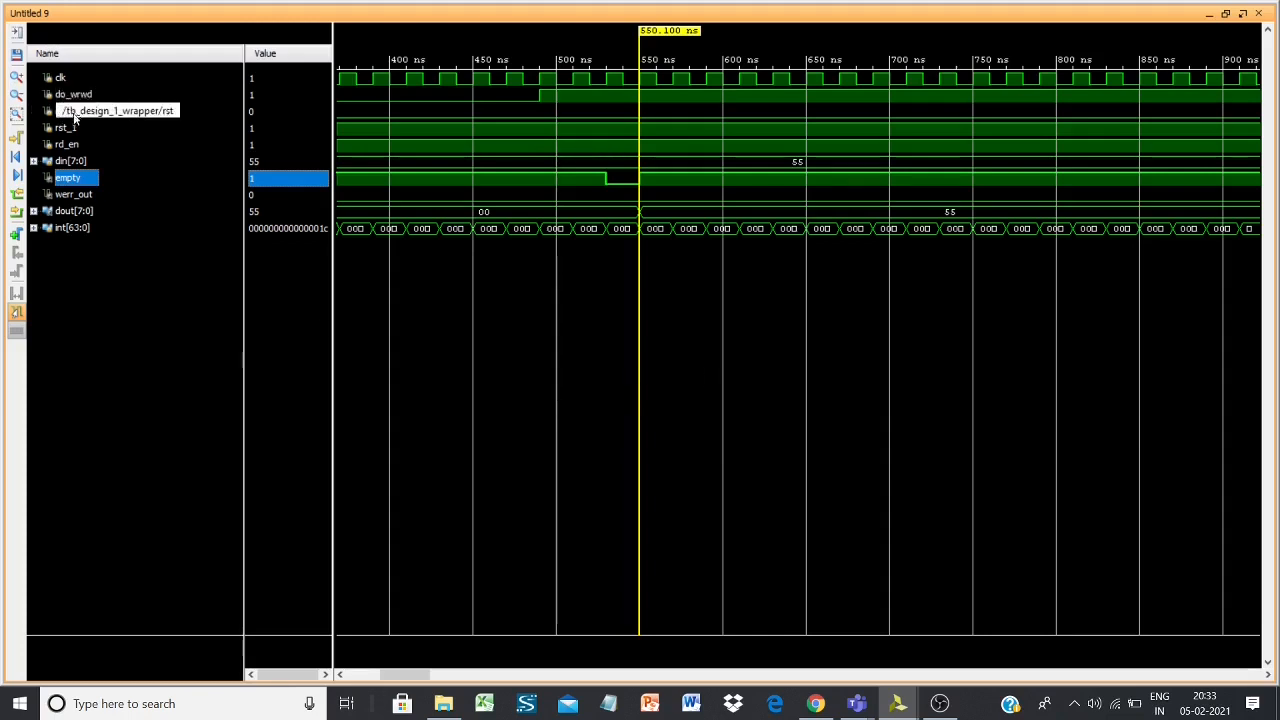
{"action": "left_click", "coordinate": [74, 147]}
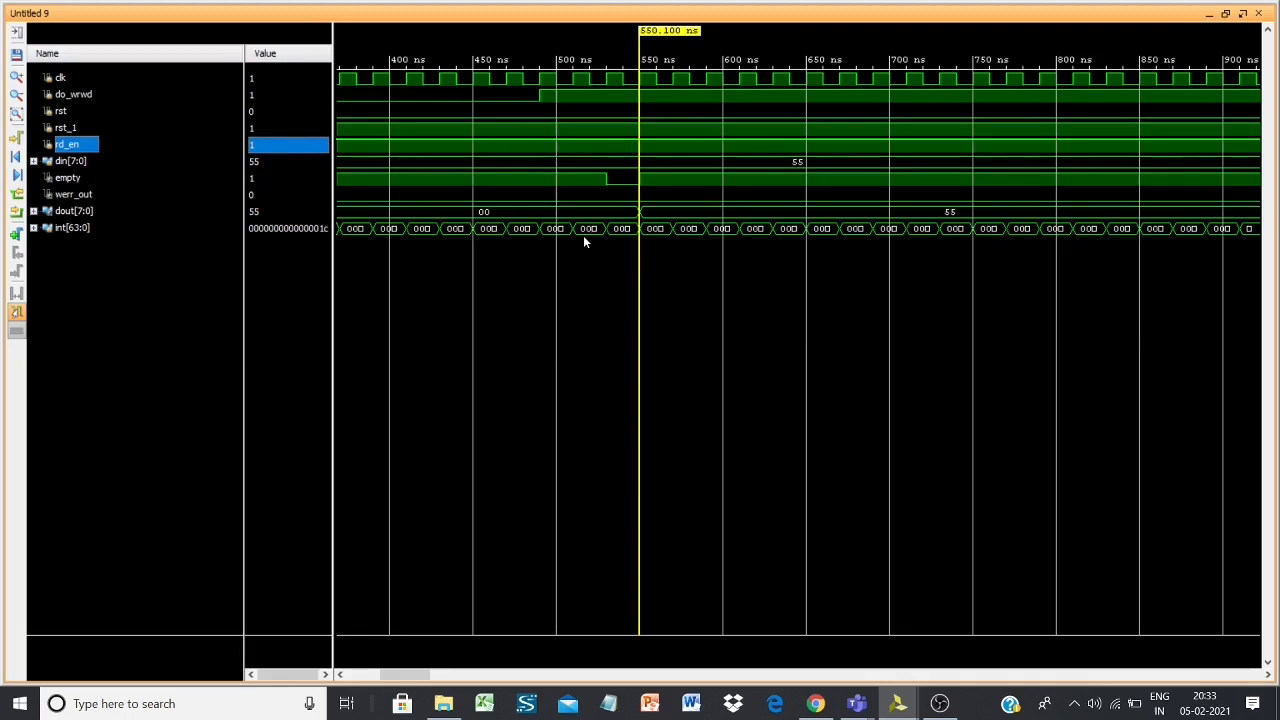
{"action": "left_click", "coordinate": [75, 165]}
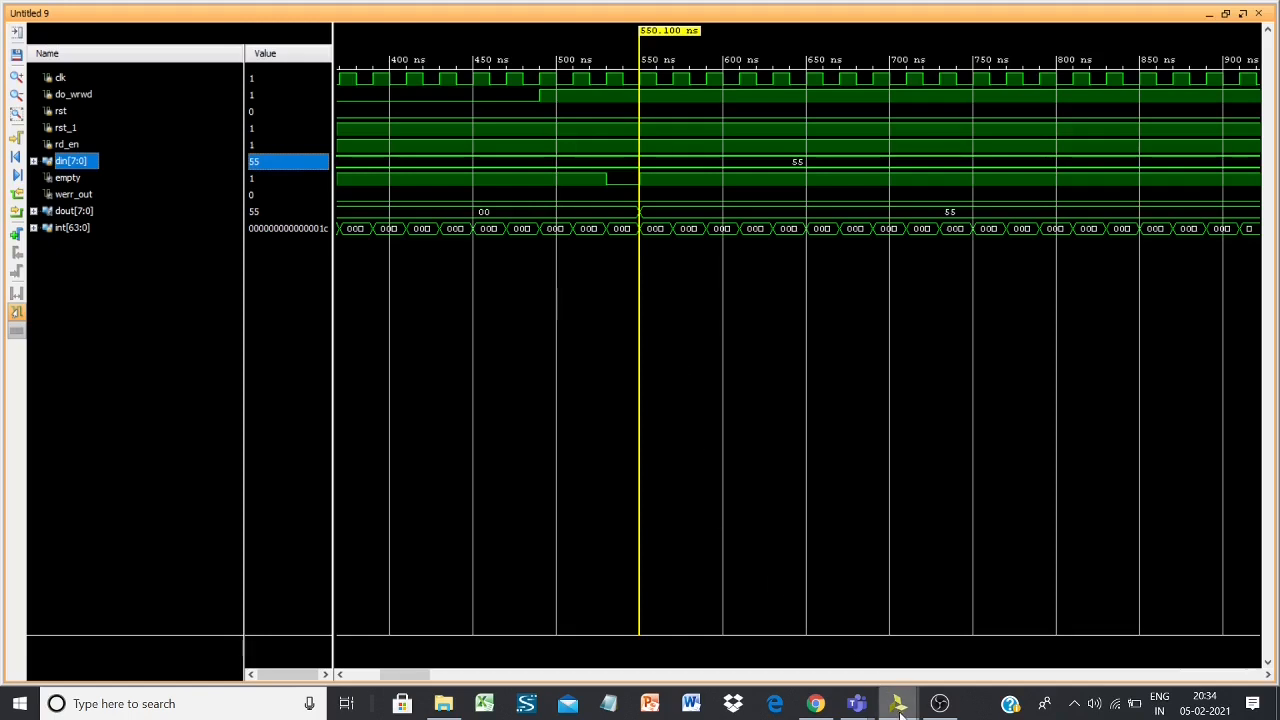
Step: Bring the floating tb_fifosys.v testbench window forward and dock it back into the main project window
{"action": "mouse_move", "coordinate": [899, 712]}
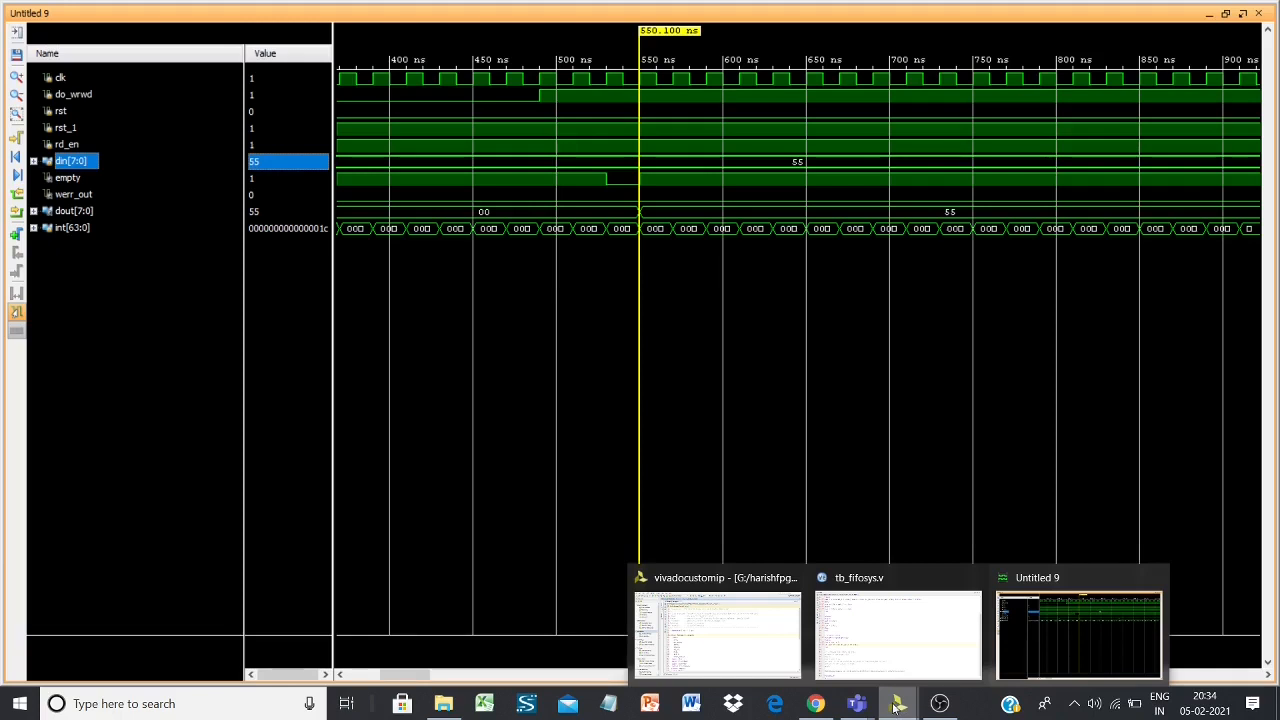
{"action": "left_click", "coordinate": [782, 657]}
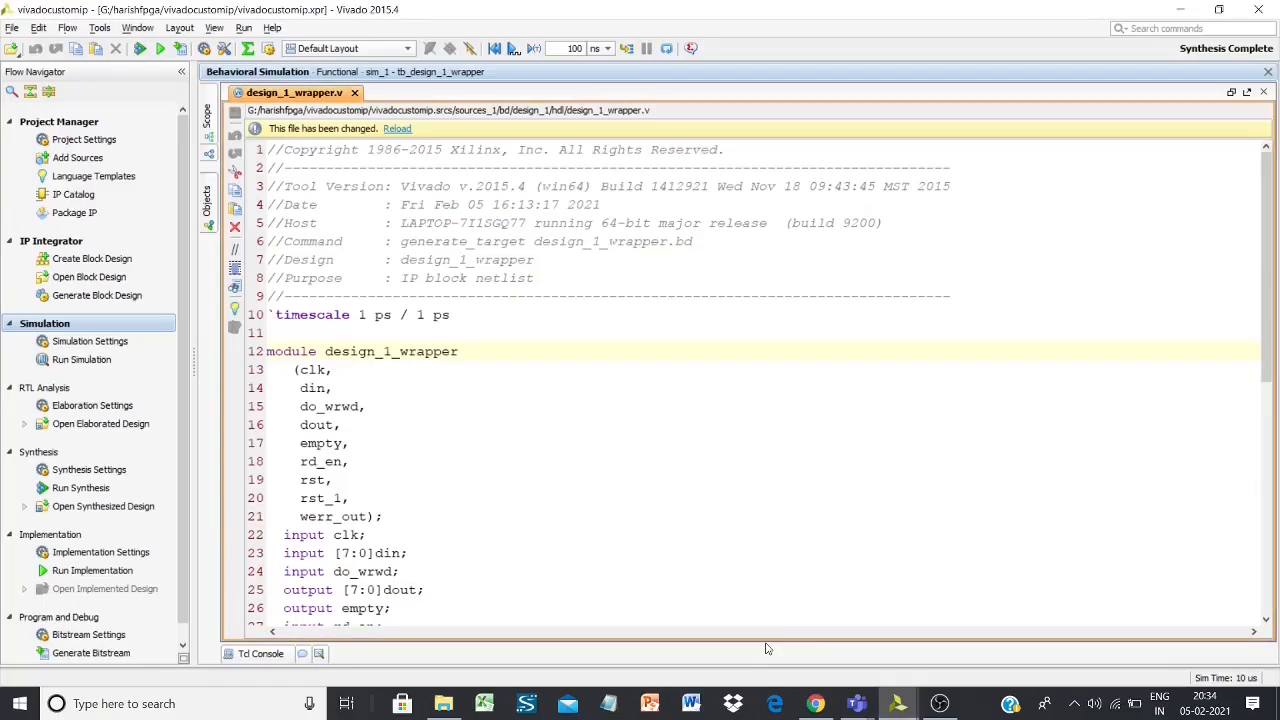
{"action": "left_click", "coordinate": [71, 124]}
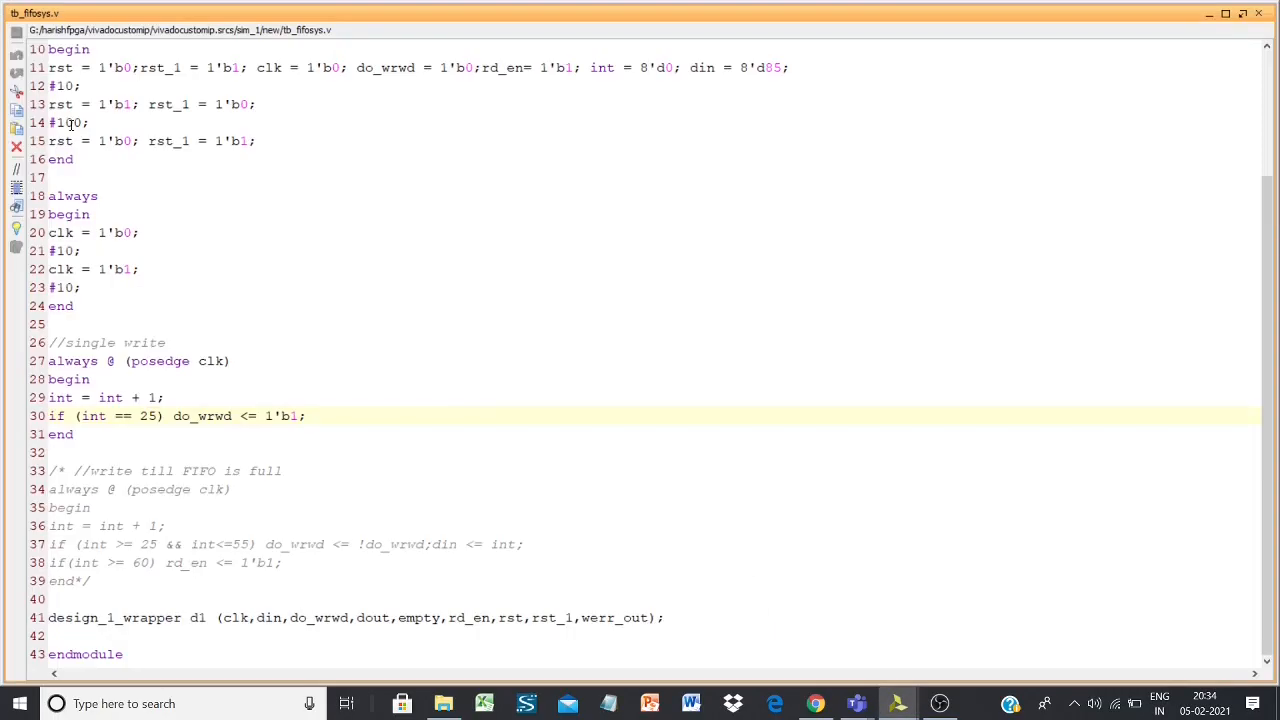
{"action": "left_click", "coordinate": [1248, 14]}
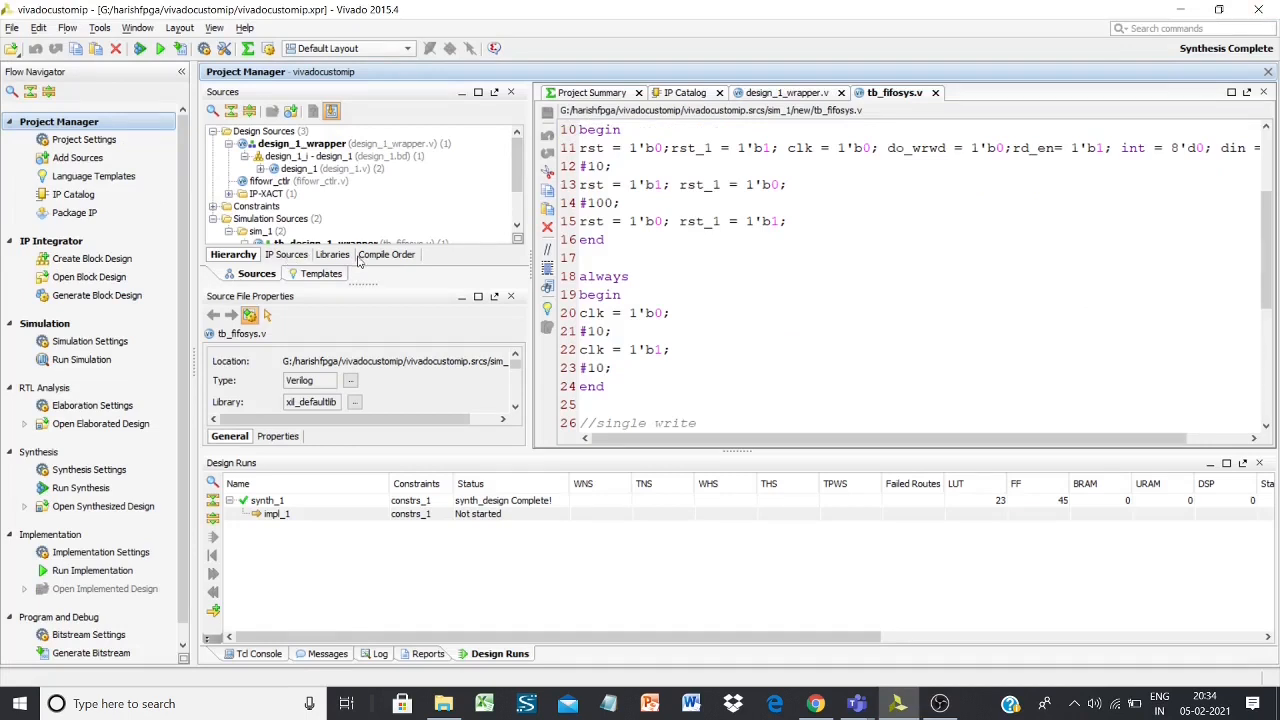
Step: Return to the behavioral simulation and expand the scope hierarchy from d1 down to the blocks inside design_1_i
{"action": "left_click", "coordinate": [285, 254]}
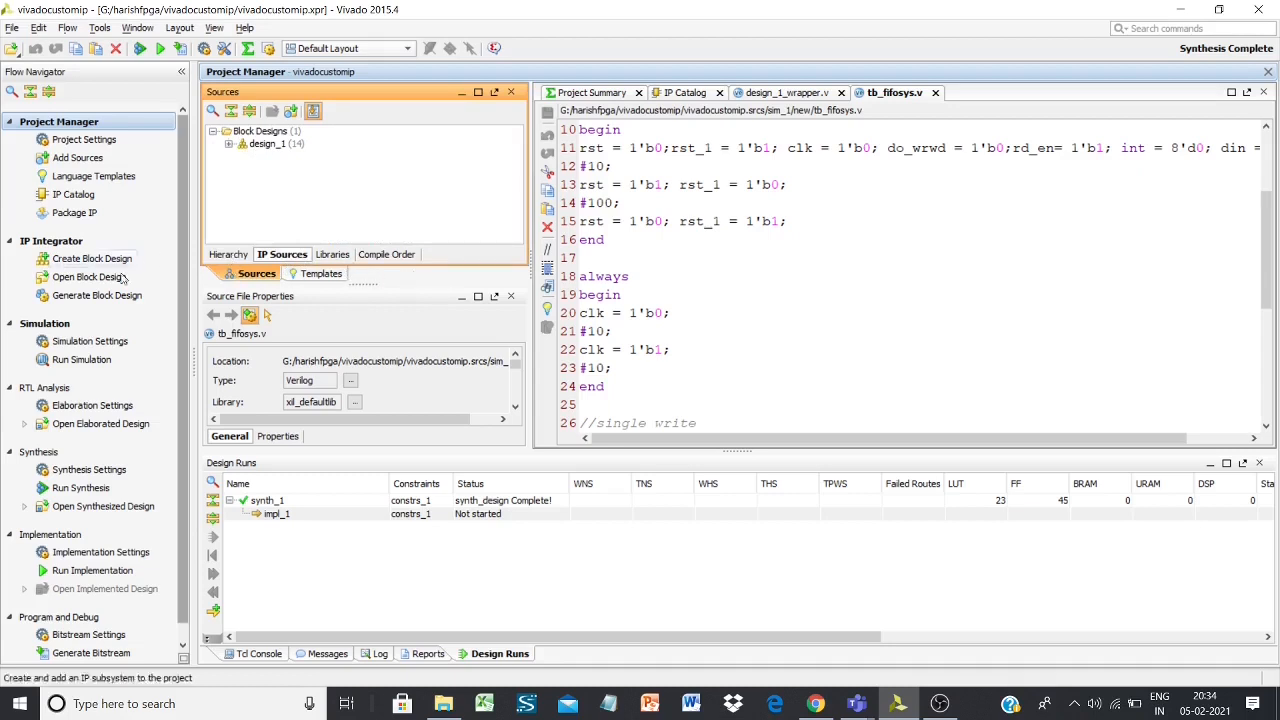
{"action": "left_click", "coordinate": [82, 359]}
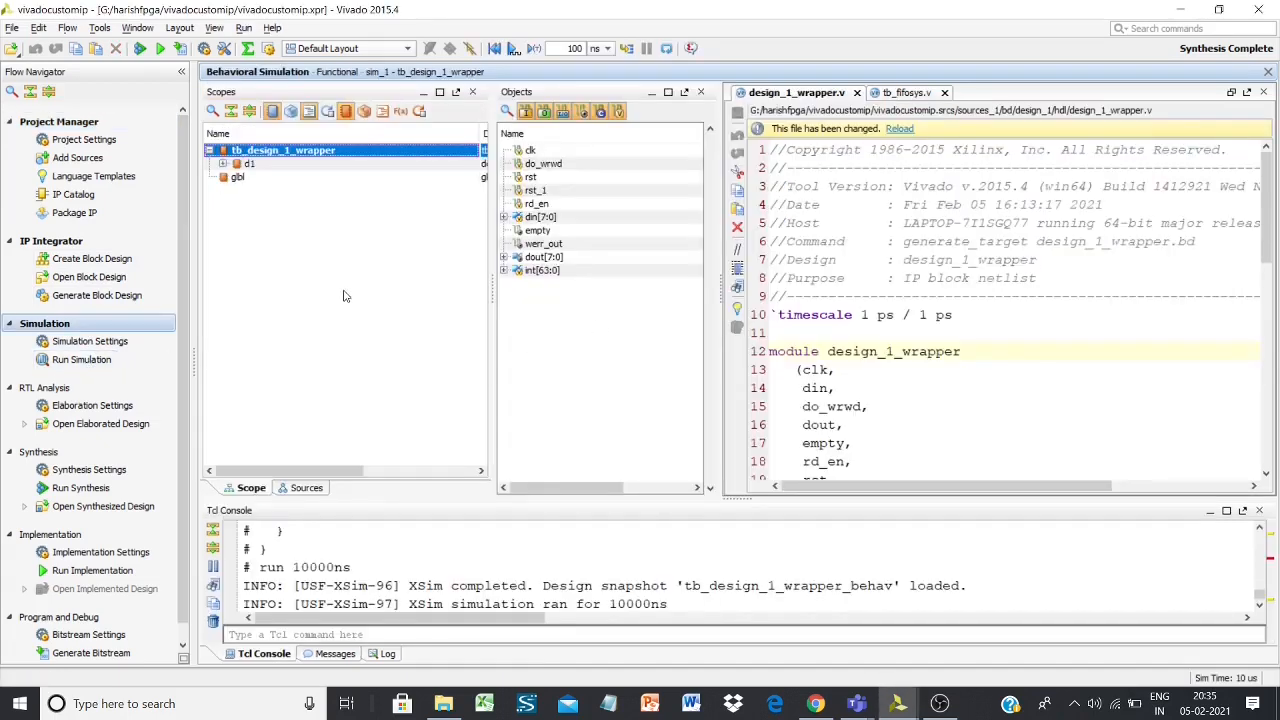
{"action": "left_click", "coordinate": [223, 163]}
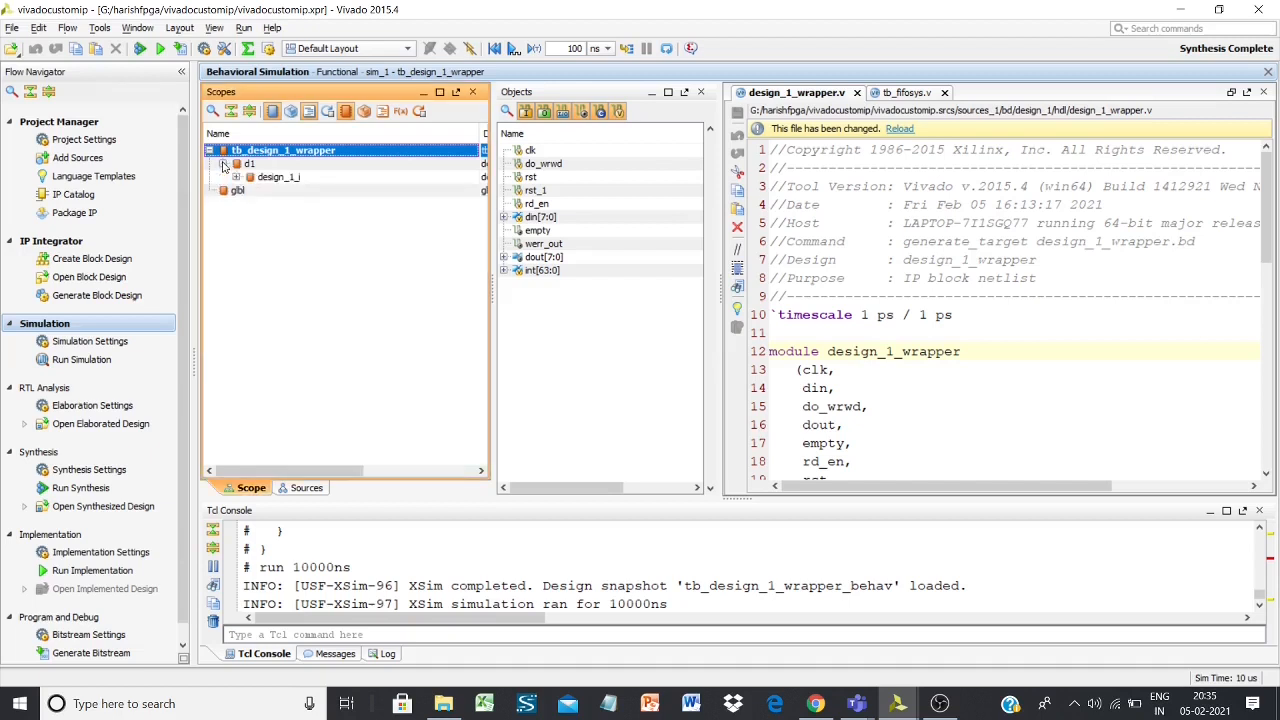
{"action": "left_click", "coordinate": [236, 177]}
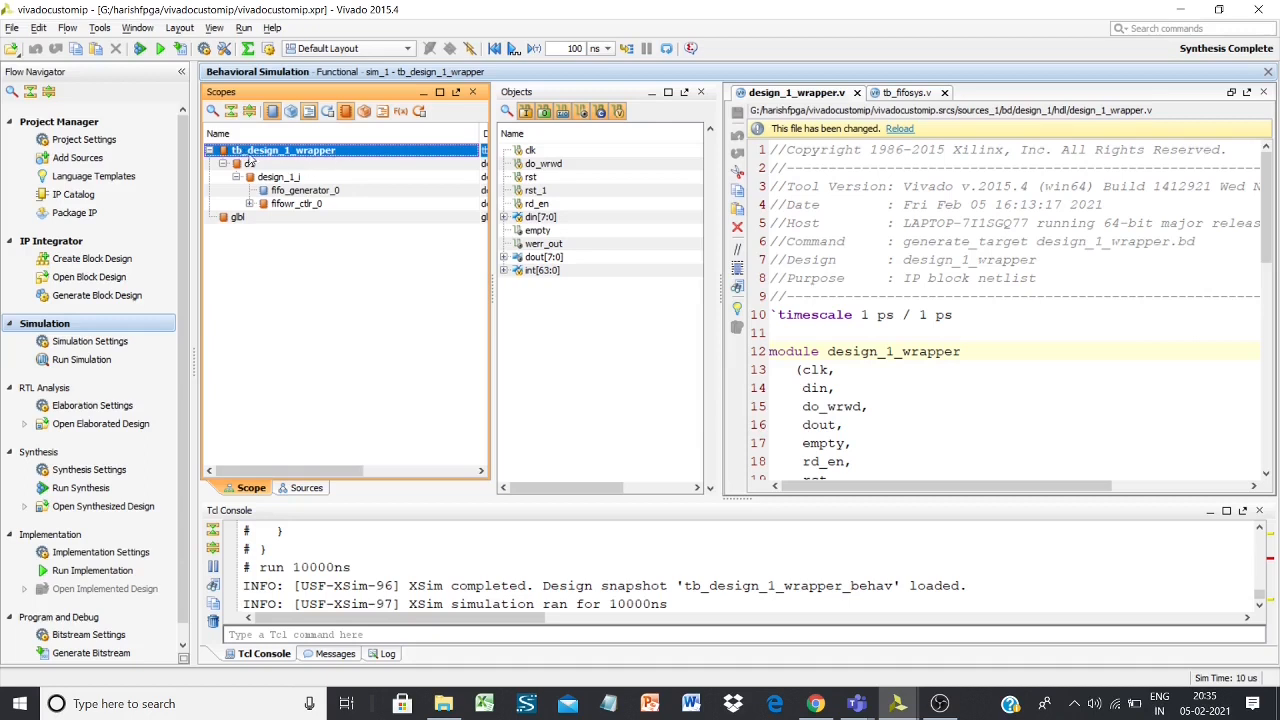
Step: View the signals of fifo_generator_0 and fifowr_ctlr_0, and add the full and wen_out signals of fifowr_ctlr_0 to the wave window
{"action": "left_click", "coordinate": [308, 191]}
{"action": "left_click", "coordinate": [308, 206]}
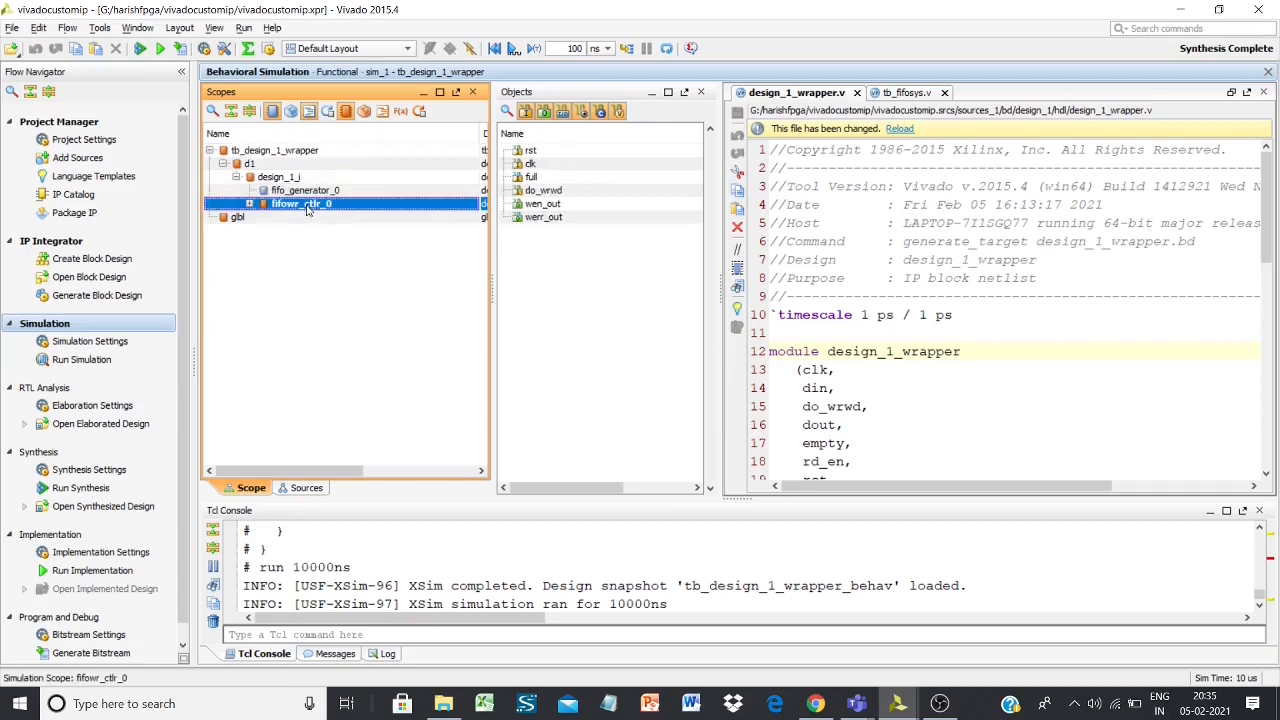
{"action": "left_click", "coordinate": [310, 191]}
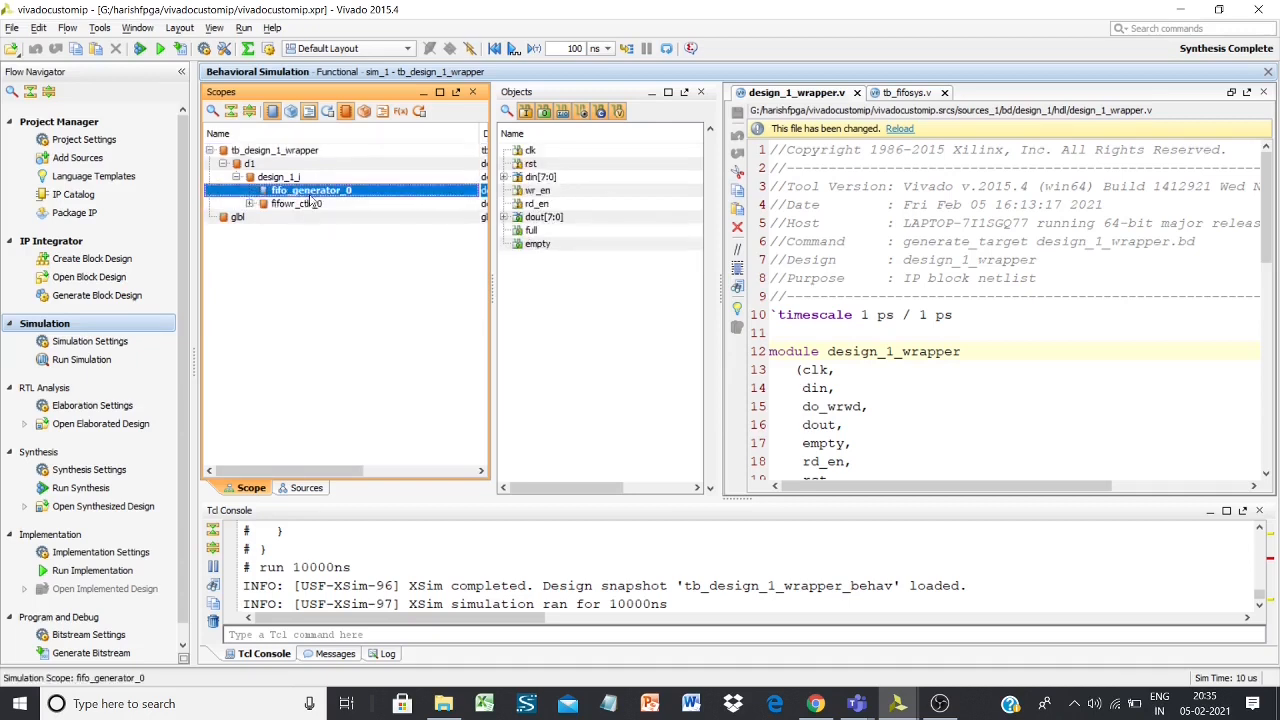
{"action": "left_click", "coordinate": [310, 204]}
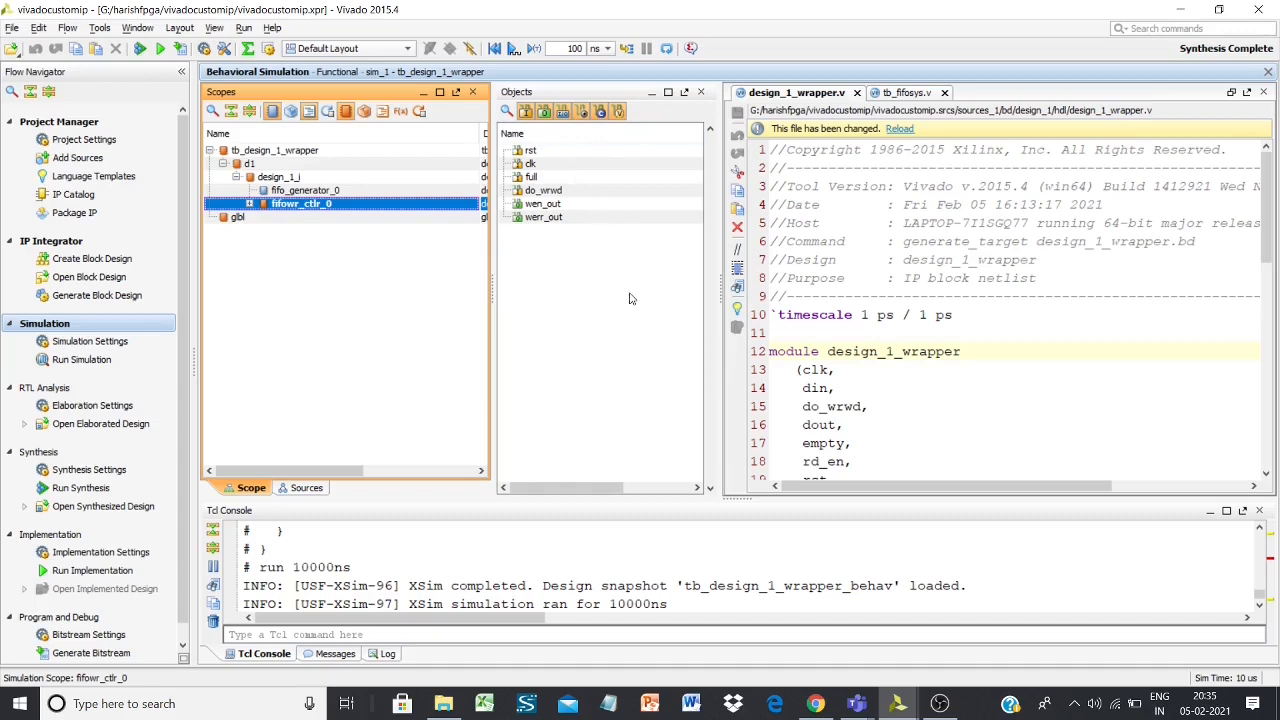
{"action": "left_click", "coordinate": [548, 178]}
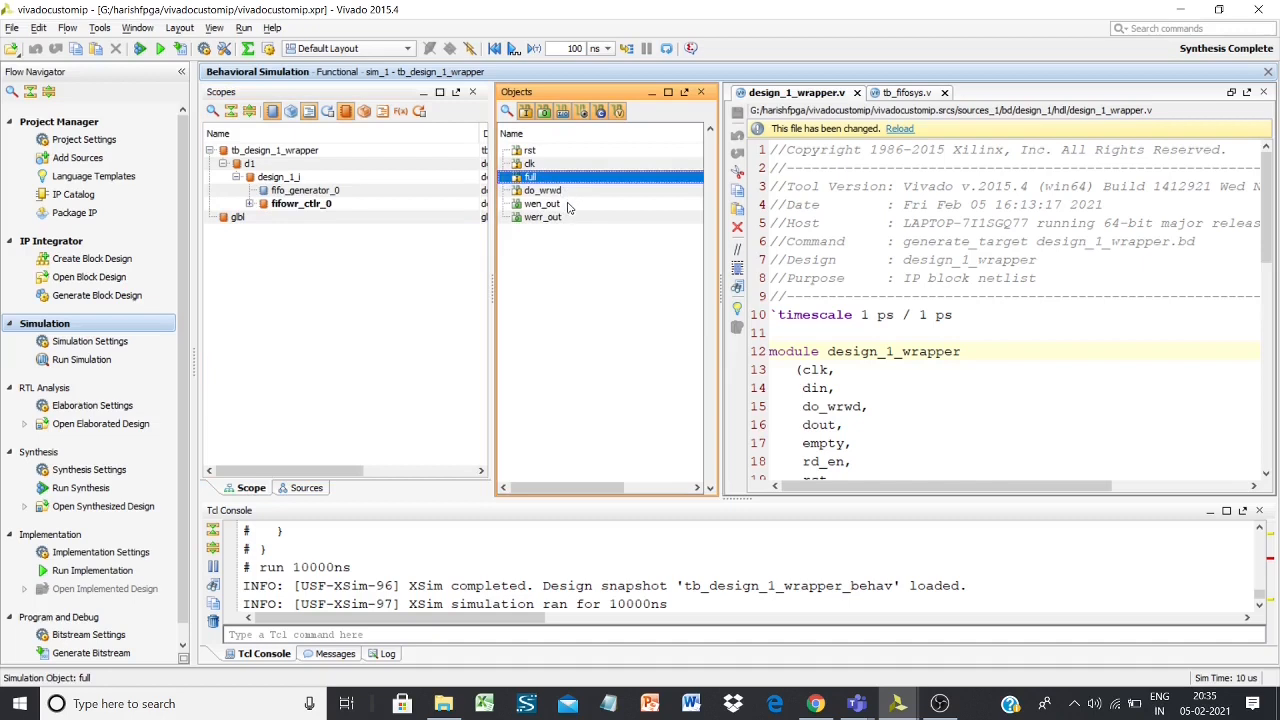
{"action": "left_click", "coordinate": [562, 206], "text": "ctrl"}
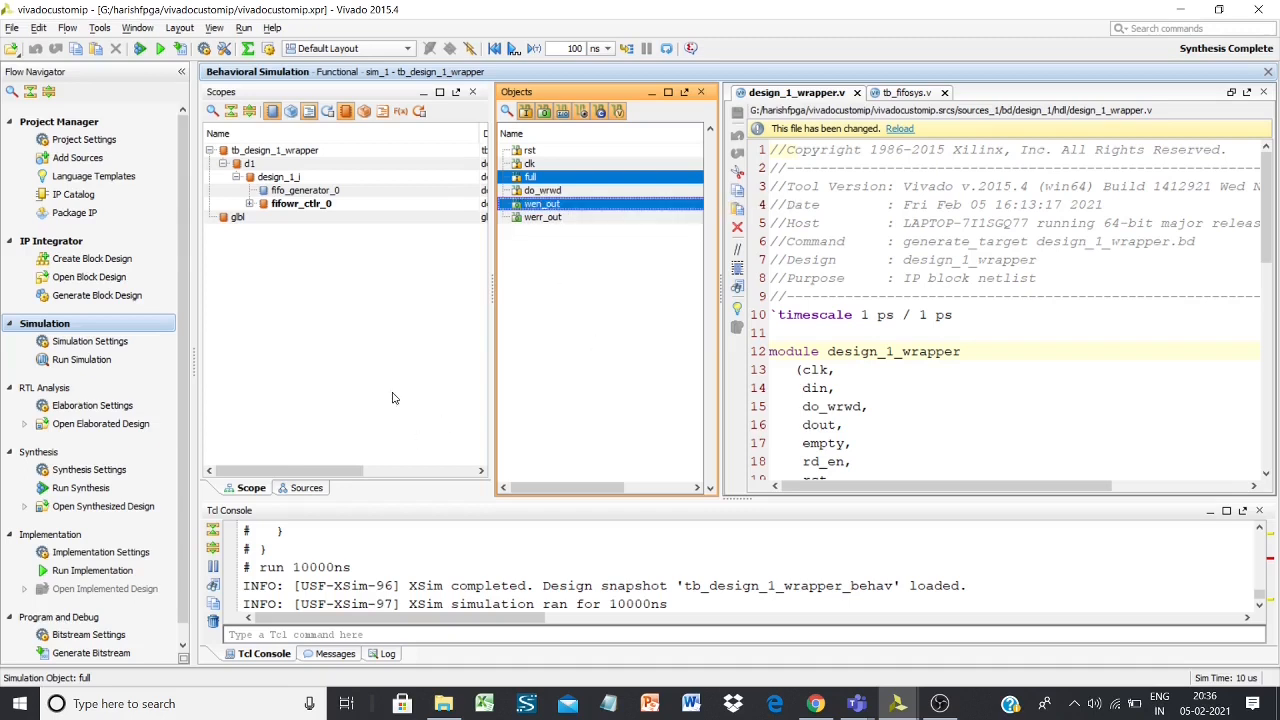
{"action": "right_click", "coordinate": [586, 205]}
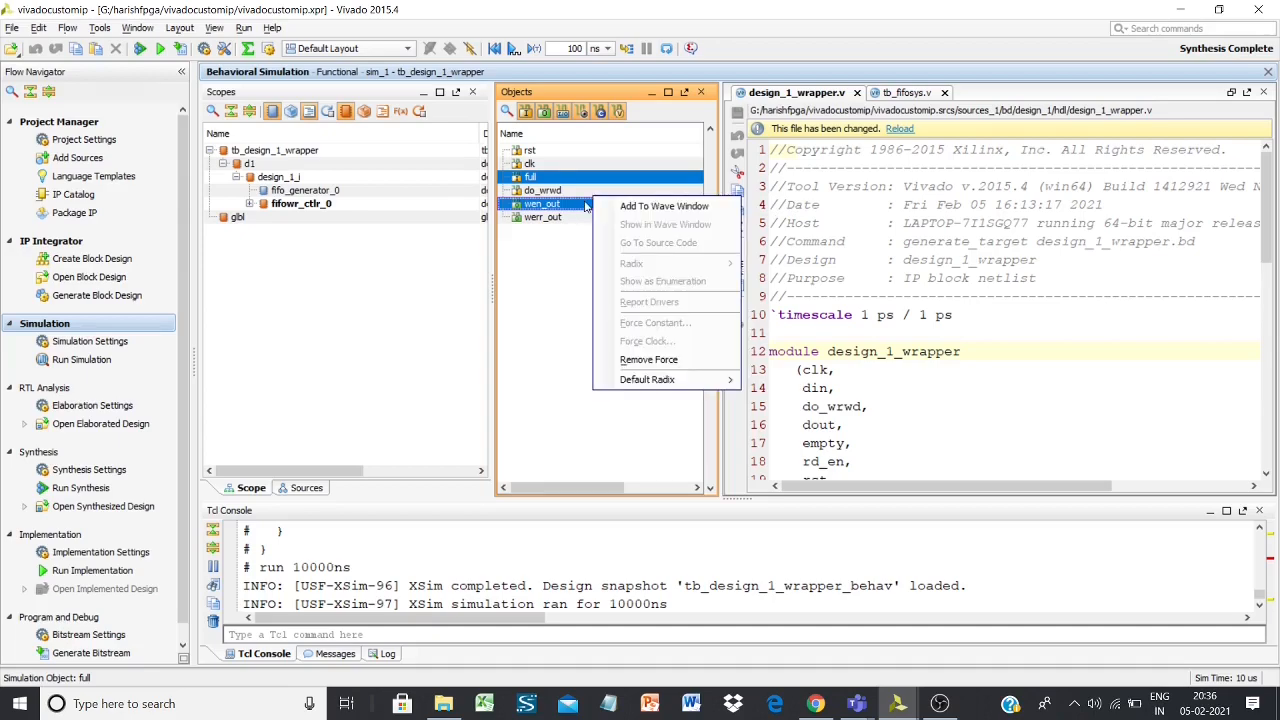
{"action": "left_click", "coordinate": [625, 206]}
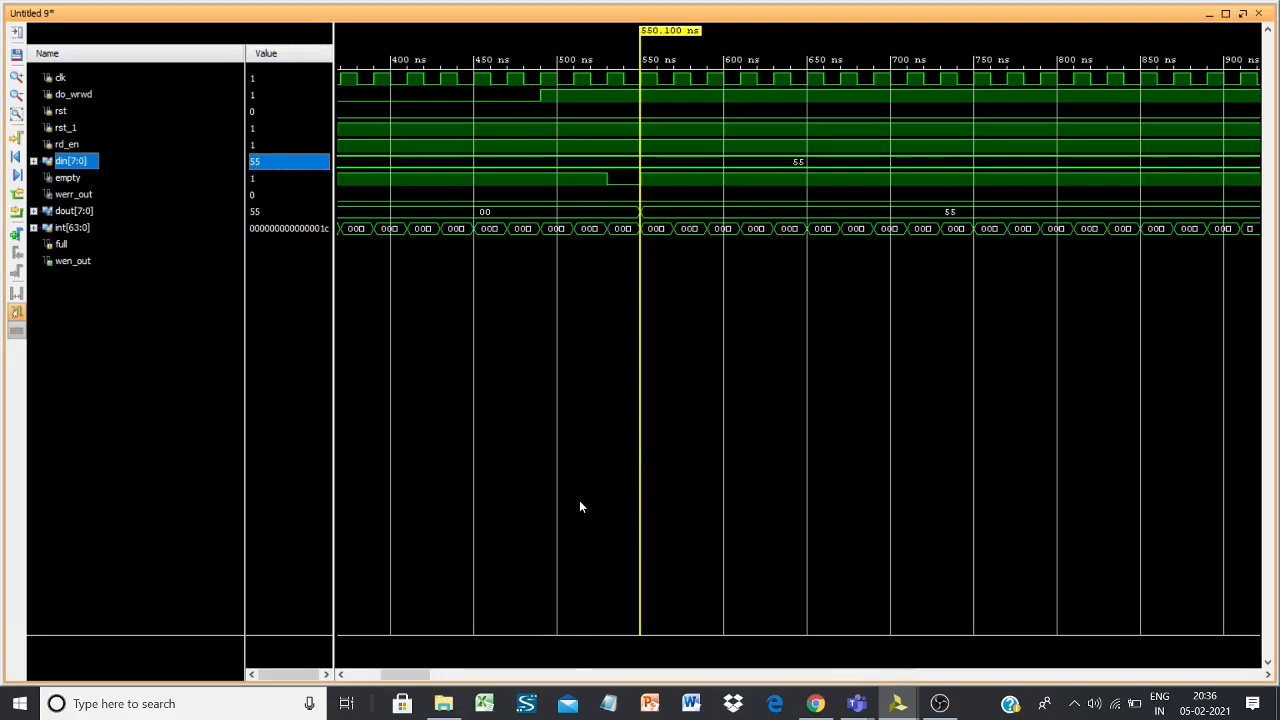
Step: Close and relaunch the behavioral simulation, saving the waveform configuration as tb_design_1_wrapper_behav3.wcfg
{"action": "mouse_move", "coordinate": [897, 707]}
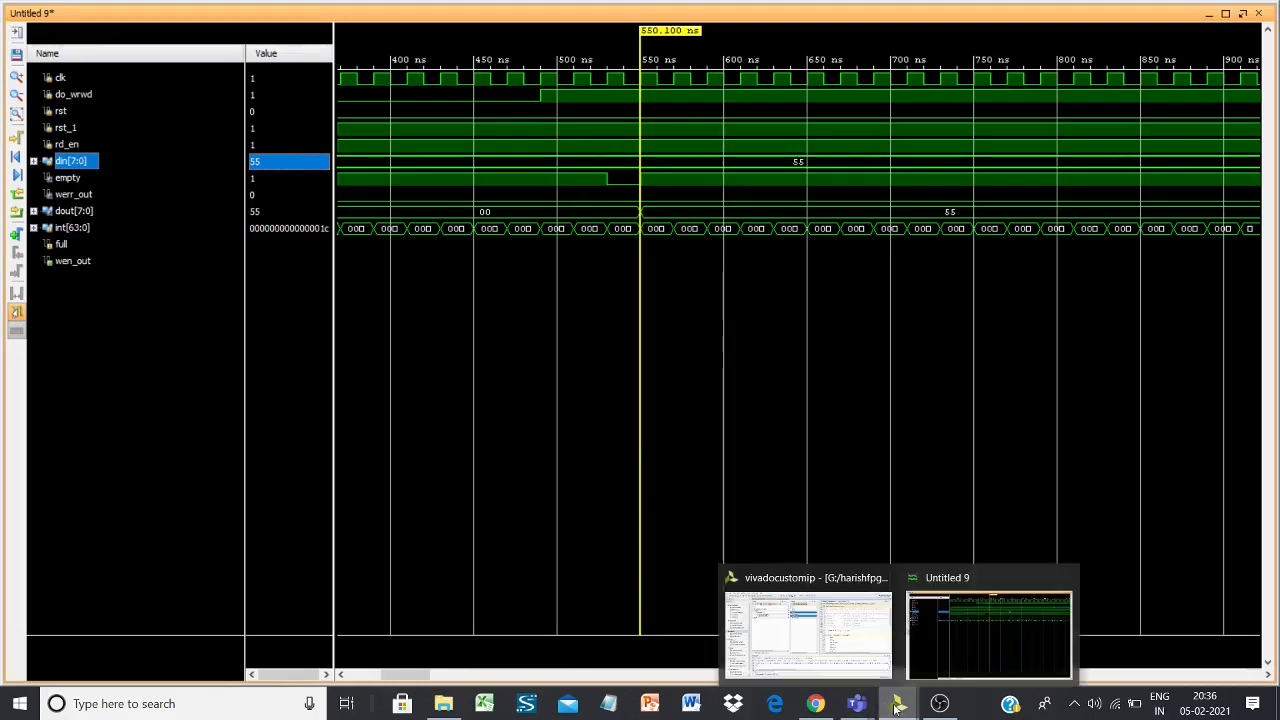
{"action": "left_click", "coordinate": [852, 652]}
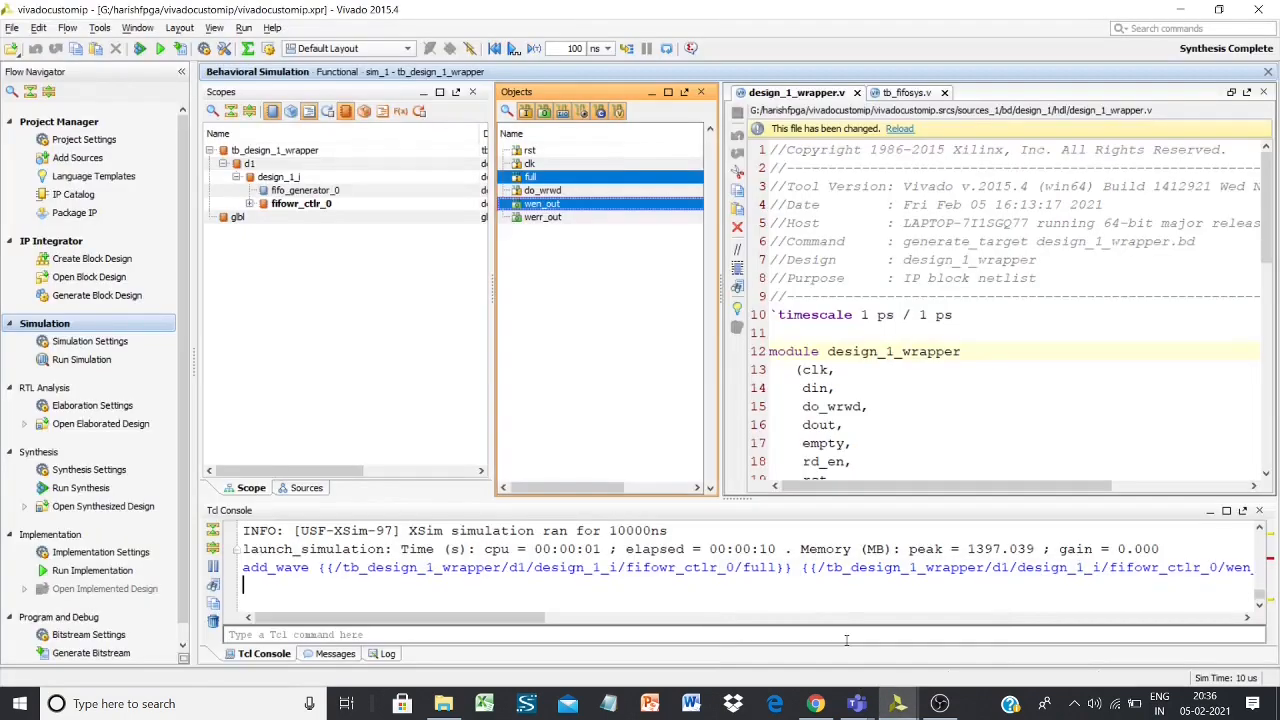
{"action": "left_click", "coordinate": [92, 360]}
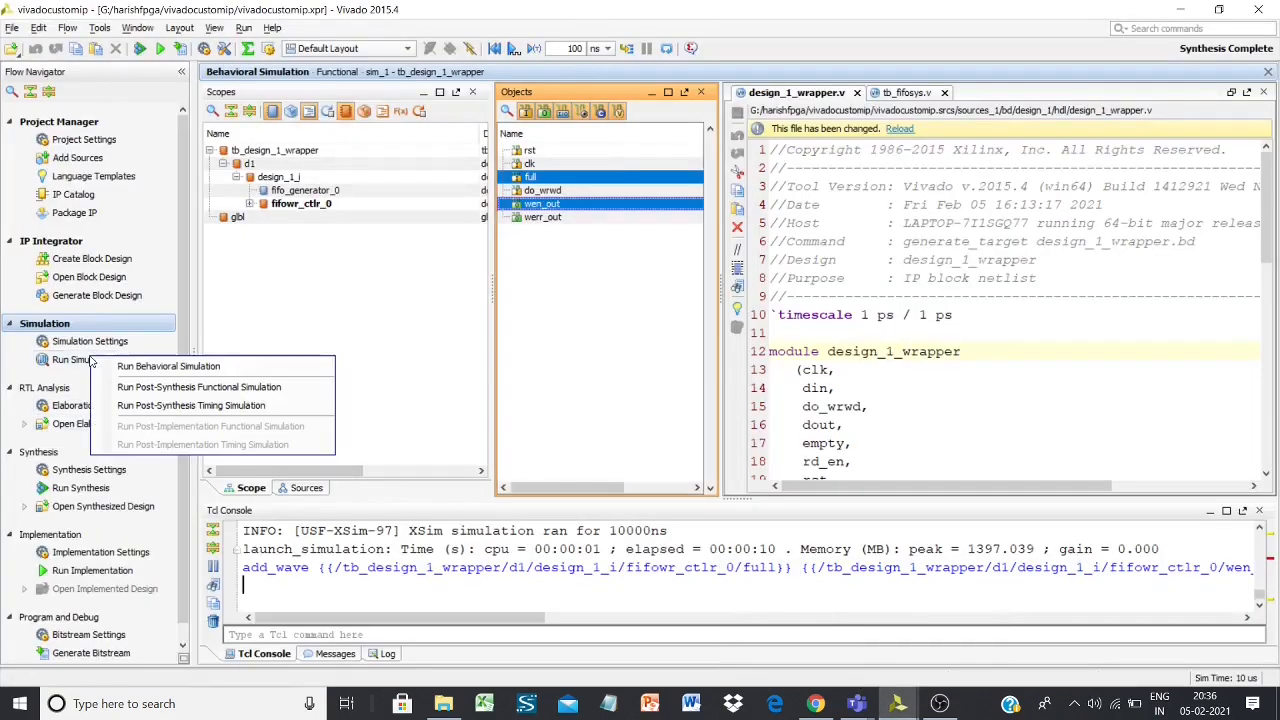
{"action": "left_click", "coordinate": [155, 370]}
{"action": "left_click", "coordinate": [615, 382]}
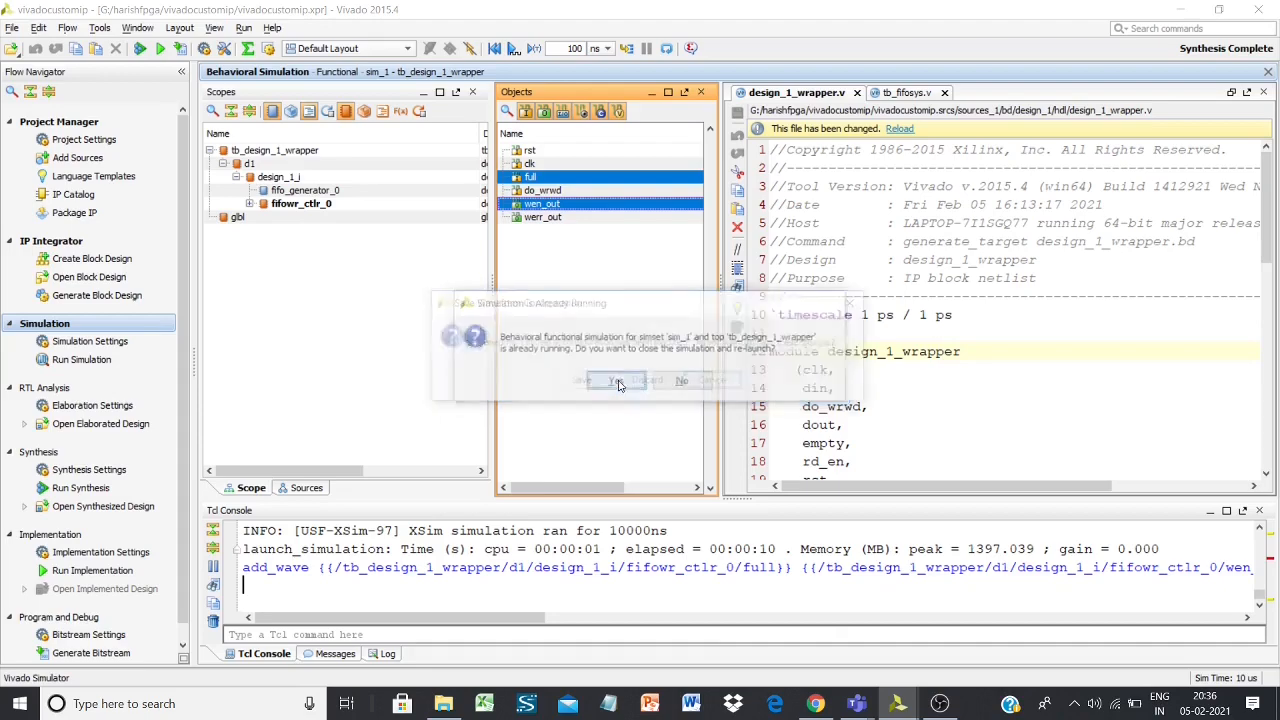
{"action": "left_click", "coordinate": [594, 383]}
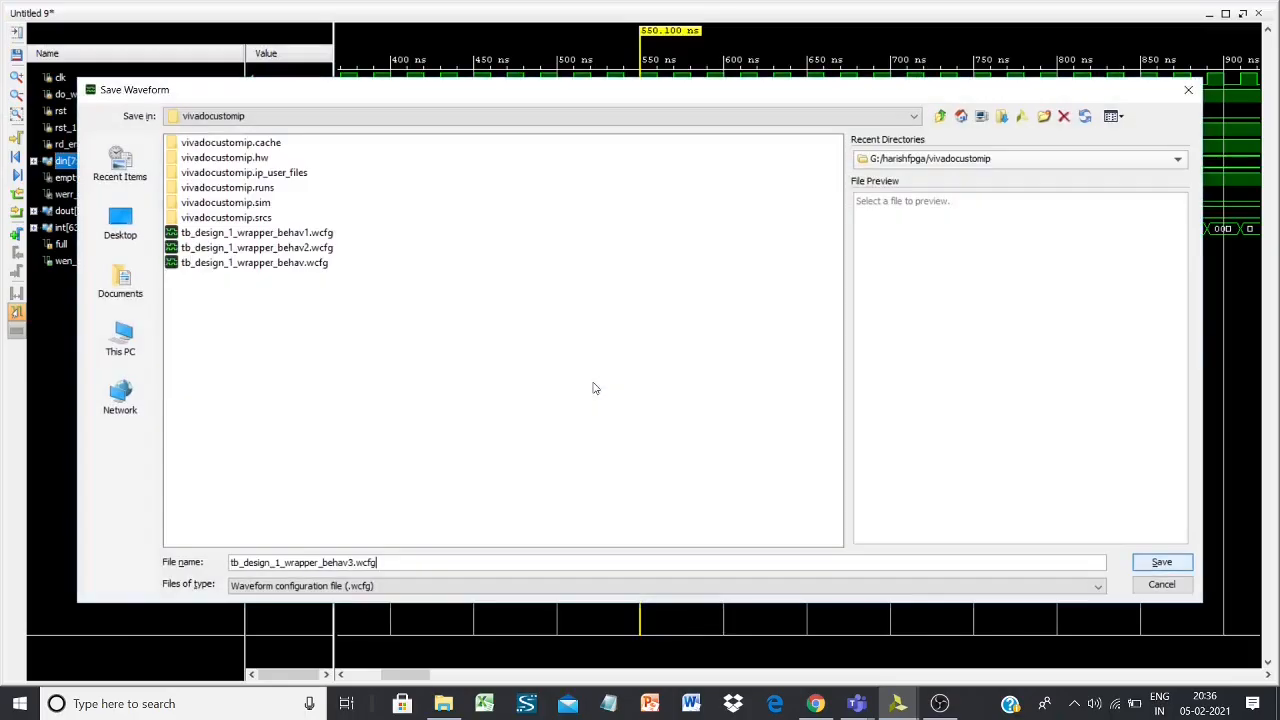
{"action": "left_click", "coordinate": [1162, 562]}
{"action": "left_click", "coordinate": [757, 389]}
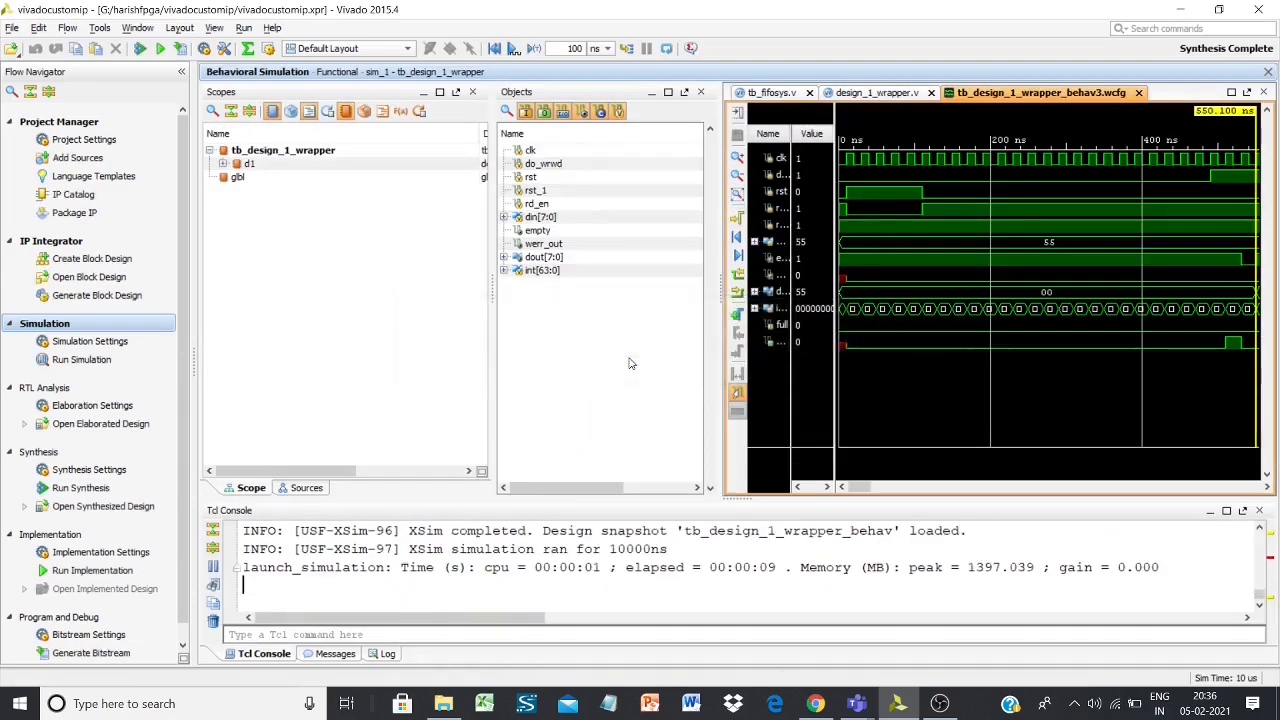
Step: Float the tb_design_1_wrapper_behav3.wcfg waveform in a maximized window and enlarge the time span around 550 ns
{"action": "left_click", "coordinate": [1246, 92]}
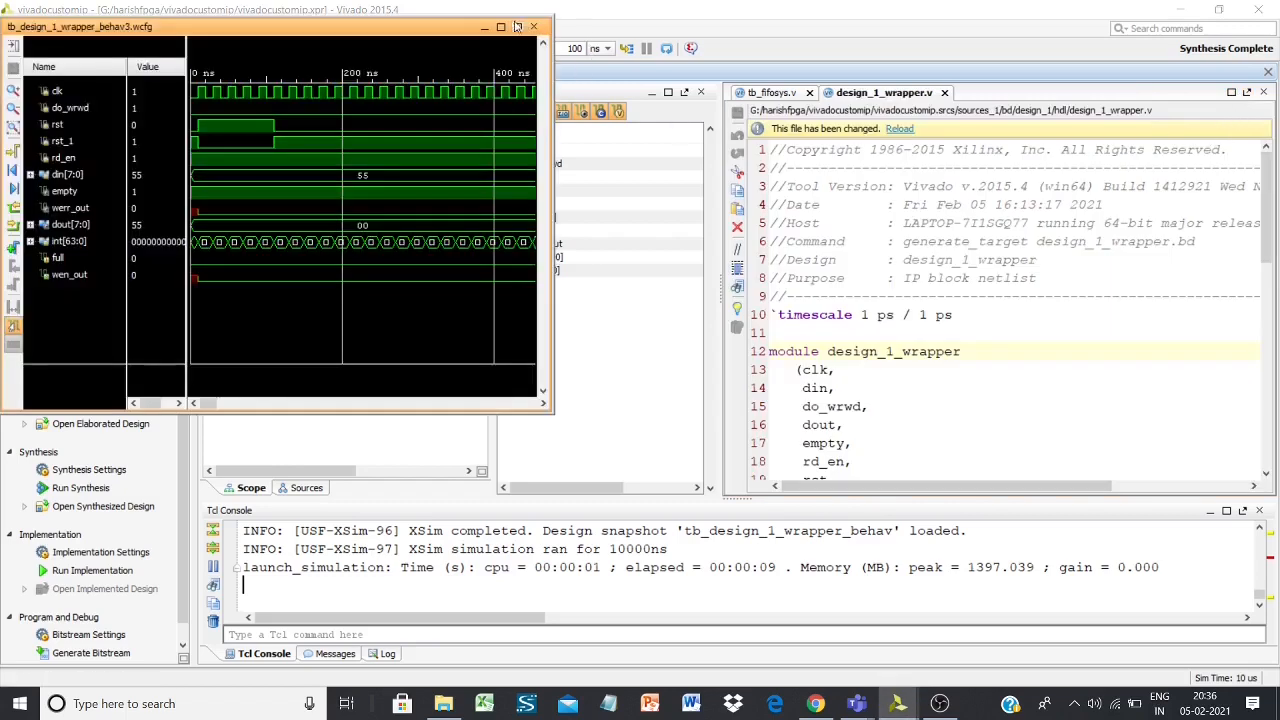
{"action": "left_click", "coordinate": [501, 27]}
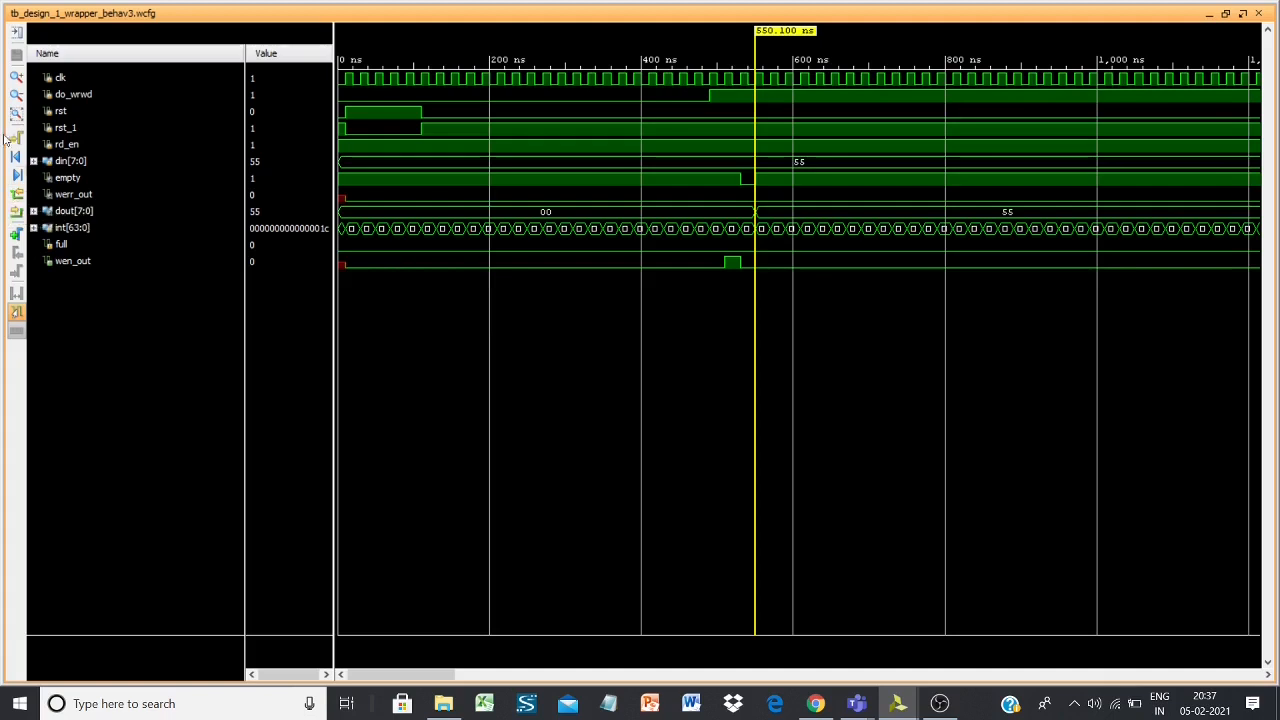
{"action": "left_click", "coordinate": [17, 78]}
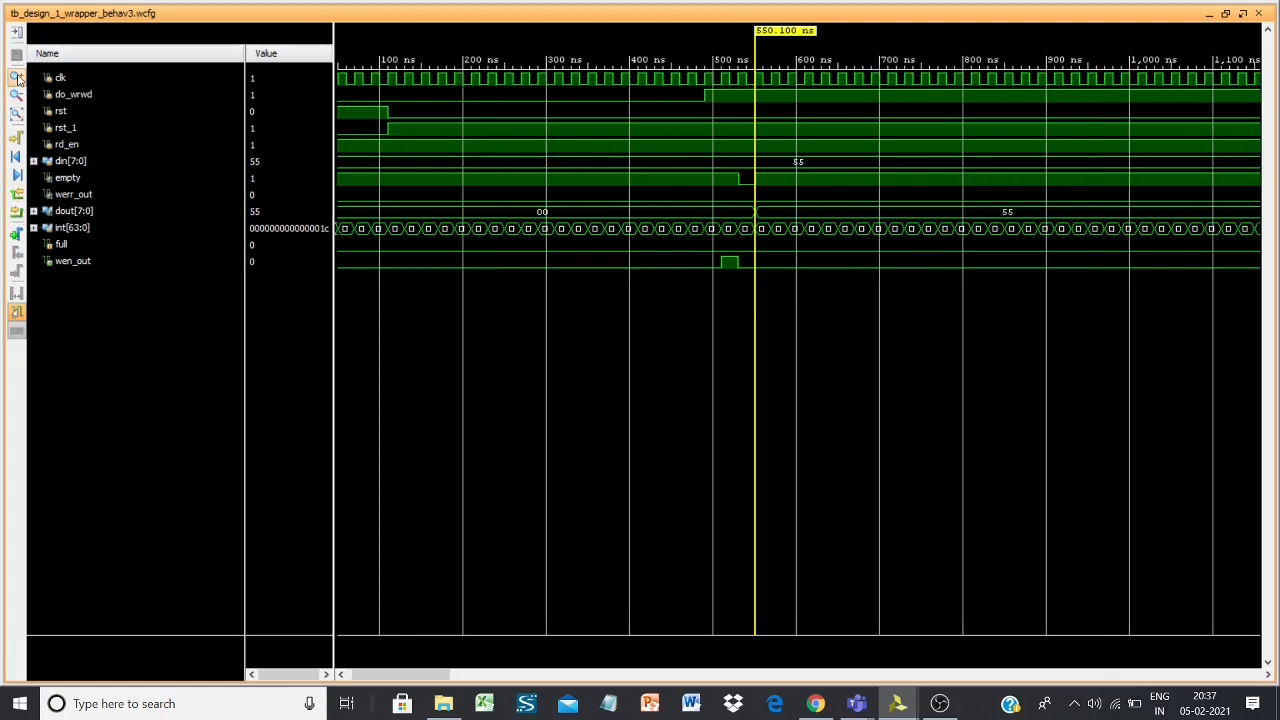
{"action": "left_click", "coordinate": [17, 78]}
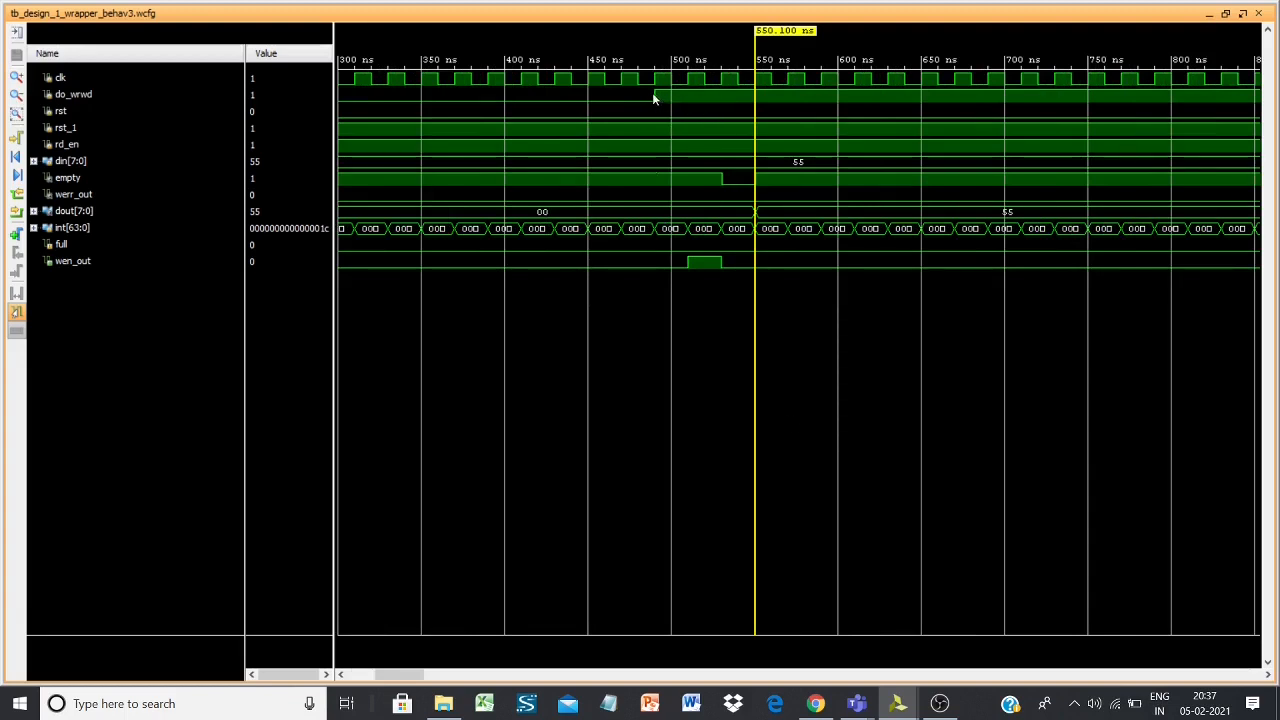
Step: Examine the do_wrwd rise at about 490 ns, the empty drop at 530 ns and the dout[7:0] change using the time cursor
{"action": "left_click_drag", "start_coordinate": [754, 43], "coordinate": [655, 60]}
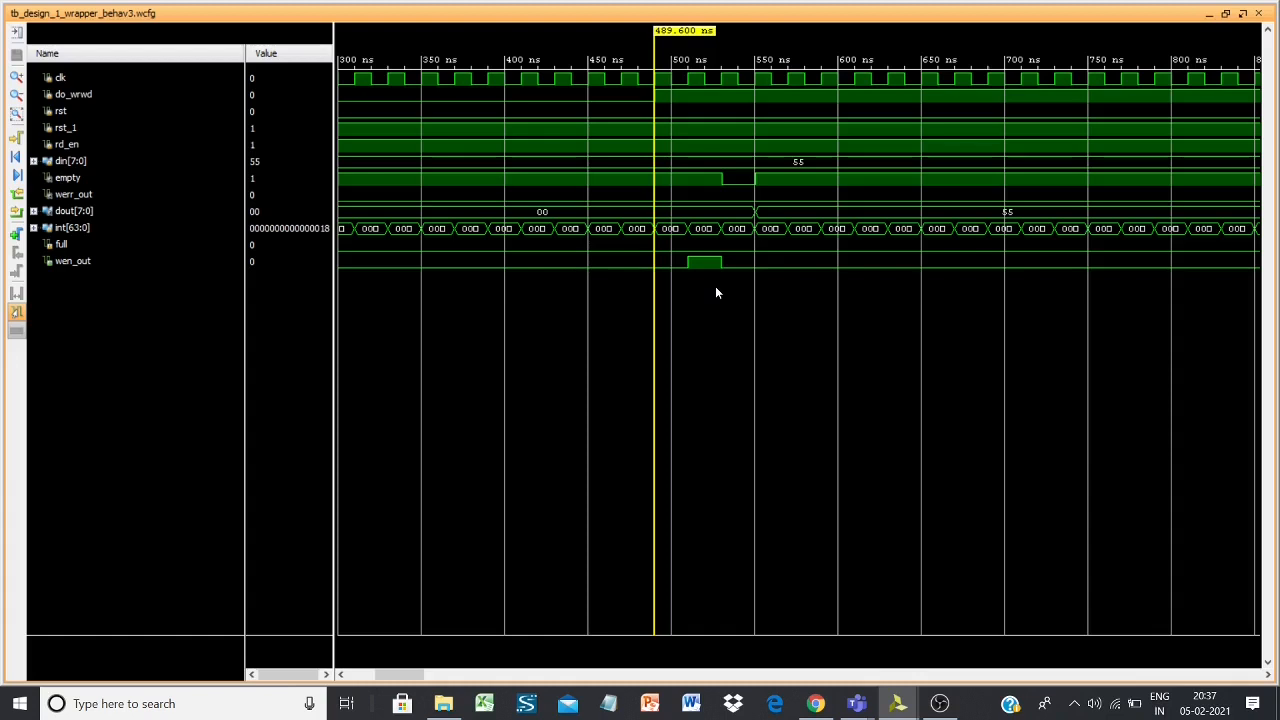
{"action": "left_click", "coordinate": [723, 180]}
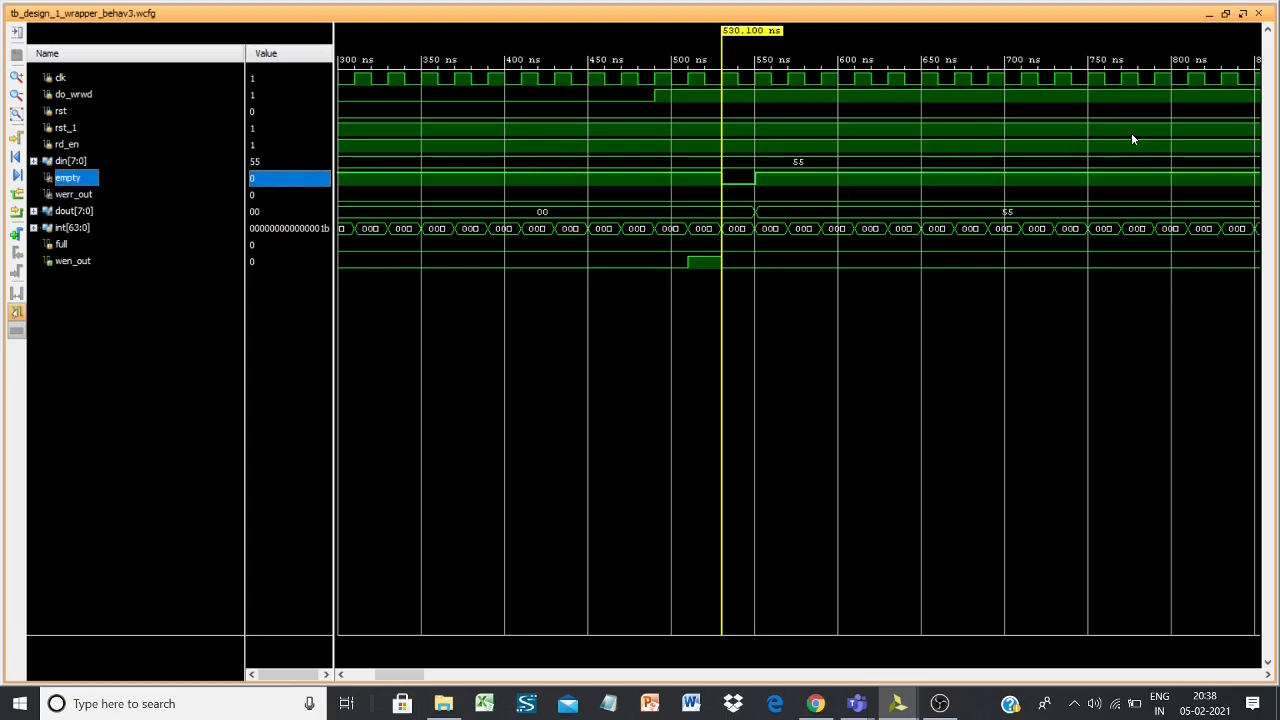
{"action": "left_click", "coordinate": [755, 214]}
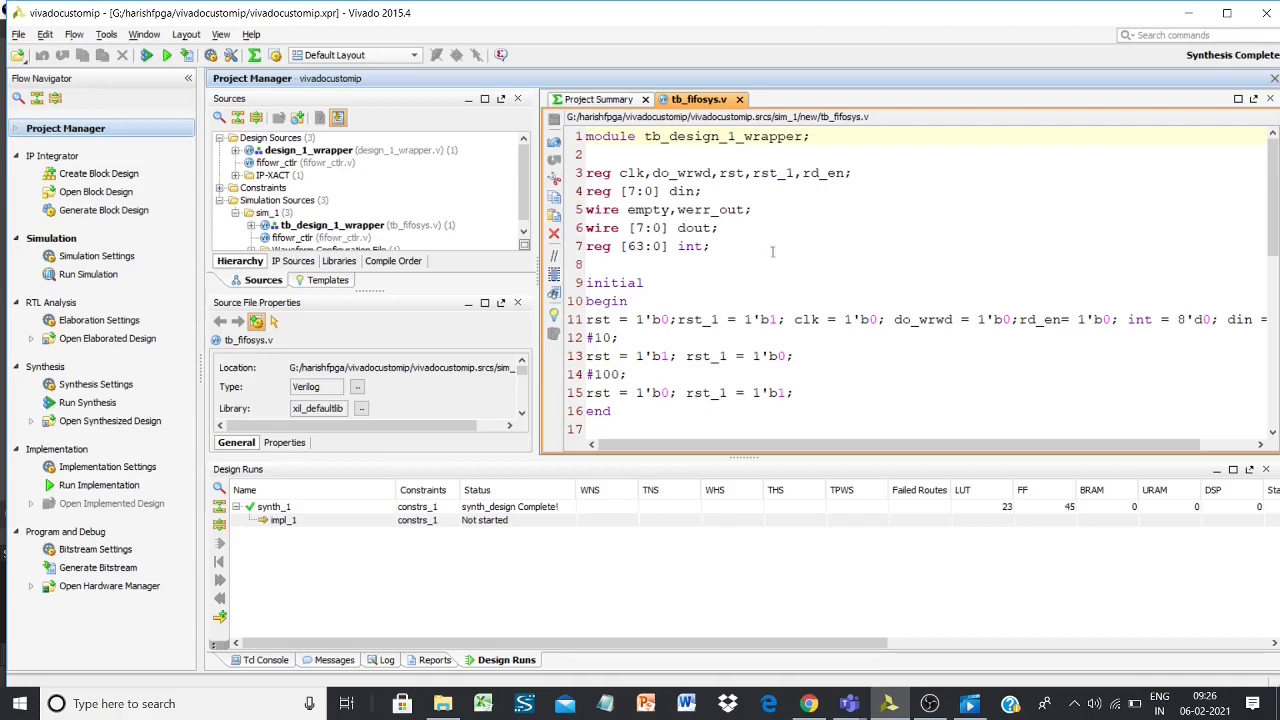
Step: Float the tb_fifosys.v testbench in its own window and examine the rd_en and din initial values in the initial block
{"action": "left_click", "coordinate": [1252, 99]}
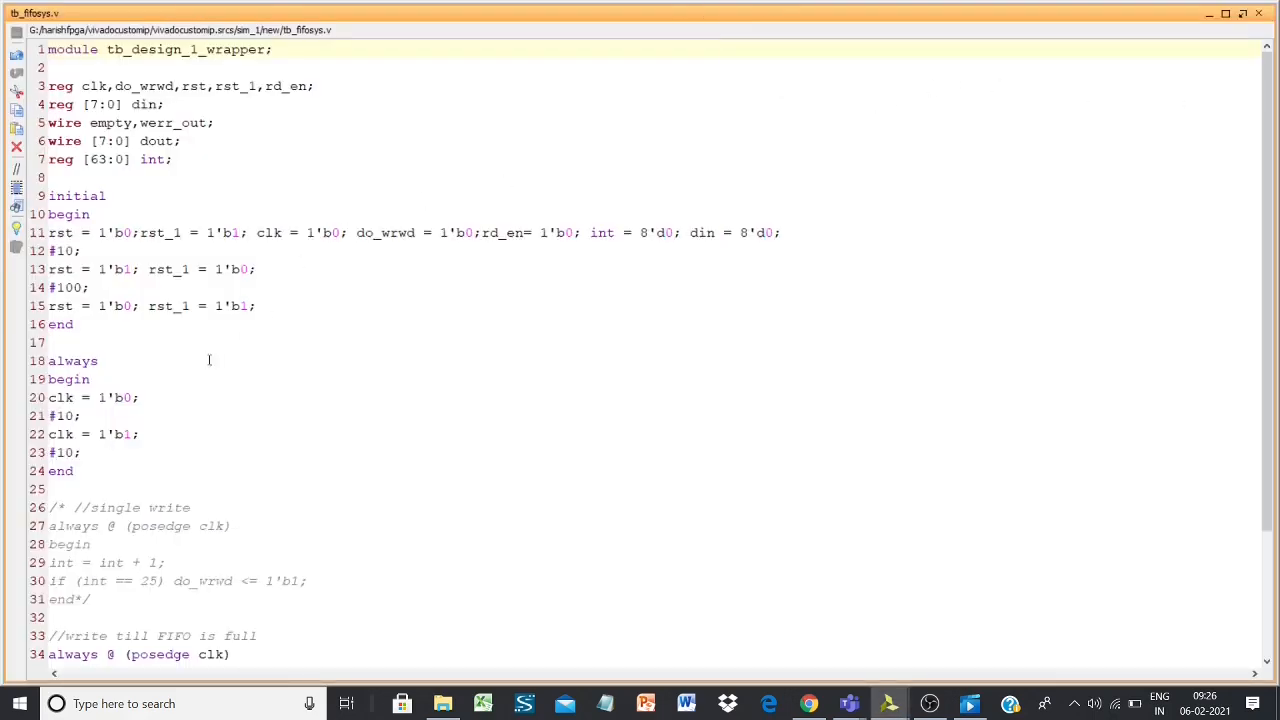
{"action": "scroll", "coordinate": [226, 371], "scroll_direction": "down", "scroll_amount": 3}
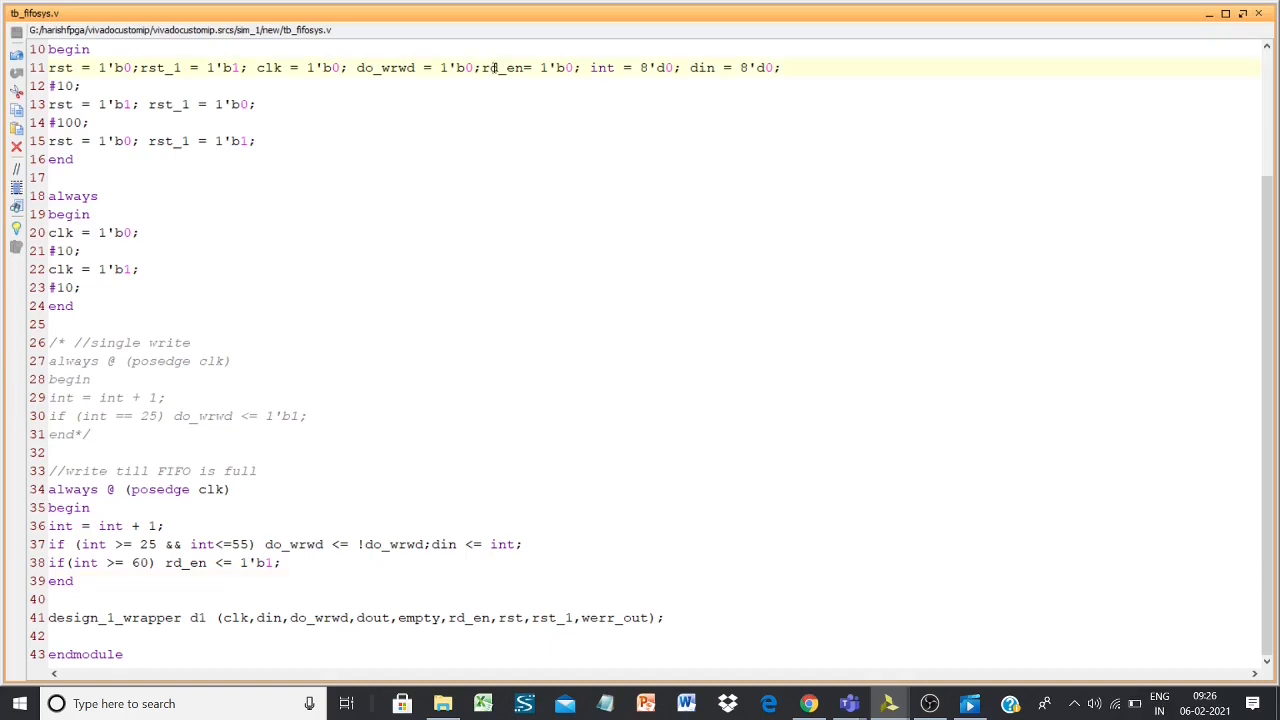
{"action": "left_click", "coordinate": [490, 67]}
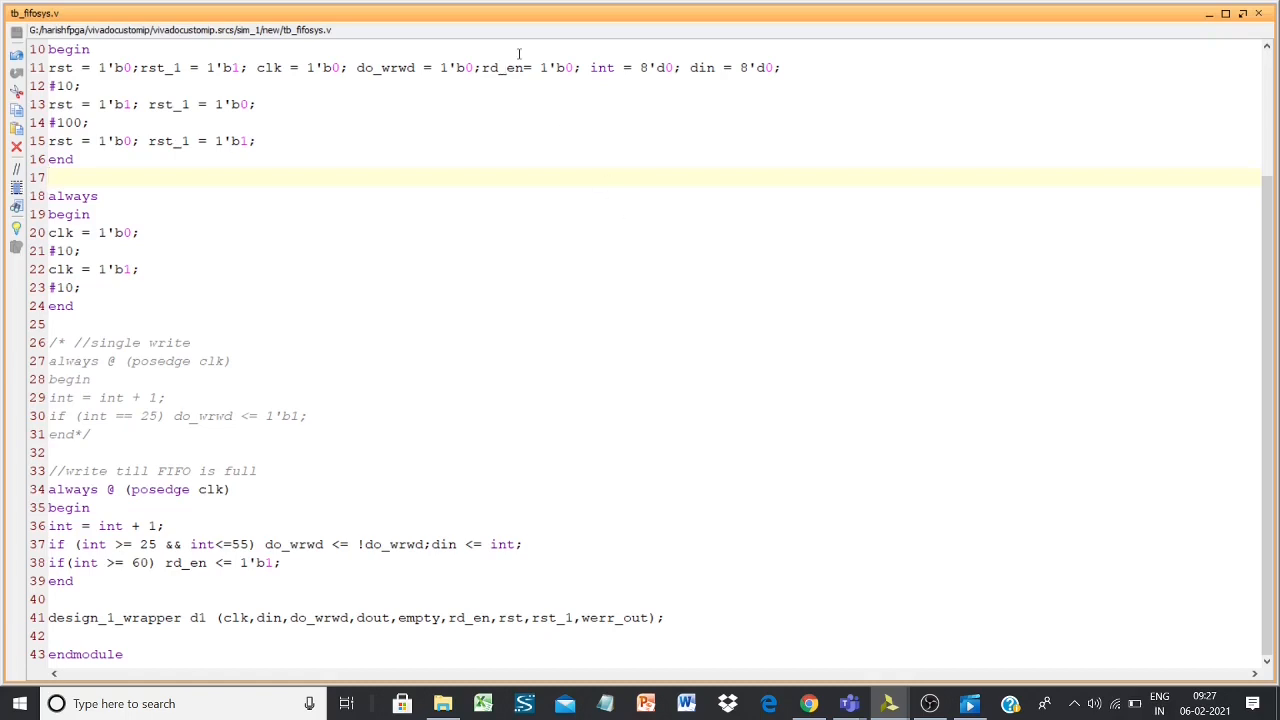
{"action": "left_click_drag", "start_coordinate": [484, 67], "coordinate": [576, 67]}
{"action": "left_click", "coordinate": [711, 124]}
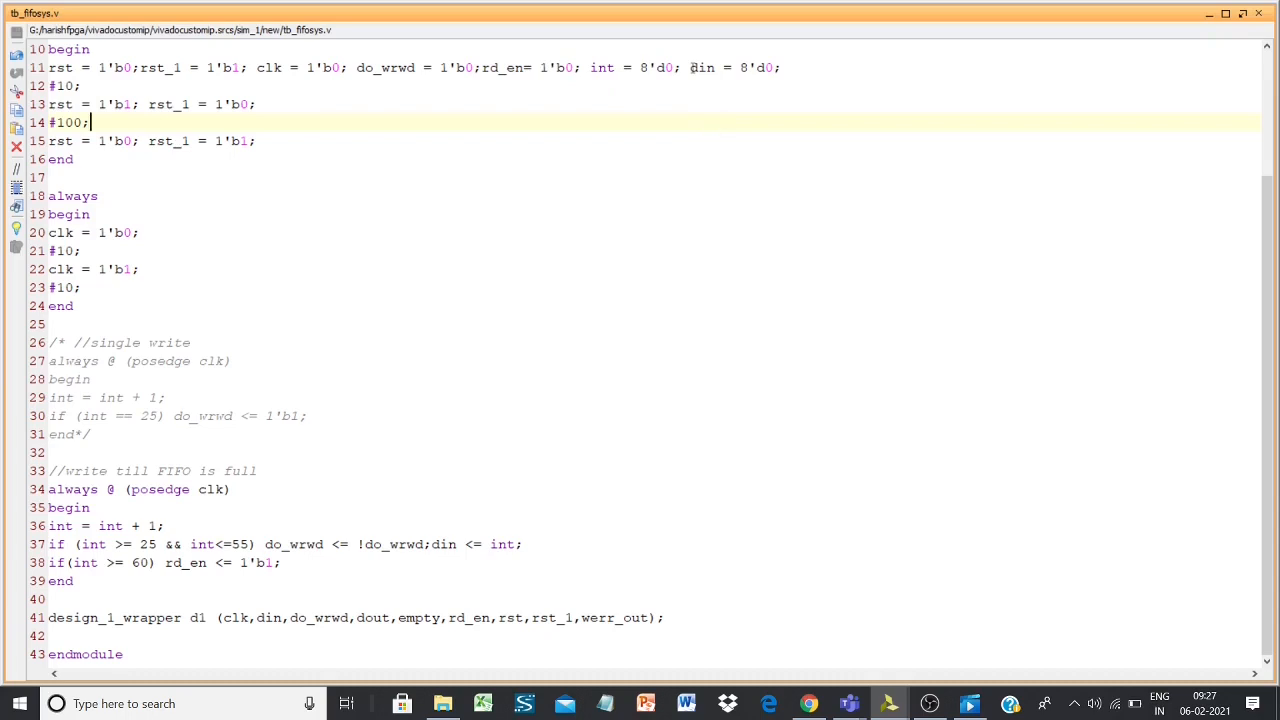
{"action": "left_click_drag", "start_coordinate": [691, 67], "coordinate": [776, 67]}
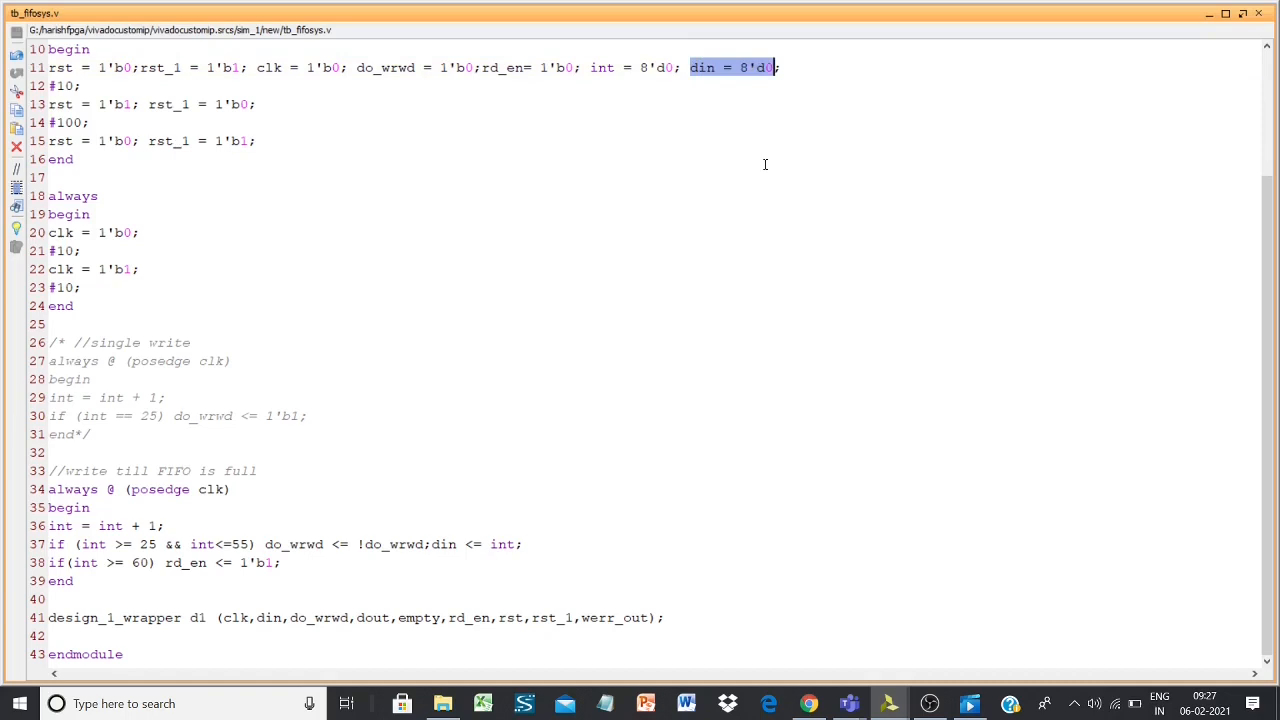
{"action": "left_click", "coordinate": [789, 67]}
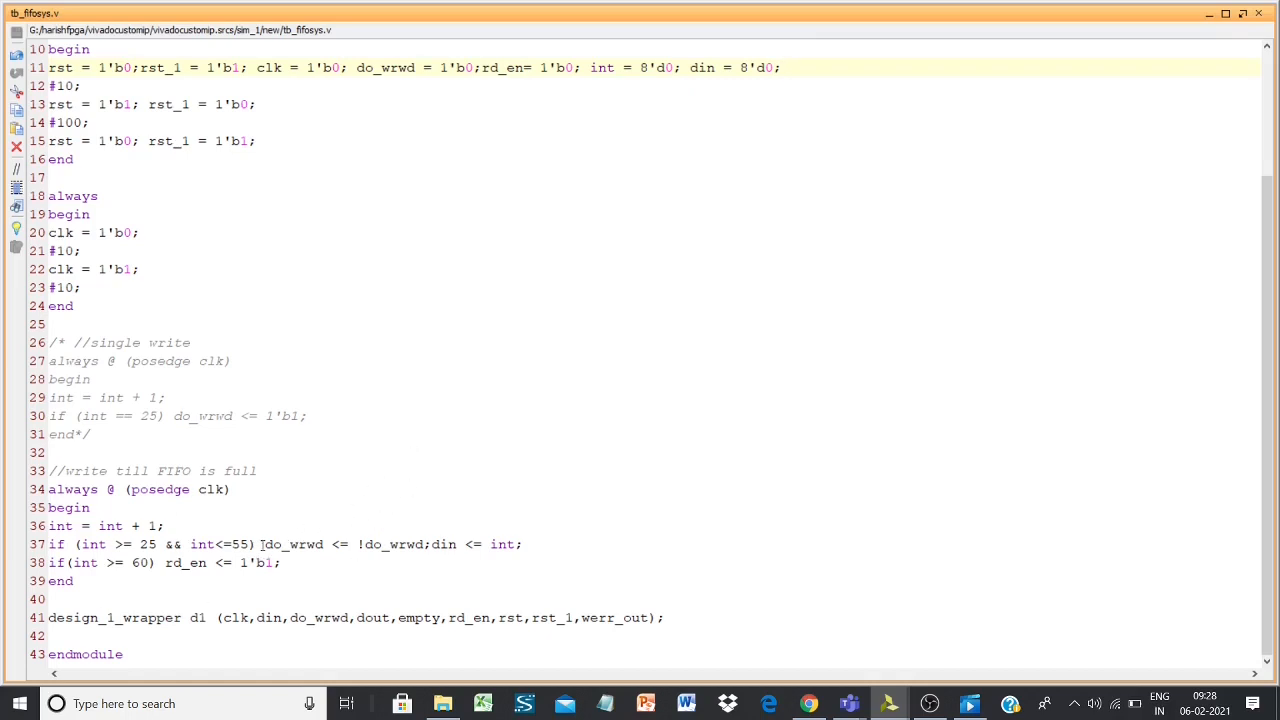
Step: Examine the do_wrwd toggle, its int range condition and the din assignment in the "write till FIFO is full" block
{"action": "left_click_drag", "start_coordinate": [265, 544], "coordinate": [427, 544]}
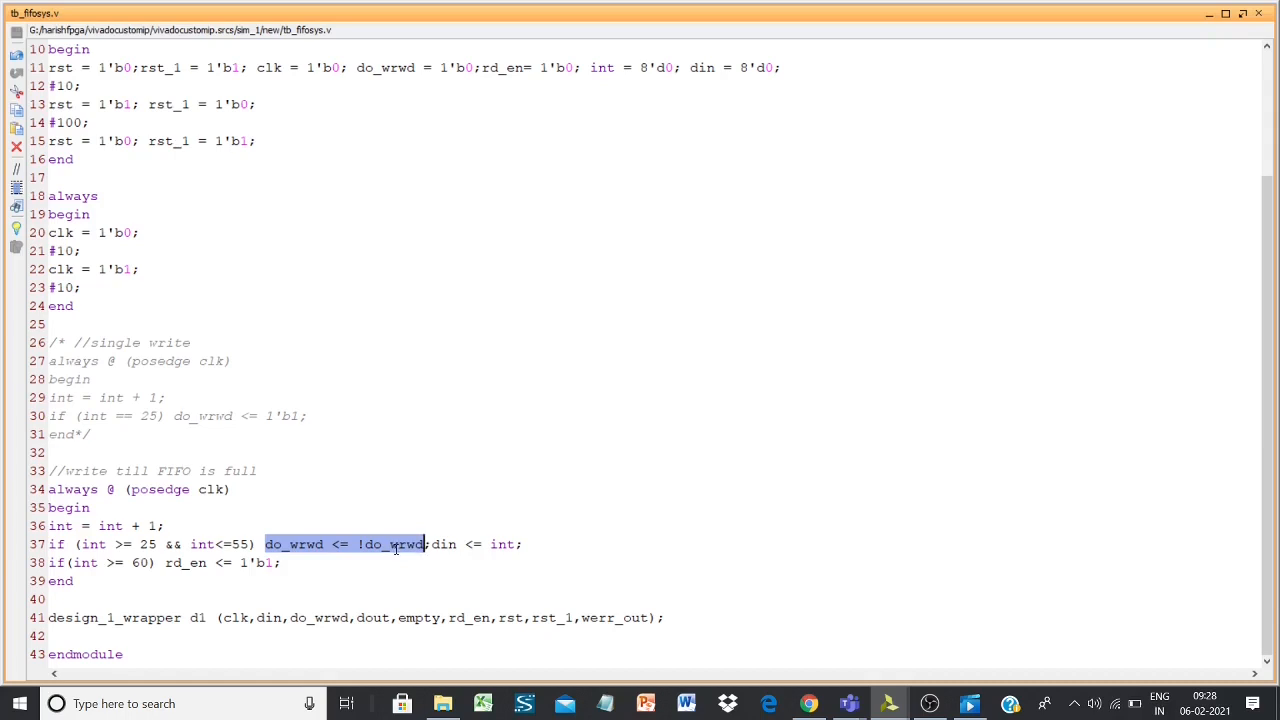
{"action": "left_click_drag", "start_coordinate": [80, 544], "coordinate": [250, 544]}
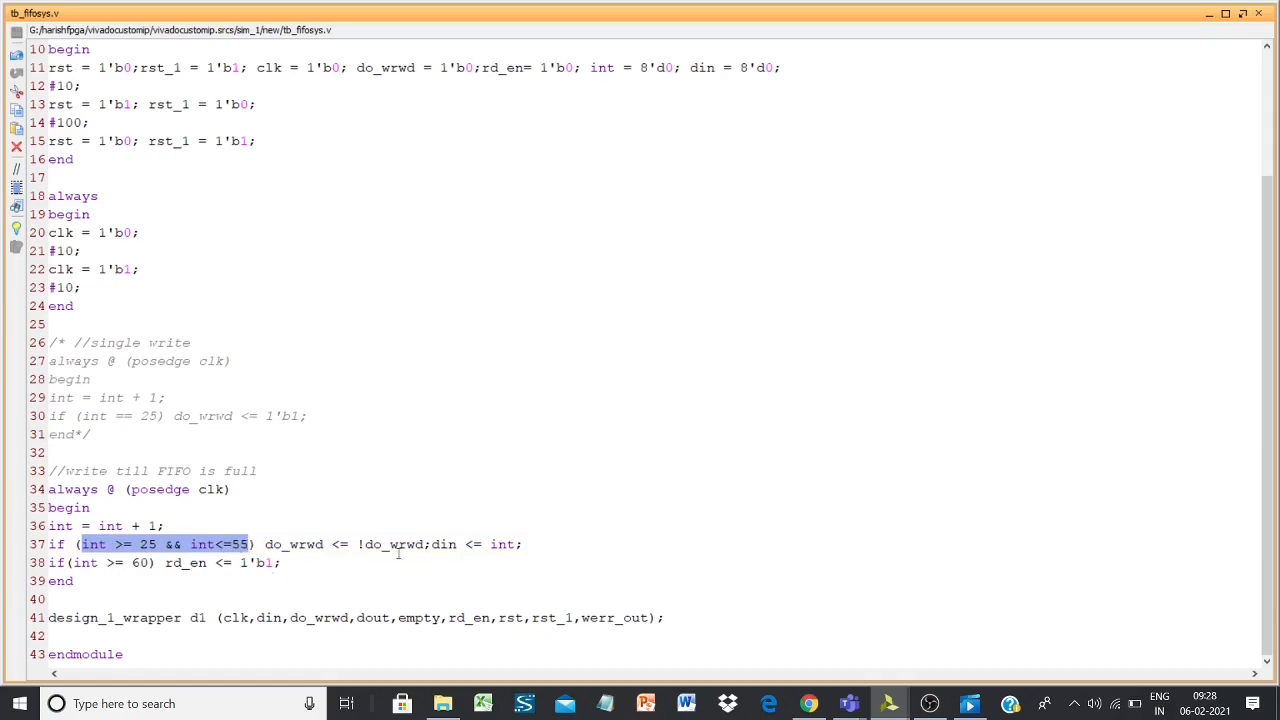
{"action": "left_click", "coordinate": [367, 544]}
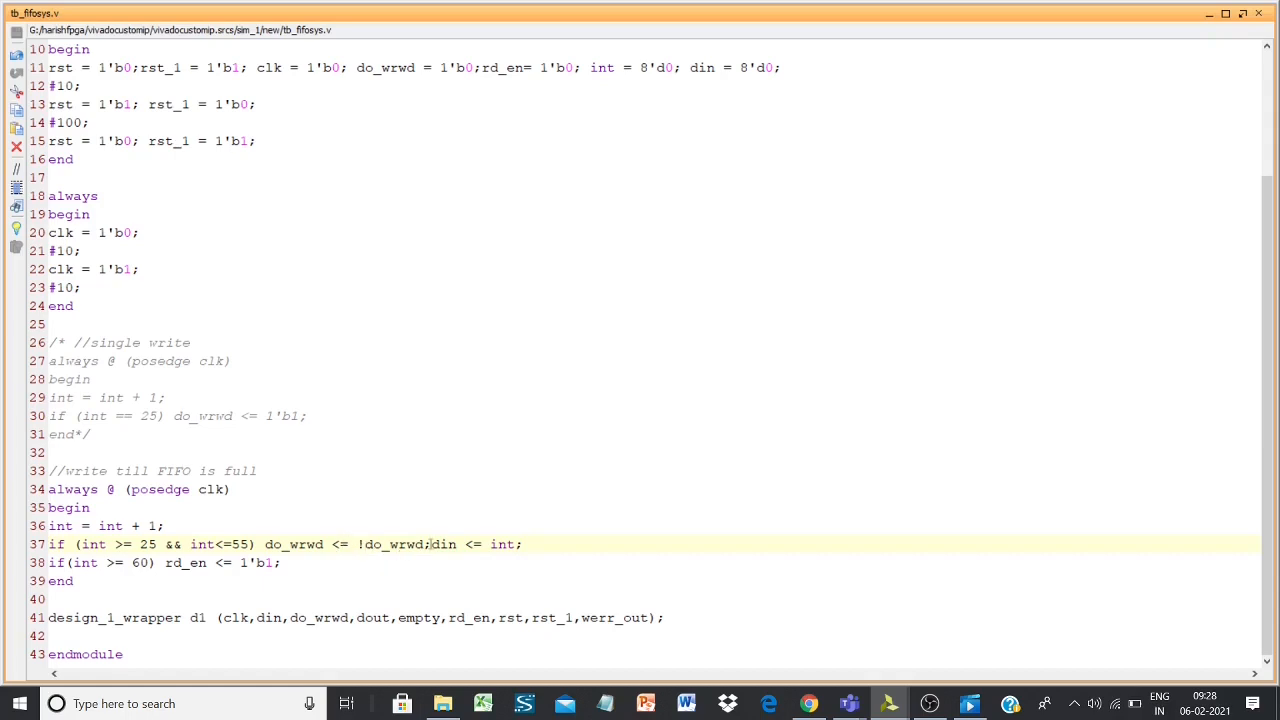
{"action": "left_click", "coordinate": [430, 546]}
{"action": "left_click_drag", "start_coordinate": [430, 546], "coordinate": [524, 545]}
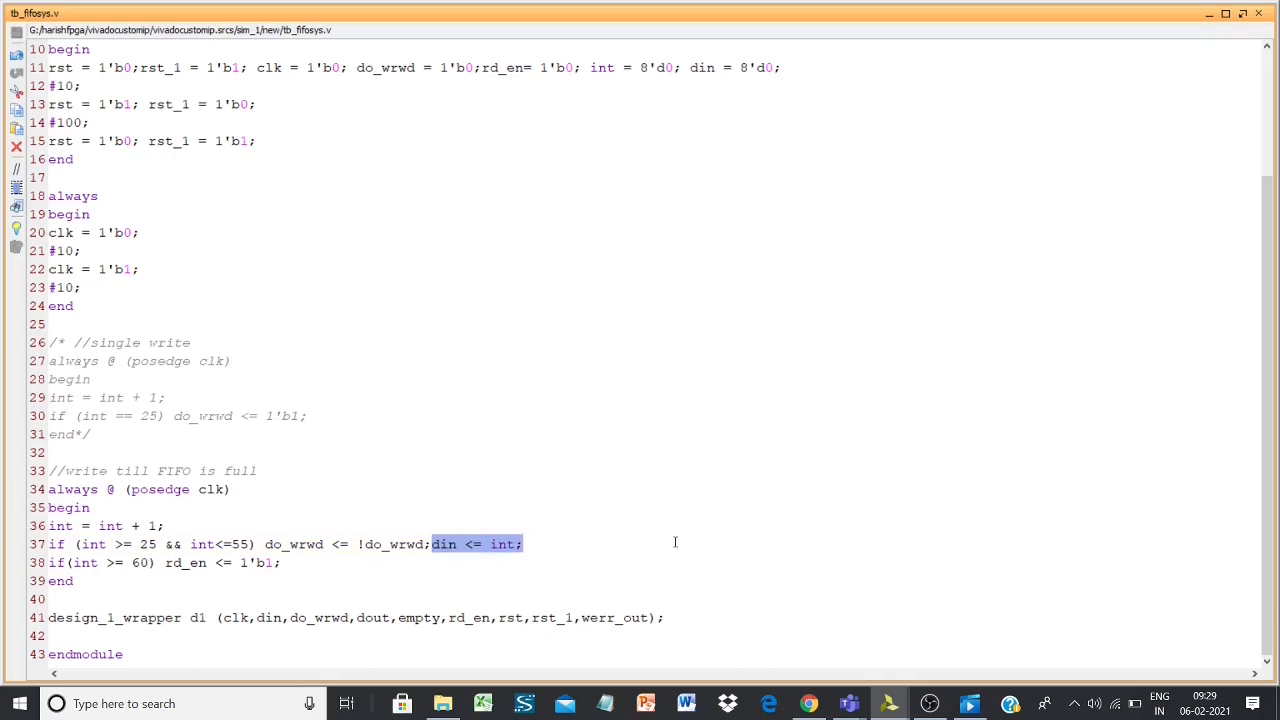
{"action": "left_click", "coordinate": [533, 545]}
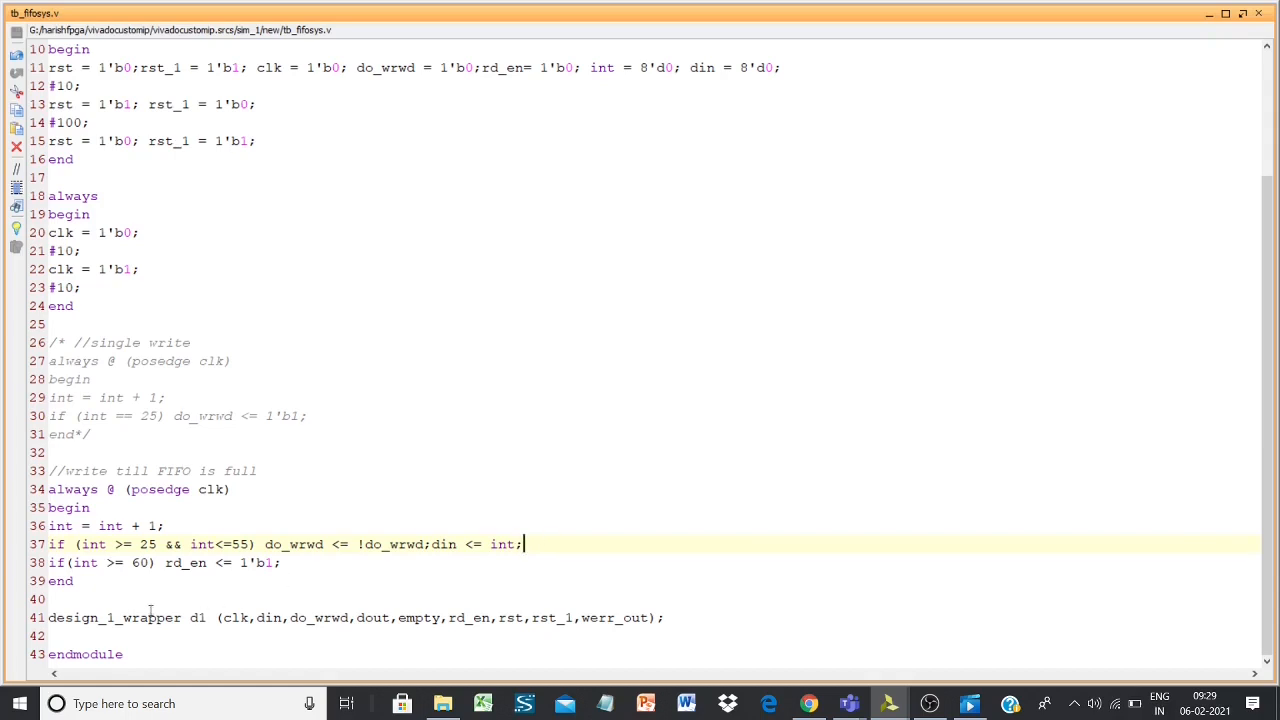
Step: Examine the rd_en assignment under the int >= 60 condition and relaunch the behavioral simulation, closing the one already running
{"action": "left_click_drag", "start_coordinate": [166, 562], "coordinate": [277, 563]}
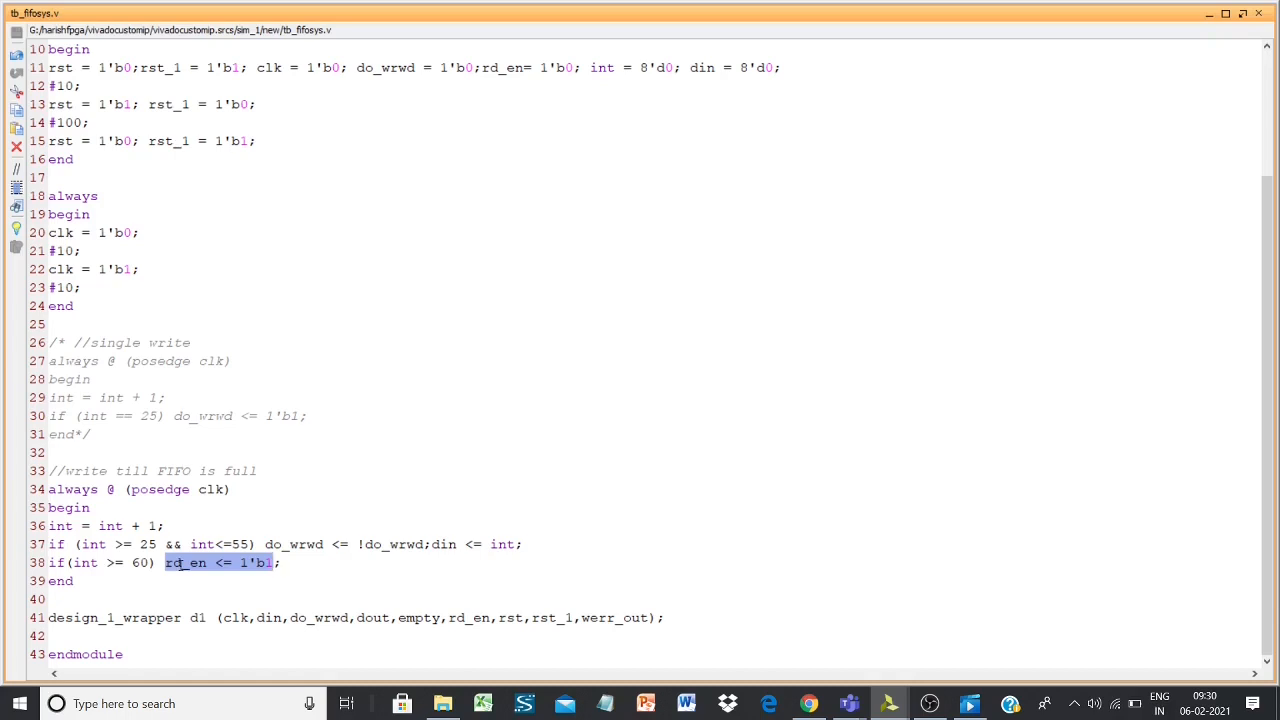
{"action": "left_click", "coordinate": [294, 572]}
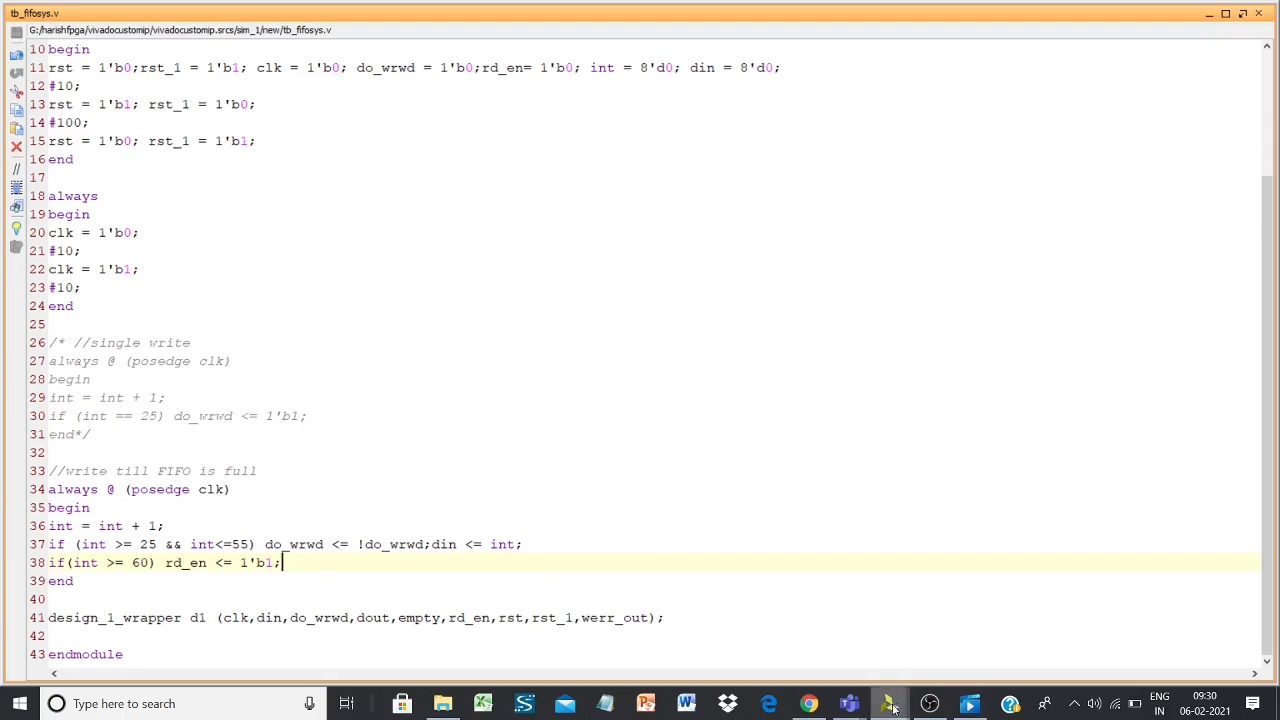
{"action": "mouse_move", "coordinate": [893, 708]}
{"action": "left_click", "coordinate": [800, 632]}
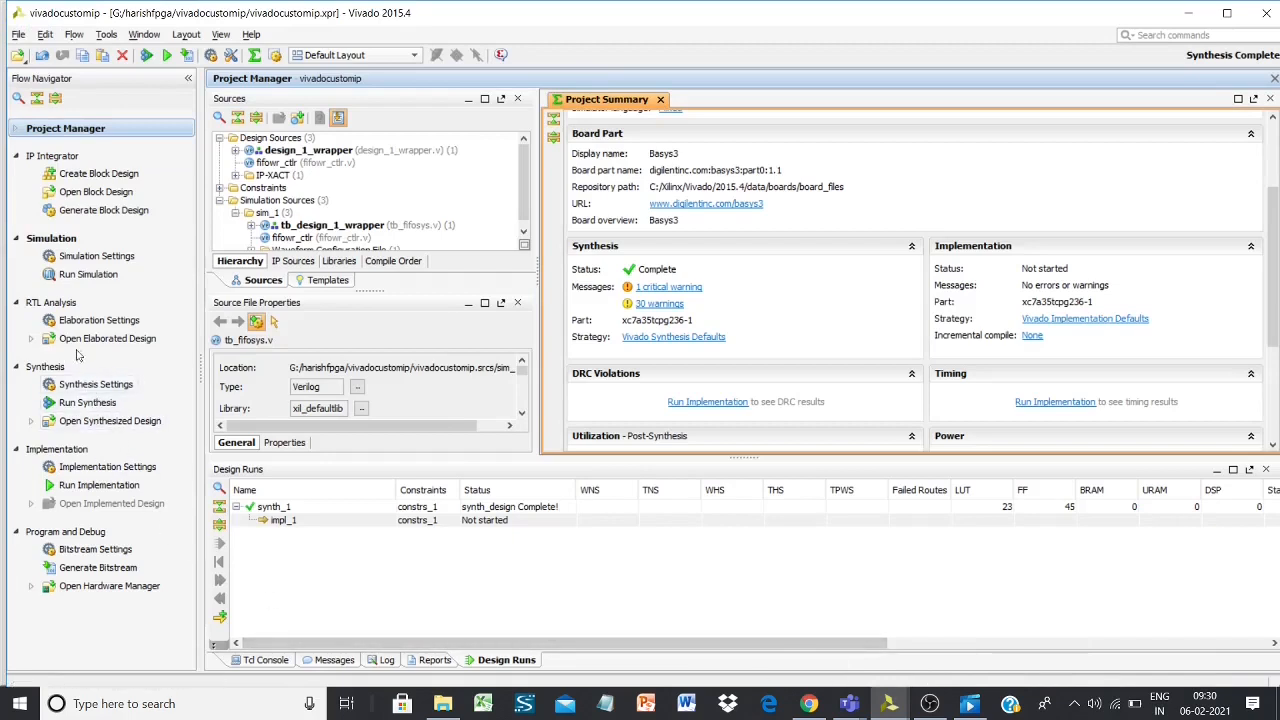
{"action": "left_click", "coordinate": [99, 283]}
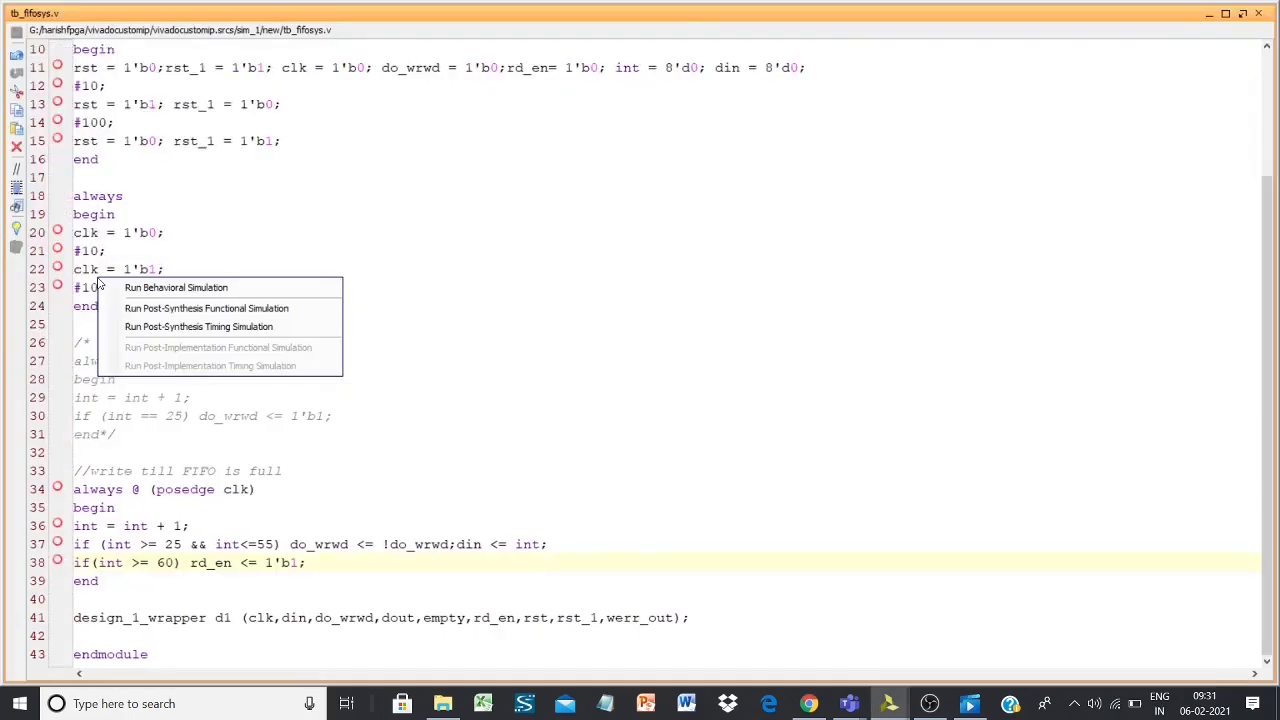
{"action": "left_click", "coordinate": [131, 288]}
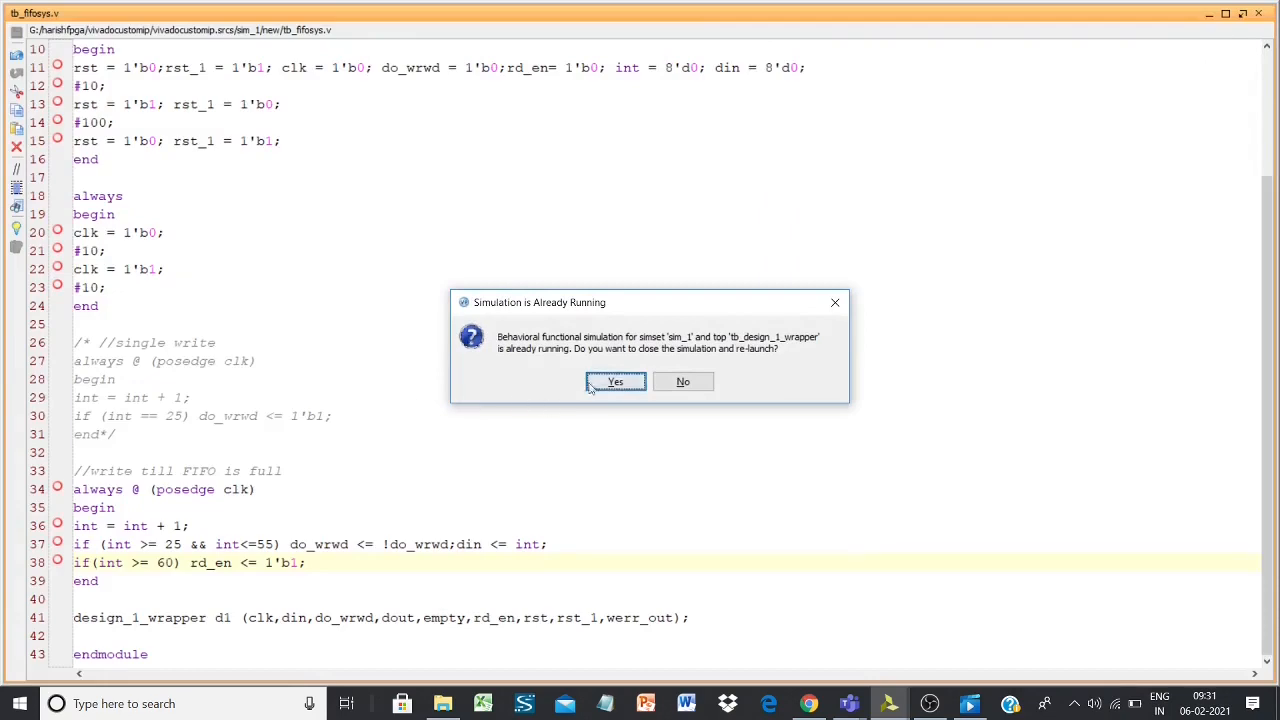
{"action": "left_click", "coordinate": [591, 386]}
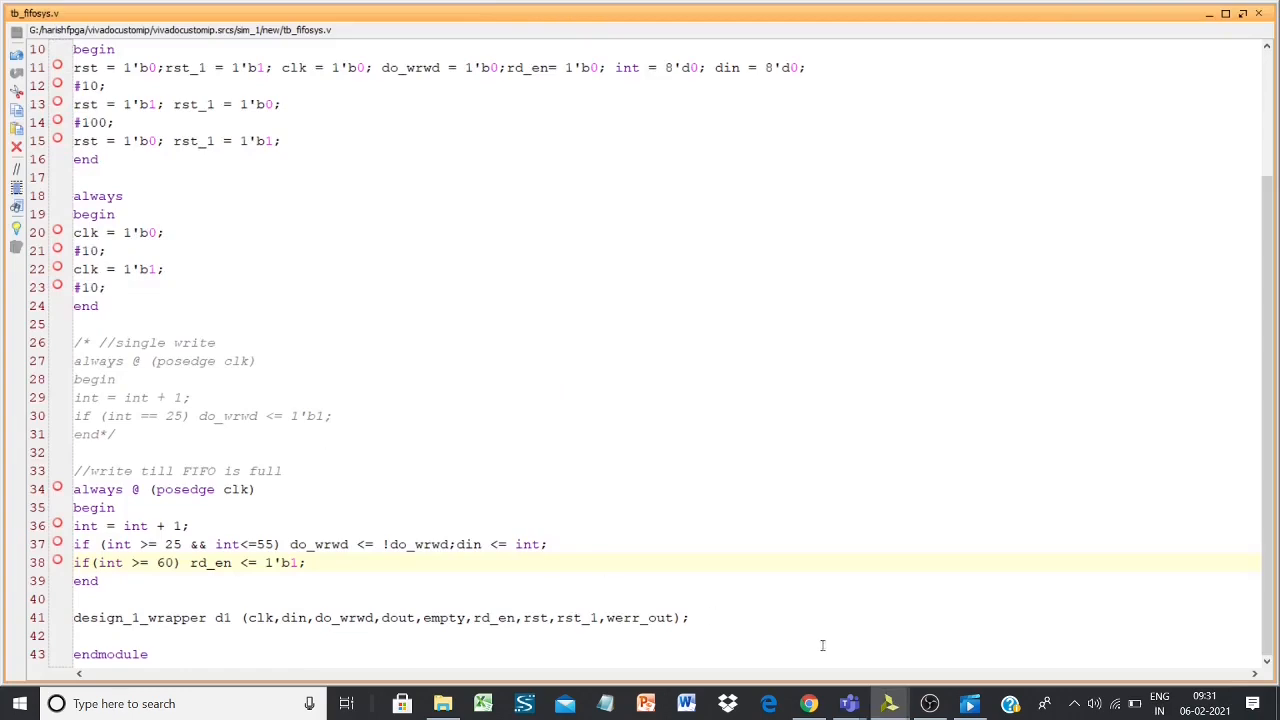
Step: Return to the main project window and float the relaunched simulation's tb_design_1_wrapper_behav3.wcfg waveform in a maximized window
{"action": "mouse_move", "coordinate": [893, 706]}
{"action": "left_click", "coordinate": [790, 640]}
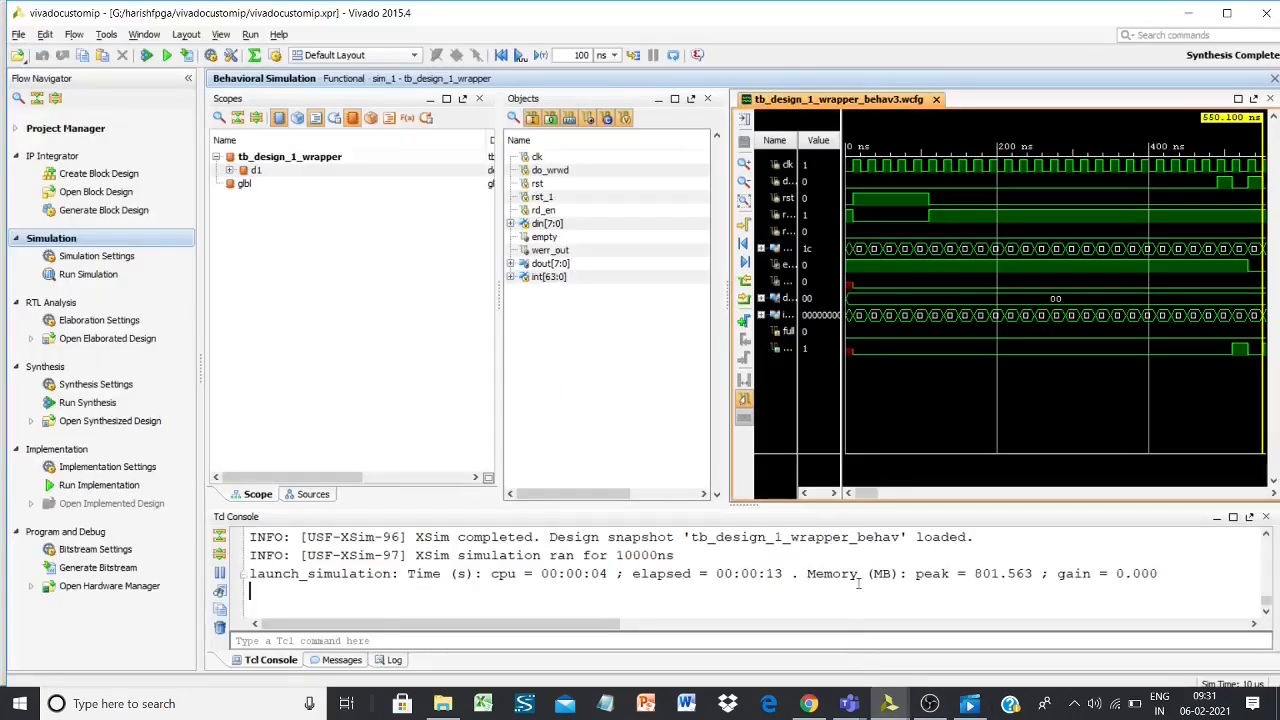
{"action": "left_click", "coordinate": [1254, 99]}
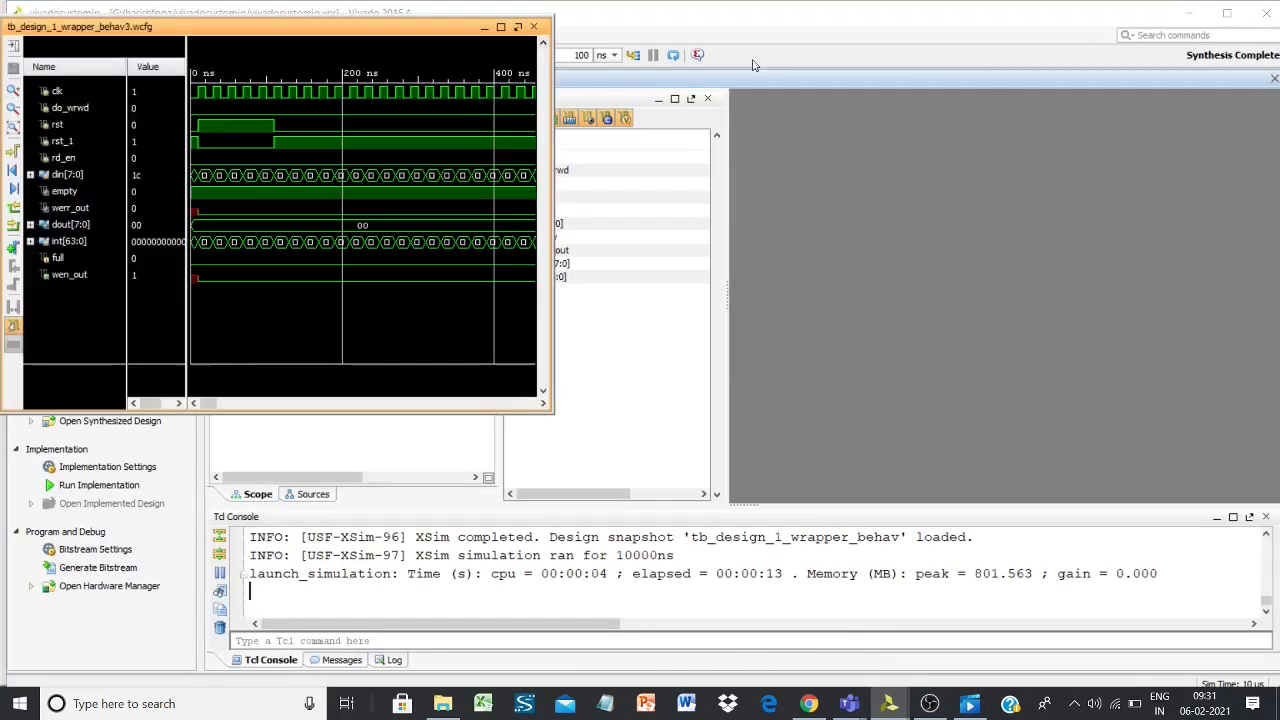
{"action": "left_click", "coordinate": [501, 26]}
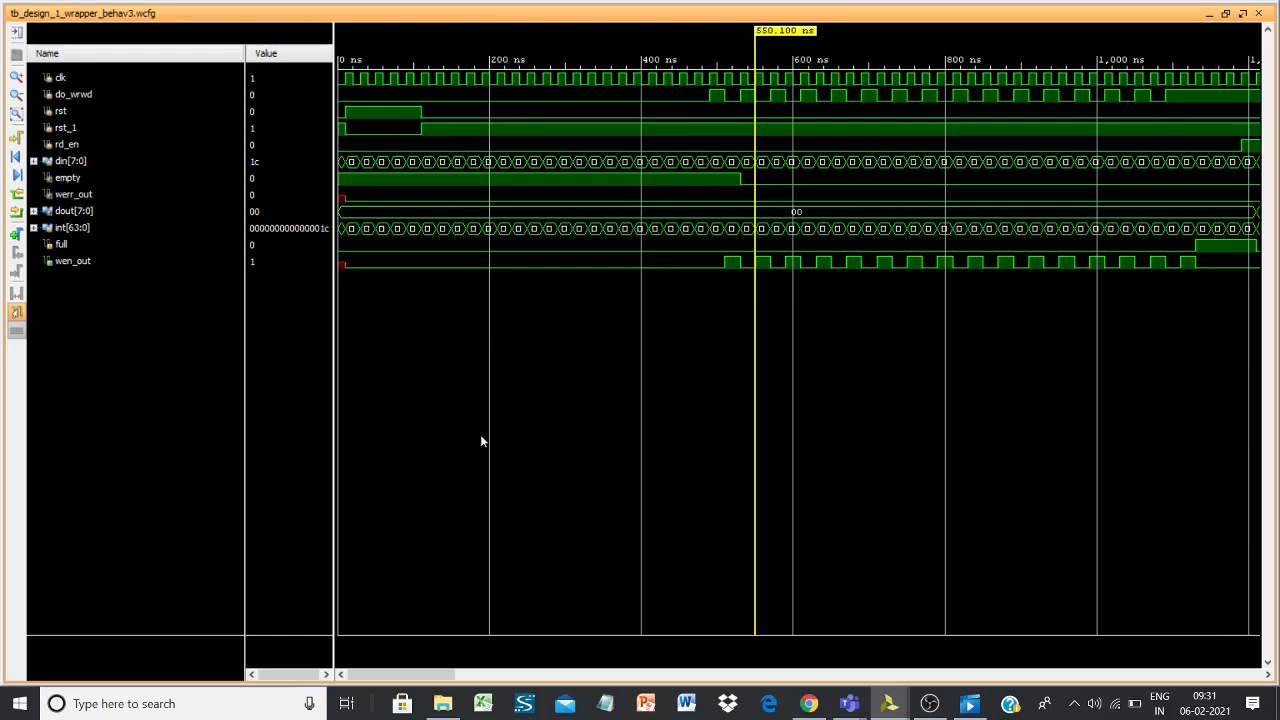
Step: Examine the do_wrwd toggling in the waveform from about 490 ns to 1,090 ns
{"action": "left_click", "coordinate": [80, 94]}
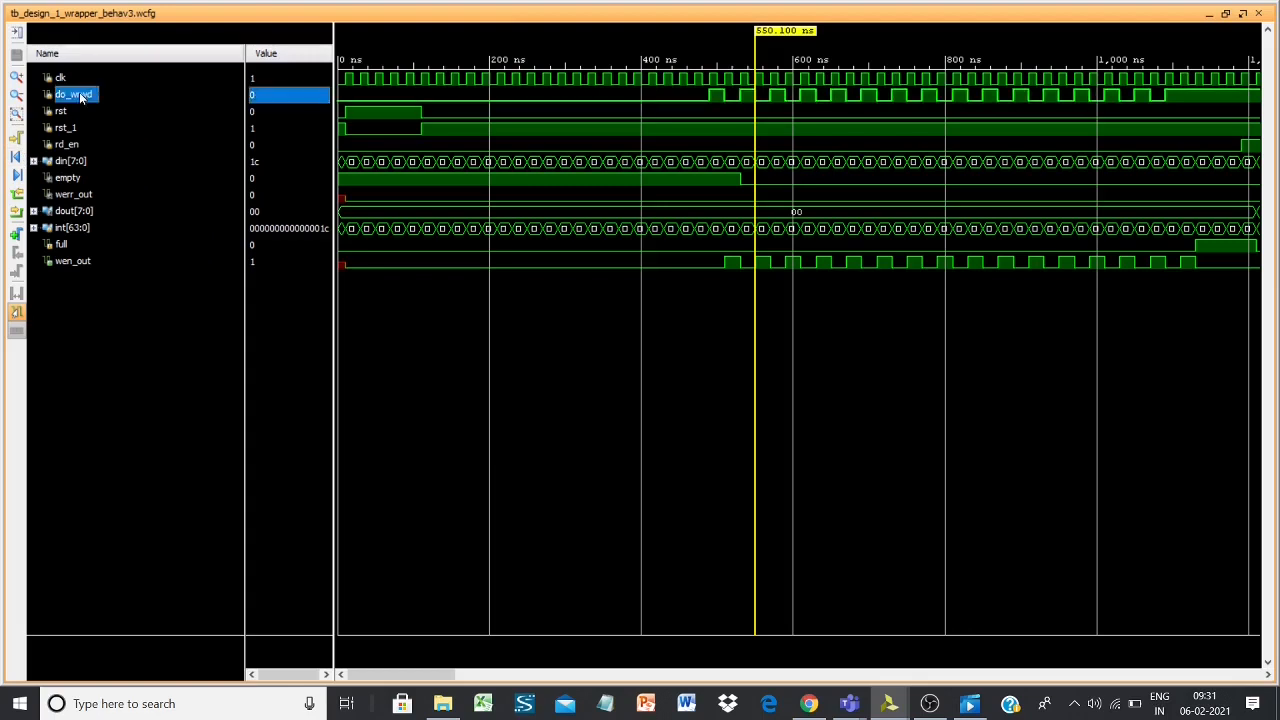
{"action": "left_click", "coordinate": [16, 79]}
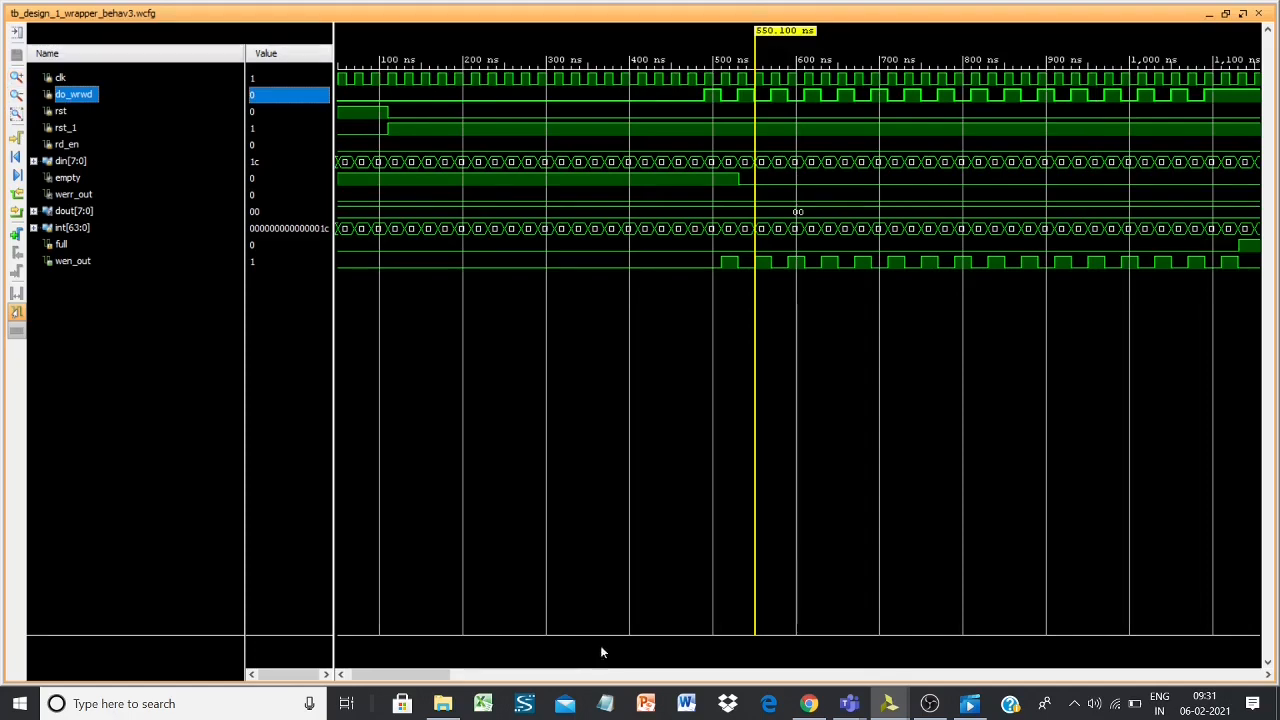
{"action": "left_click_drag", "start_coordinate": [397, 680], "coordinate": [432, 685]}
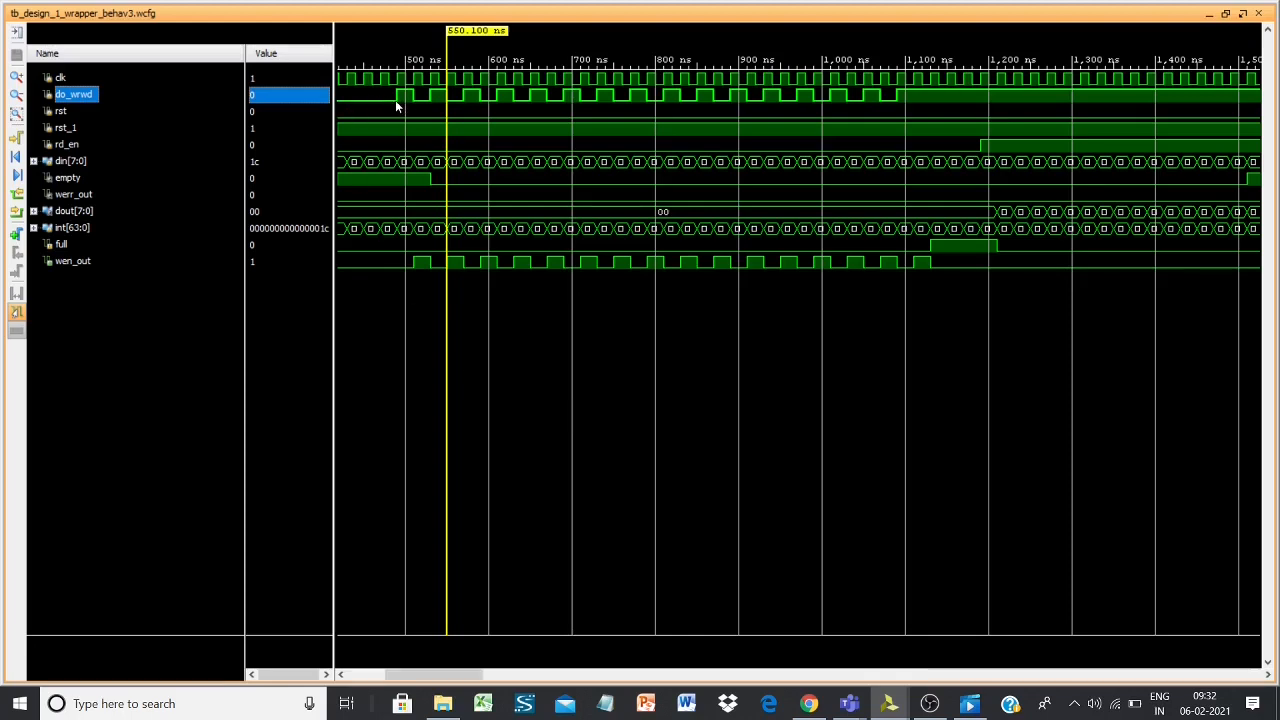
Step: Examine the wen_out pulses against do_wrwd and din[7:0], placing the time cursor on the last pulse at about 1,112 ns
{"action": "left_click", "coordinate": [86, 263]}
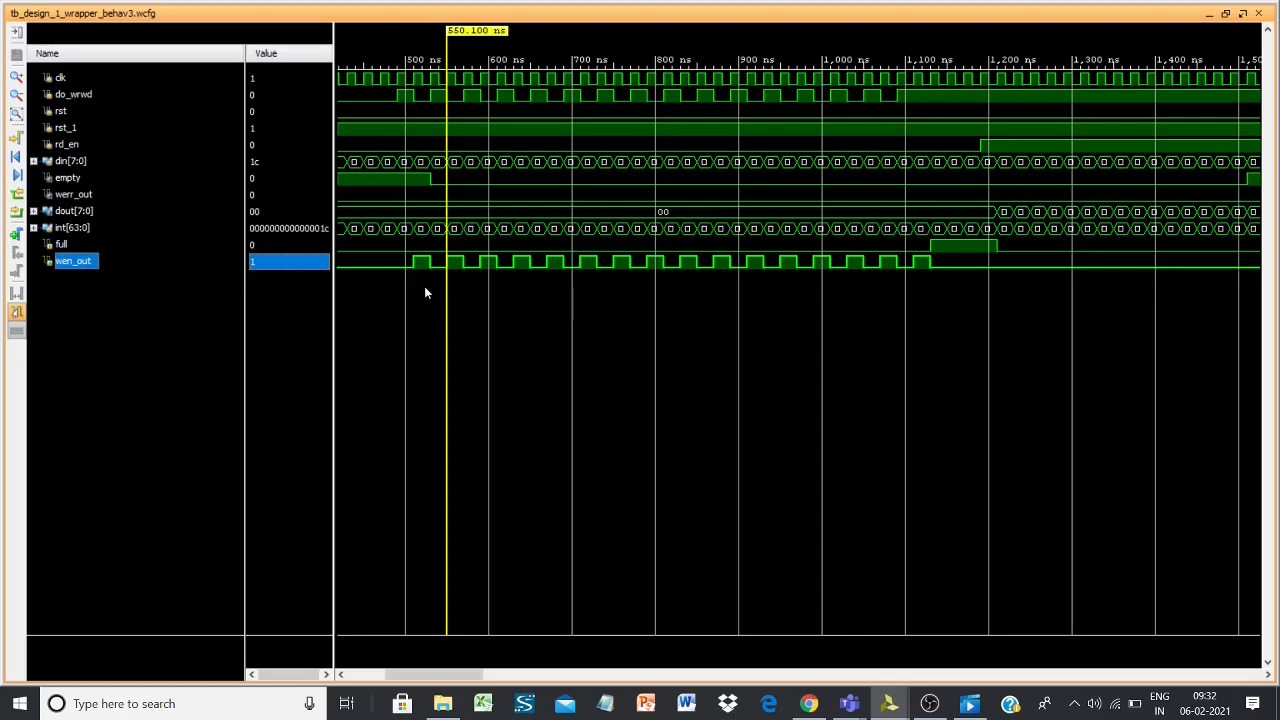
{"action": "left_click", "coordinate": [16, 80]}
{"action": "left_click", "coordinate": [16, 80]}
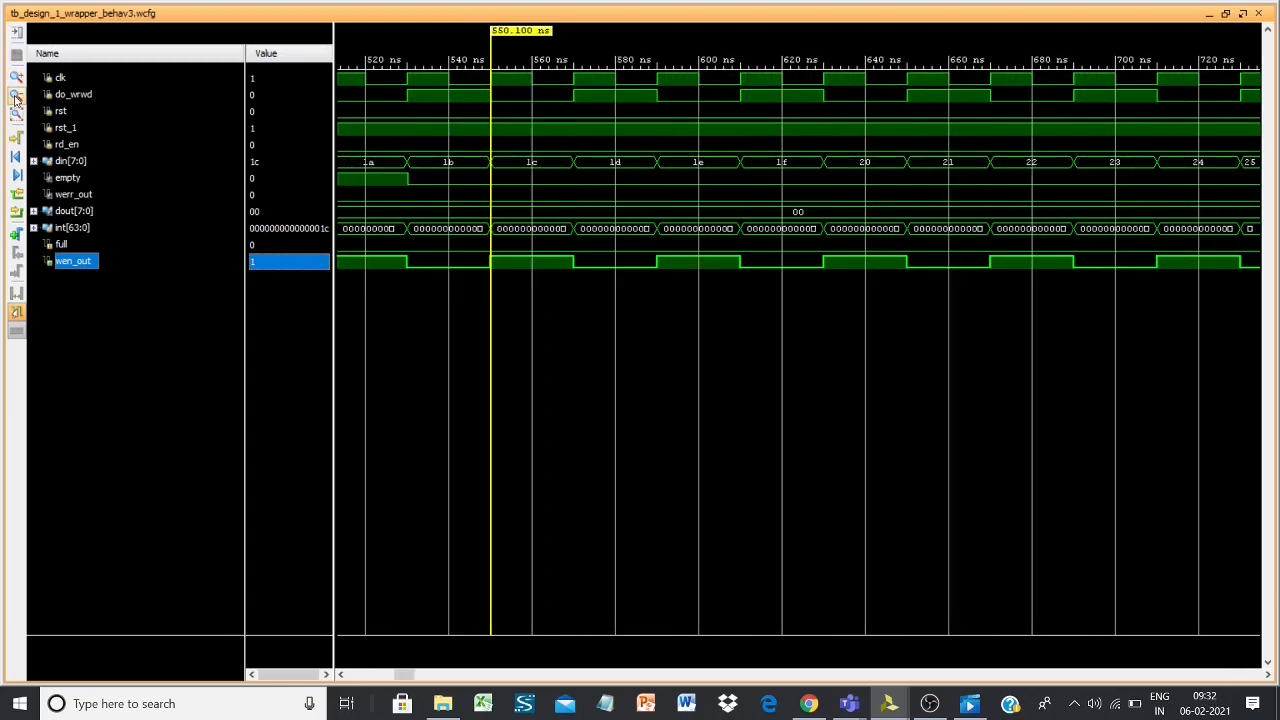
{"action": "left_click", "coordinate": [16, 96]}
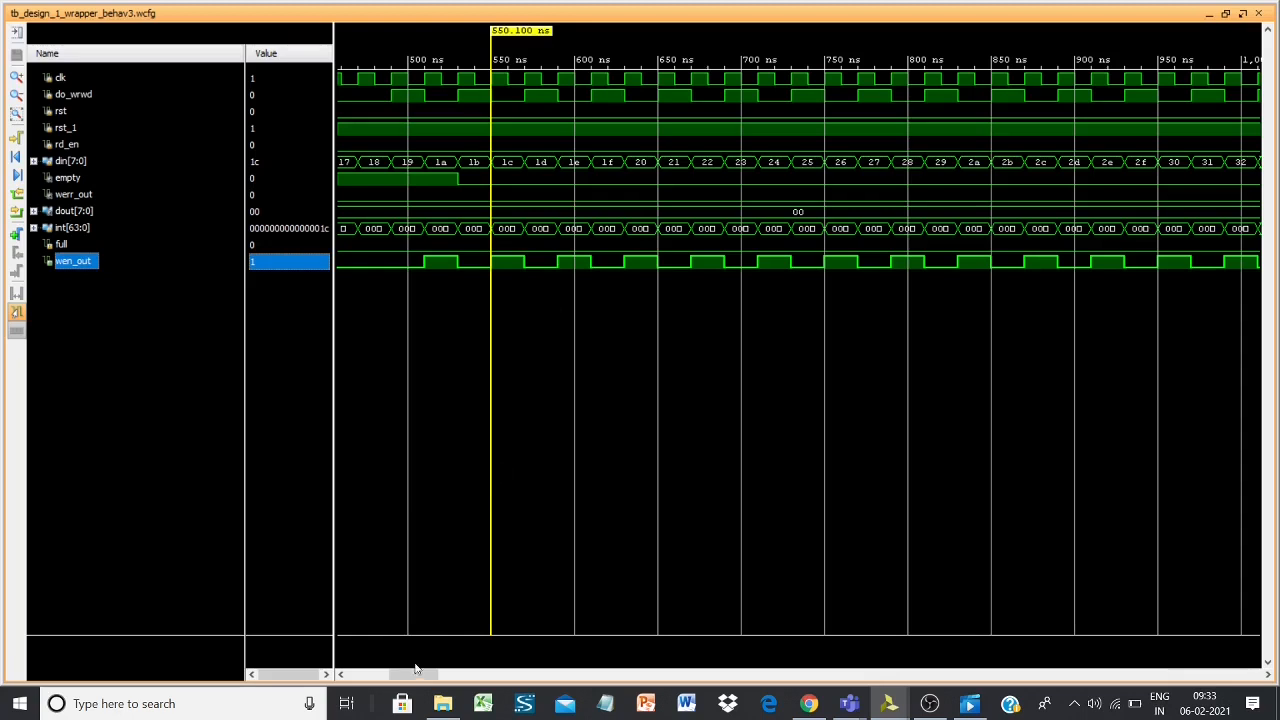
{"action": "left_click_drag", "start_coordinate": [403, 680], "coordinate": [448, 682]}
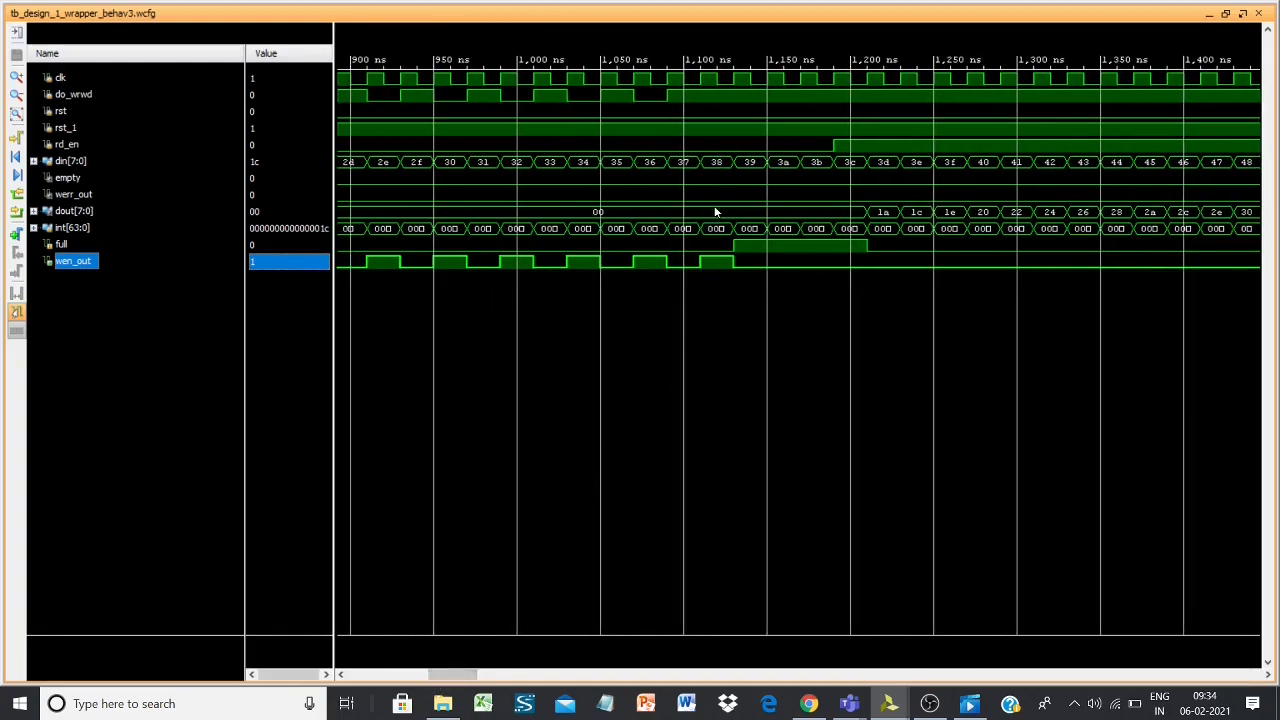
{"action": "left_click", "coordinate": [703, 280]}
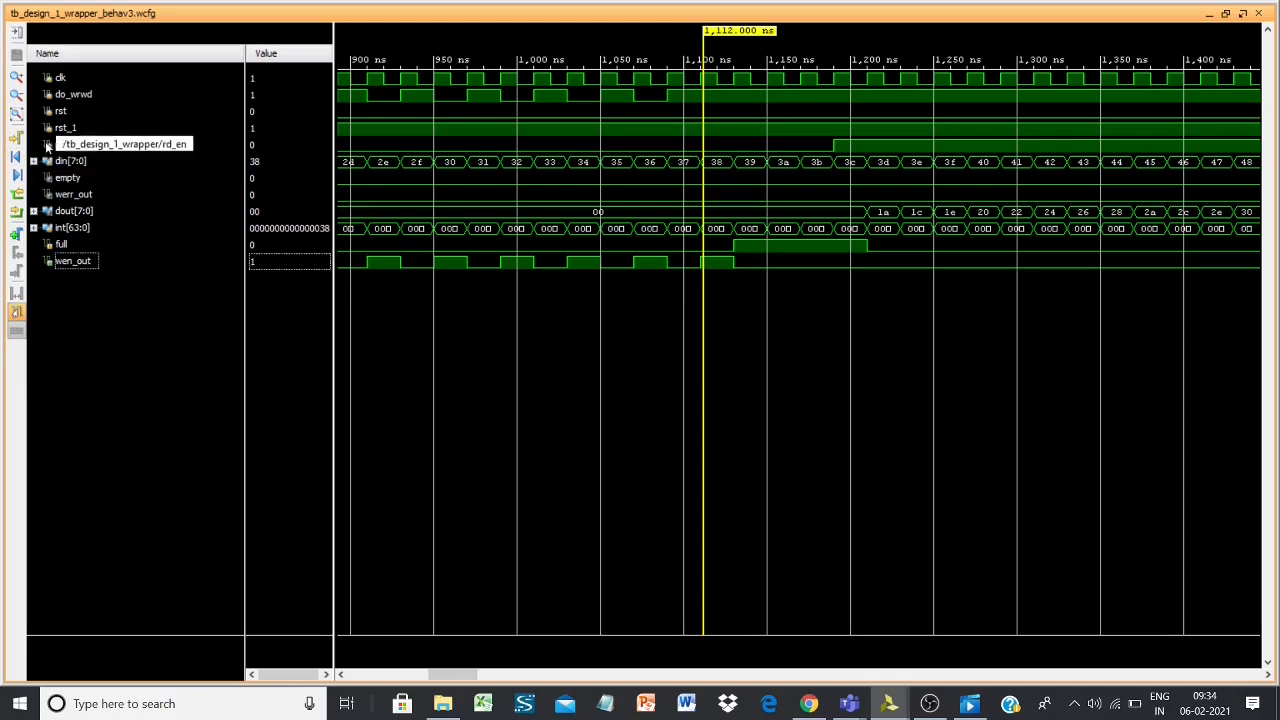
Step: Examine the rd_en rise at 1,190 ns and the first dout[7:0] change at about 1,210 ns using the time cursor
{"action": "left_click", "coordinate": [63, 146]}
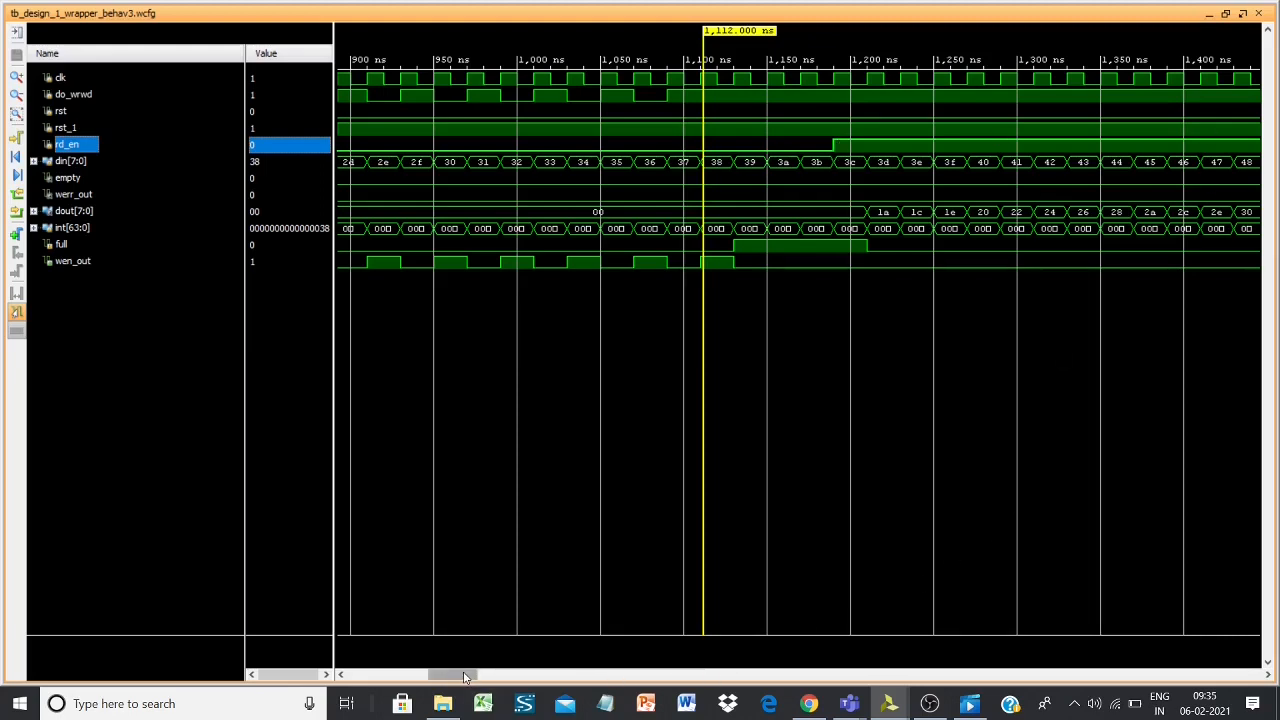
{"action": "mouse_move", "coordinate": [463, 677]}
{"action": "left_mouse_down"}
{"action": "mouse_move", "coordinate": [492, 682]}
{"action": "mouse_move", "coordinate": [481, 684]}
{"action": "left_mouse_up"}
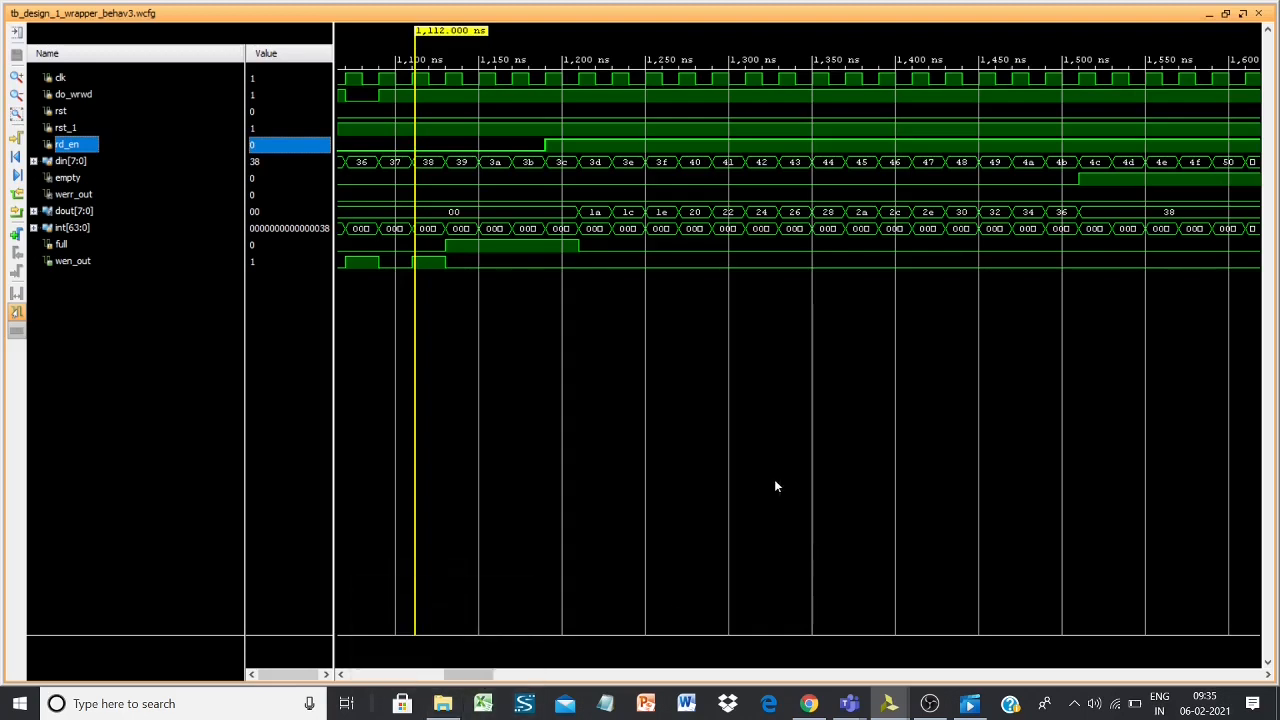
{"action": "left_click", "coordinate": [546, 148]}
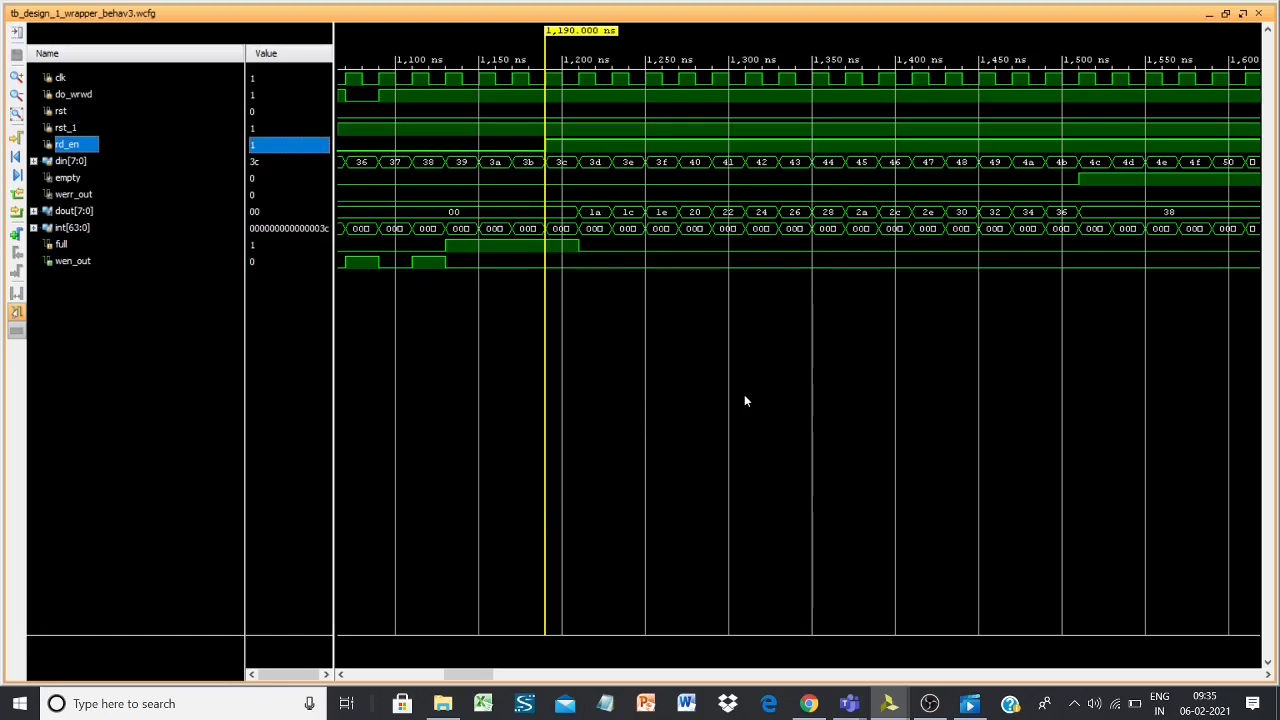
{"action": "left_click", "coordinate": [579, 218]}
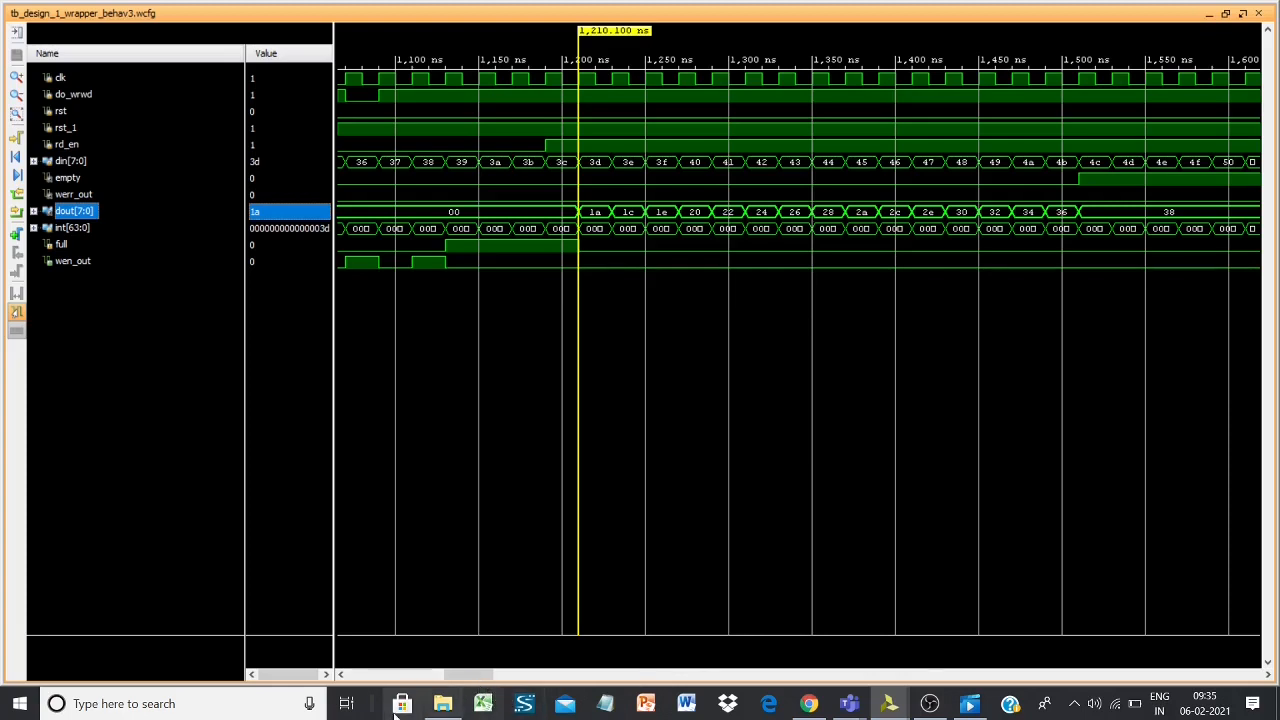
Step: Examine the last dout[7:0] change and the empty signal with the time cursor at about 1,510 ns
{"action": "left_click_drag", "start_coordinate": [468, 676], "coordinate": [485, 686]}
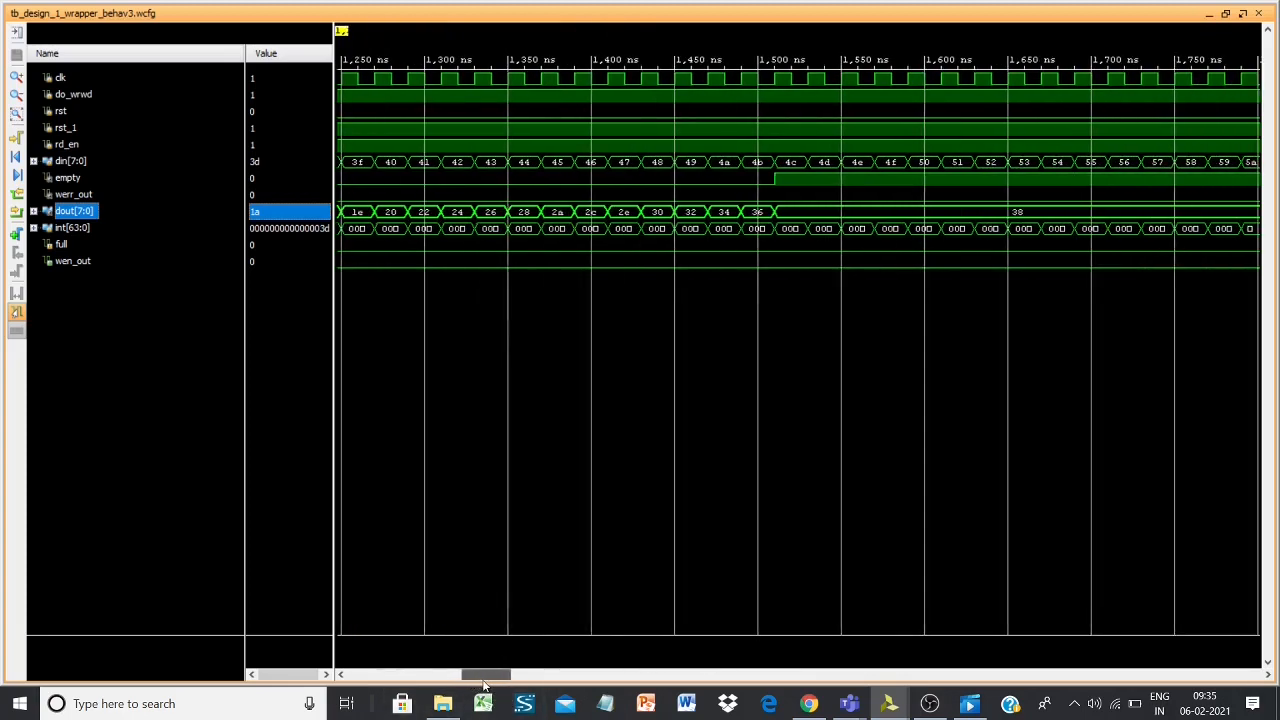
{"action": "left_click", "coordinate": [760, 218]}
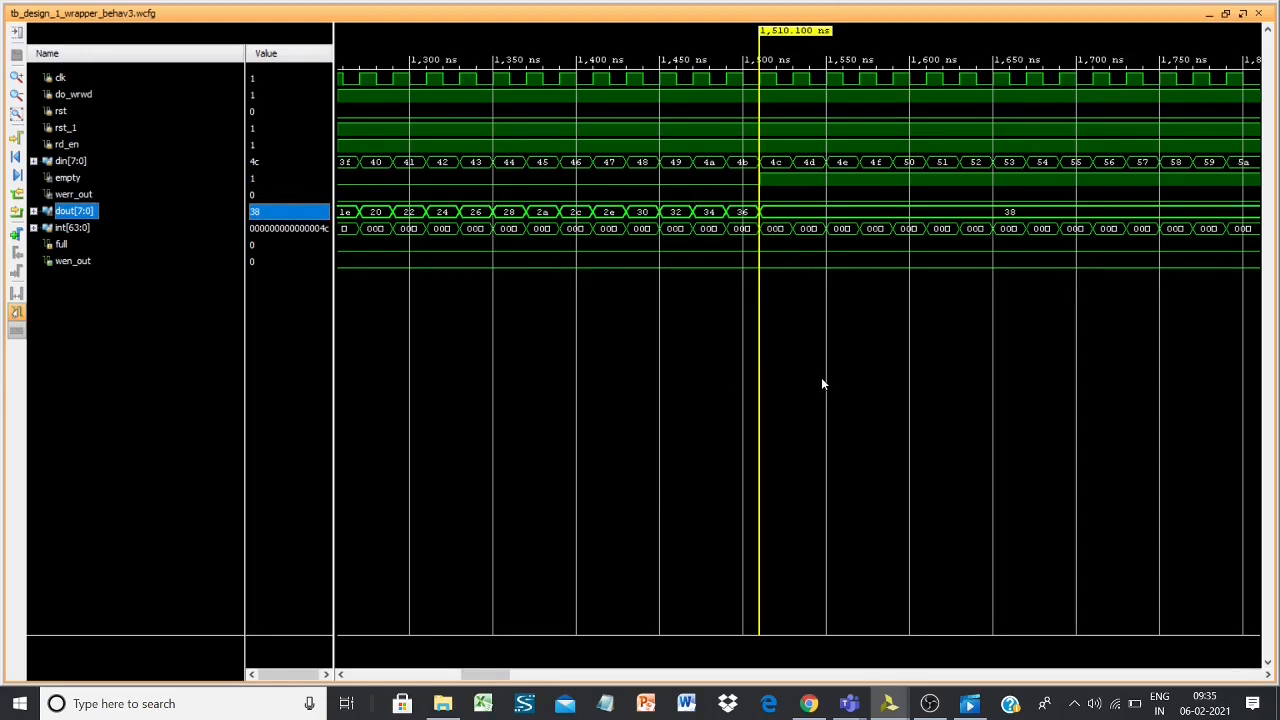
{"action": "left_click", "coordinate": [70, 178]}
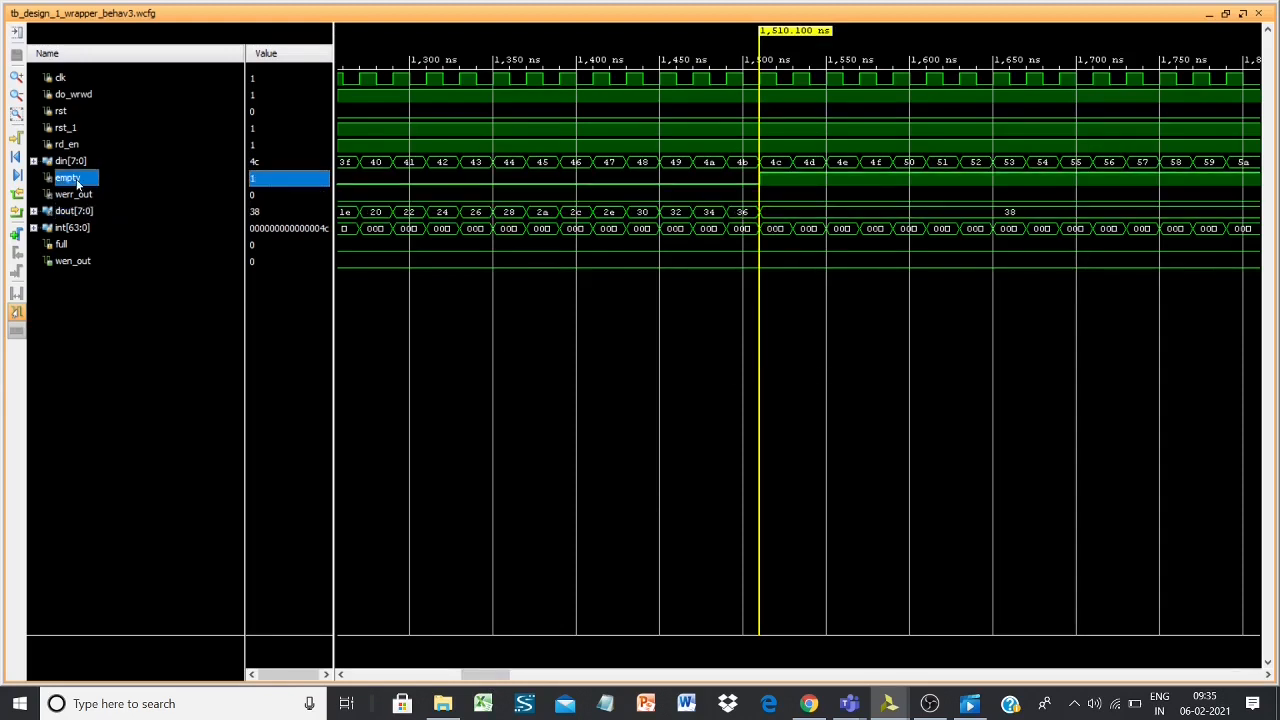